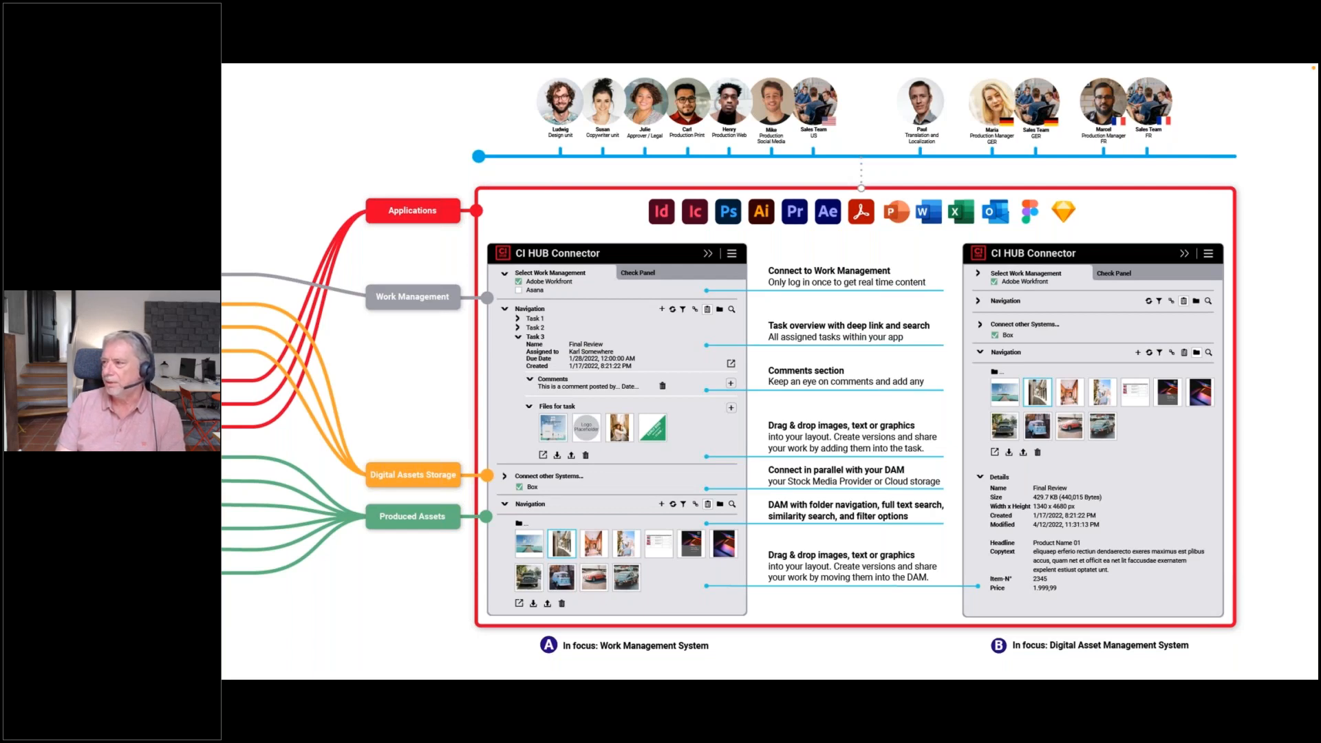
# Step: Advance the presentation to the Live Demo slide and switch to the Gerd_Figma file in Figma
pyautogui.press('Right')
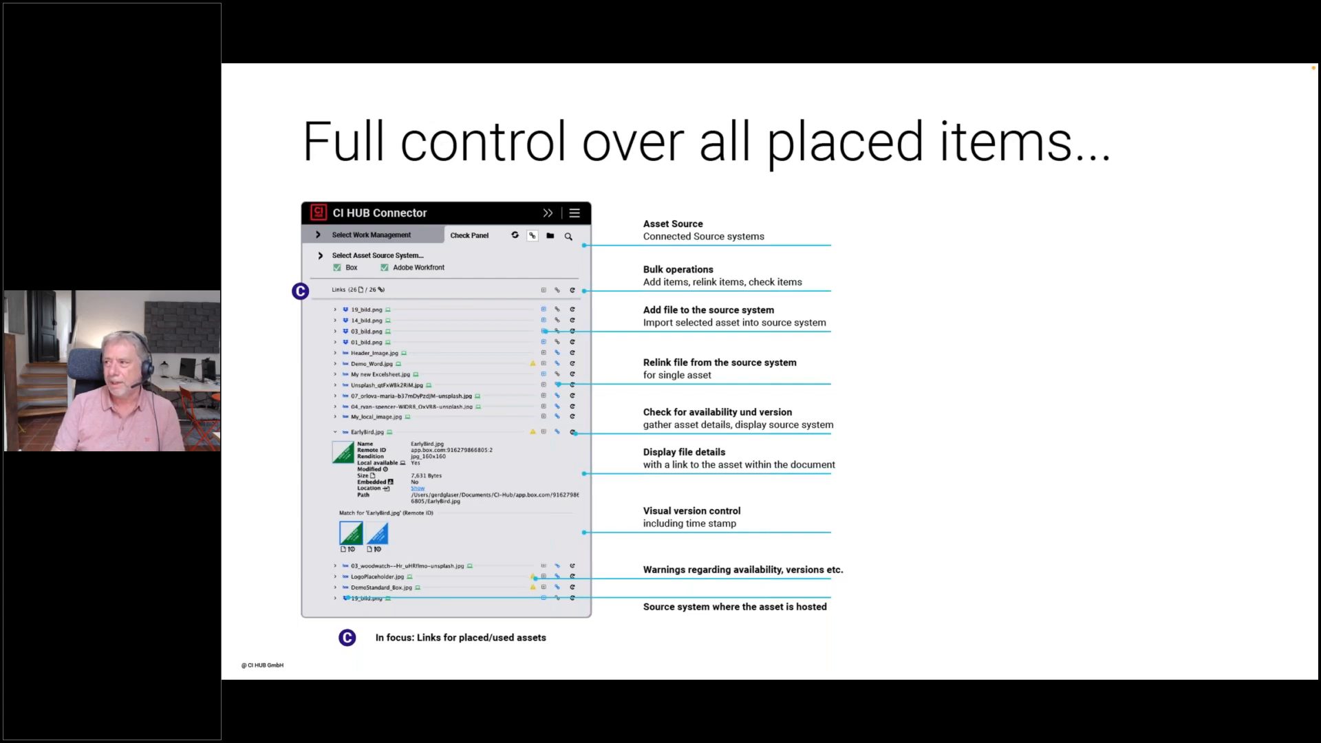
pyautogui.press('Right')
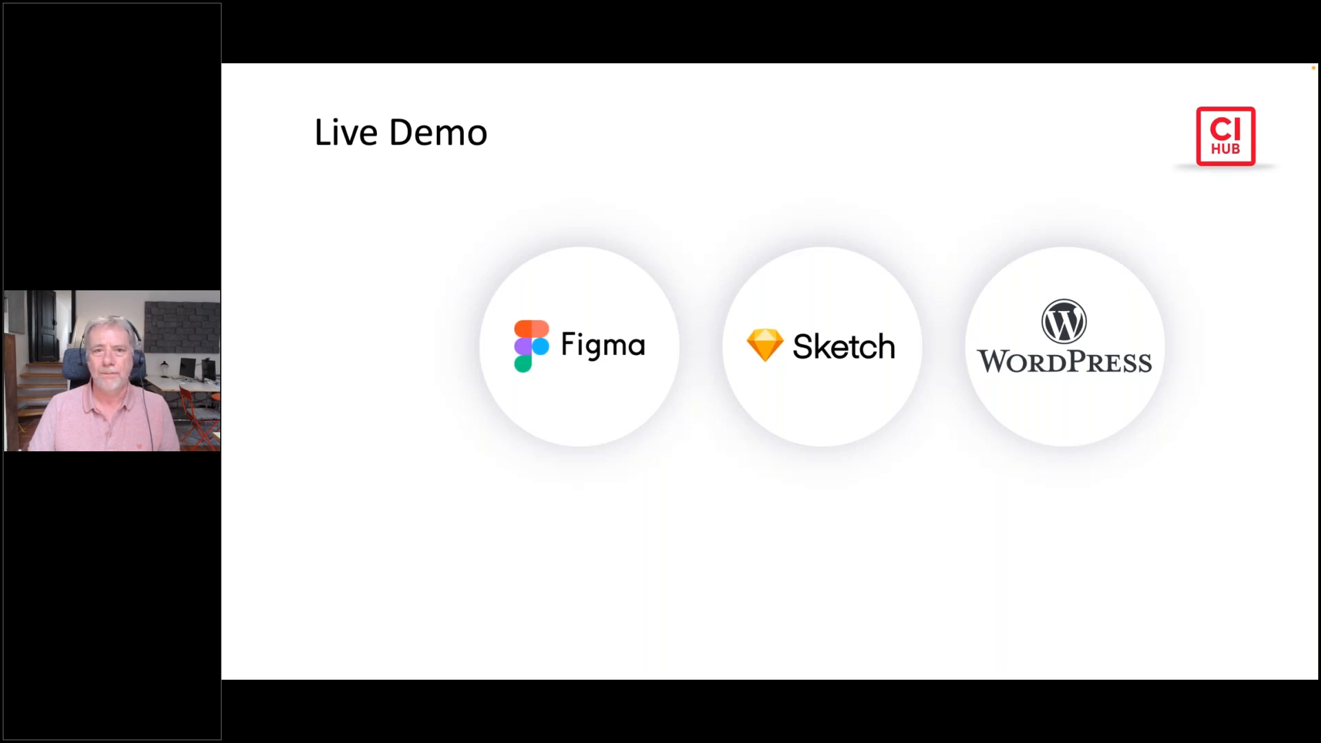
pyautogui.press('super+Tab')
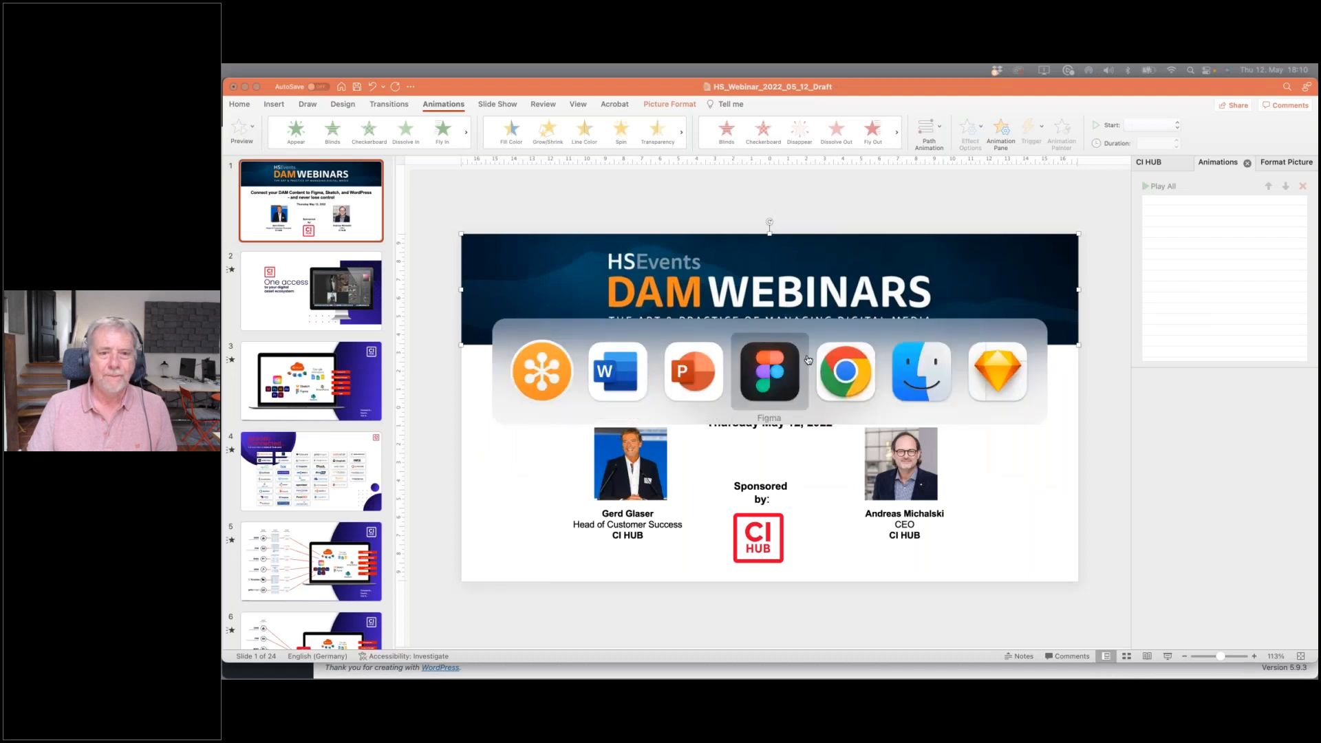
pyautogui.click(764, 374)
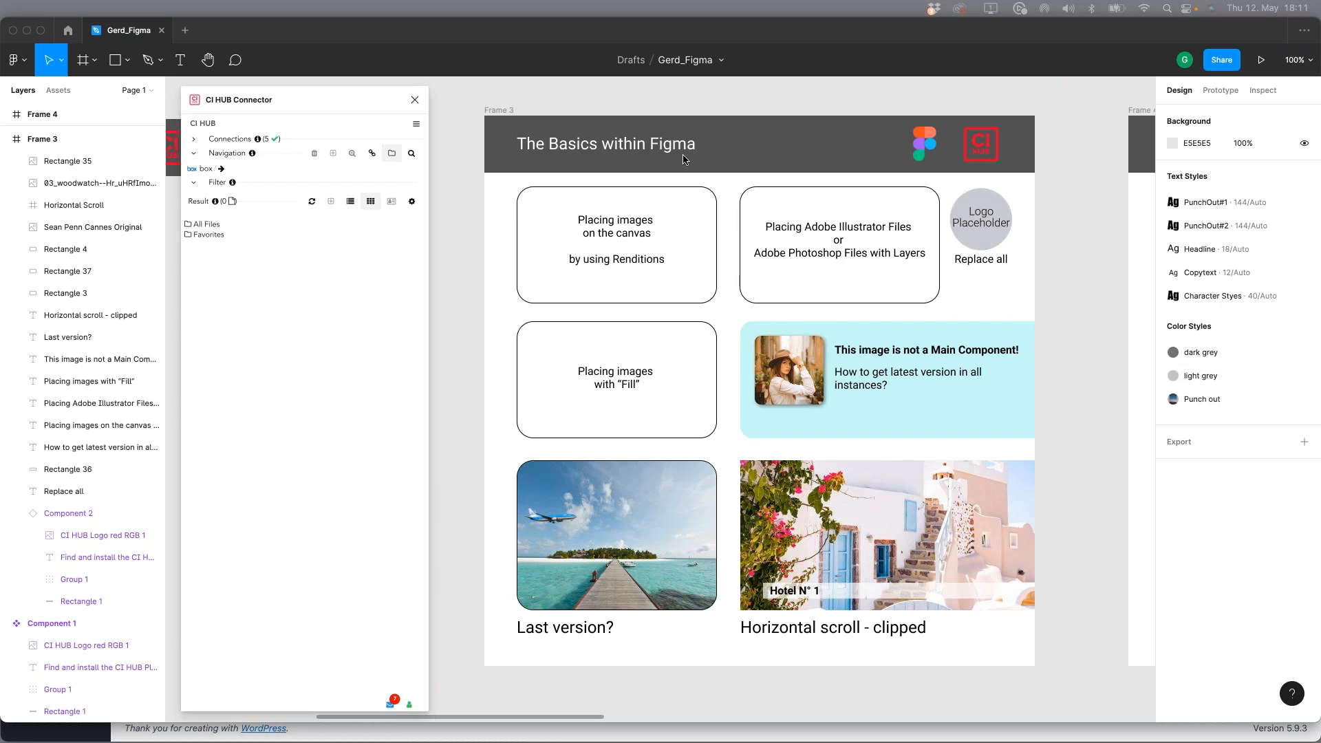
pyautogui.click(686, 106)
pyautogui.press('space')
pyautogui.moveTo(661, 252)
pyautogui.mouseDown()
pyautogui.moveTo(699, 253)
pyautogui.moveTo(641, 245)
pyautogui.moveTo(662, 252)
pyautogui.mouseUp()
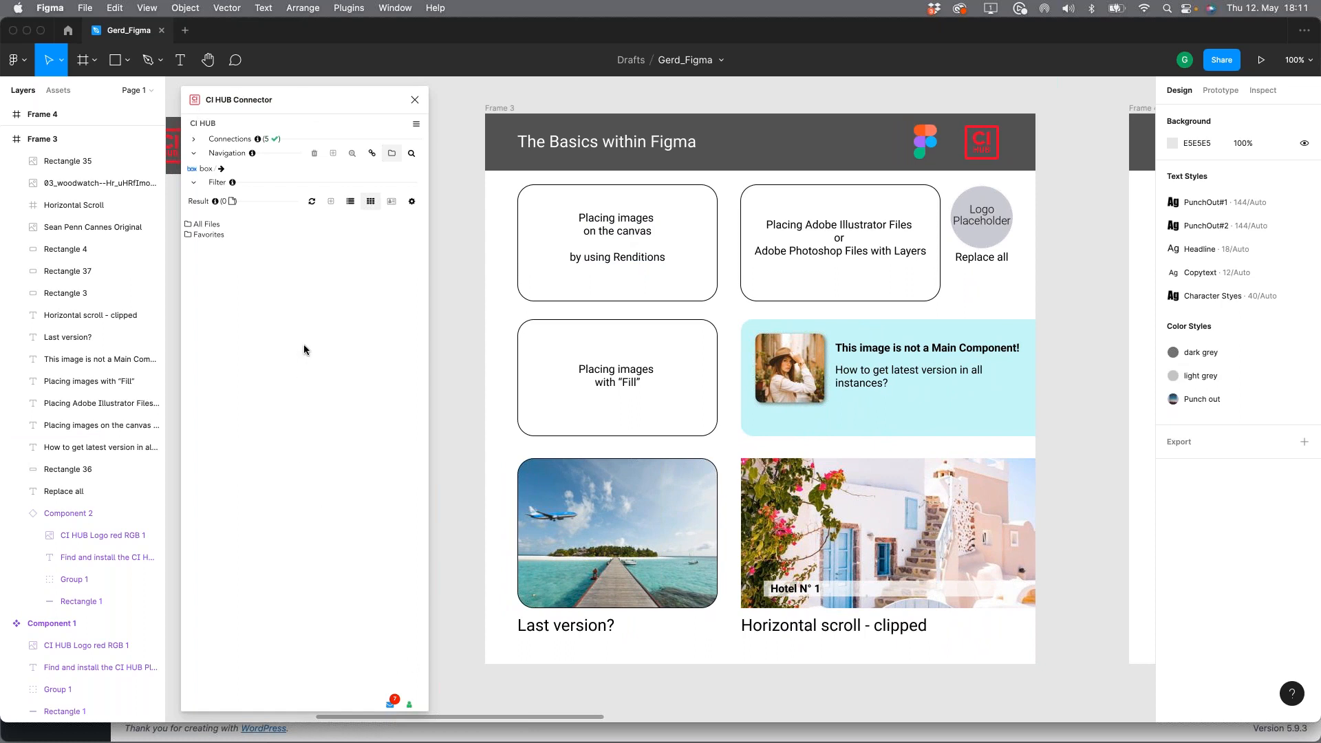
# Step: Check the connected systems in CI HUB Connector and open the box folder All Files/01_Demo/03_Images
pyautogui.click(194, 140)
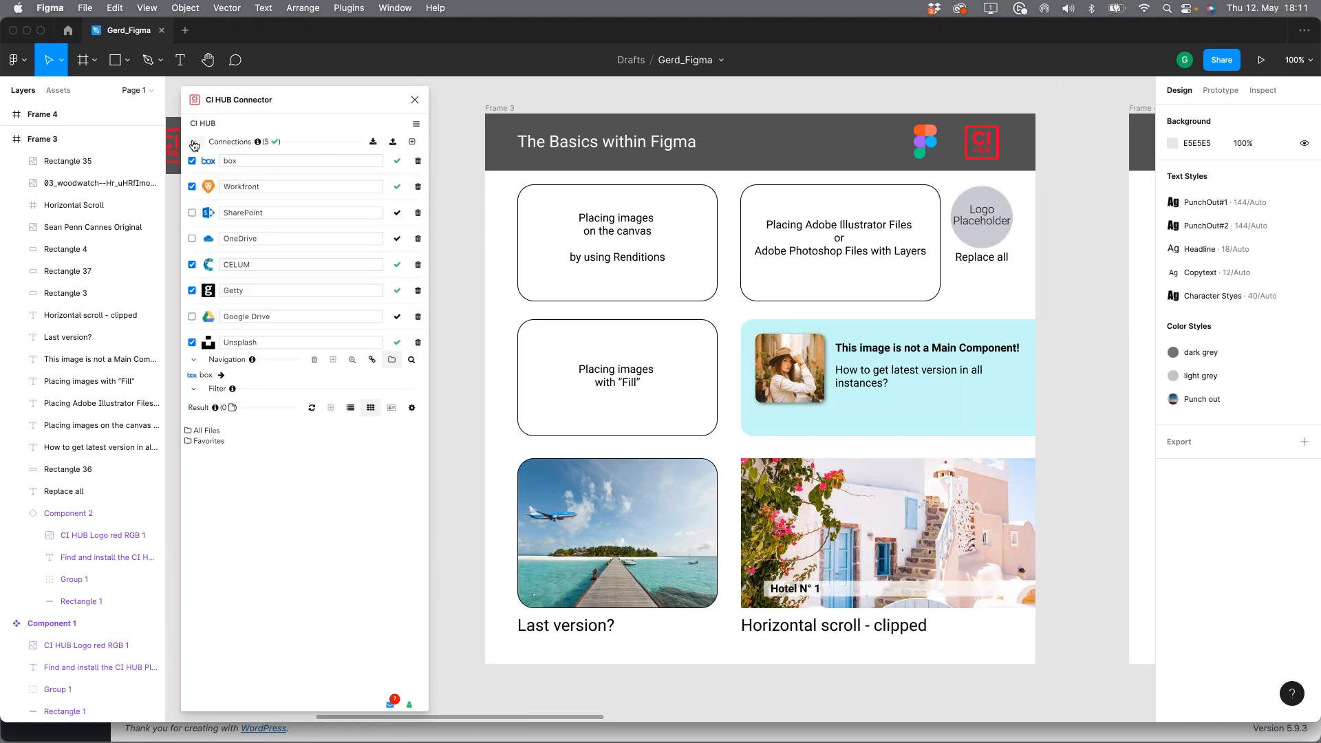
pyautogui.click(194, 143)
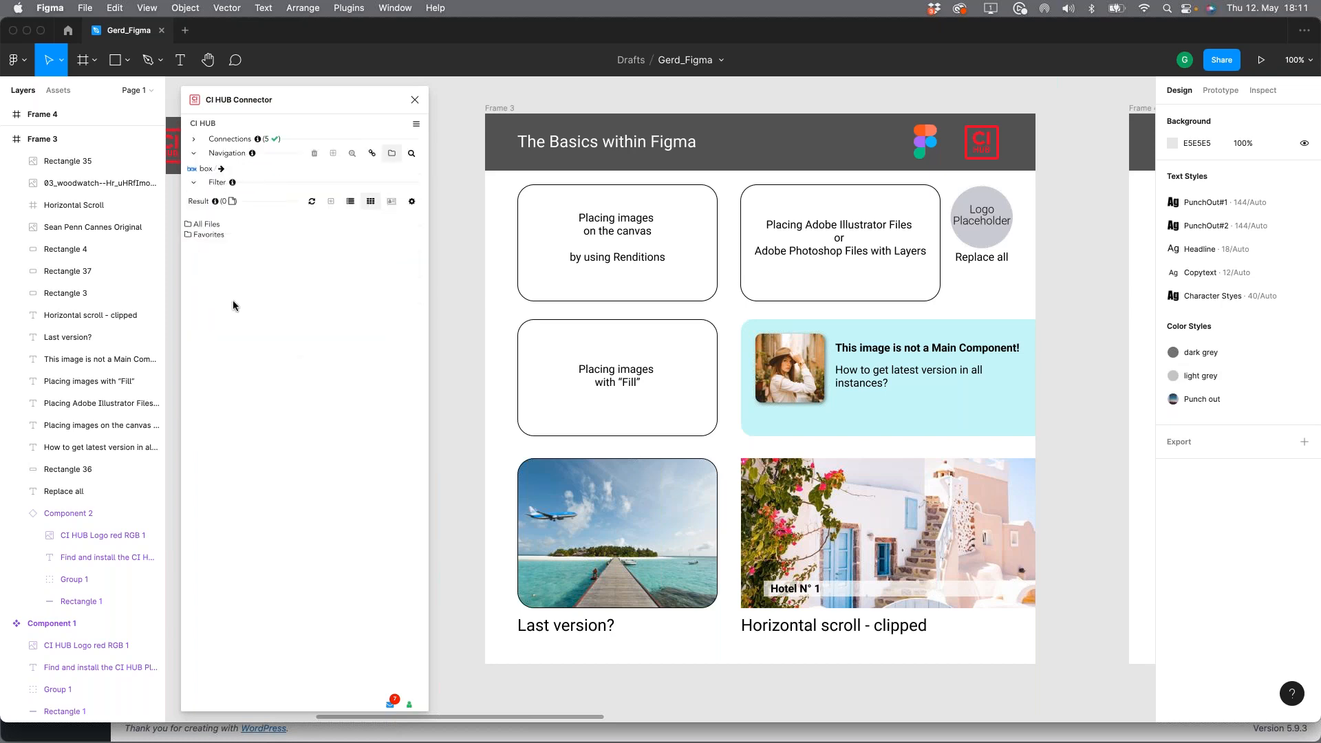
pyautogui.click(209, 226)
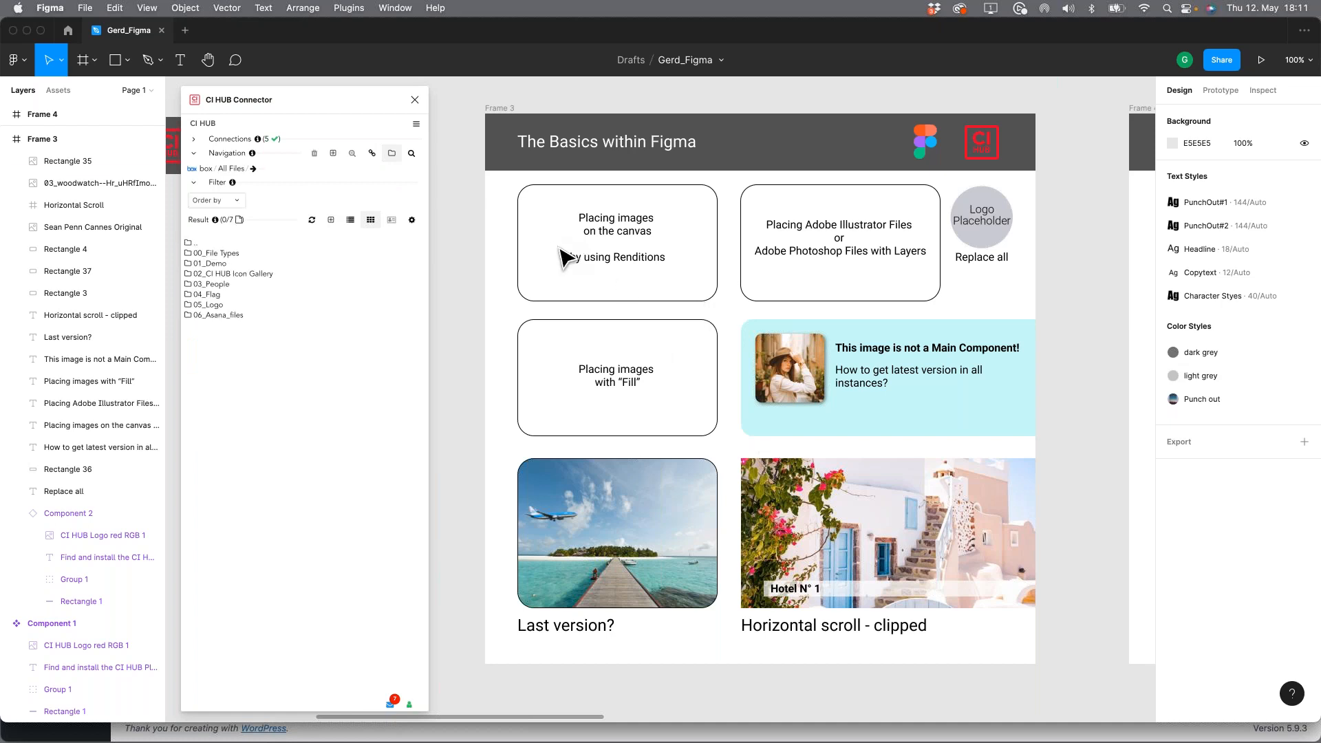
pyautogui.click(218, 265)
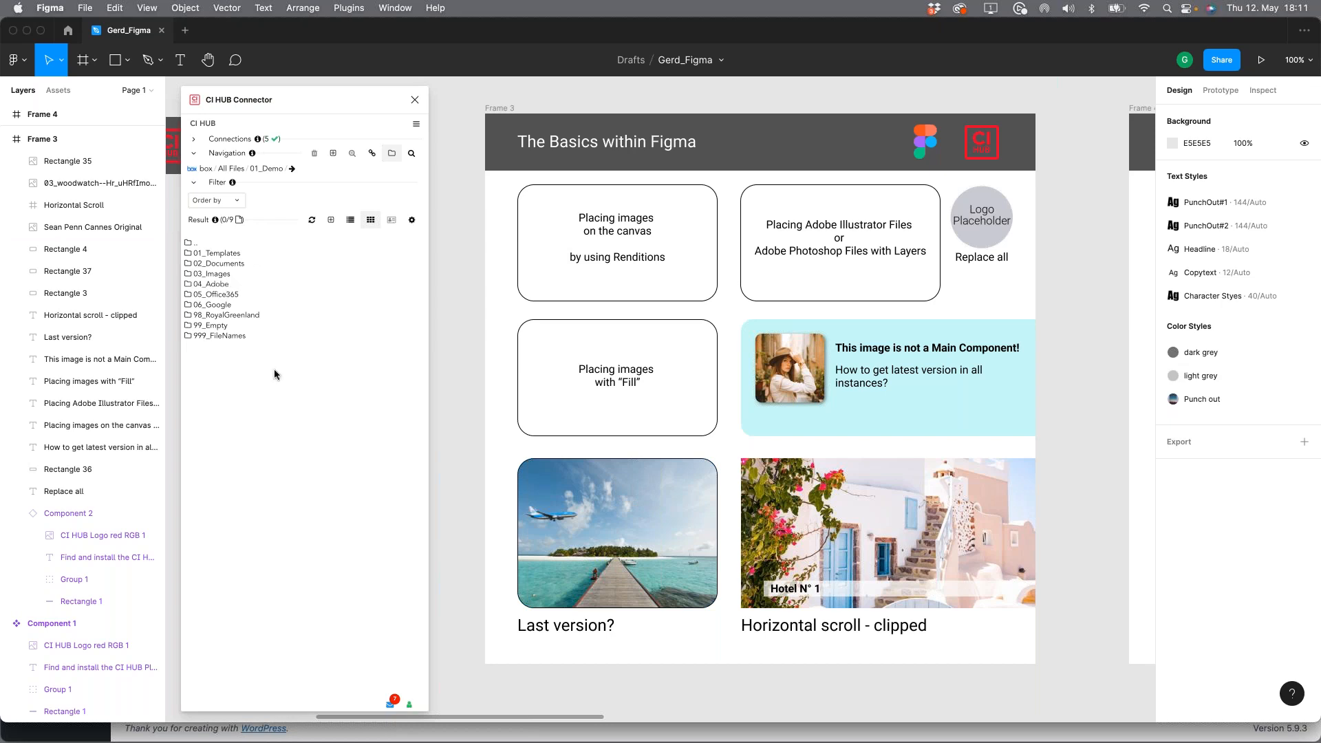
pyautogui.click(219, 275)
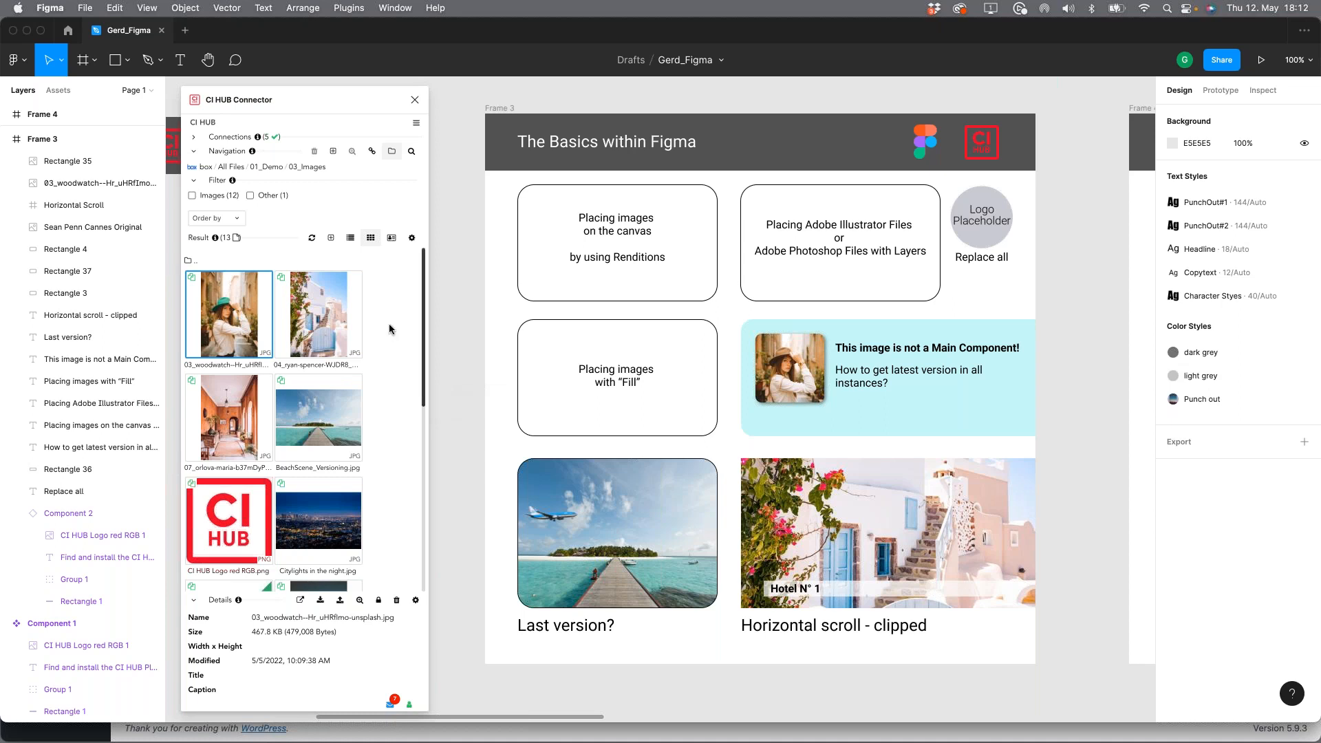
# Step: Try placing 03_woodwatch--Hr_uHRfImo-unsplash.jpg freely on the canvas at 250 × 250 and delete the placed image
pyautogui.click(320, 600)
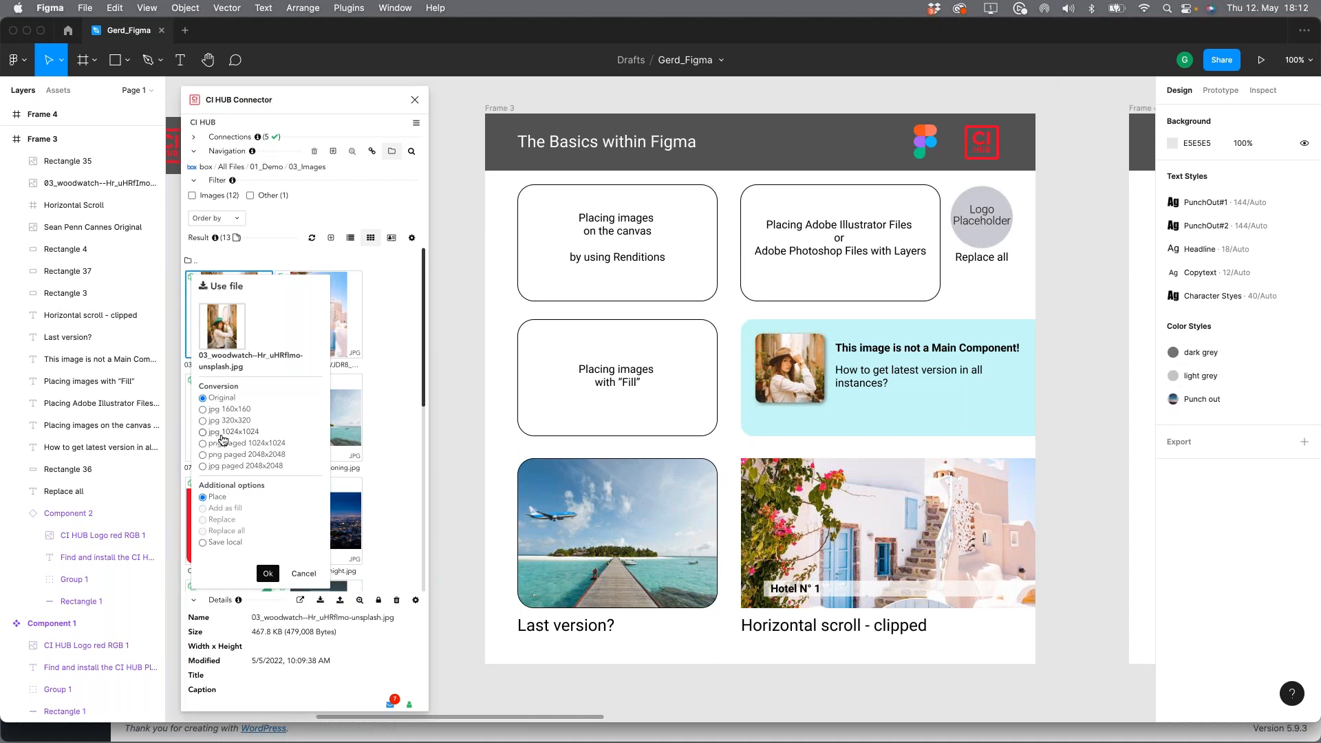
pyautogui.click(297, 573)
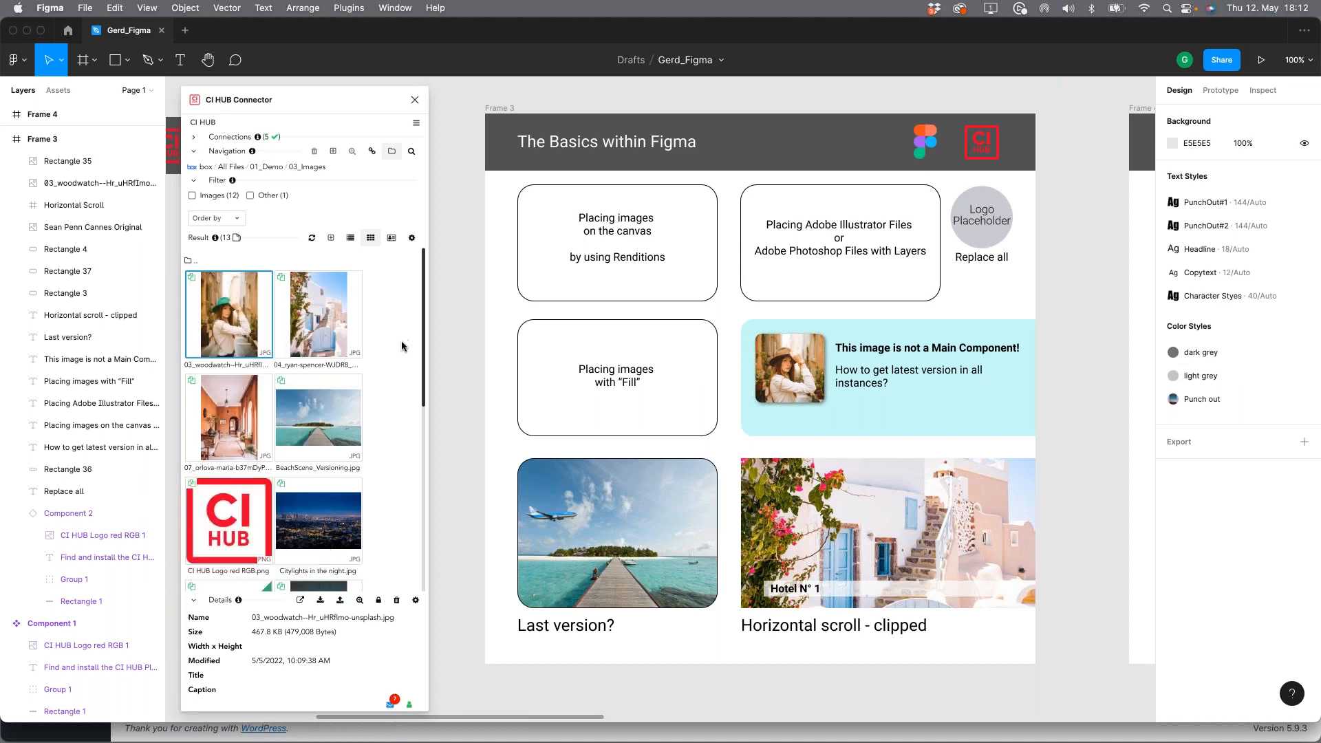
pyautogui.doubleClick(227, 315)
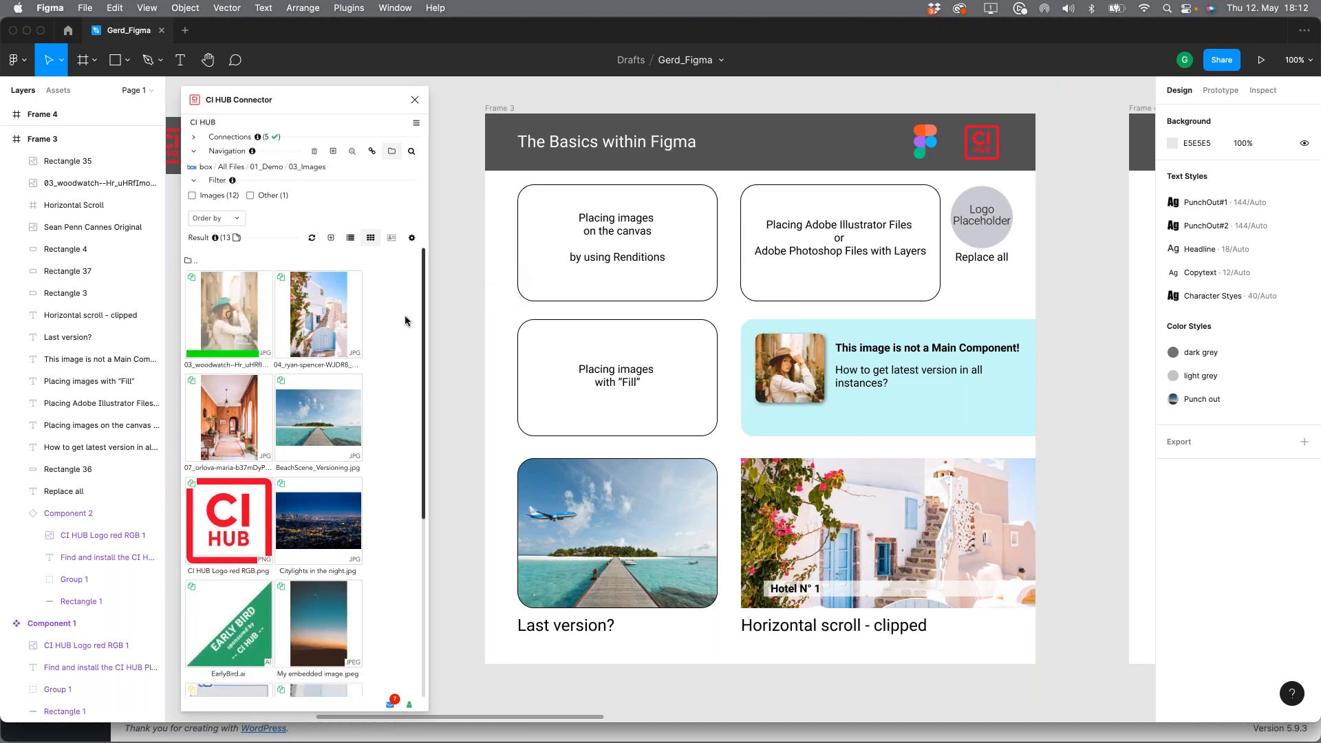
pyautogui.moveTo(703, 421); pyautogui.dragTo(551, 239)
pyautogui.moveTo(575, 284); pyautogui.dragTo(681, 389)
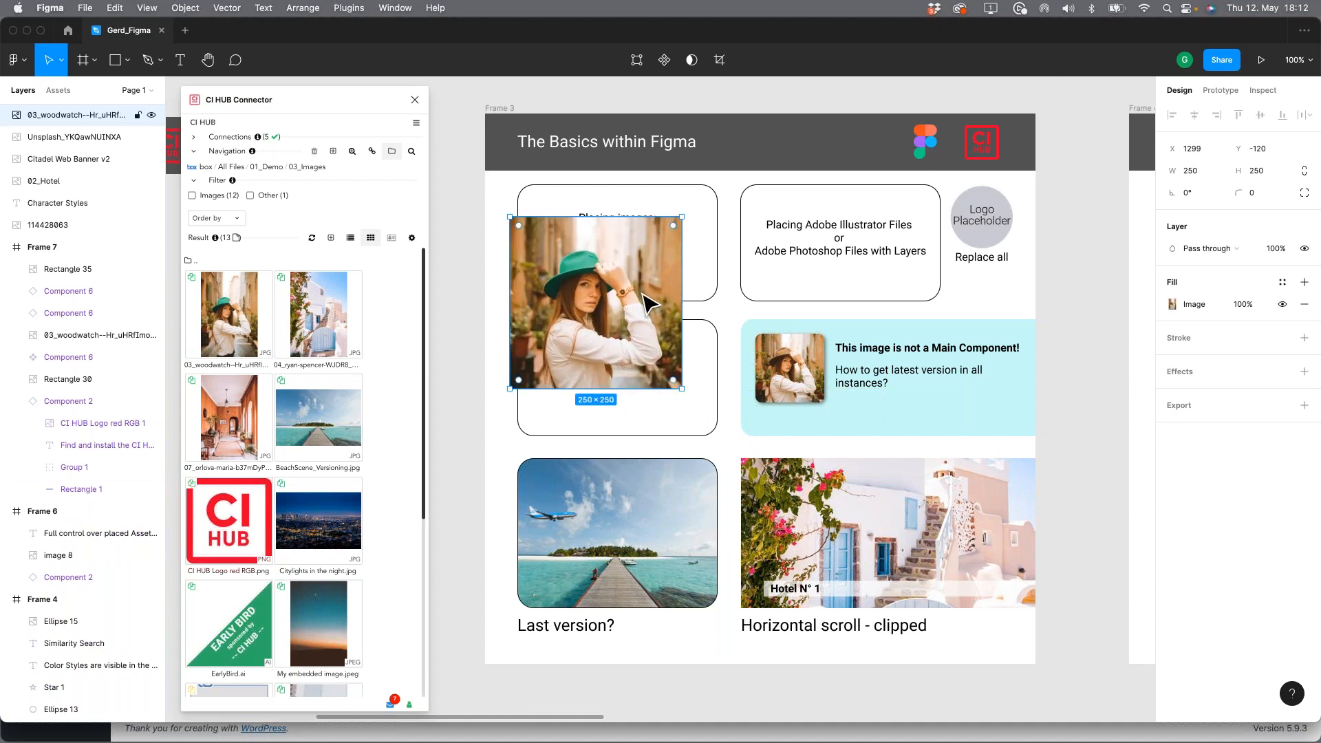
pyautogui.moveTo(647, 295); pyautogui.dragTo(637, 530)
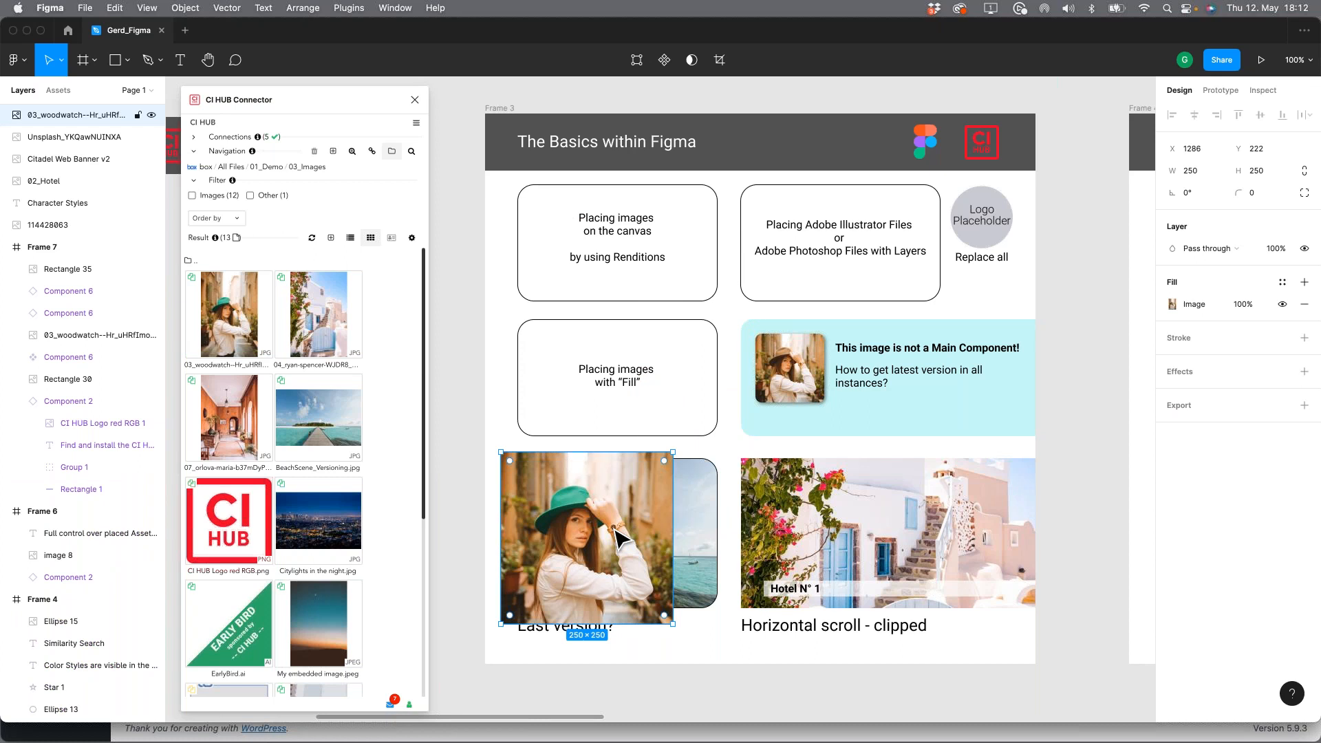
pyautogui.press('Delete')
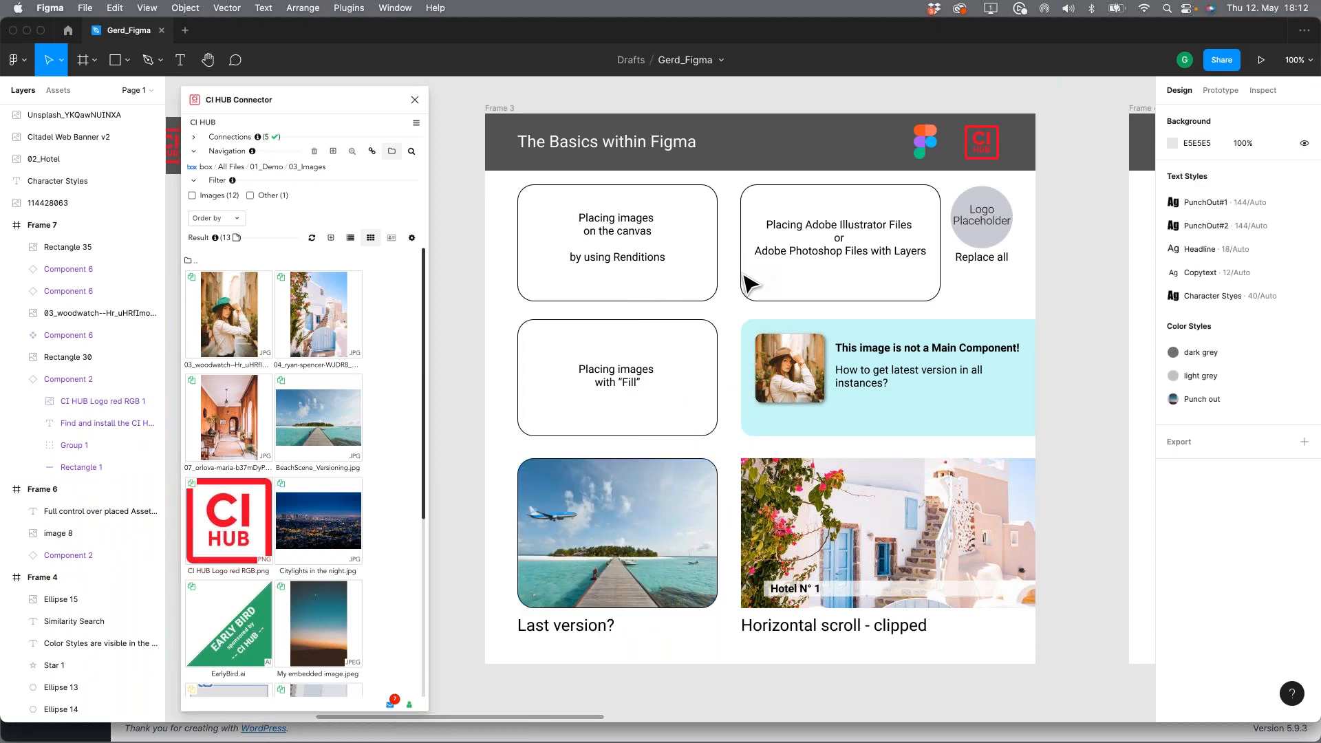
# Step: Add 03_woodwatch--Hr_uHRfImo-unsplash.jpg as a fill to the "Placing images with Fill" rectangle in Frame 3
pyautogui.click(630, 321)
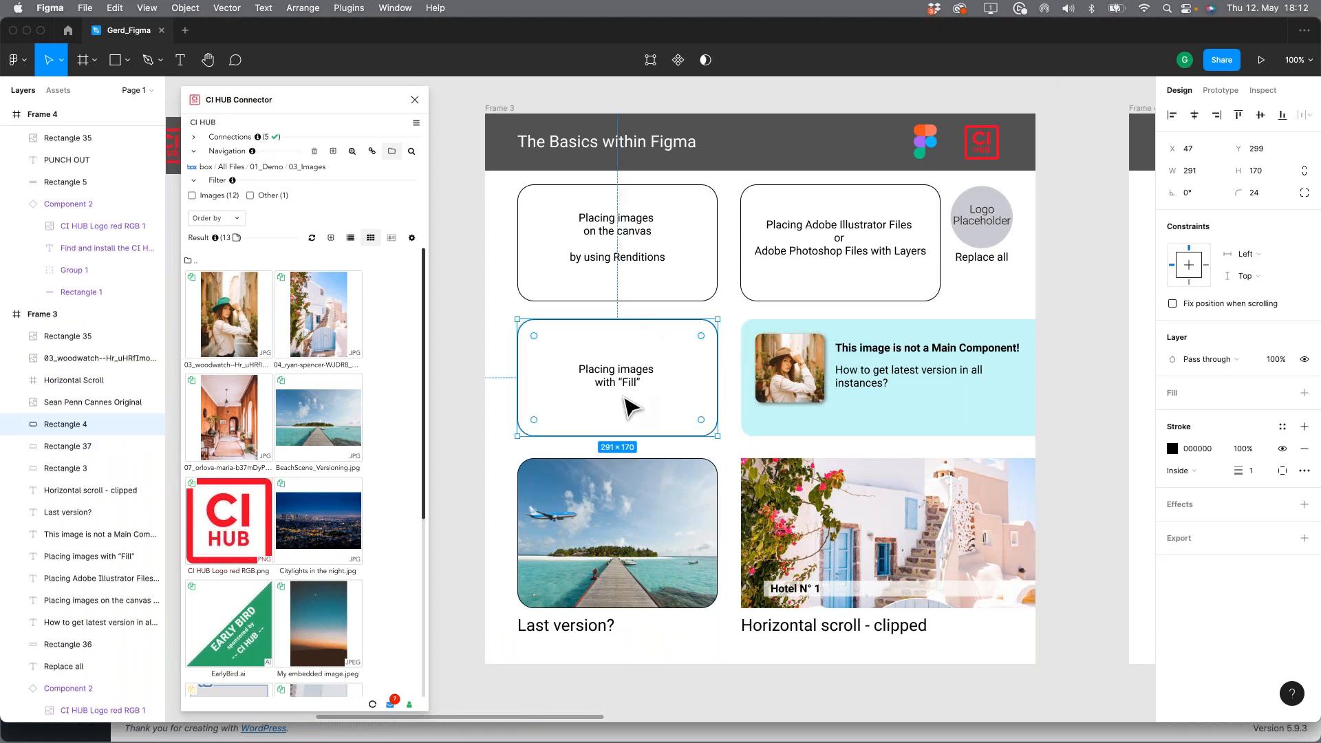
pyautogui.rightClick(222, 318)
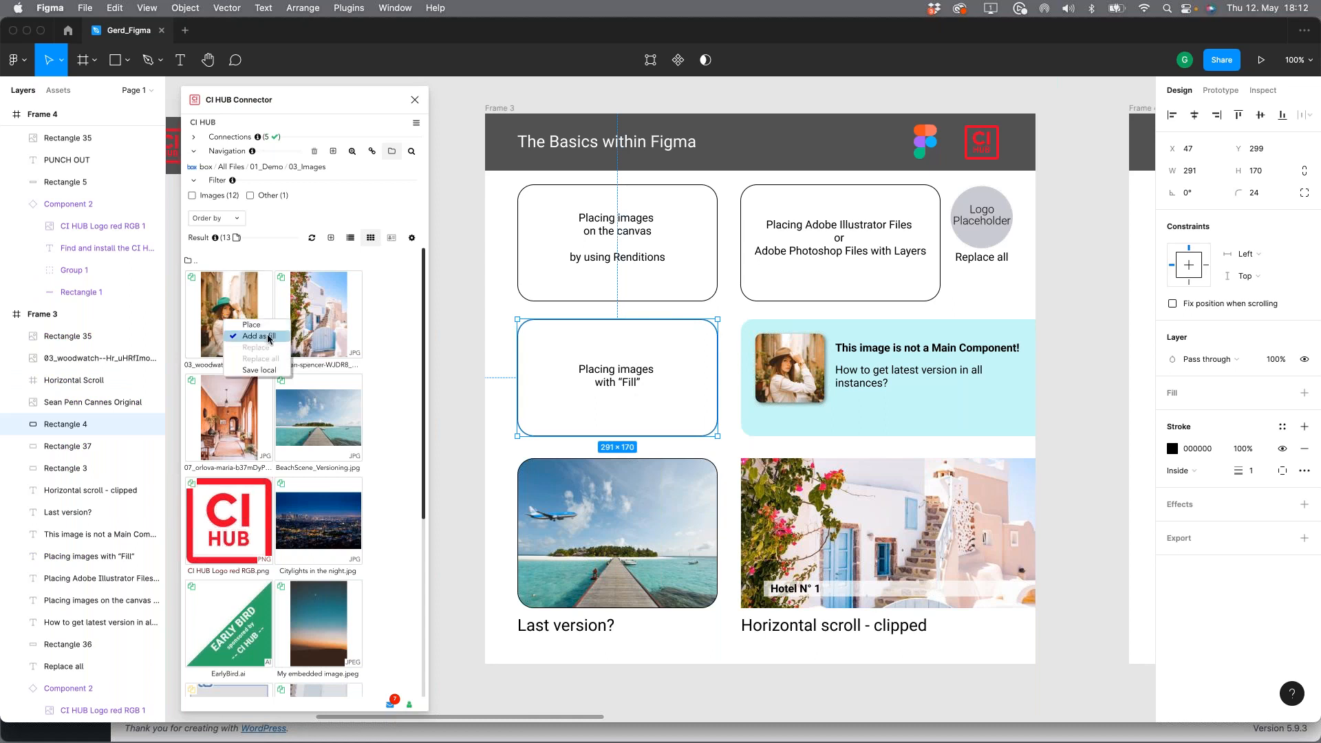
pyautogui.click(268, 337)
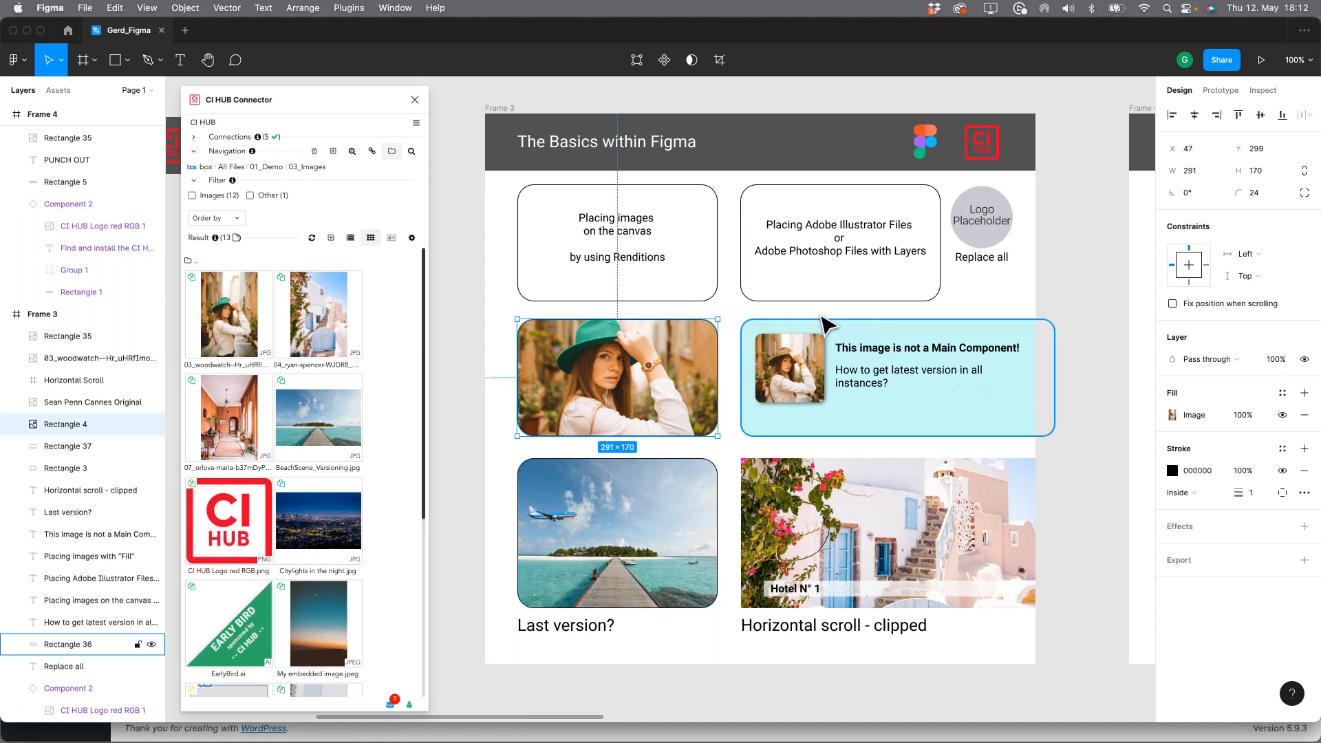
# Step: Try EarlyBird.ai as a fill in the "Placing Adobe Illustrator Files or Adobe Photoshop Files with Layers" rectangle and undo it
pyautogui.click(828, 295)
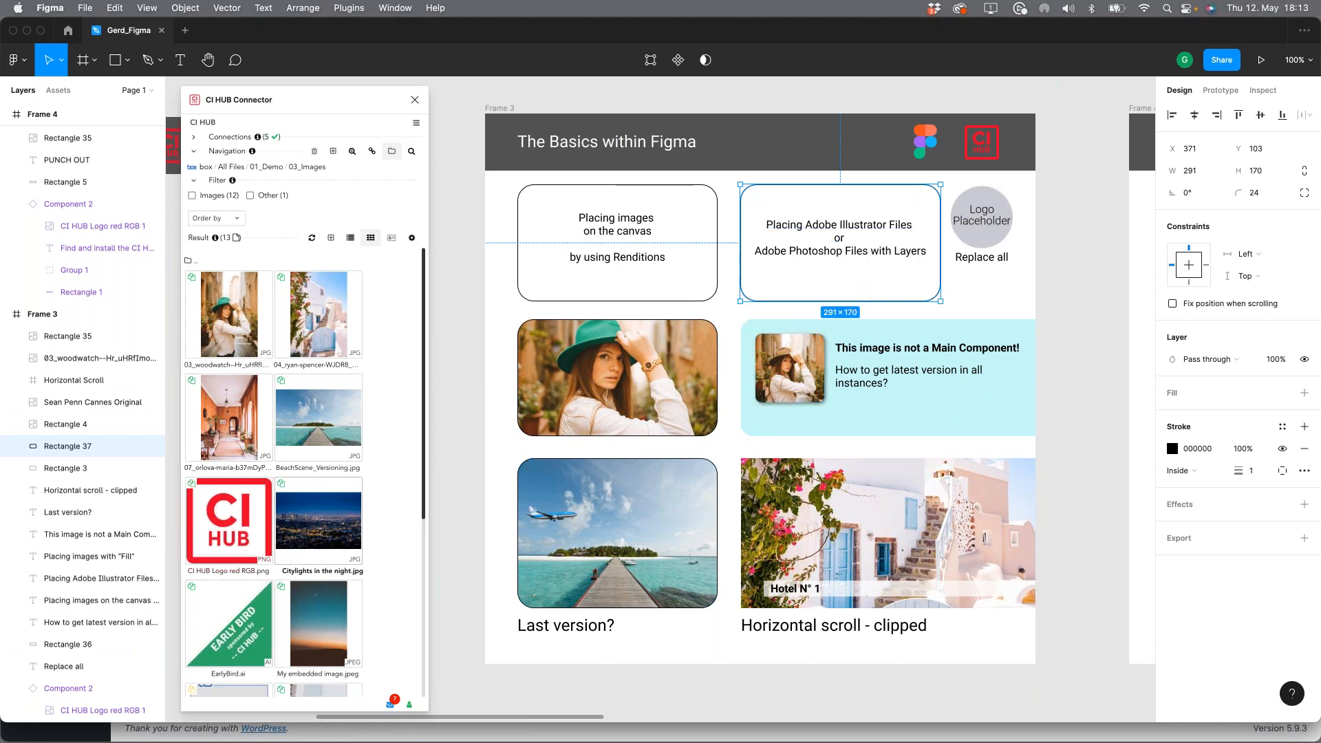
pyautogui.scroll(-5, 274, 473)
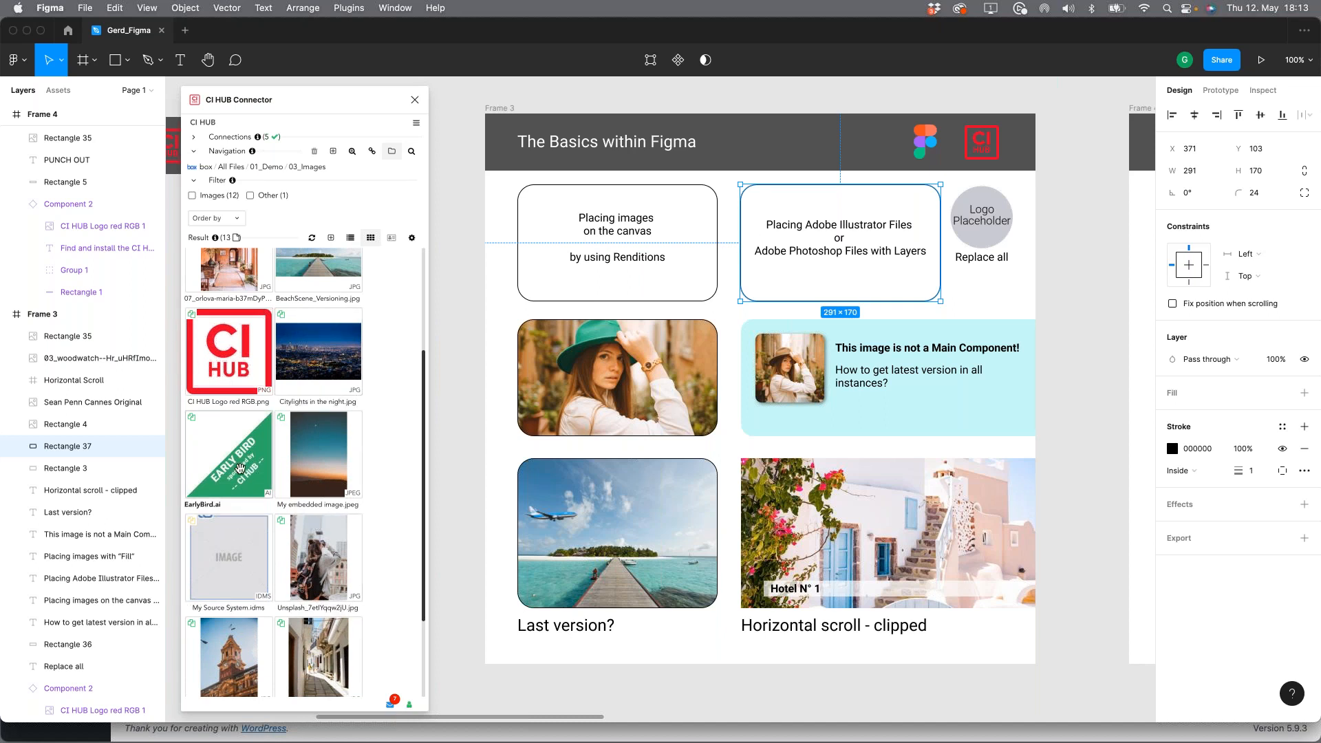
pyautogui.moveTo(193, 423)
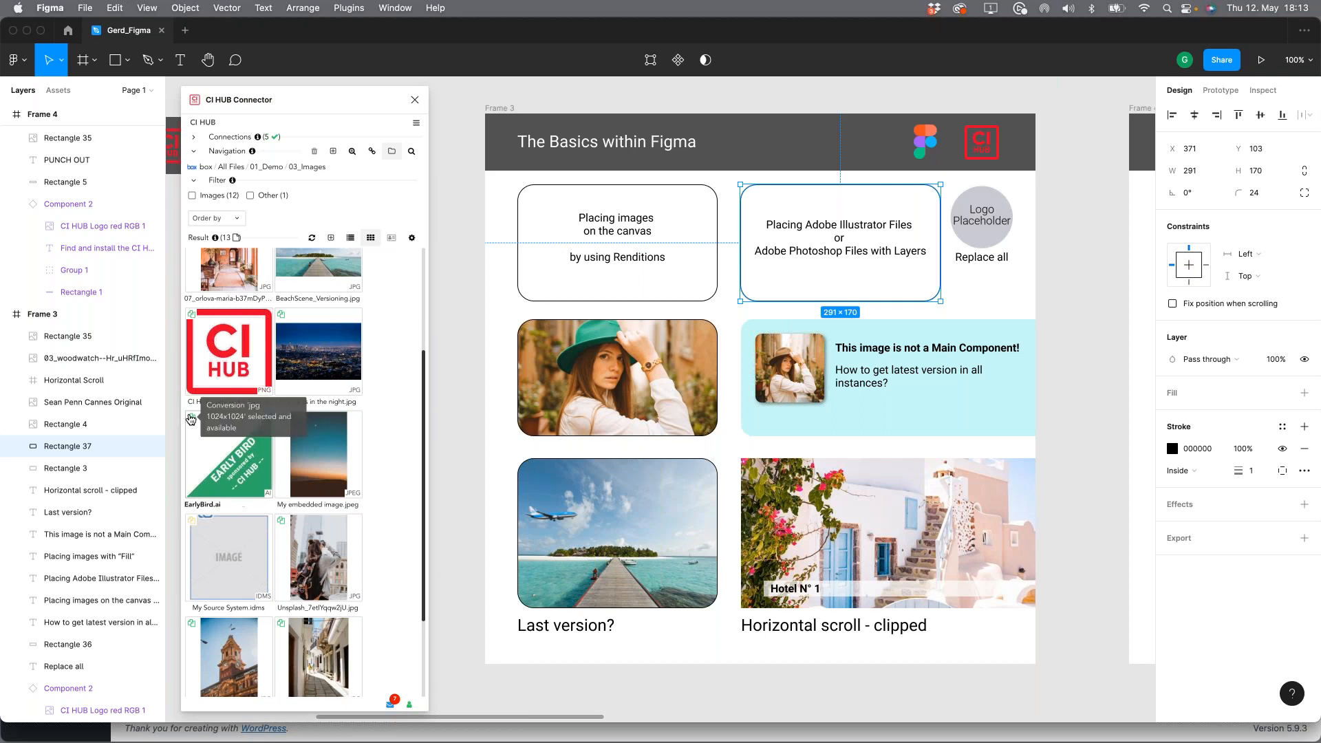
pyautogui.rightClick(230, 472)
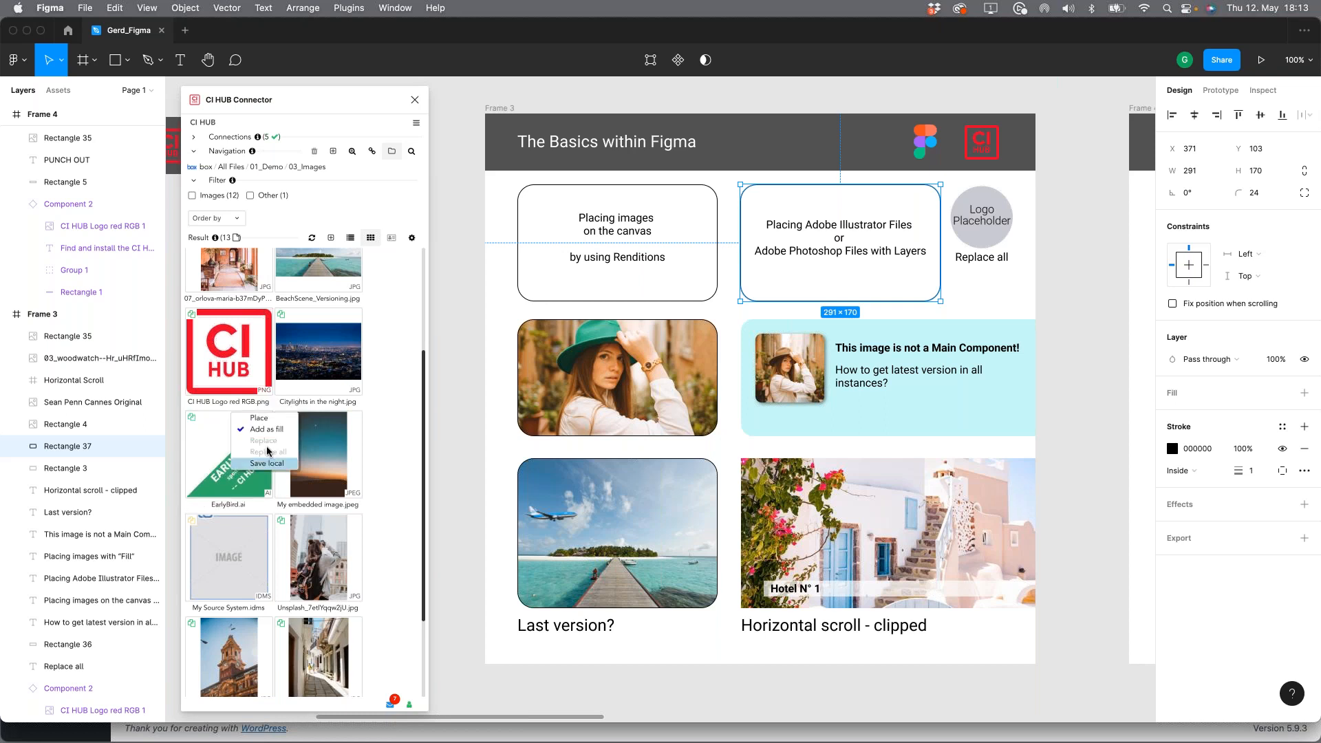
pyautogui.click(278, 430)
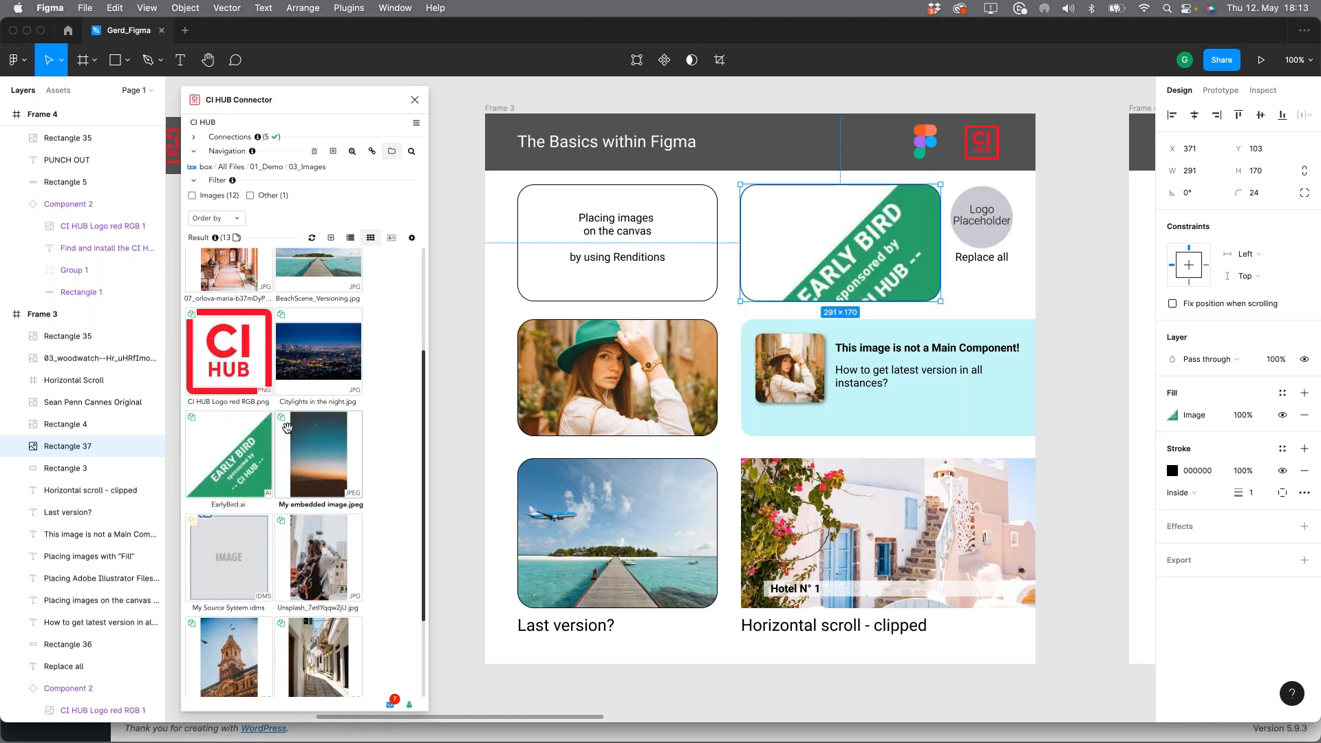
pyautogui.scroll(-3, 283, 565)
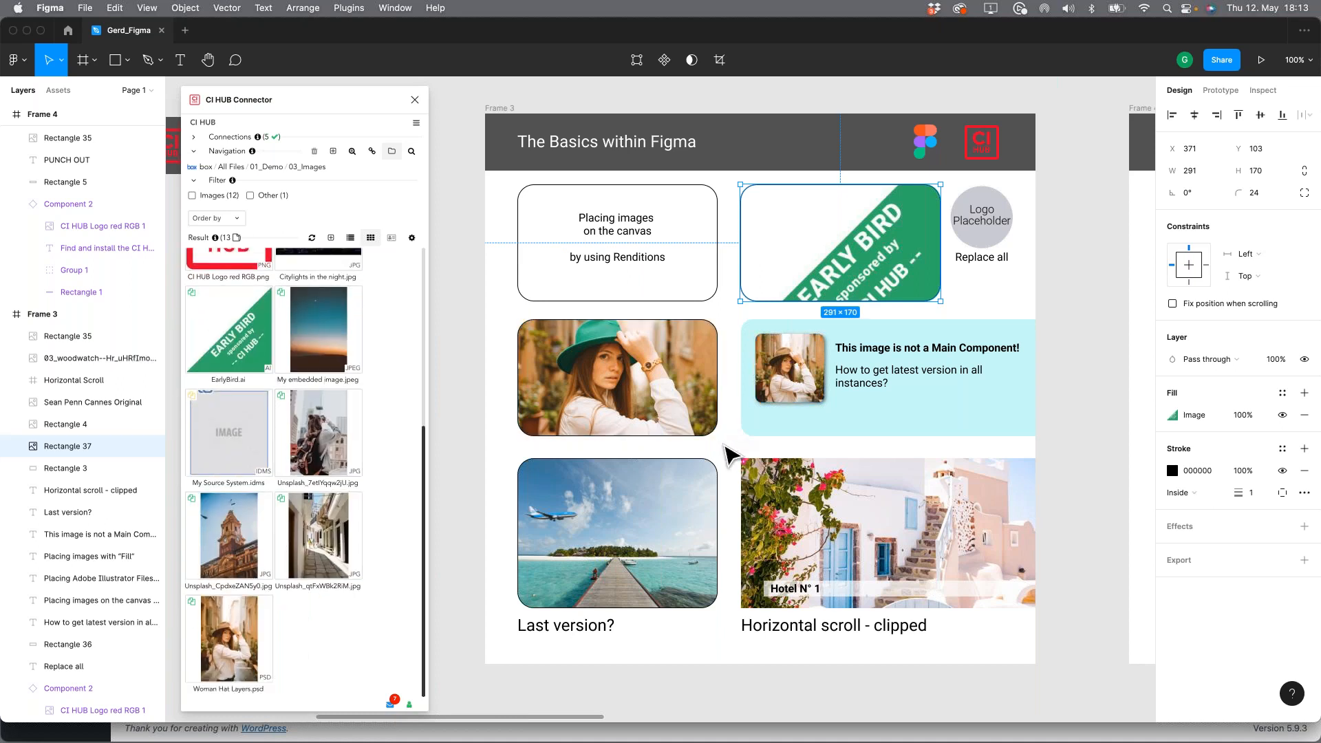
pyautogui.click(726, 451)
pyautogui.press('super+z')
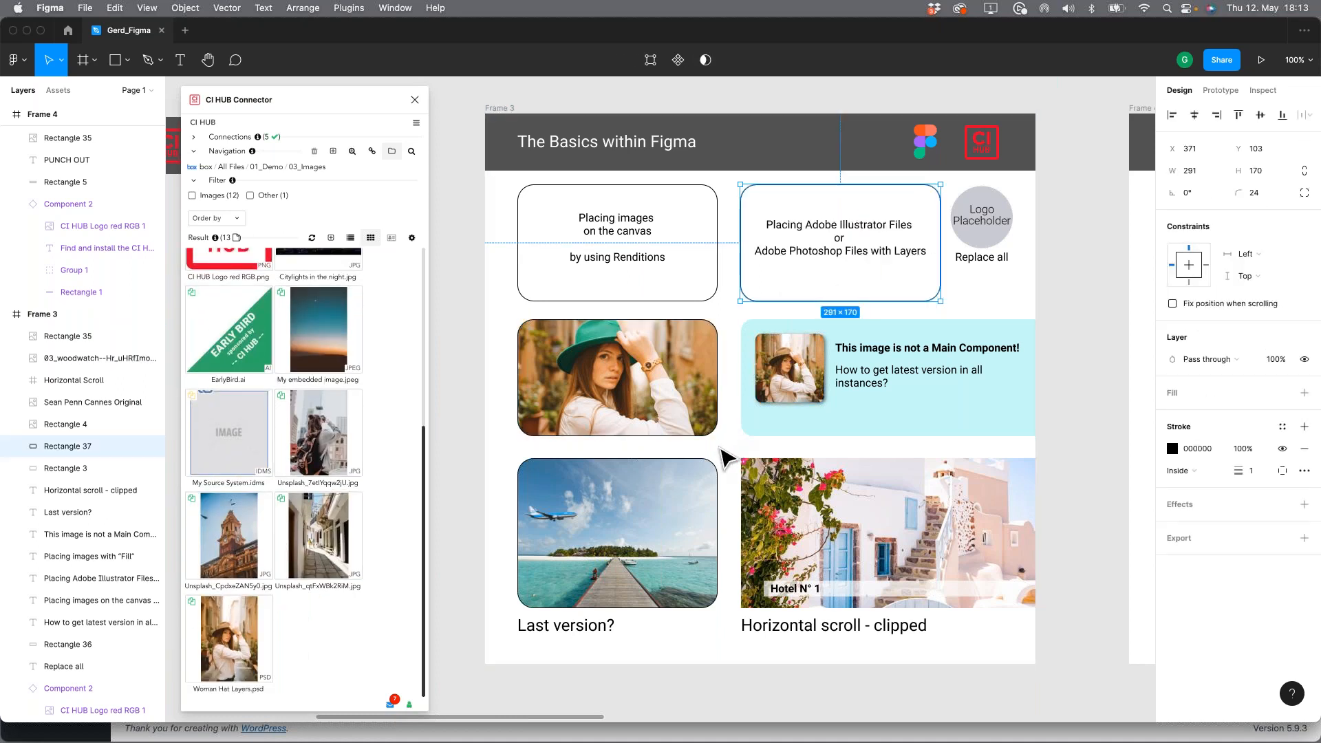
# Step: Add Woman Hat Layers.psd as a fill to the rectangle meant for Illustrator or layered Photoshop files
pyautogui.click(238, 645)
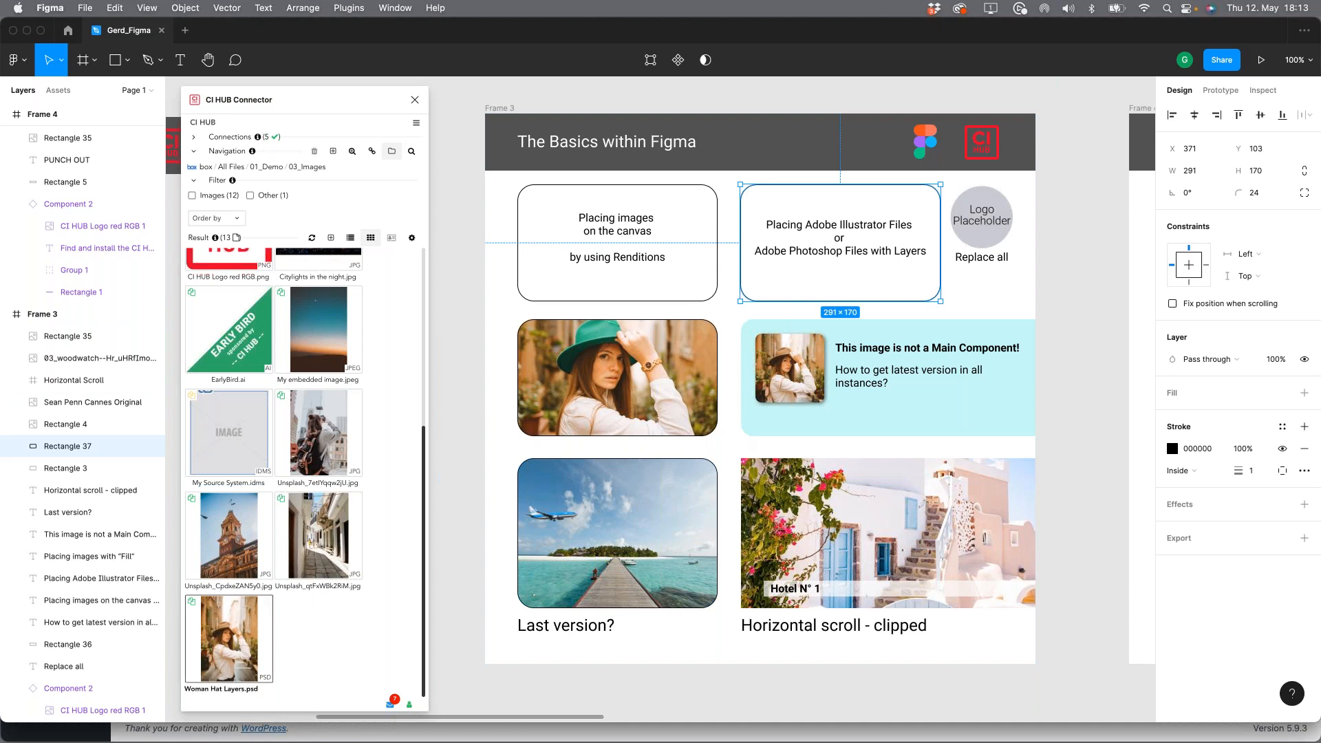
pyautogui.scroll(-3, 264, 512)
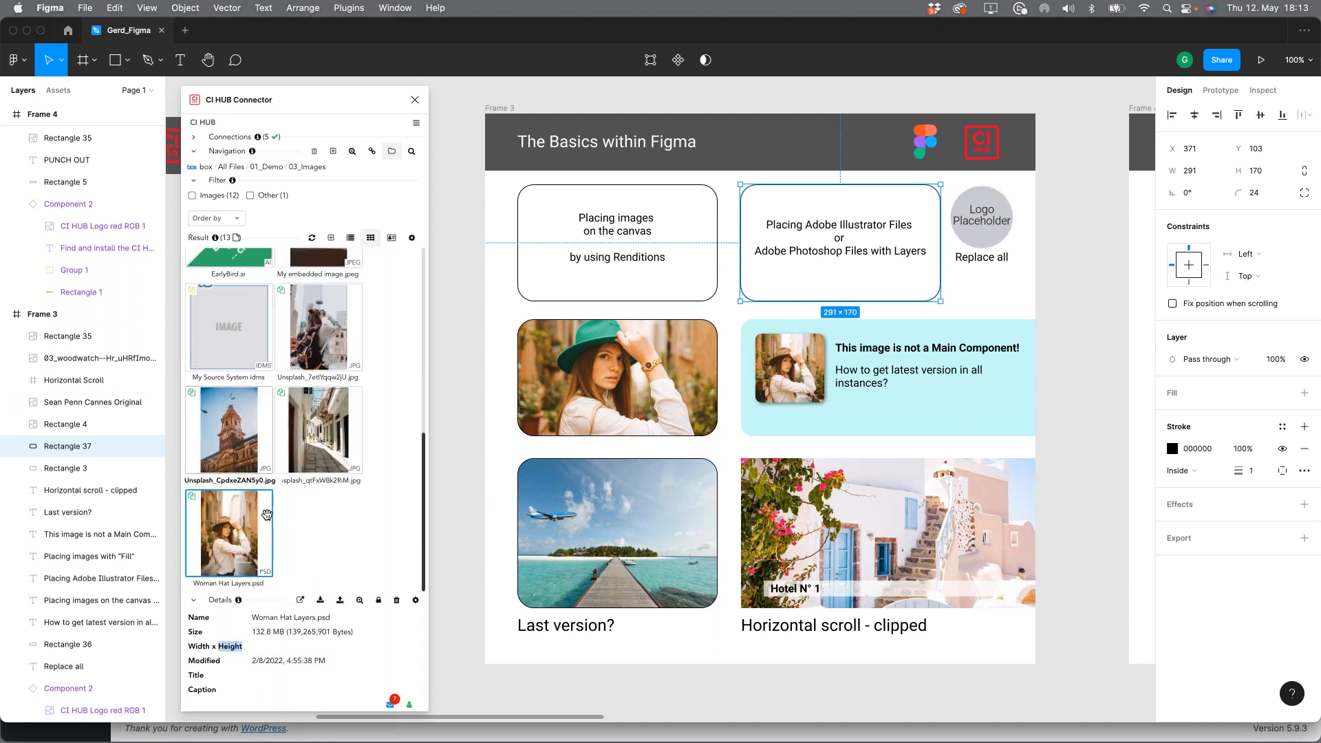
pyautogui.doubleClick(223, 533)
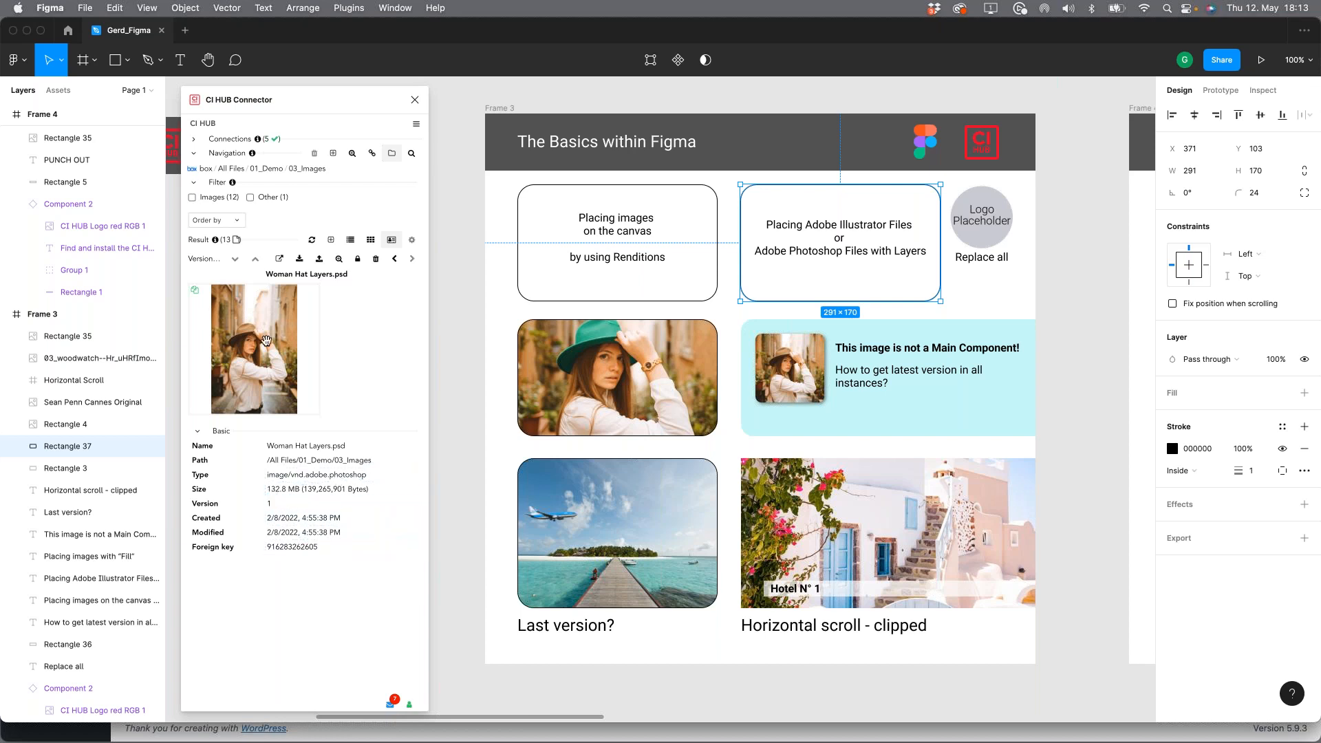
pyautogui.rightClick(258, 333)
pyautogui.click(296, 360)
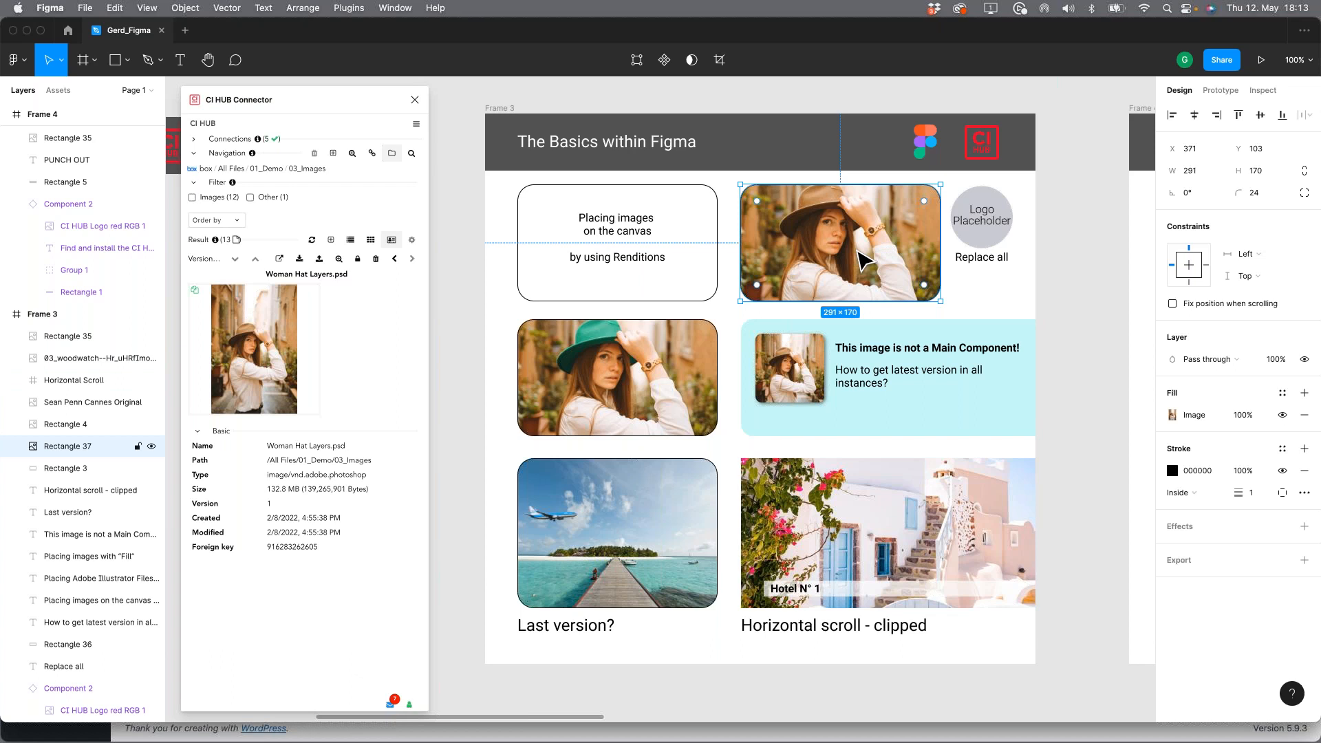
pyautogui.click(1011, 309)
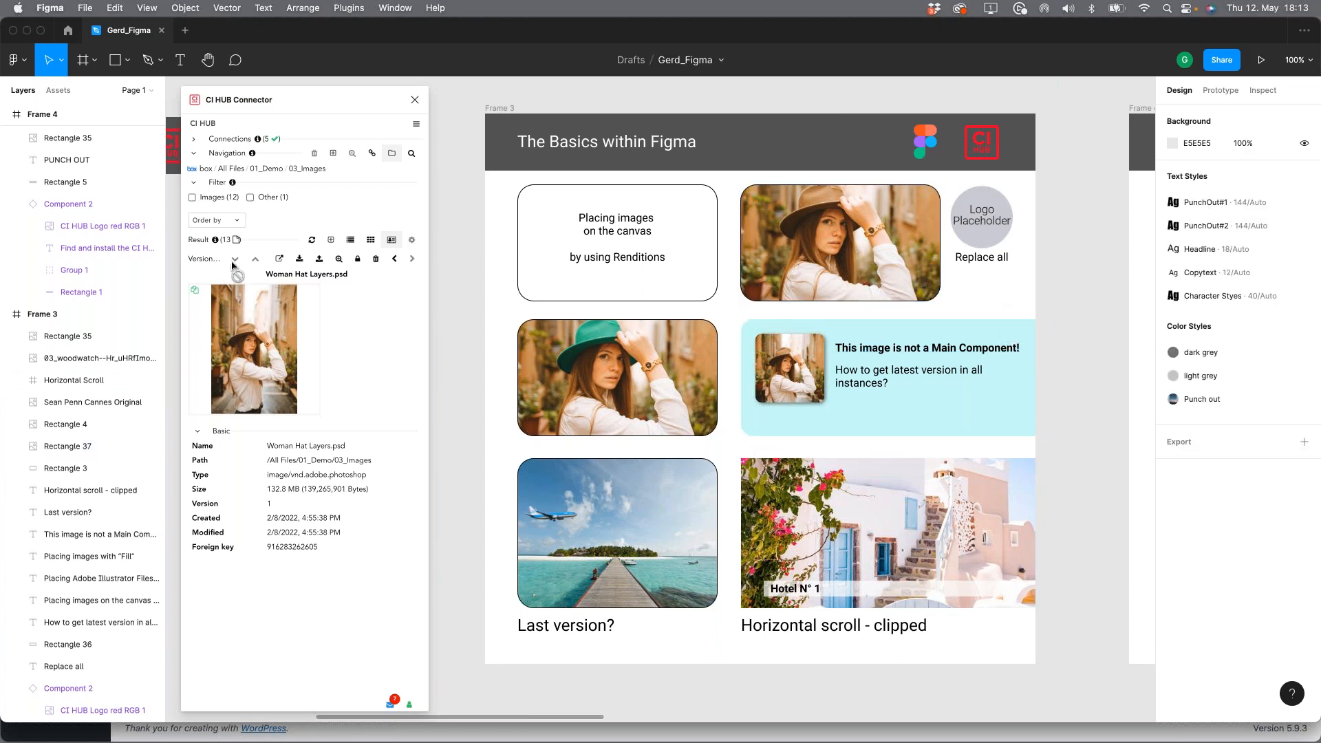
# Step: Replace all occurrences of the Logo Placeholder image in Frame 3 with CI HUB Logo red RGB.png
pyautogui.click(370, 240)
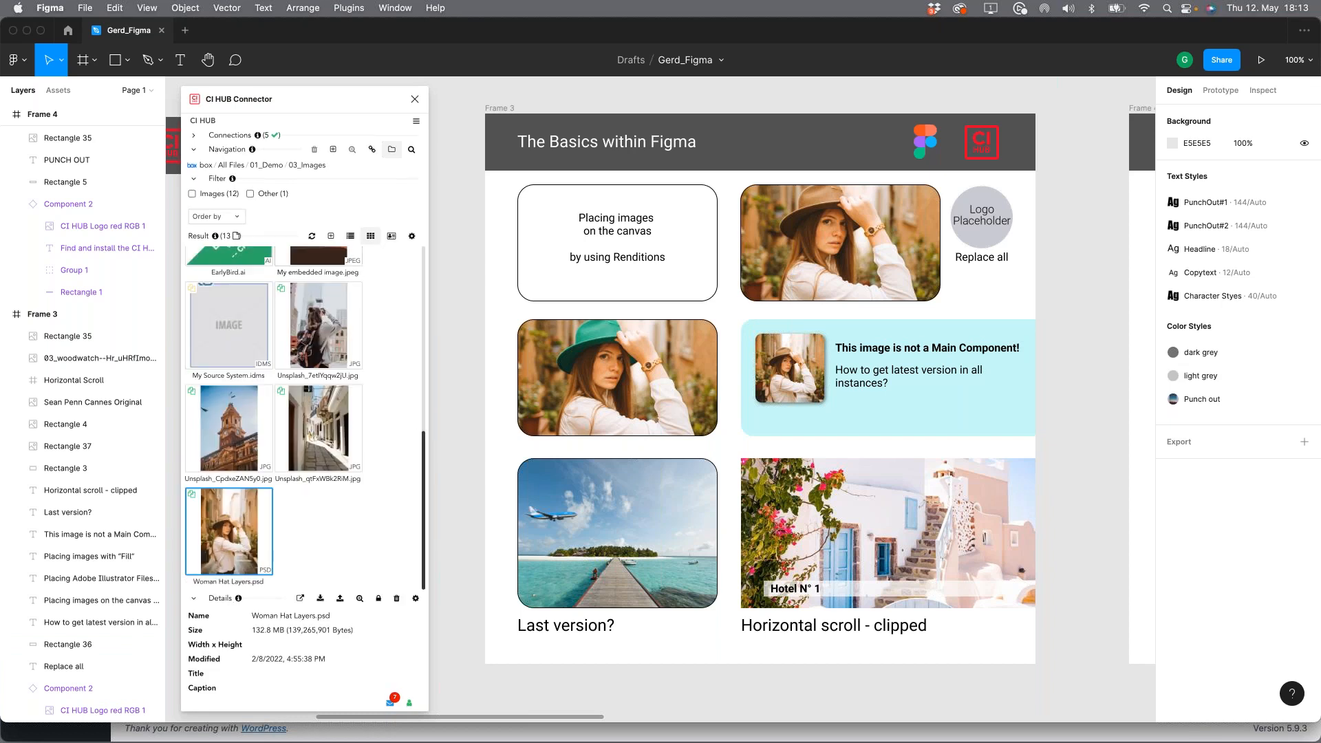
pyautogui.click(982, 219)
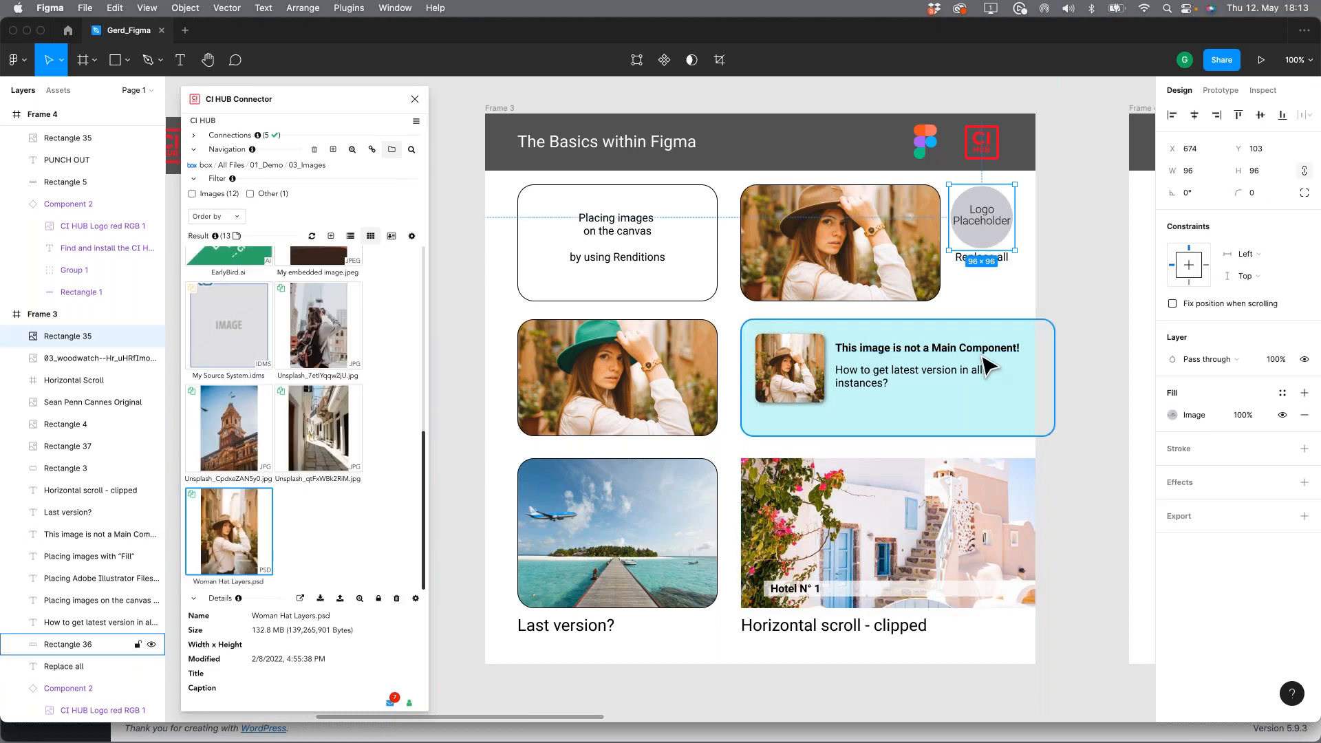
pyautogui.moveTo(1076, 236); pyautogui.dragTo(1034, 238)
pyautogui.moveTo(844, 279); pyautogui.dragTo(857, 275)
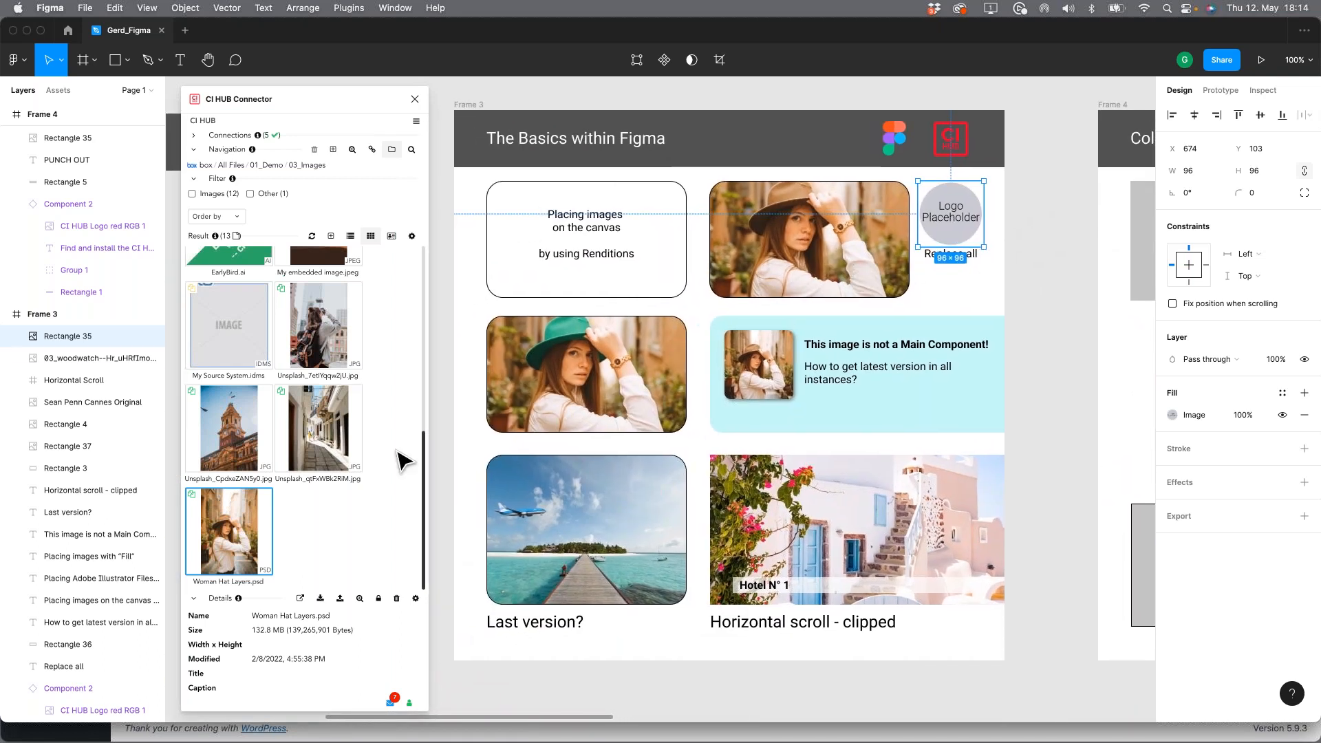
pyautogui.scroll(3, 299, 401)
pyautogui.scroll(3, 300, 401)
pyautogui.click(228, 340)
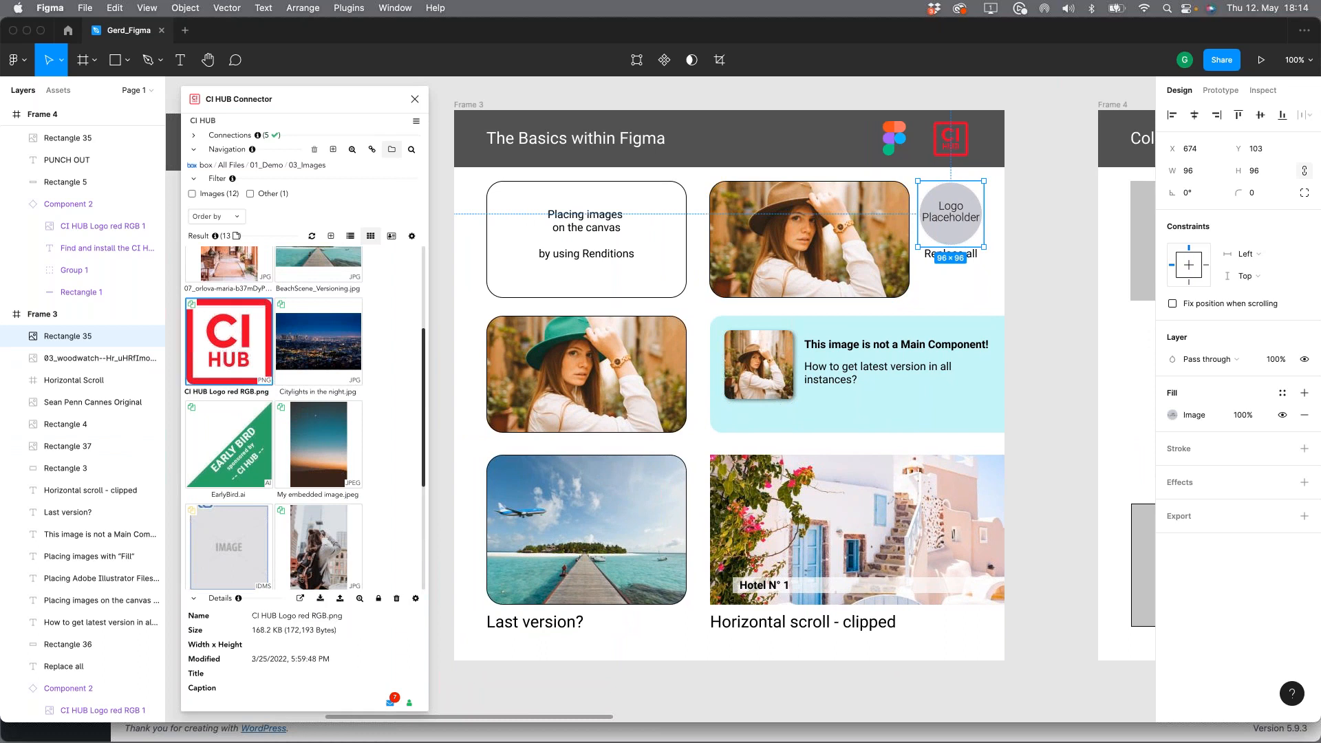
pyautogui.click(320, 600)
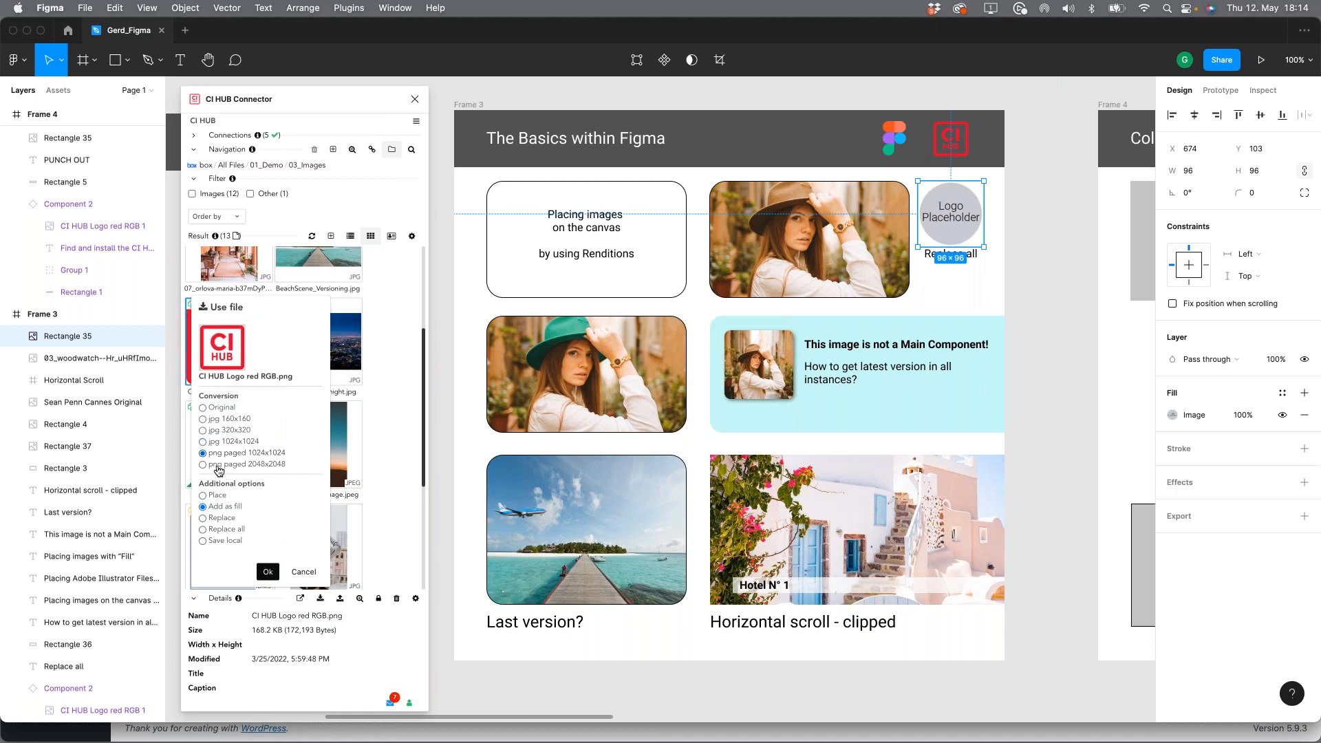
pyautogui.click(304, 573)
pyautogui.rightClick(240, 329)
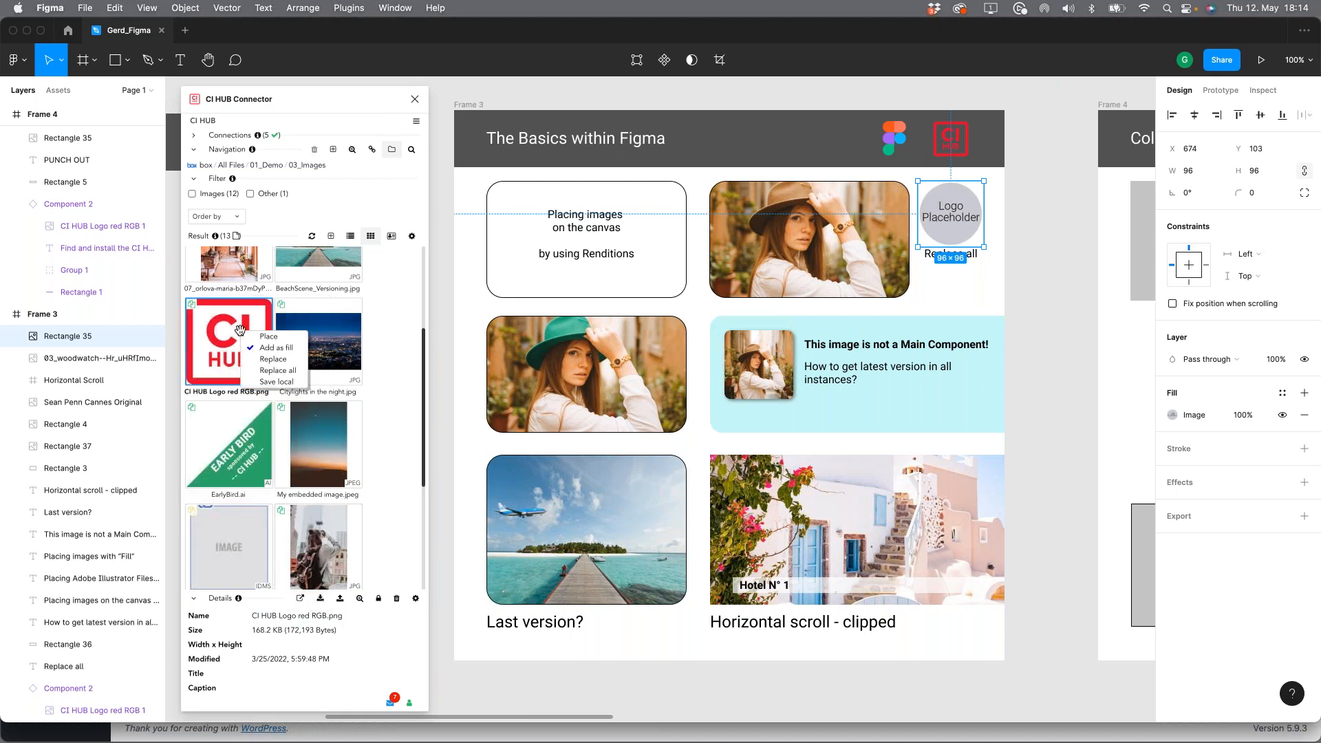
pyautogui.click(275, 370)
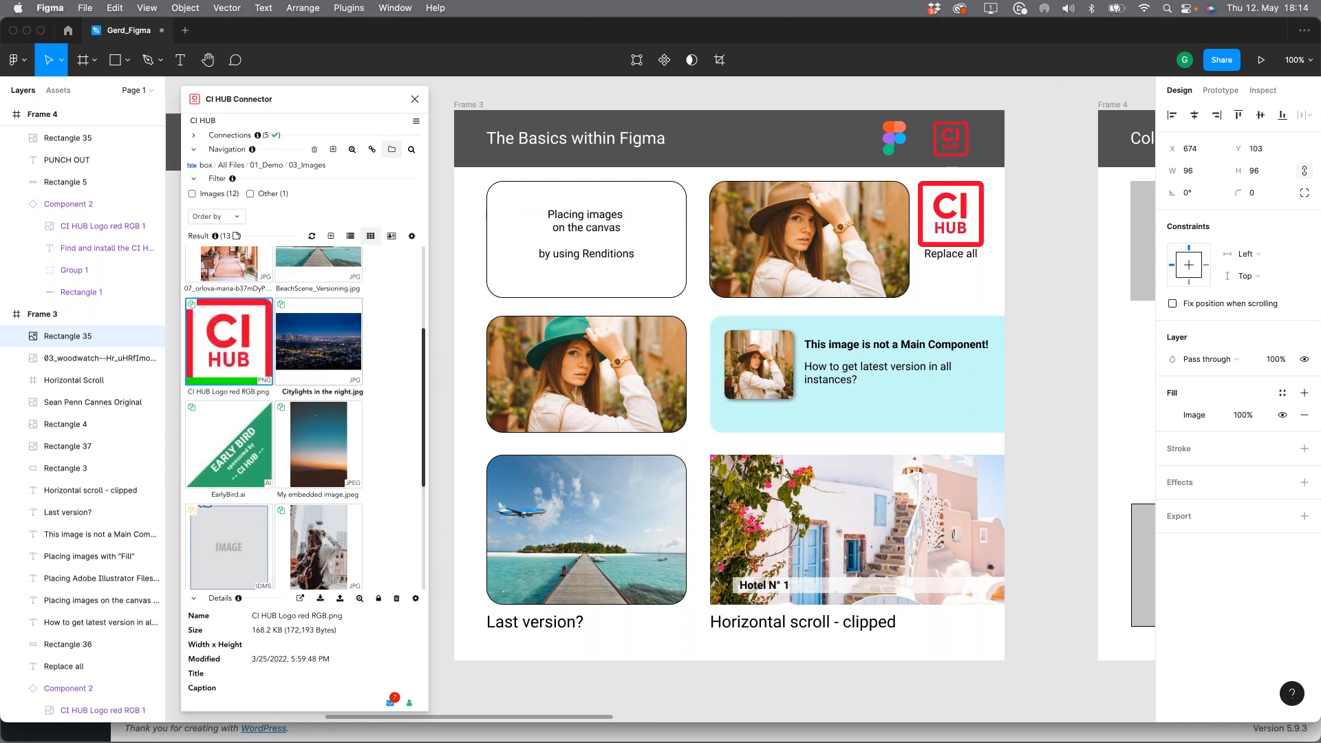
# Step: Check the logo's other occurrence in Frame 4 and return to Frame 3
pyautogui.click(1060, 299)
pyautogui.hscroll(1, 814, 289)
pyautogui.hscroll(8, 814, 289)
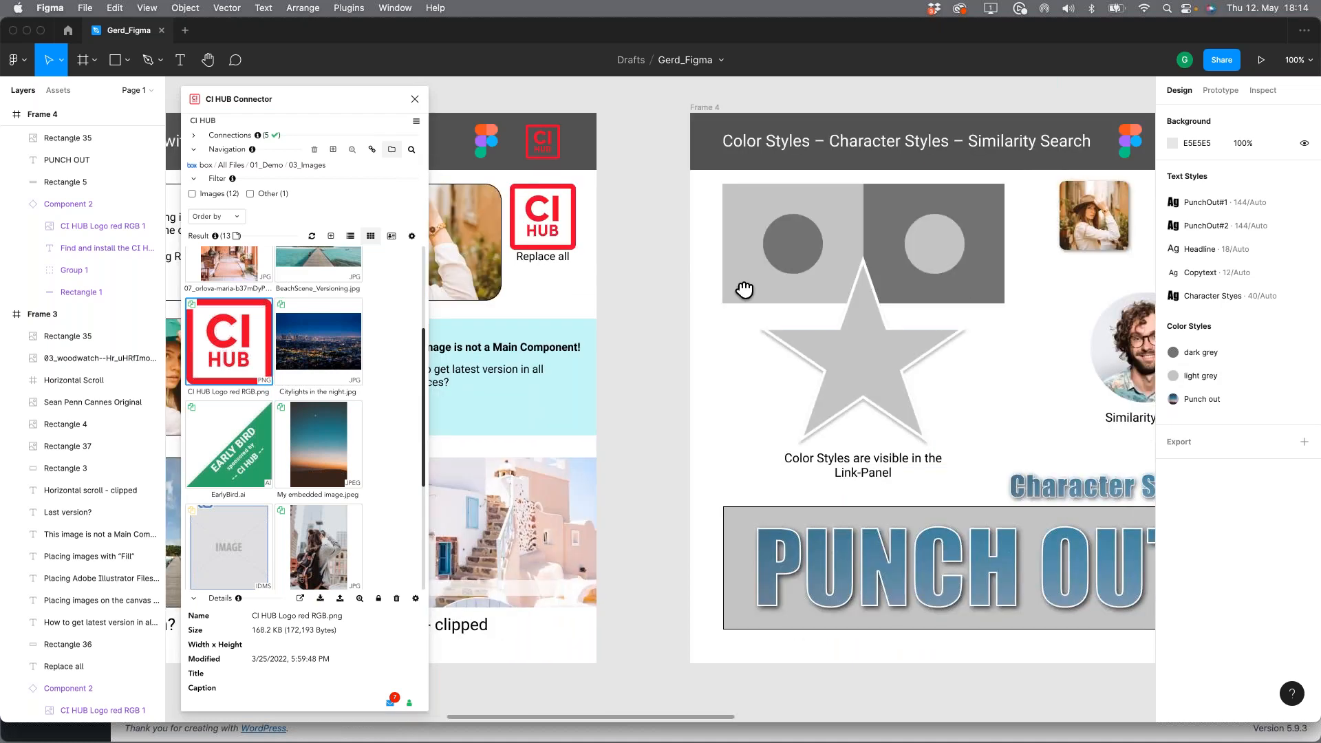
pyautogui.hscroll(5, 789, 306)
pyautogui.hscroll(-12, 789, 306)
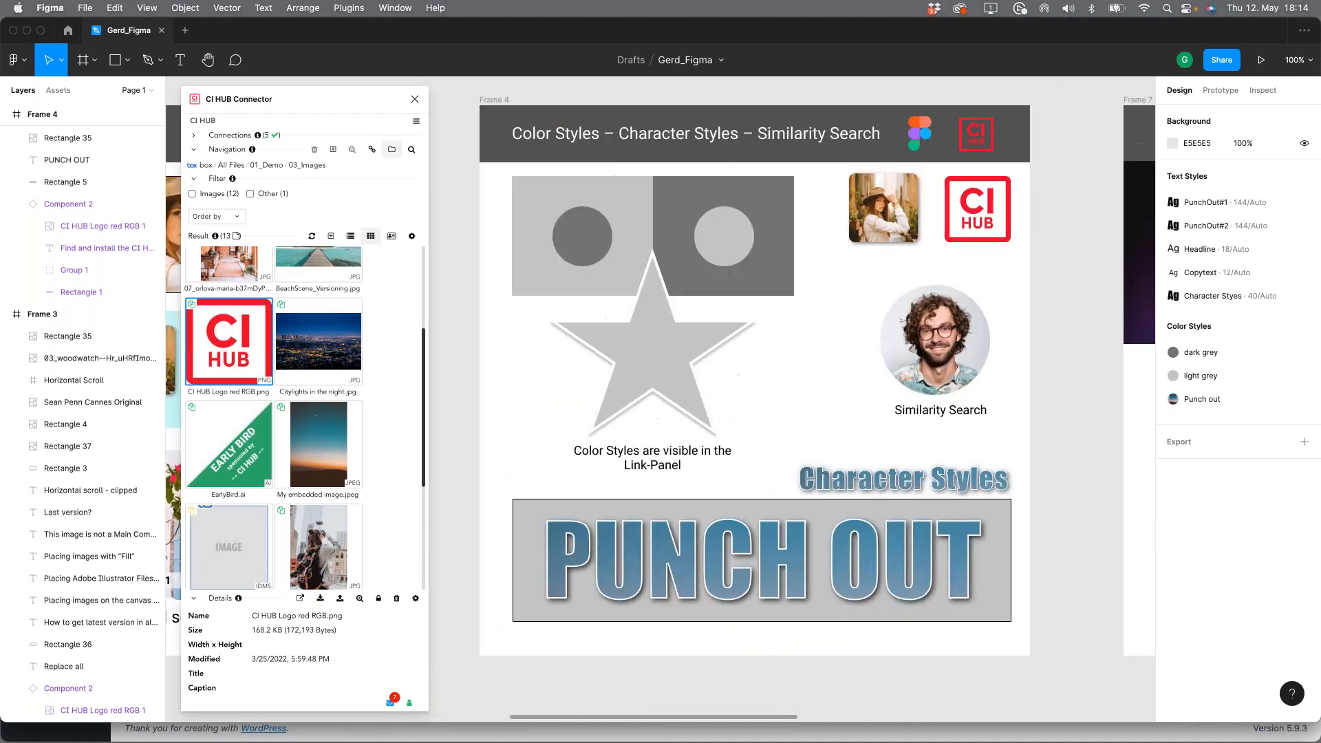
pyautogui.hscroll(-3, 985, 352)
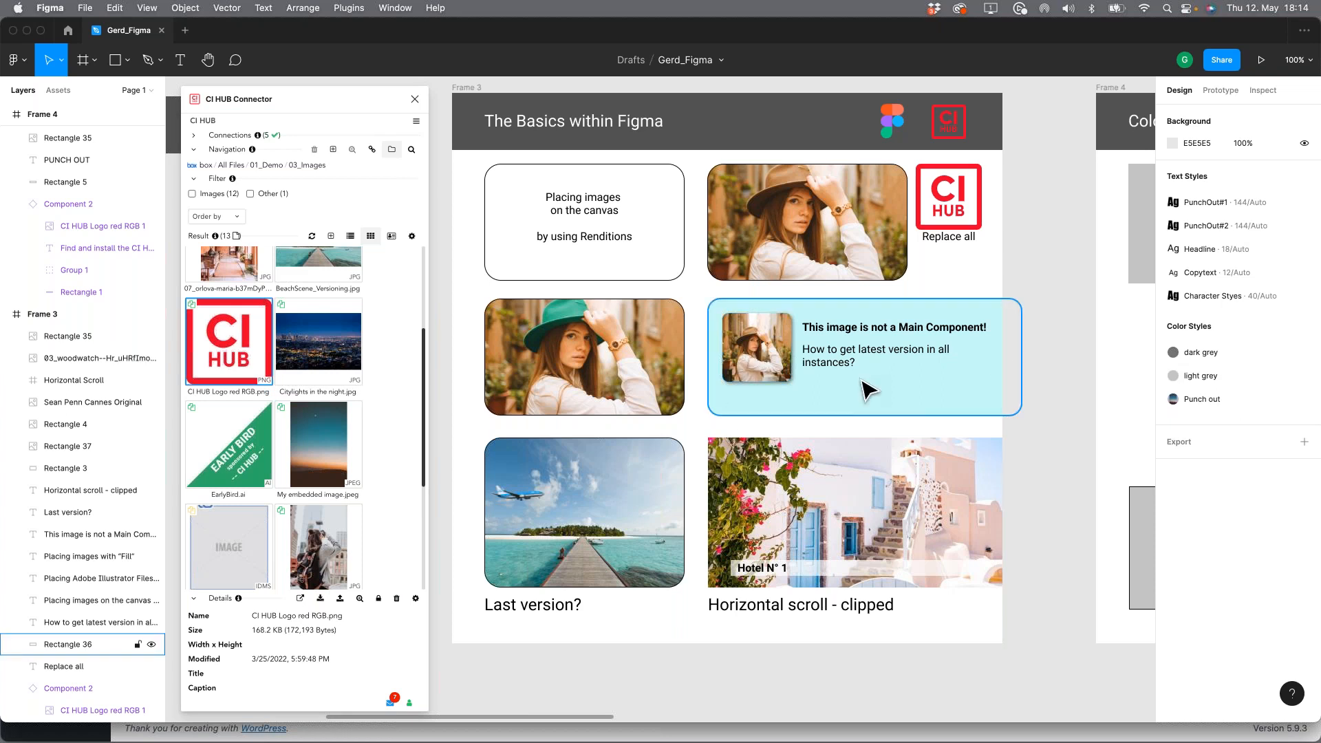
# Step: Open the list of linked files, refresh all links and check which entries belong to the woman images in Frame 3
pyautogui.click(744, 338)
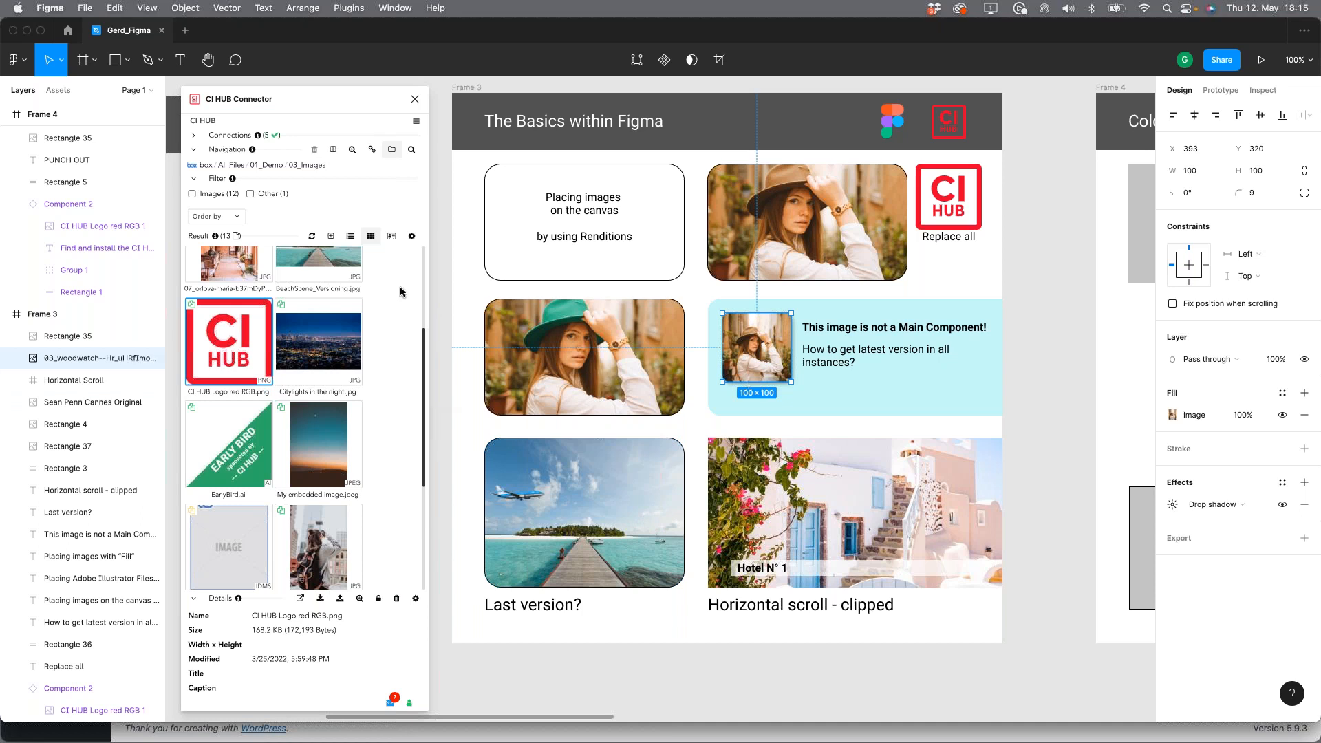
pyautogui.click(372, 153)
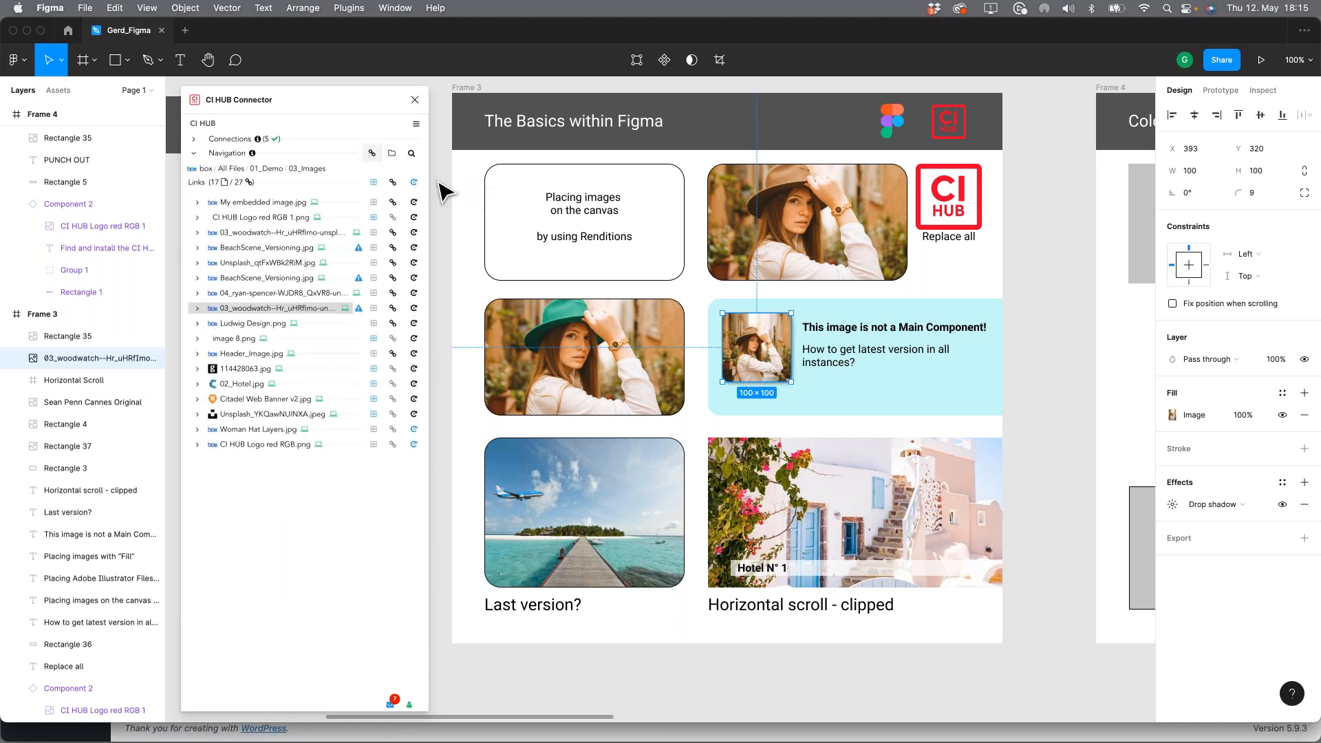
pyautogui.click(411, 184)
pyautogui.click(812, 251)
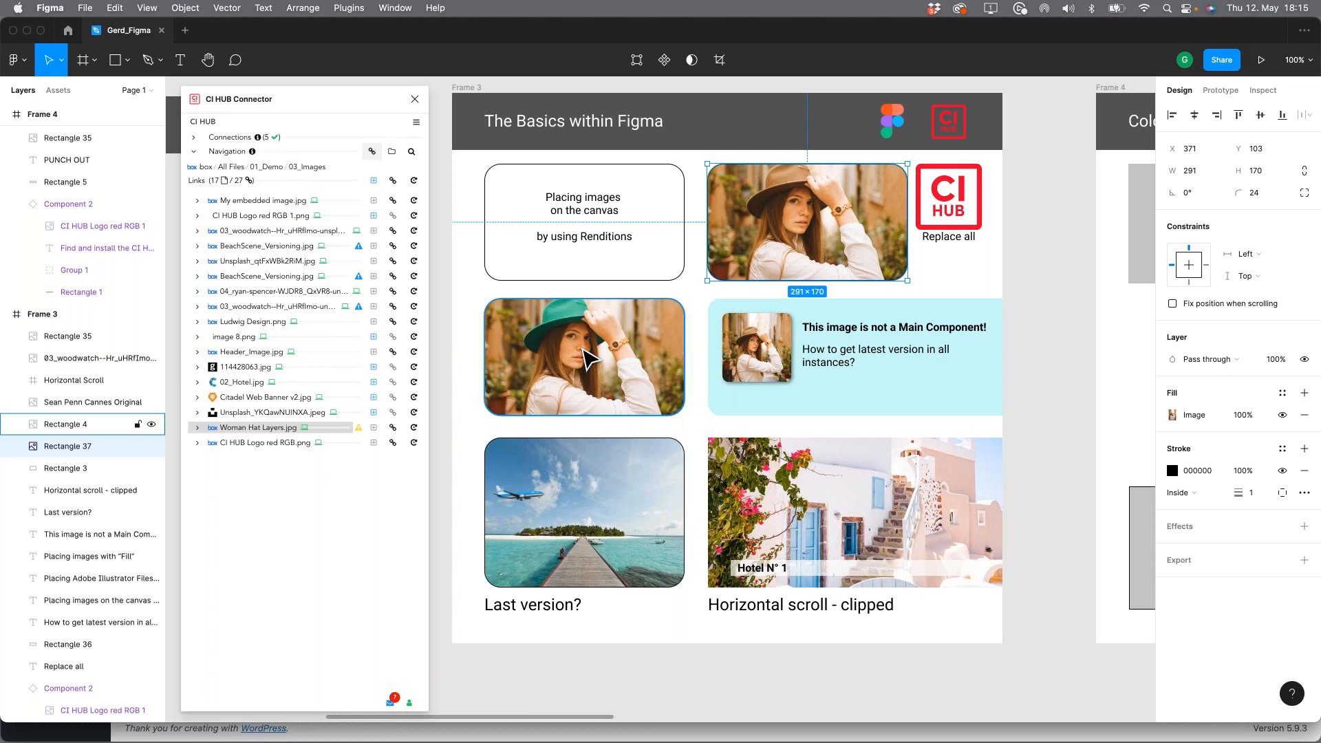
pyautogui.click(588, 358)
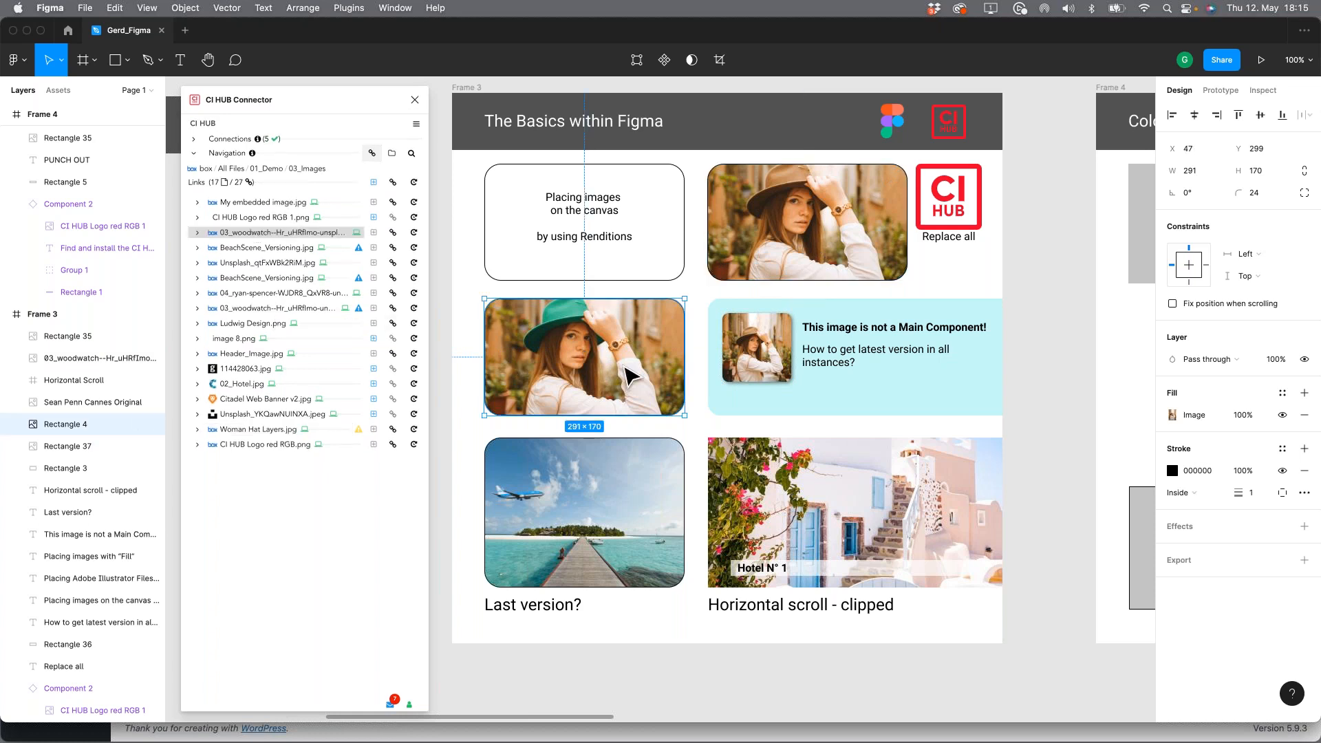
# Step: Relink the outdated 03_woodwatch--Hr_uHRfImo-unsplash.jpg in the light blue box to the newest matching version
pyautogui.click(745, 356)
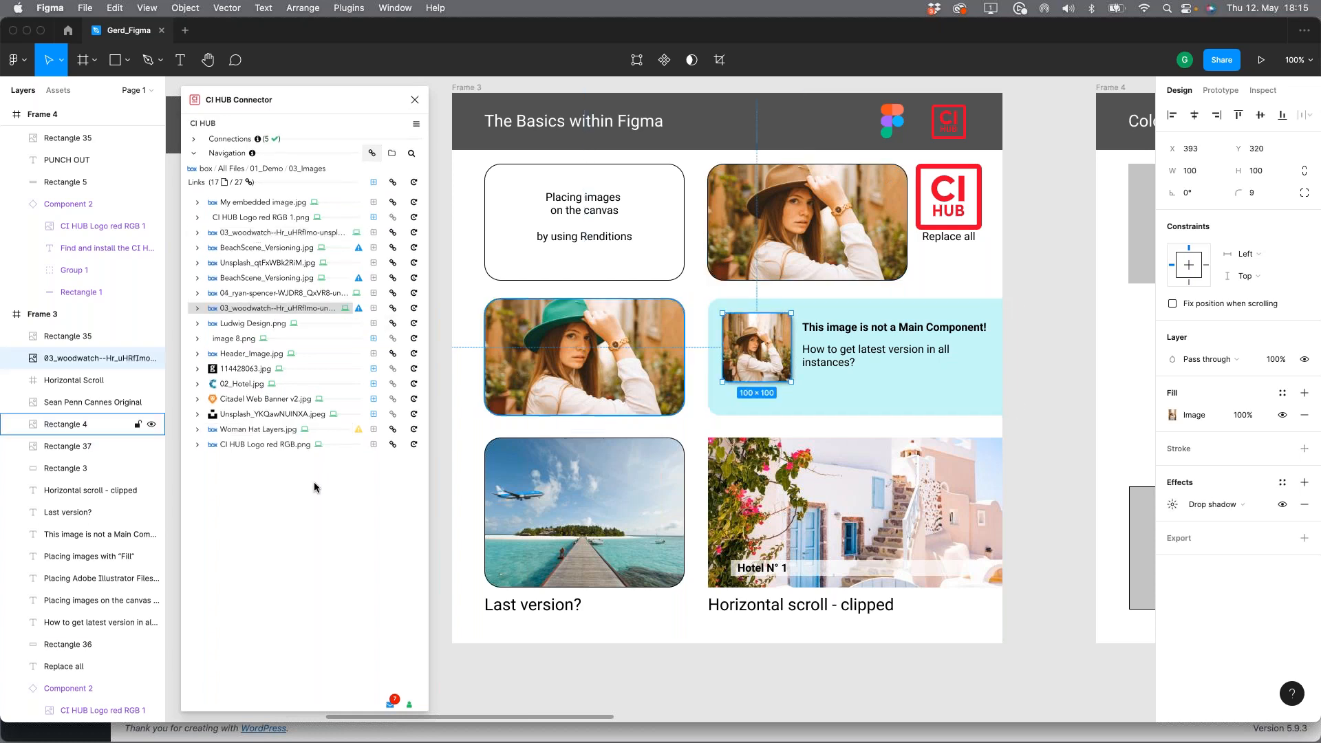
pyautogui.click(197, 310)
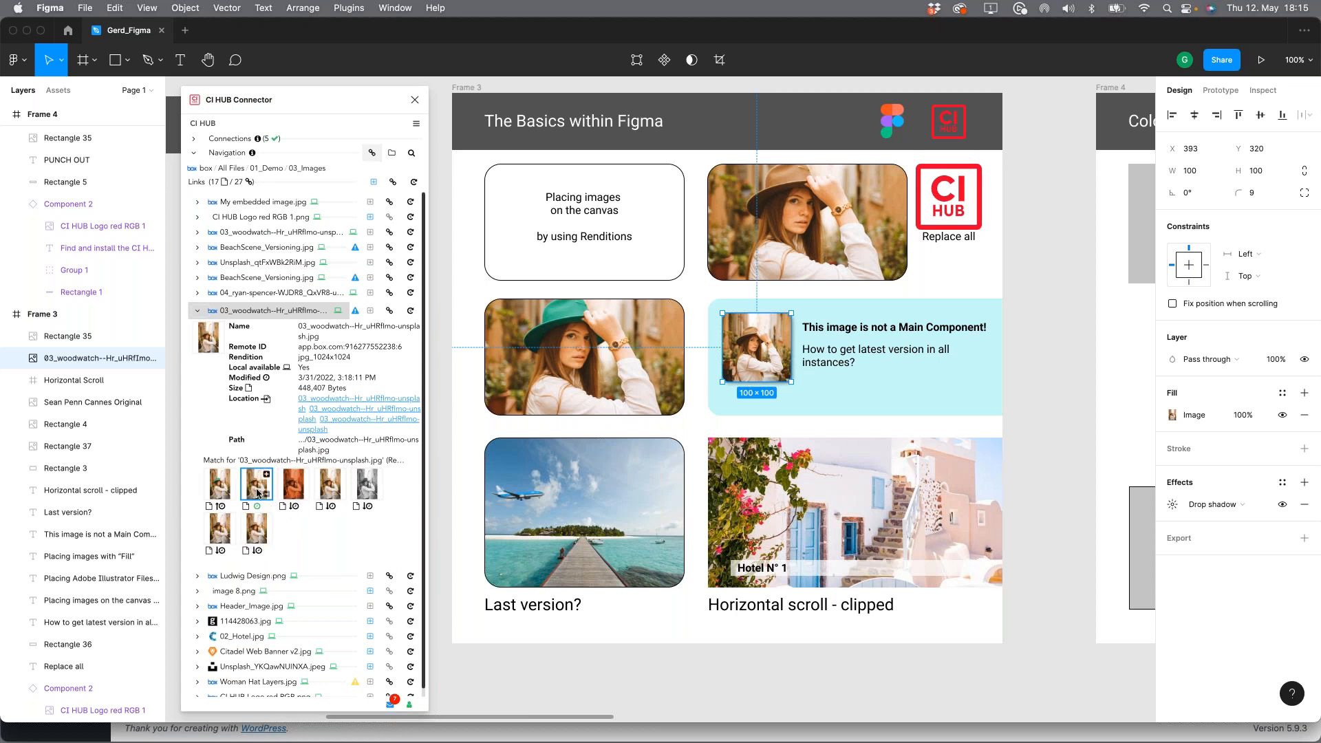
pyautogui.click(219, 486)
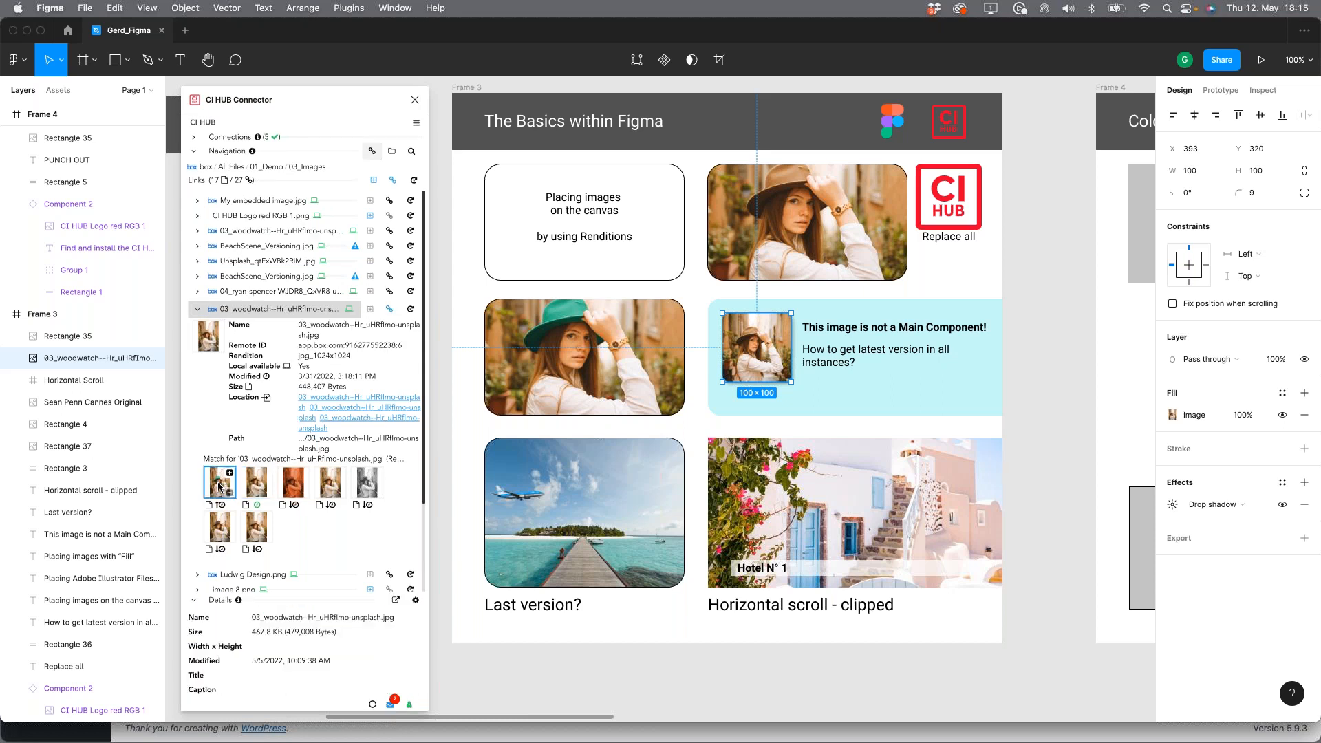
pyautogui.click(389, 309)
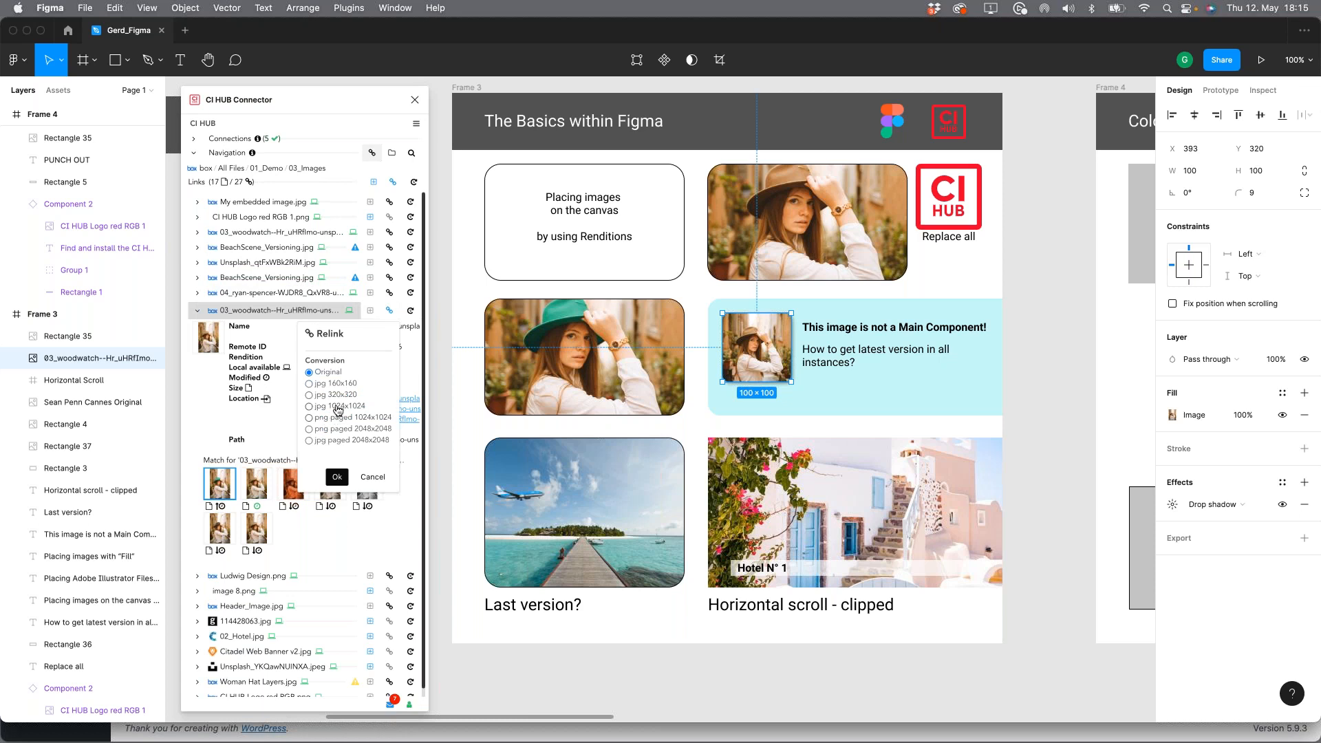
pyautogui.click(337, 477)
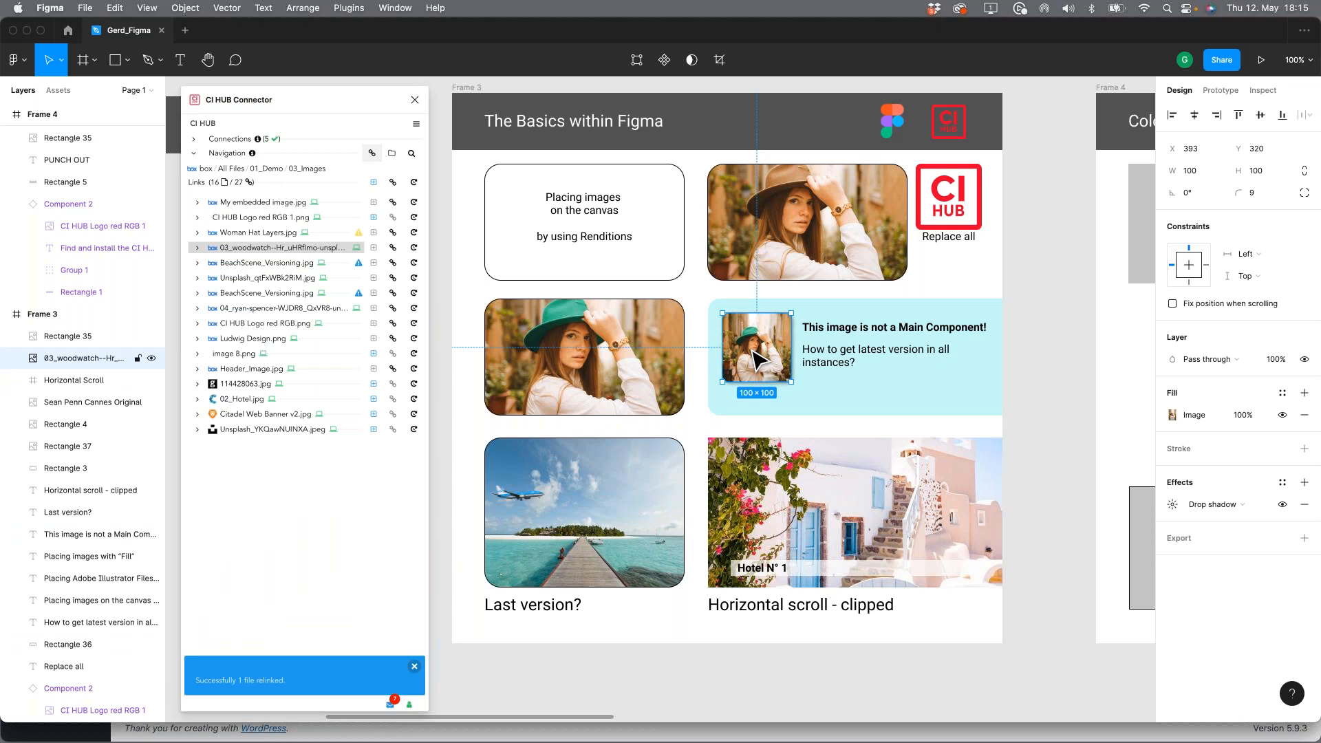
# Step: Examine the other uses of the relinked woman image in Frame 4 and Frame 7, and return to Frame 3
pyautogui.click(1042, 360)
pyautogui.hscroll(10, 1039, 365)
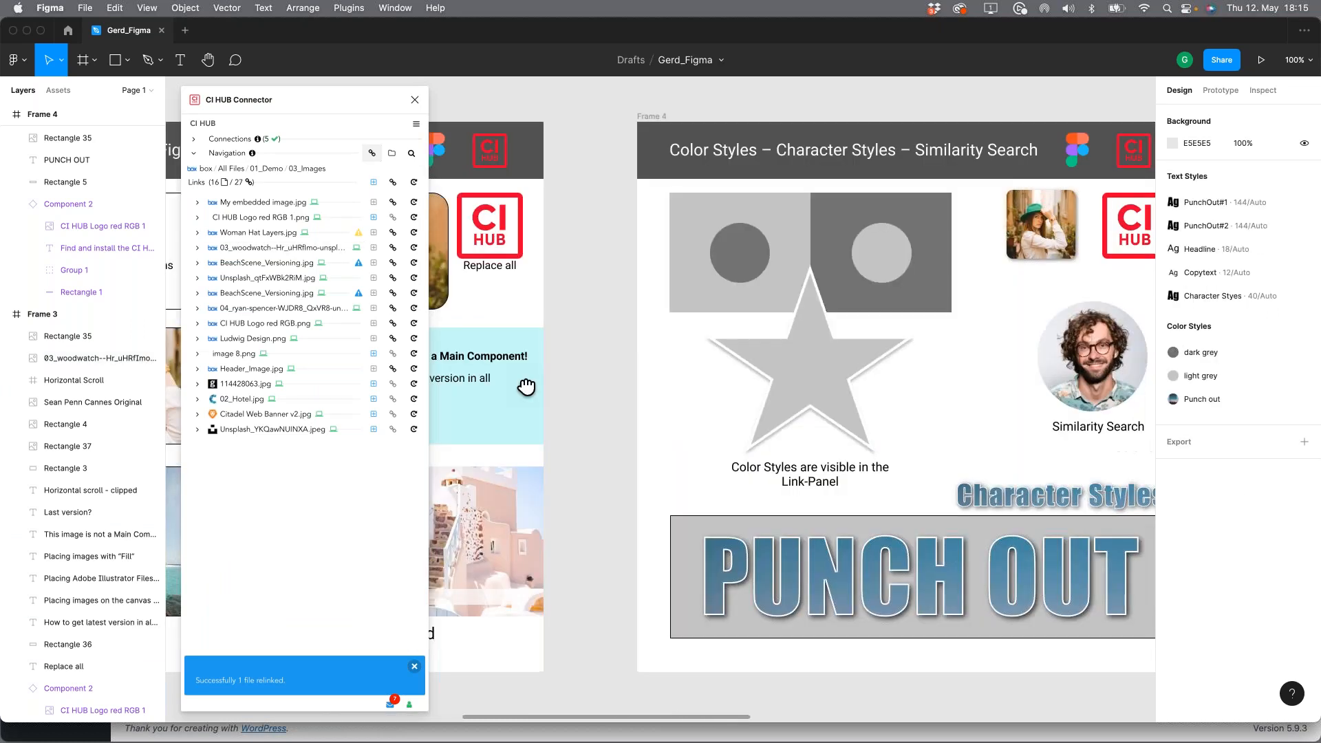
pyautogui.hscroll(10, 857, 365)
pyautogui.hscroll(5, 736, 368)
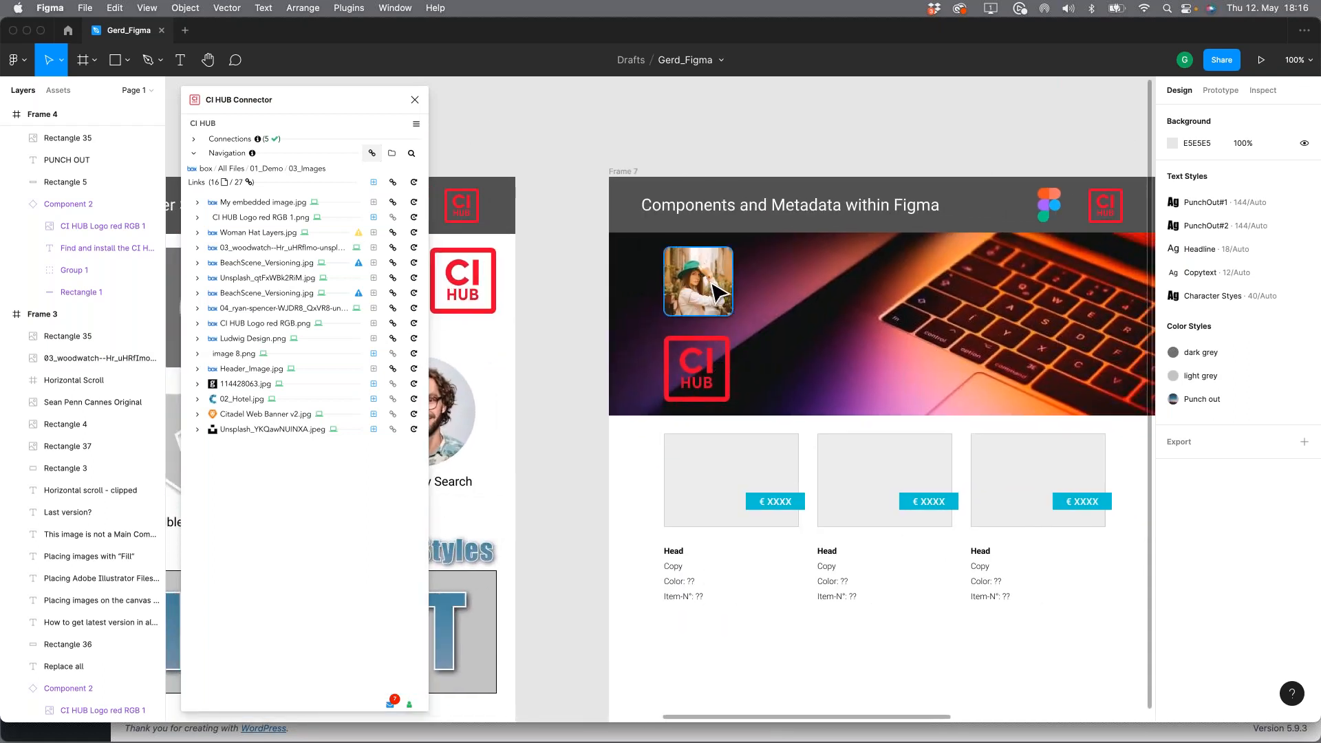
pyautogui.hscroll(-15, 949, 349)
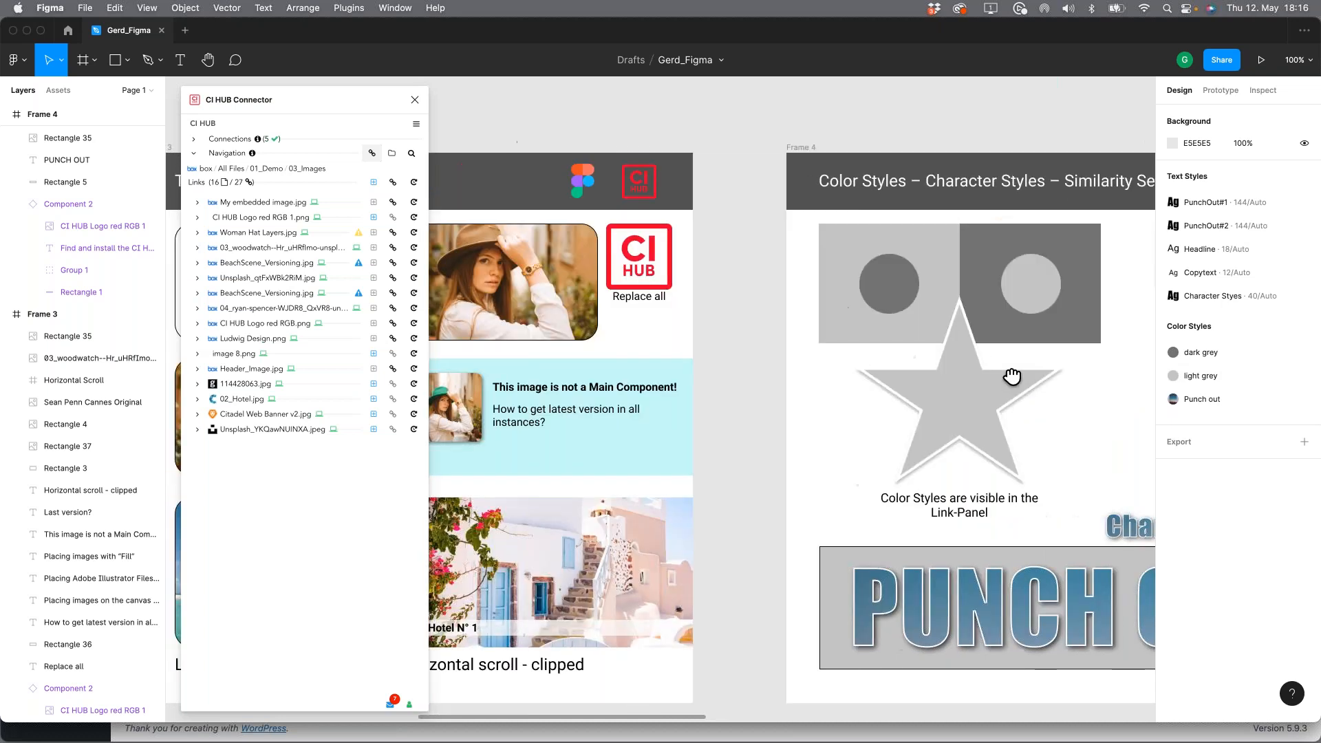
pyautogui.hscroll(-15, 913, 357)
pyautogui.scroll(-4, 913, 357)
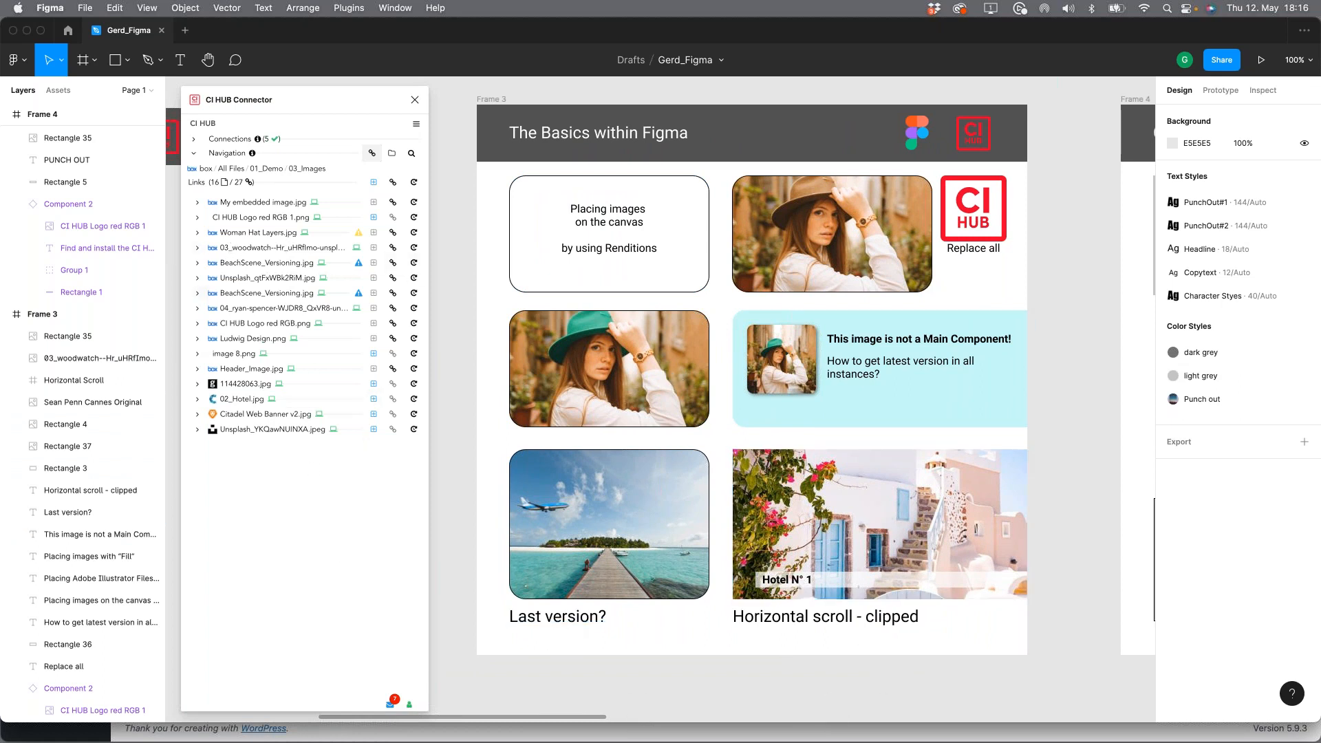
# Step: Relink BeachScene_Versioning.jpg above the "Last version?" caption to its newest version with the jpg 1024x1024 conversion
pyautogui.click(199, 265)
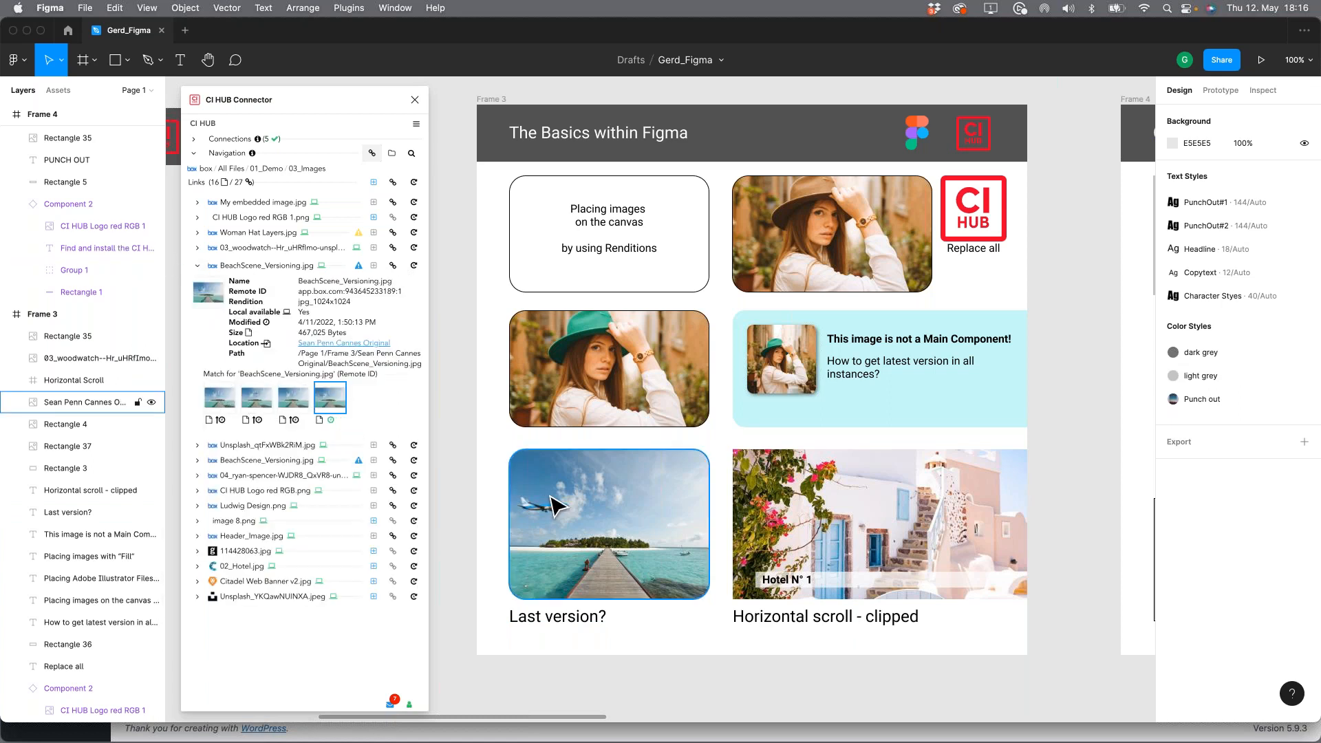
pyautogui.moveTo(335, 407)
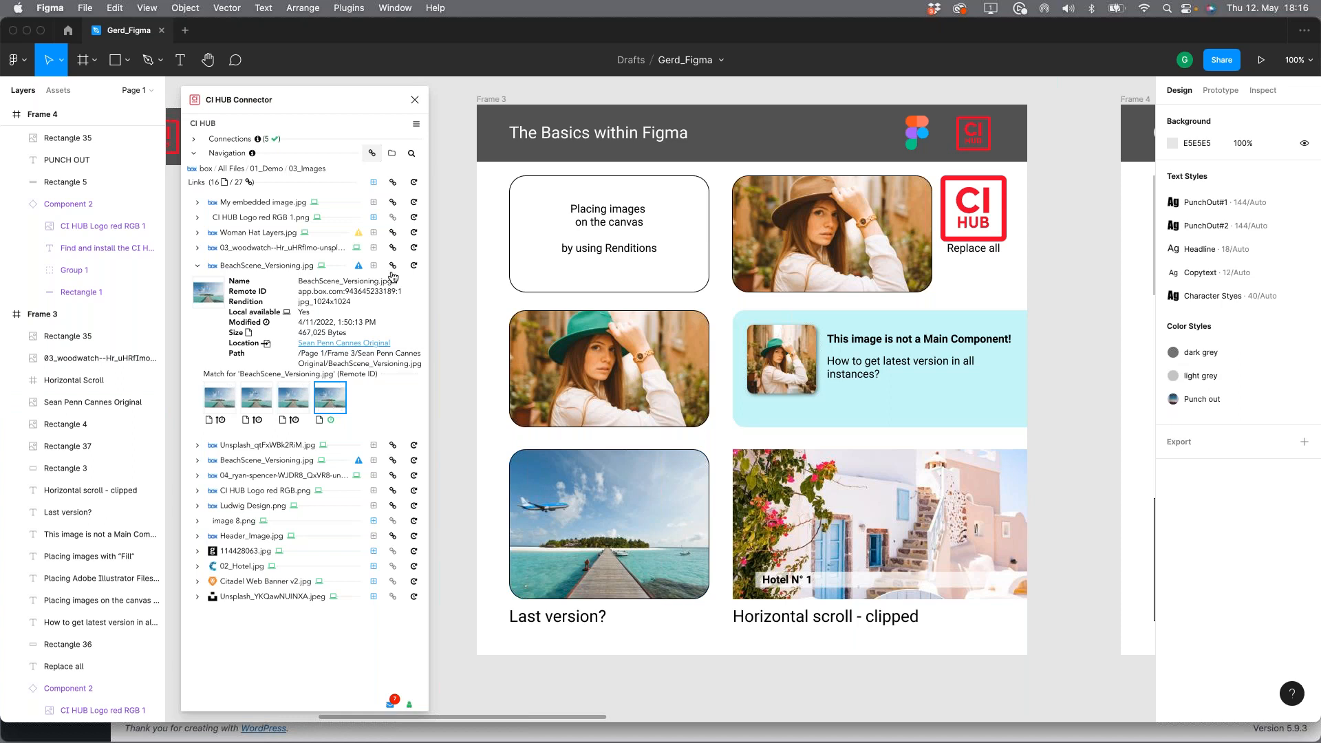
pyautogui.click(245, 393)
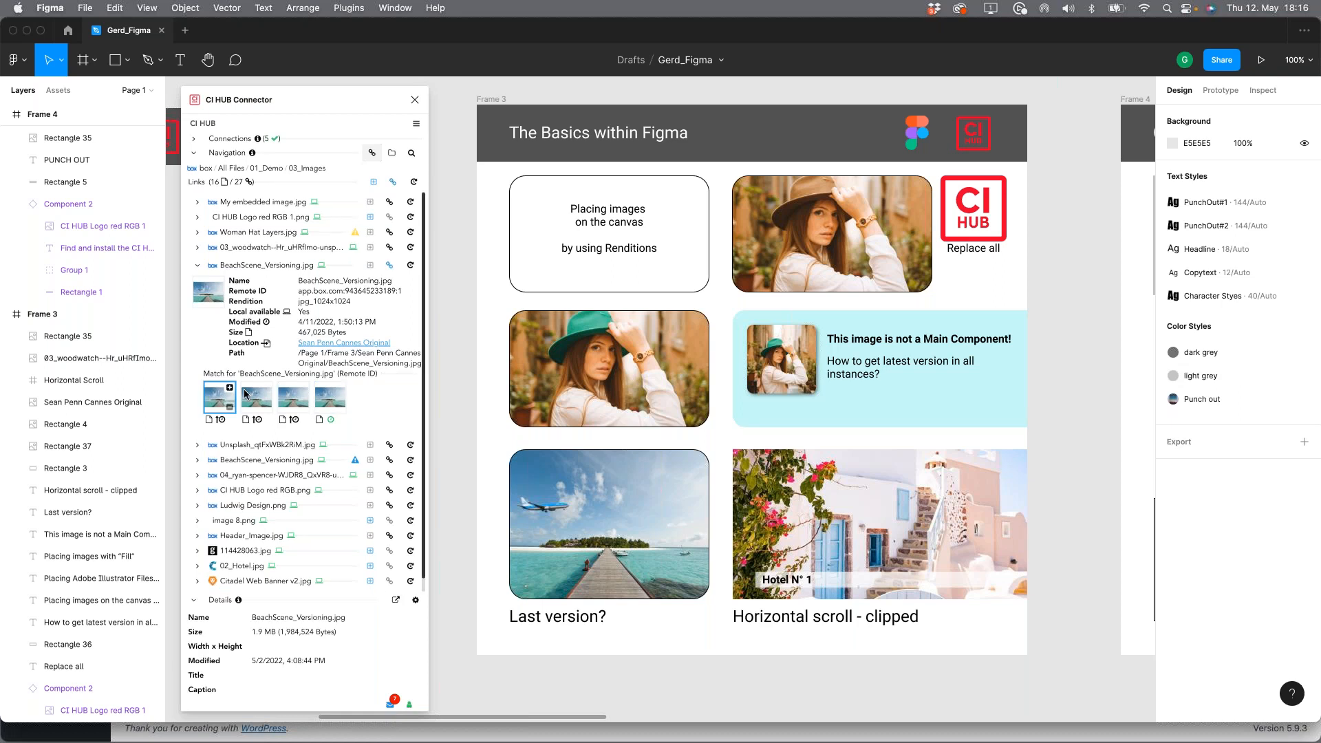
pyautogui.click(390, 267)
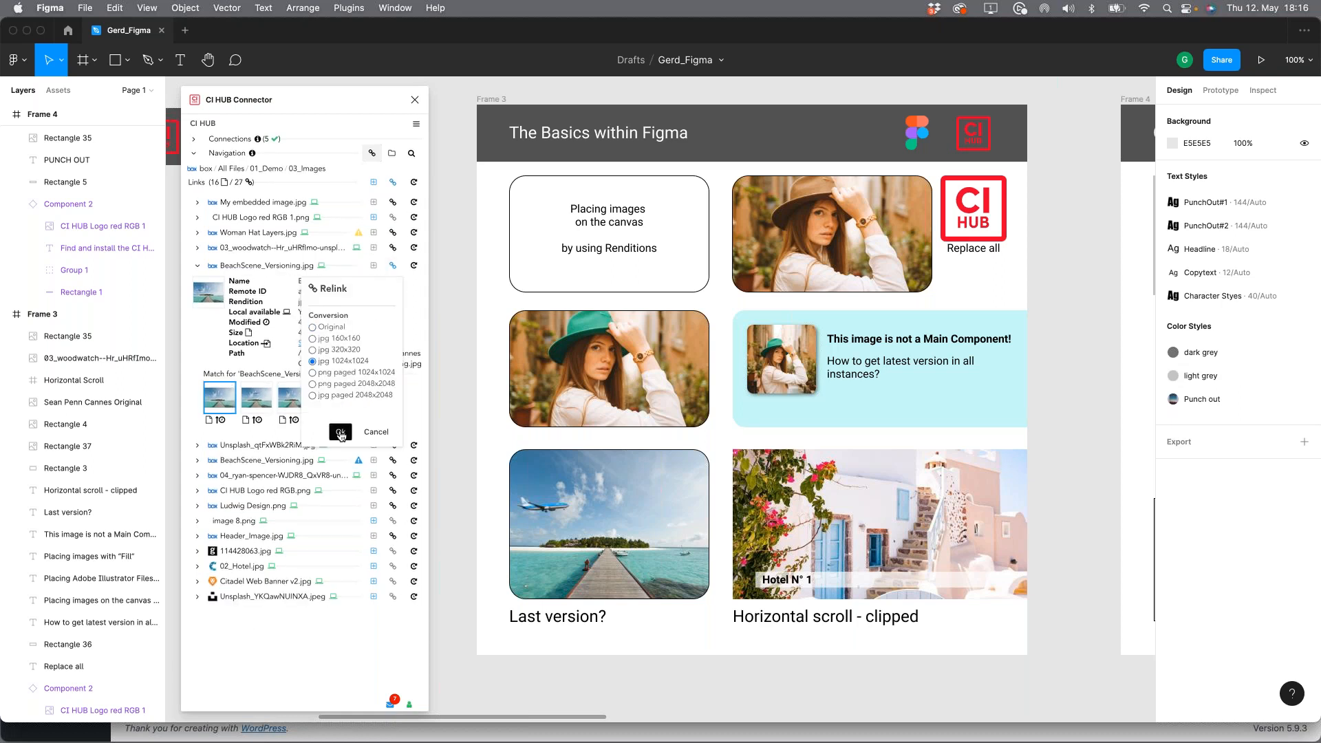
pyautogui.click(340, 432)
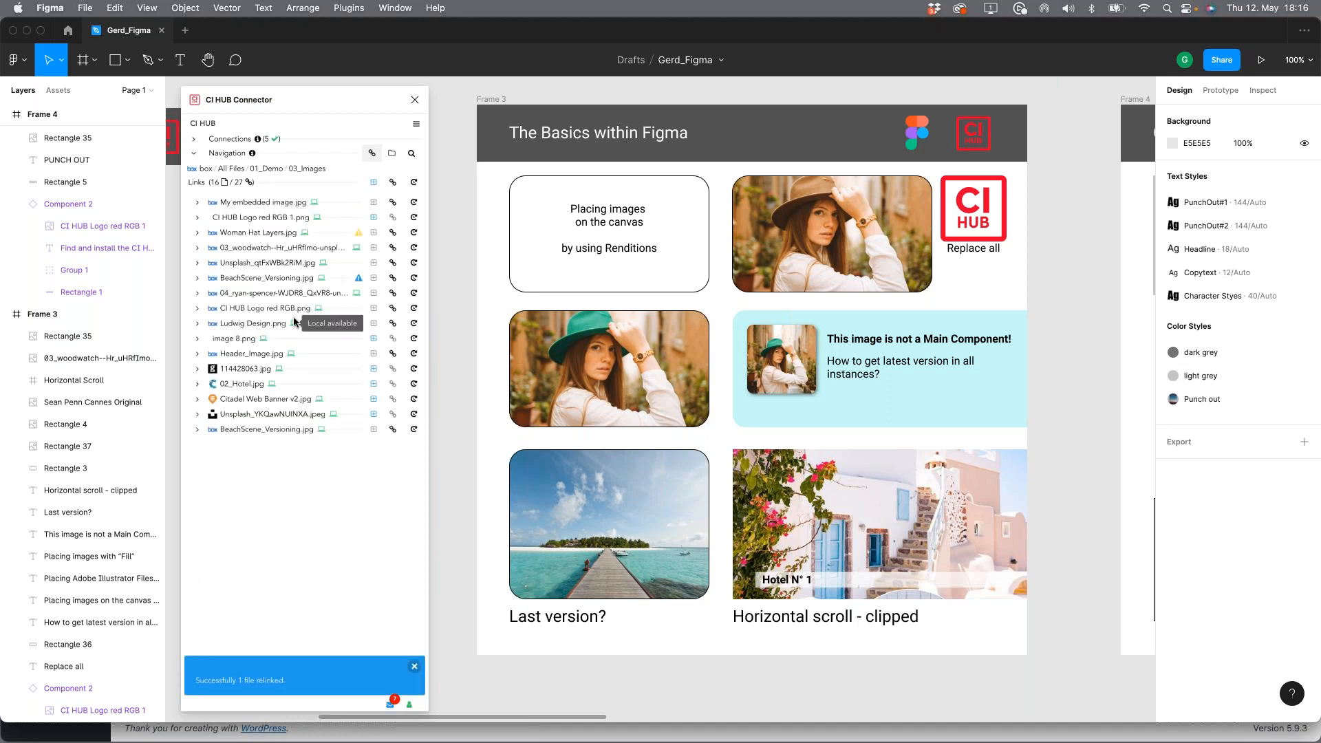
# Step: Locate the outdated BeachScene_Versioning.jpg used in the clipped 06_Hotel layer and relink it to the newest version
pyautogui.click(197, 279)
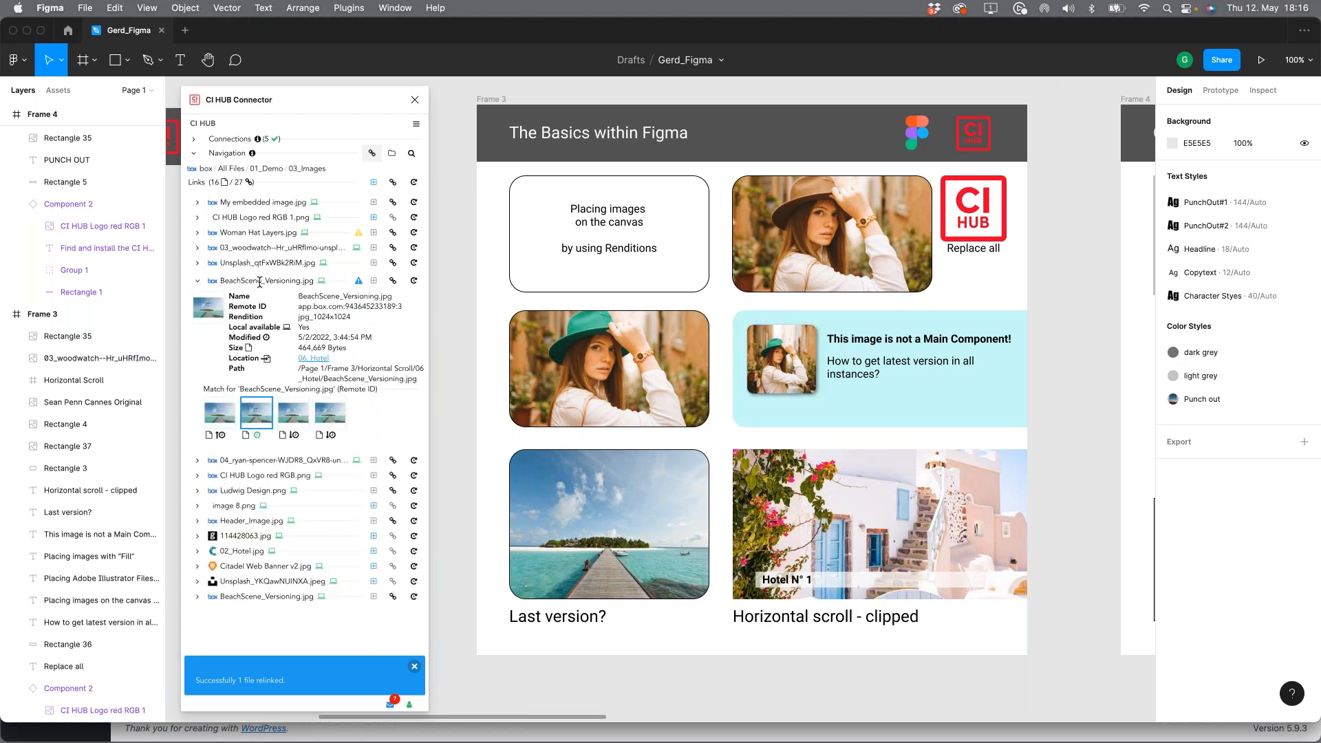
pyautogui.moveTo(254, 415)
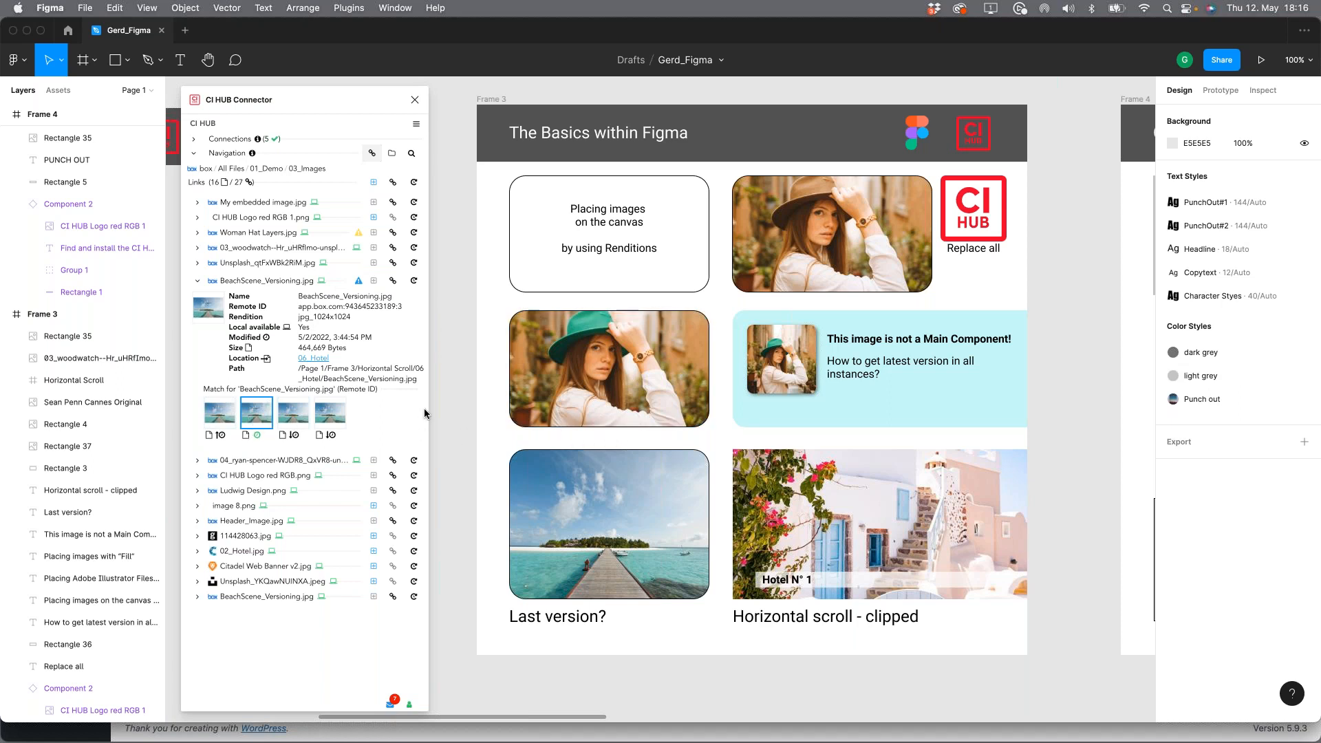
pyautogui.click(315, 359)
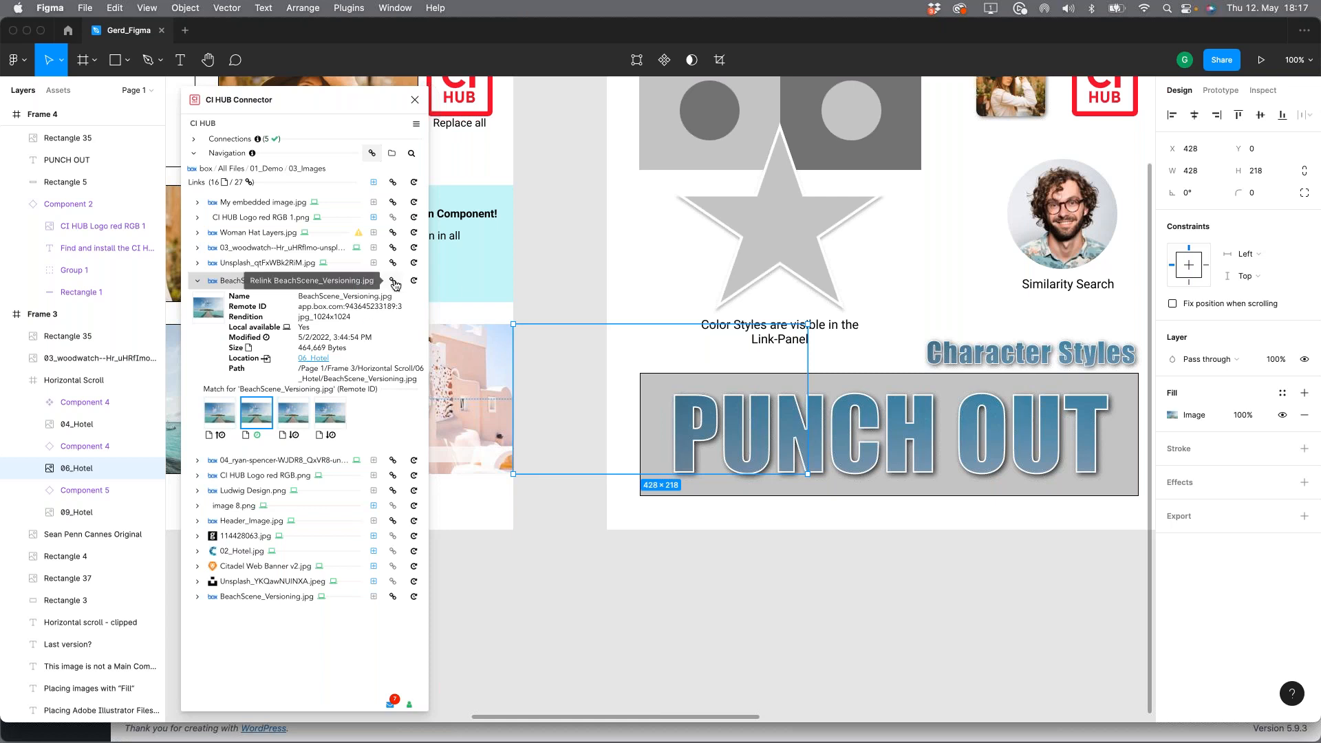
pyautogui.click(220, 412)
pyautogui.click(388, 282)
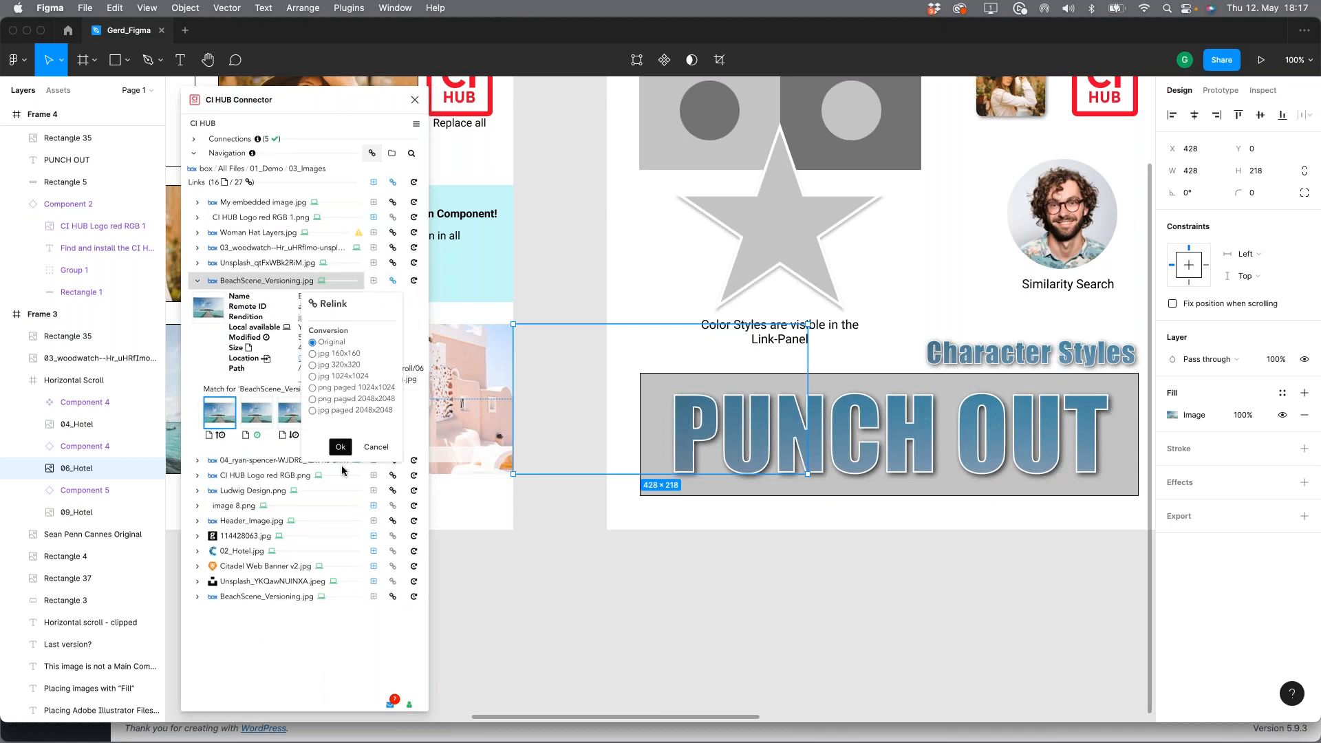
pyautogui.click(340, 447)
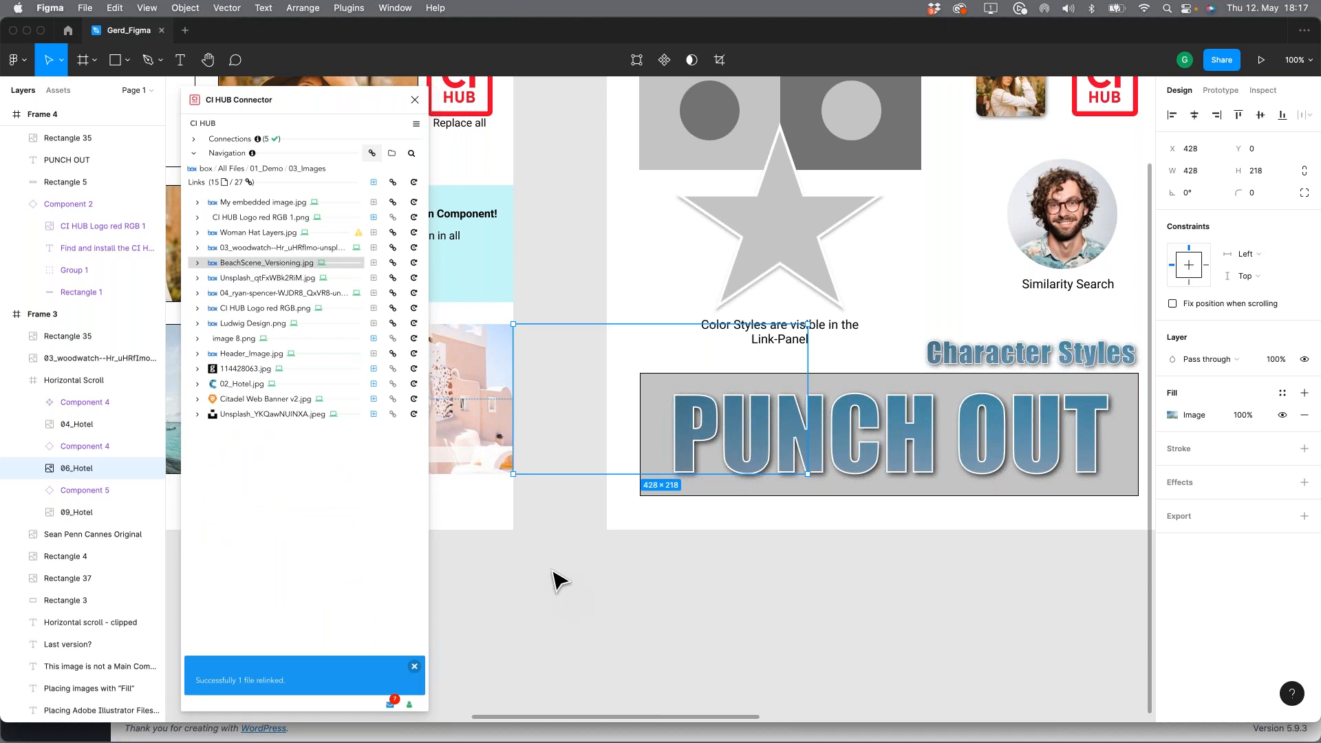
# Step: Return to Frame 3 and inspect the warning and link details of Woman Hat Layers.jpg
pyautogui.click(682, 570)
pyautogui.press('space')
pyautogui.moveTo(523, 550); pyautogui.dragTo(1031, 652)
pyautogui.moveTo(357, 236)
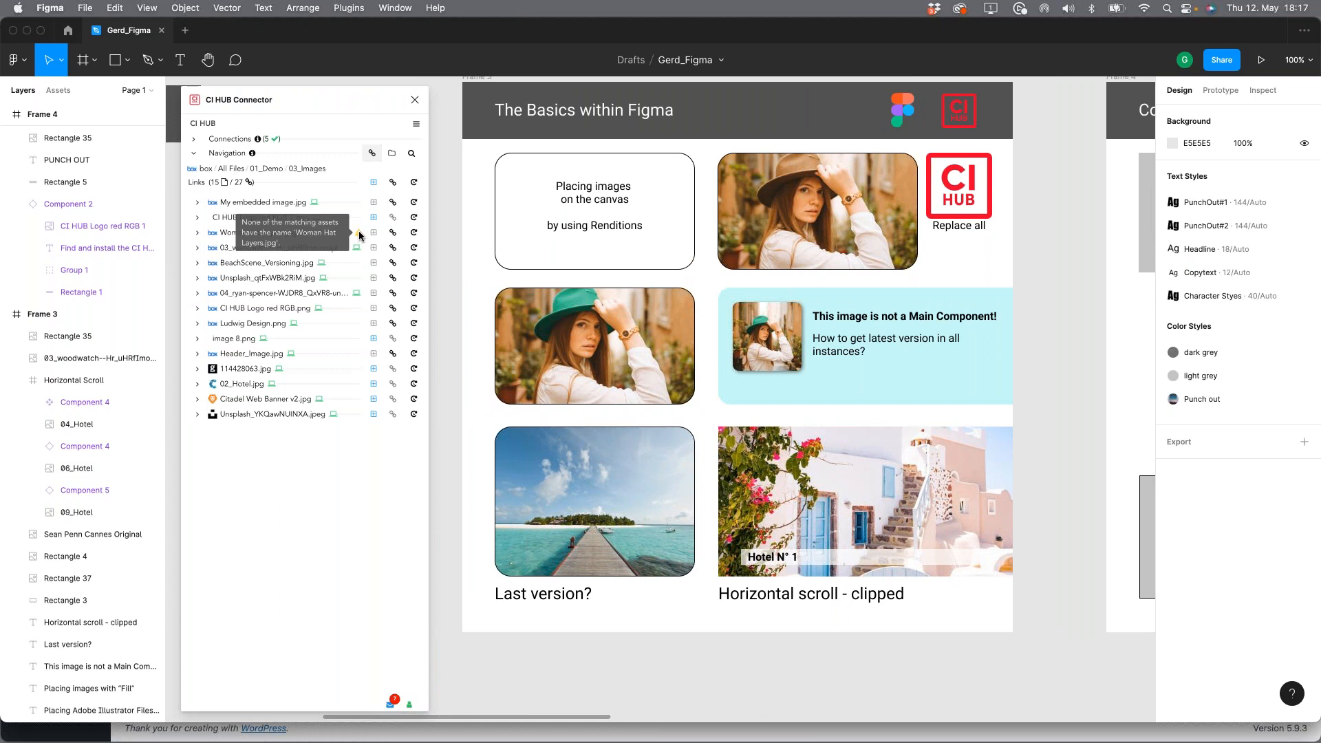
pyautogui.click(196, 234)
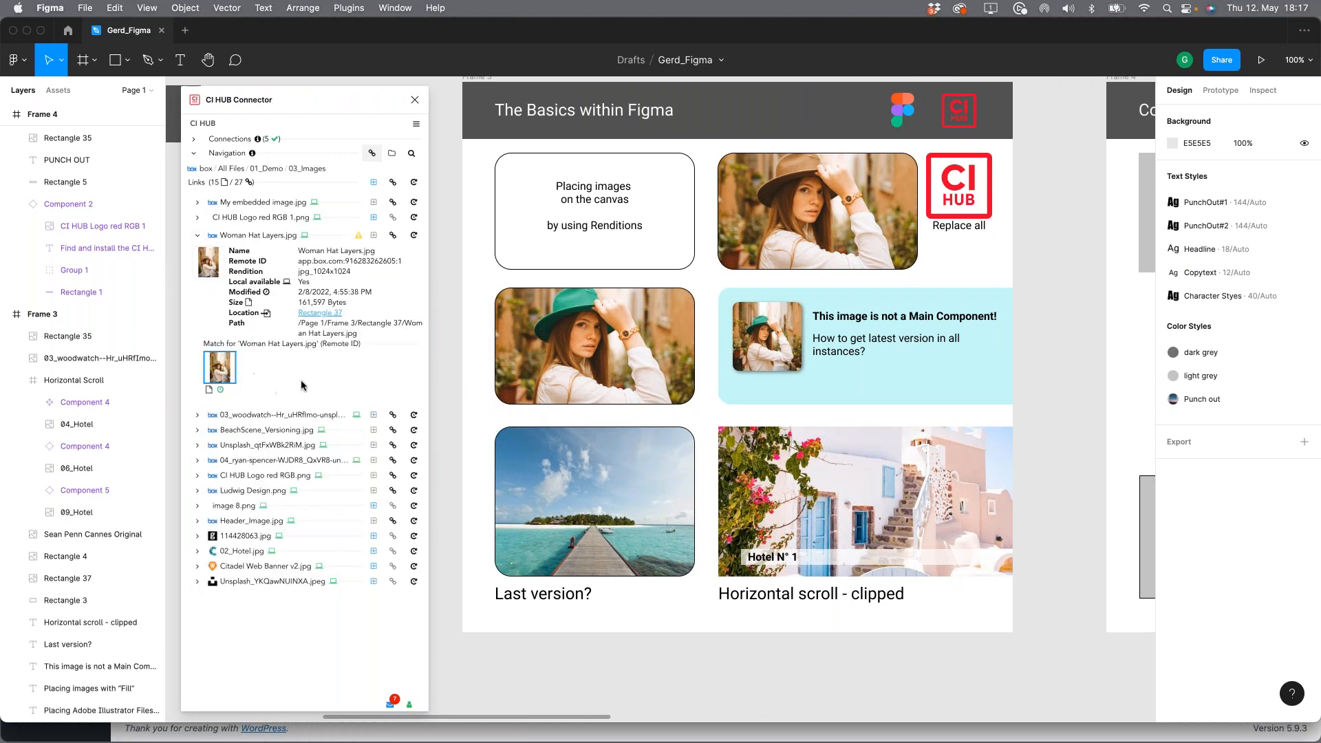
# Step: Inspect the matched source file and its details for the Woman Hat Layers.jpg link
pyautogui.moveTo(218, 366)
pyautogui.doubleClick(364, 252)
pyautogui.click(208, 269)
pyautogui.click(215, 377)
pyautogui.click(214, 378)
pyautogui.click(214, 378)
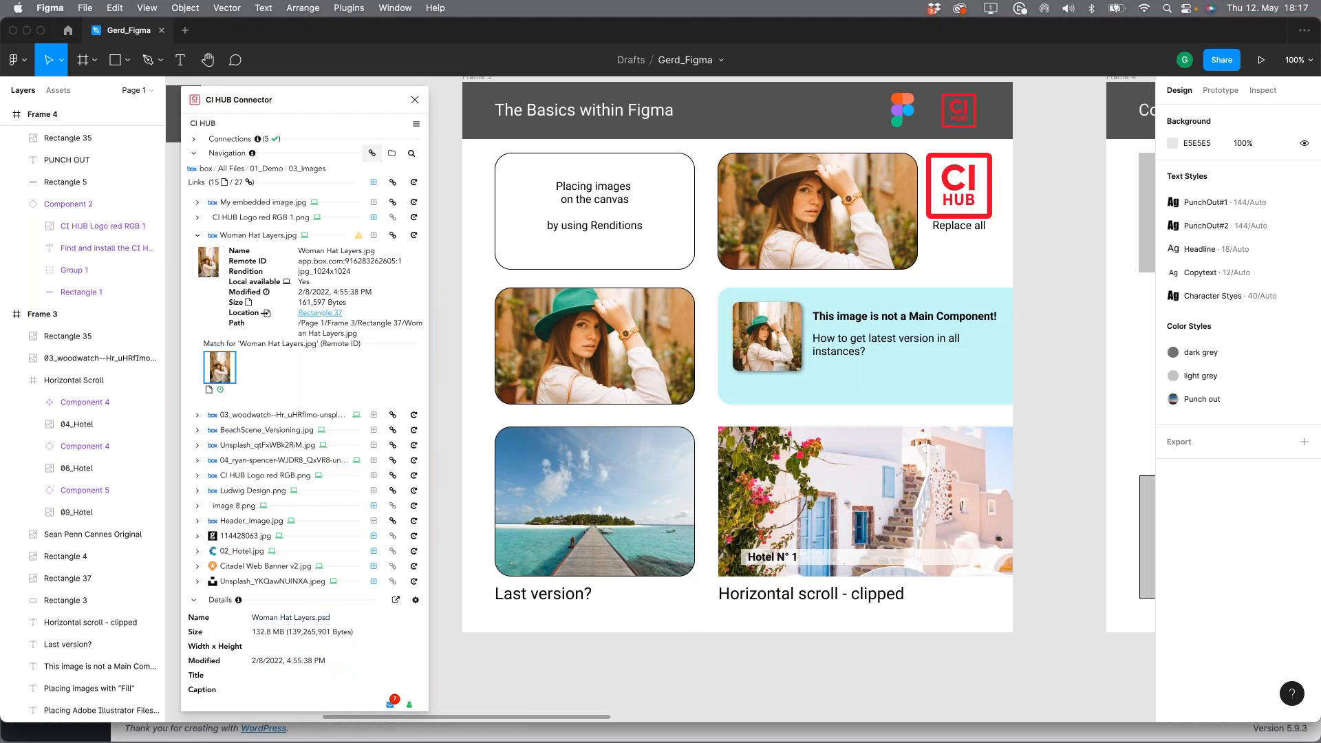
pyautogui.moveTo(359, 239)
# Step: Apply Citylights in the night.jpg from the 03_Images folder to the dark grey color style through the dark grey circle in Frame 4
pyautogui.moveTo(1056, 388); pyautogui.dragTo(435, 397)
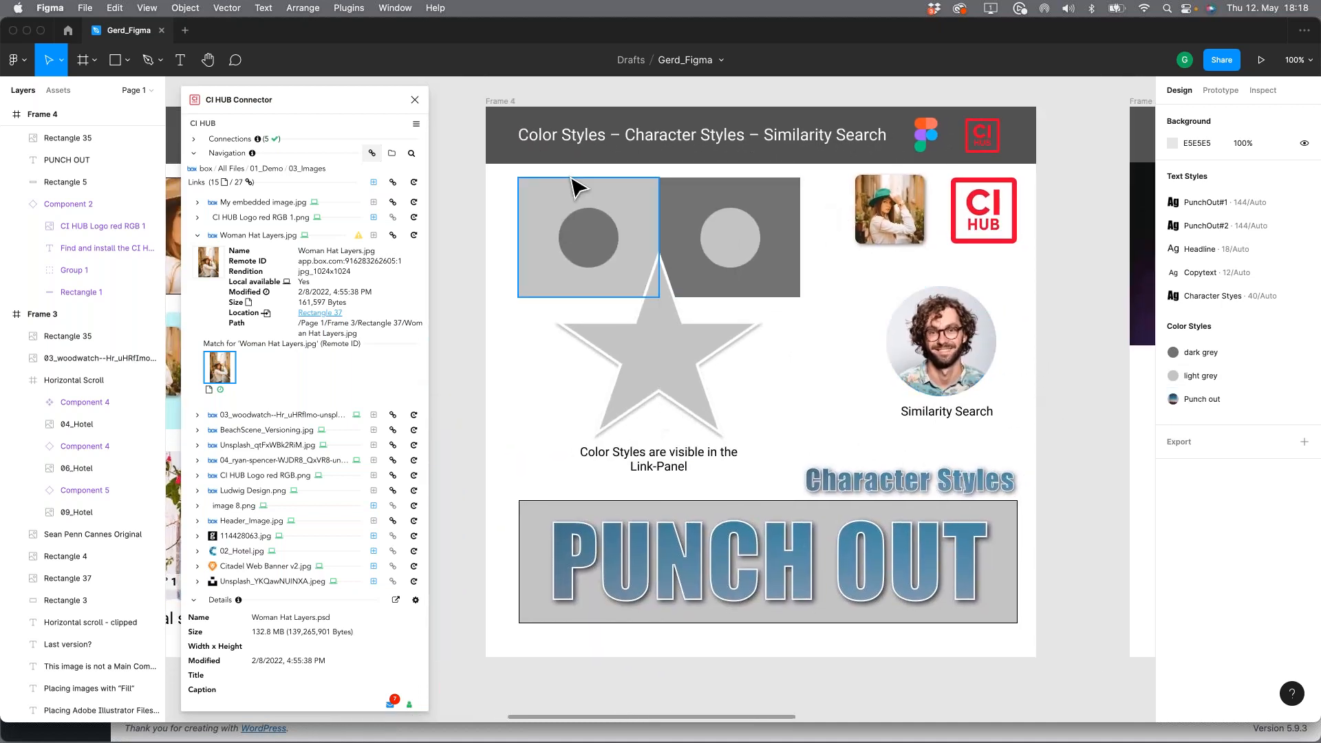
pyautogui.click(590, 239)
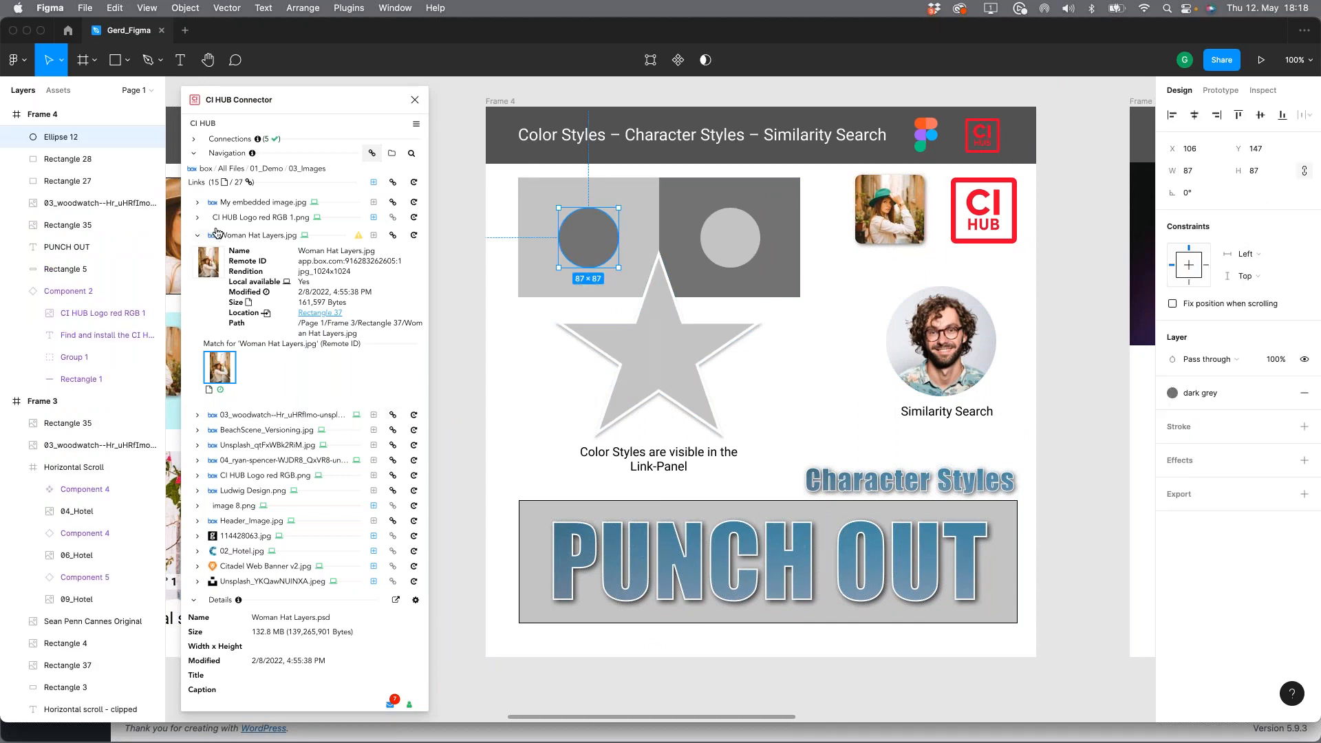
pyautogui.click(392, 152)
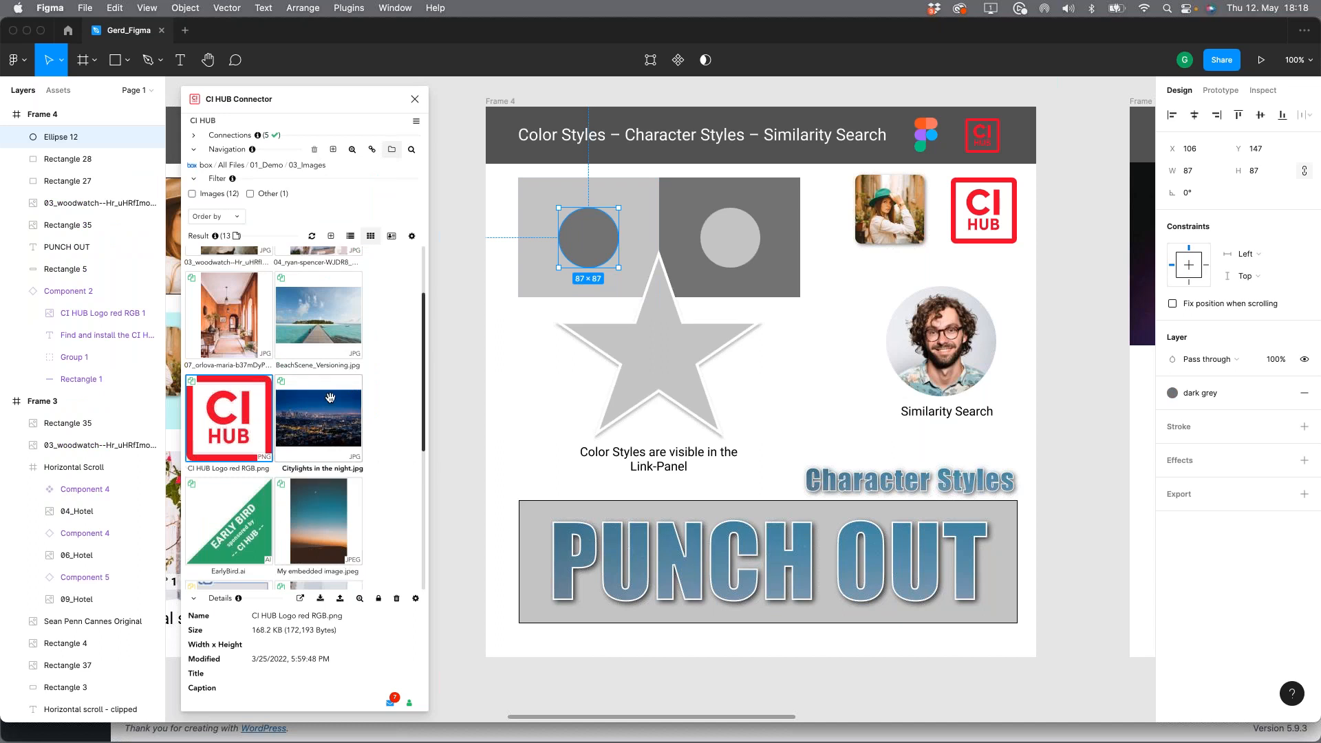
pyautogui.click(321, 423)
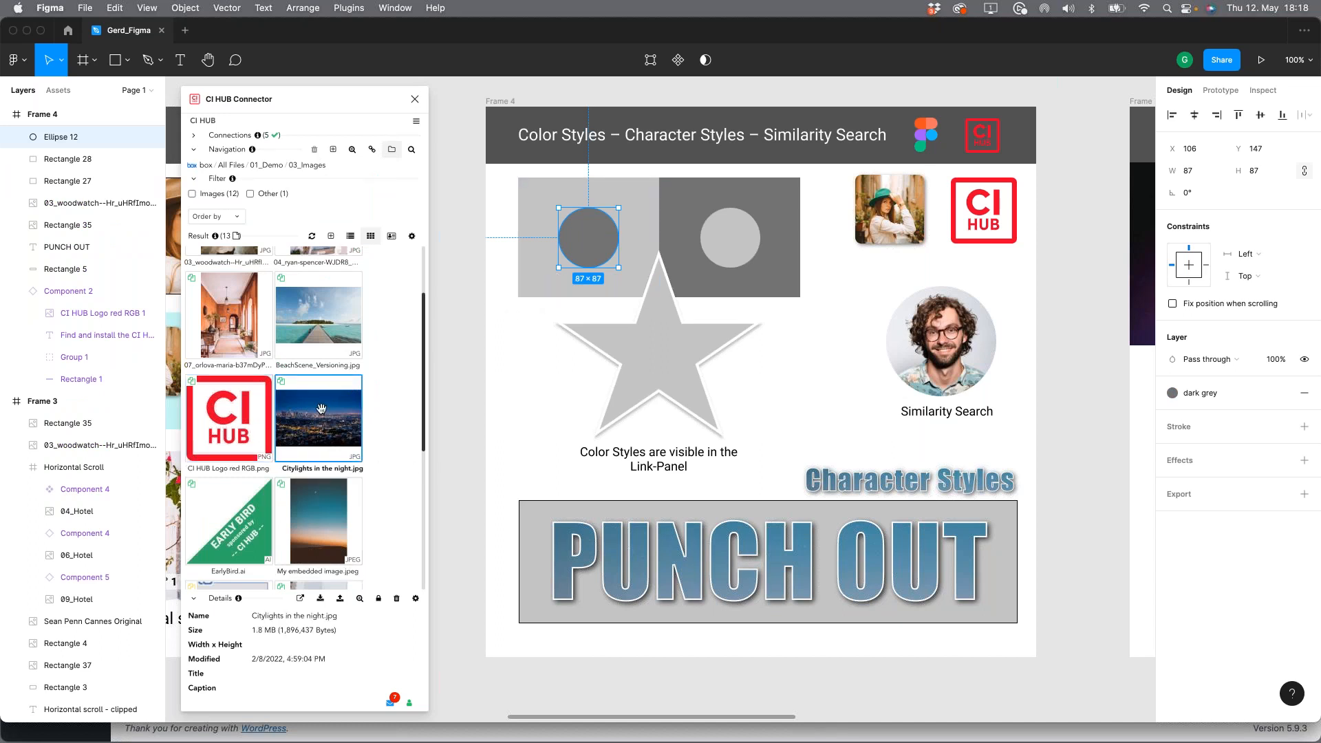
pyautogui.doubleClick(321, 408)
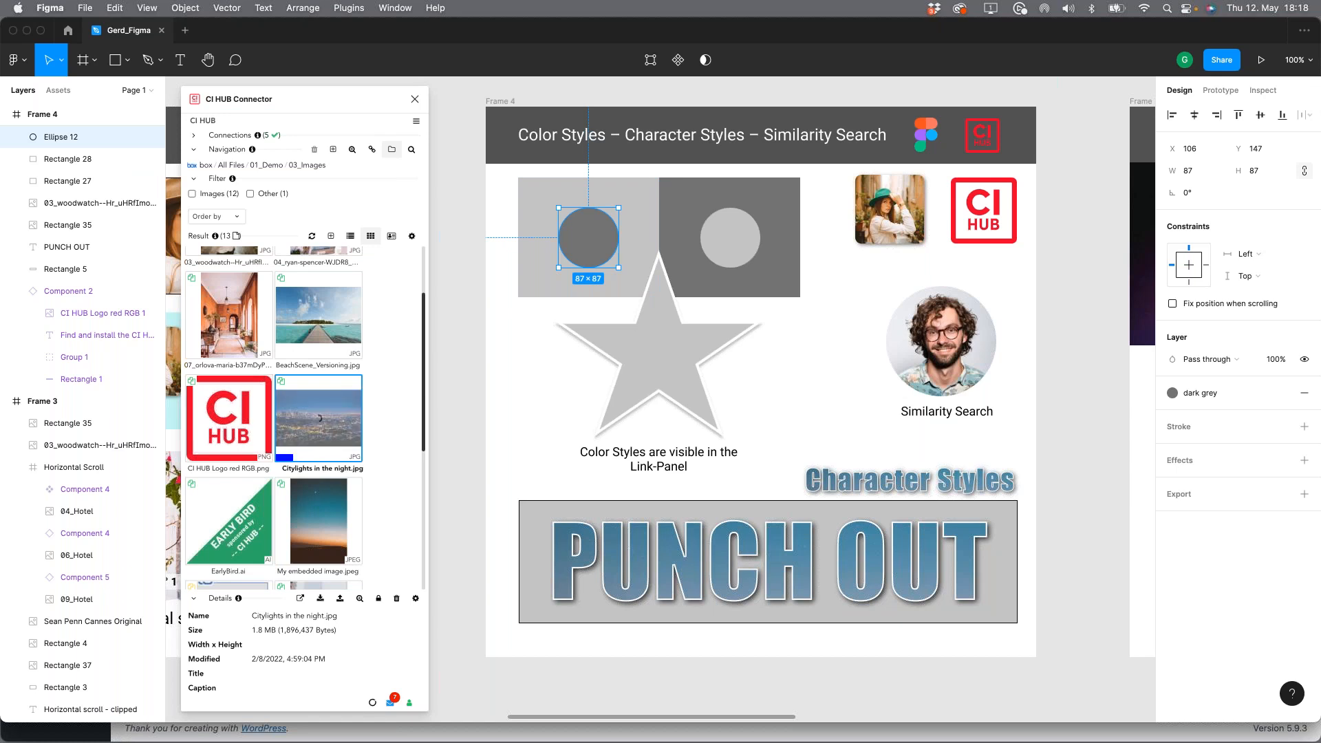
pyautogui.moveTo(282, 383)
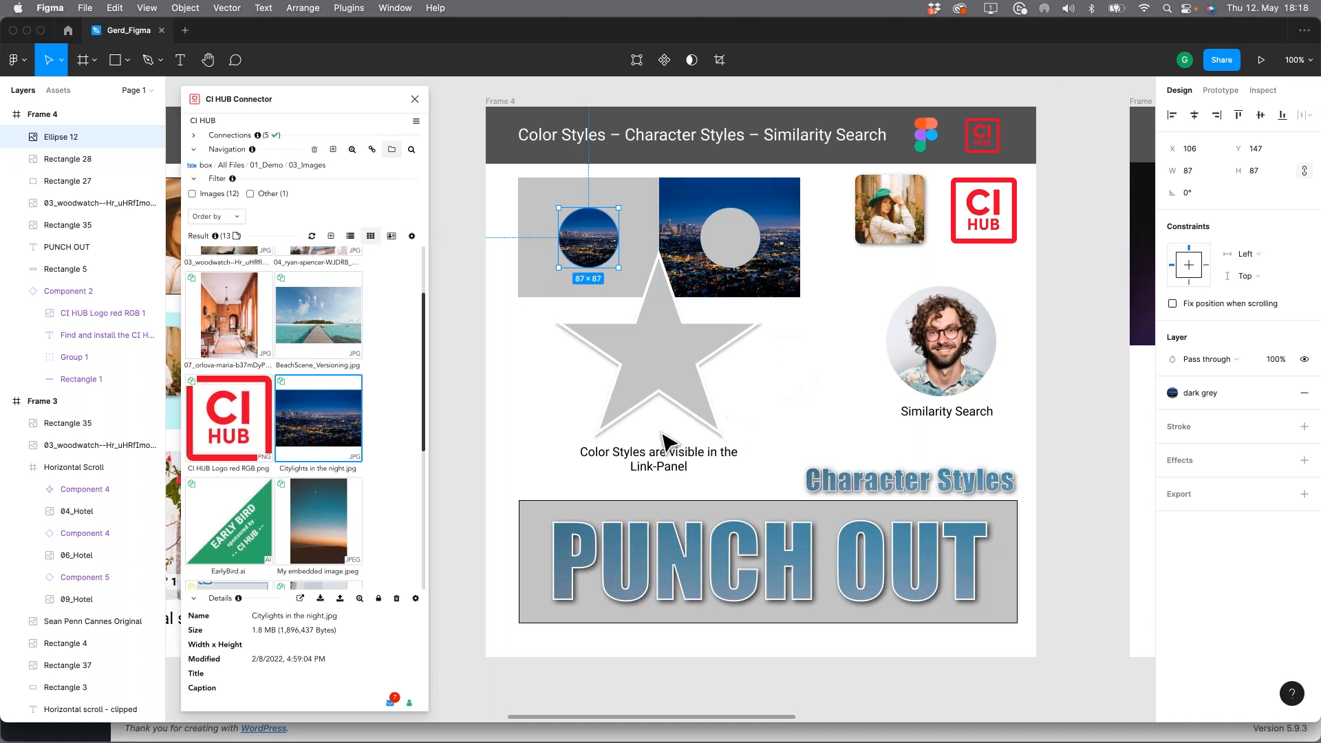
# Step: Apply My embedded image.jpeg as the fill of the light grey star in Frame 4
pyautogui.click(393, 395)
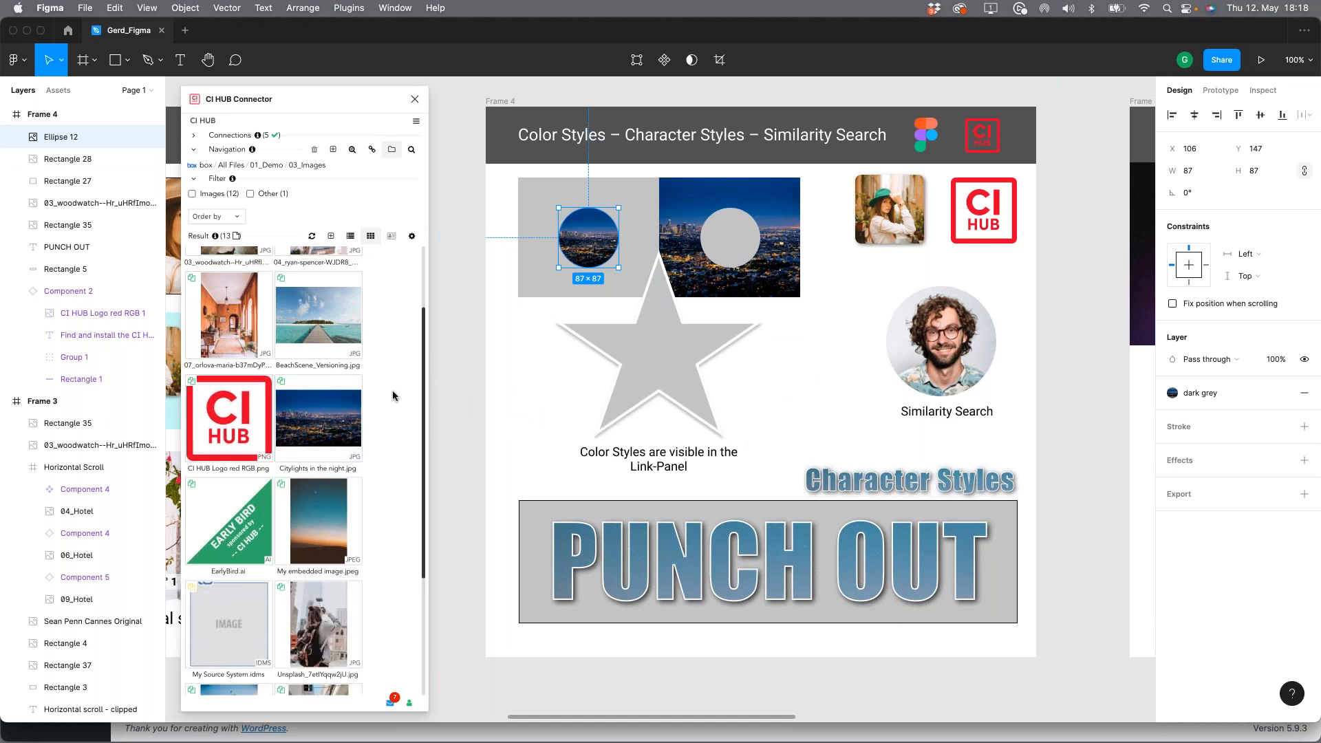
pyautogui.click(657, 357)
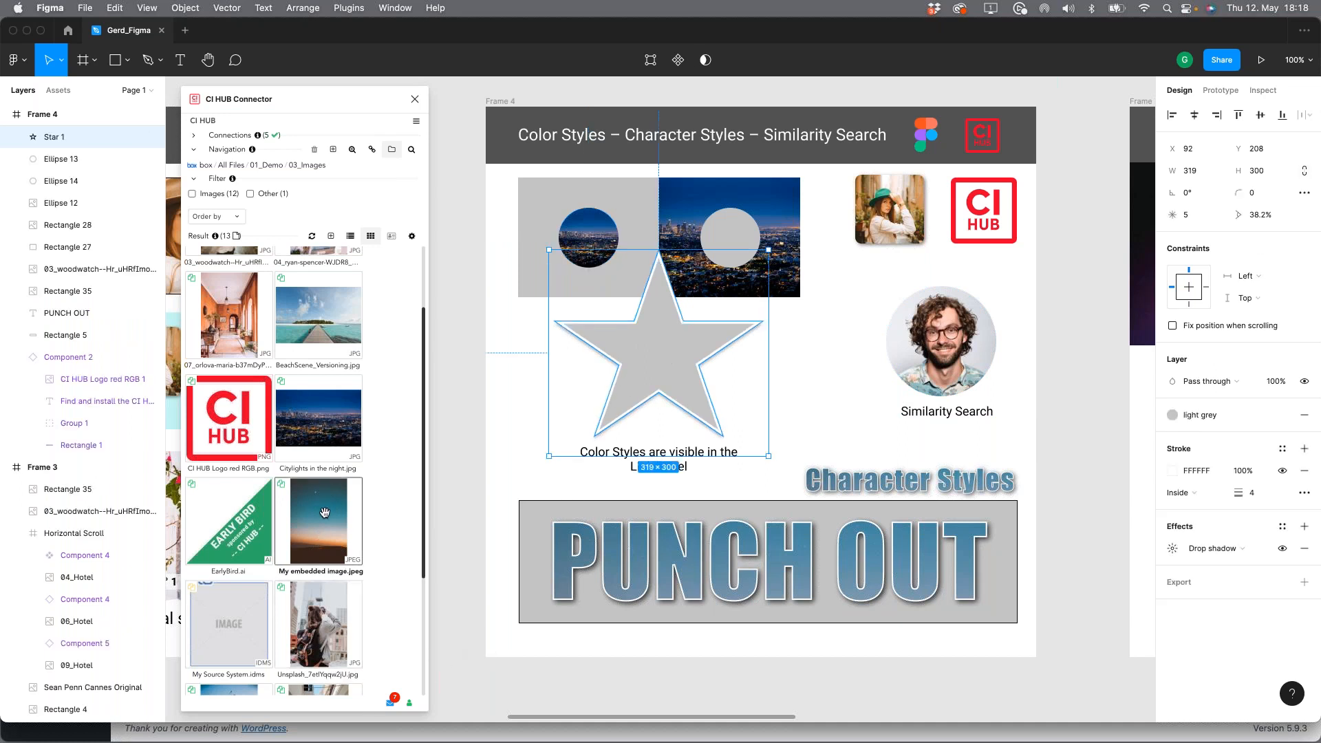
pyautogui.rightClick(334, 510)
pyautogui.click(288, 472)
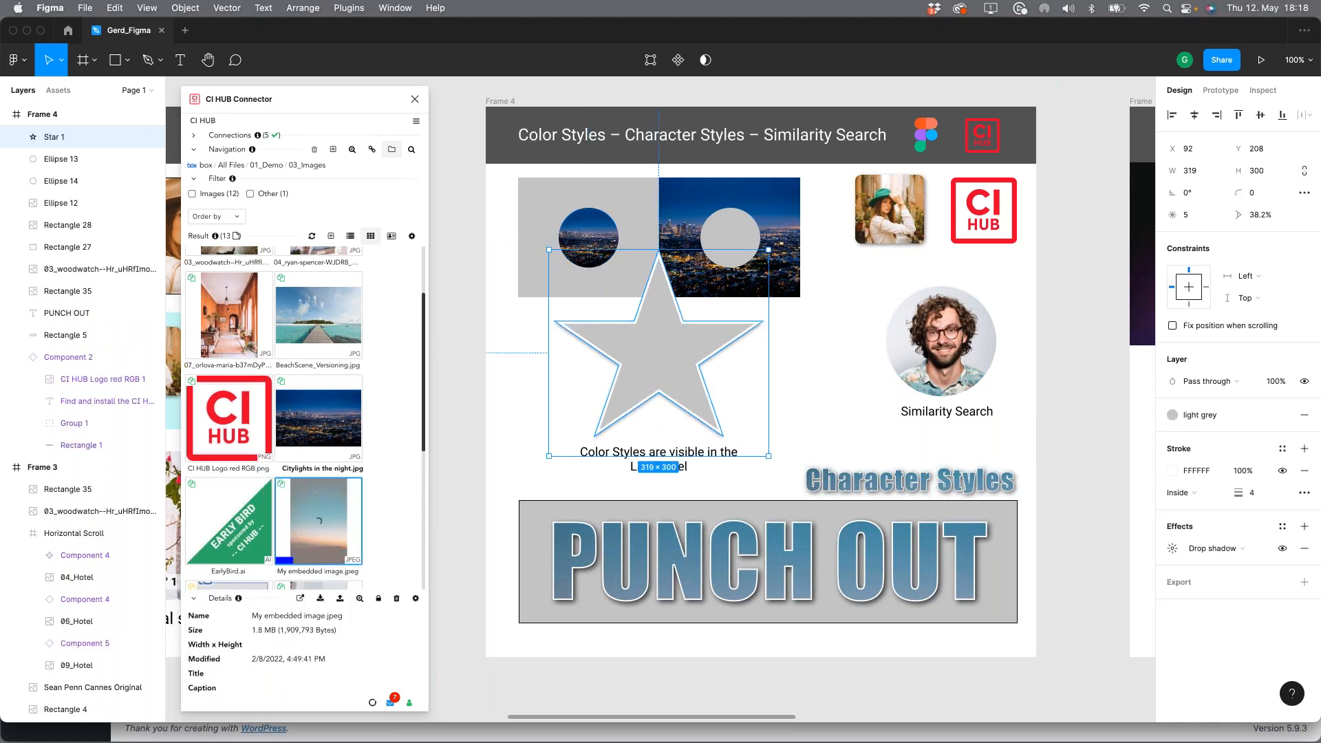
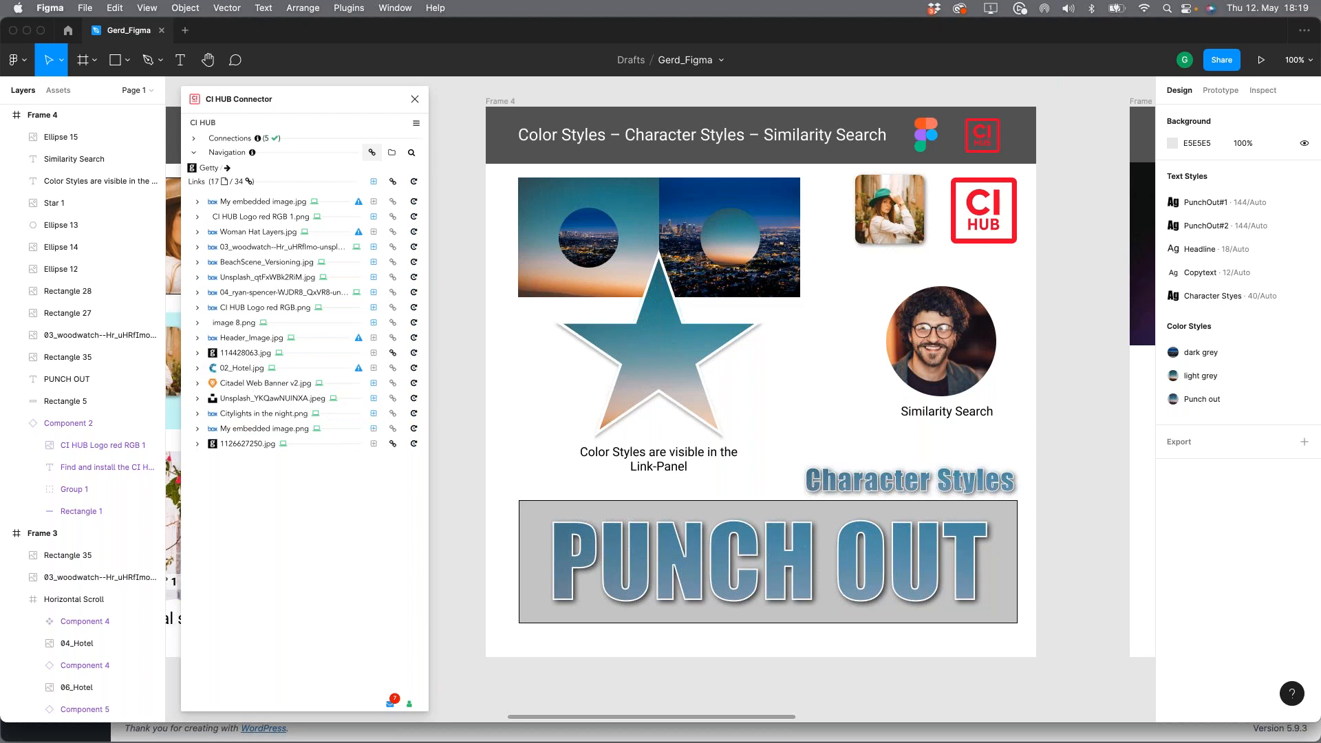
# Step: Inspect the link details of Citadel Web Banner v2.jpg and the Character Styles text in Frame 4
pyautogui.click(198, 384)
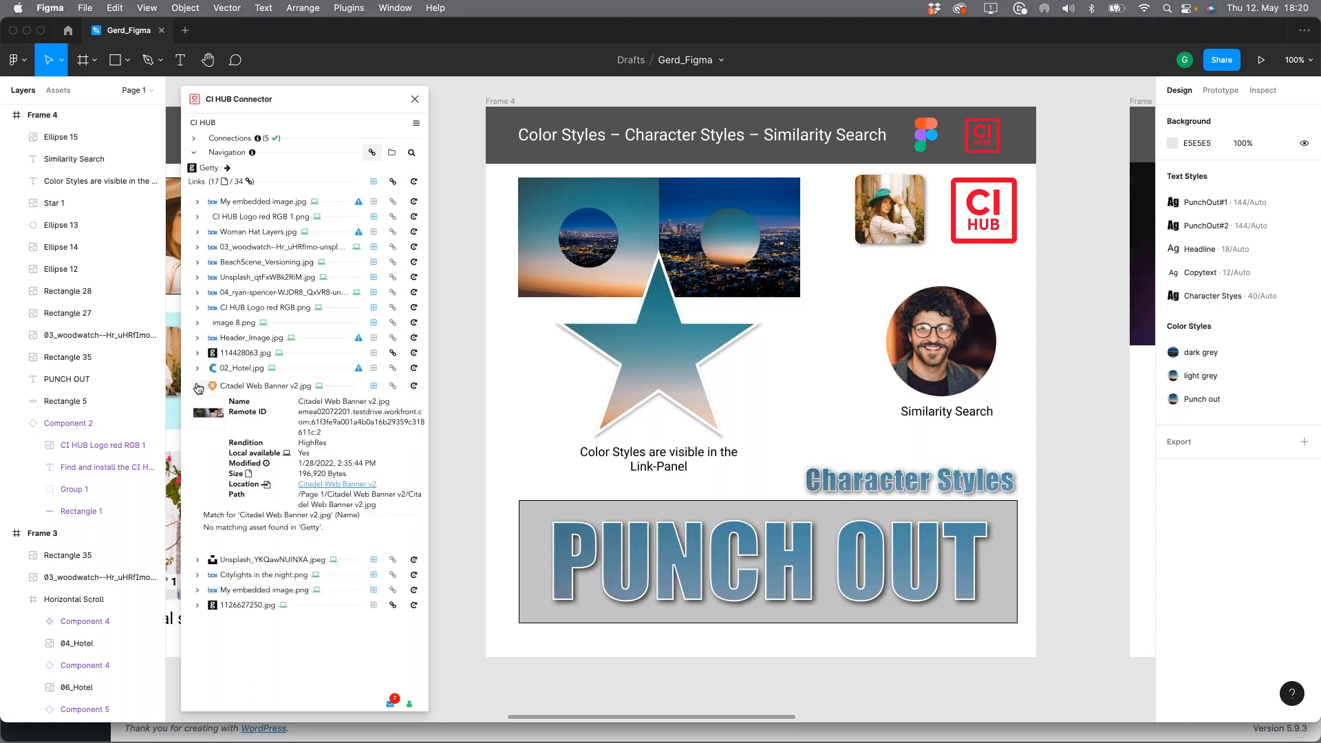
pyautogui.click(197, 386)
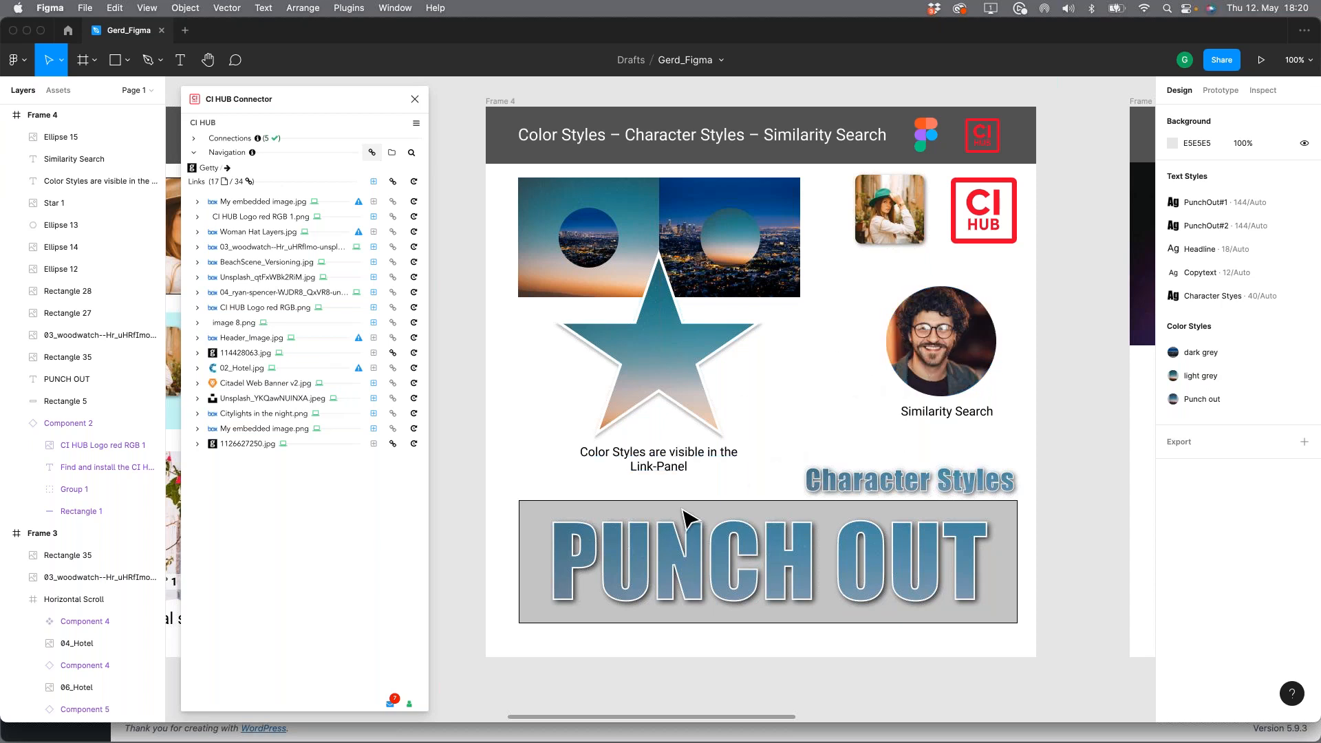
pyautogui.click(881, 490)
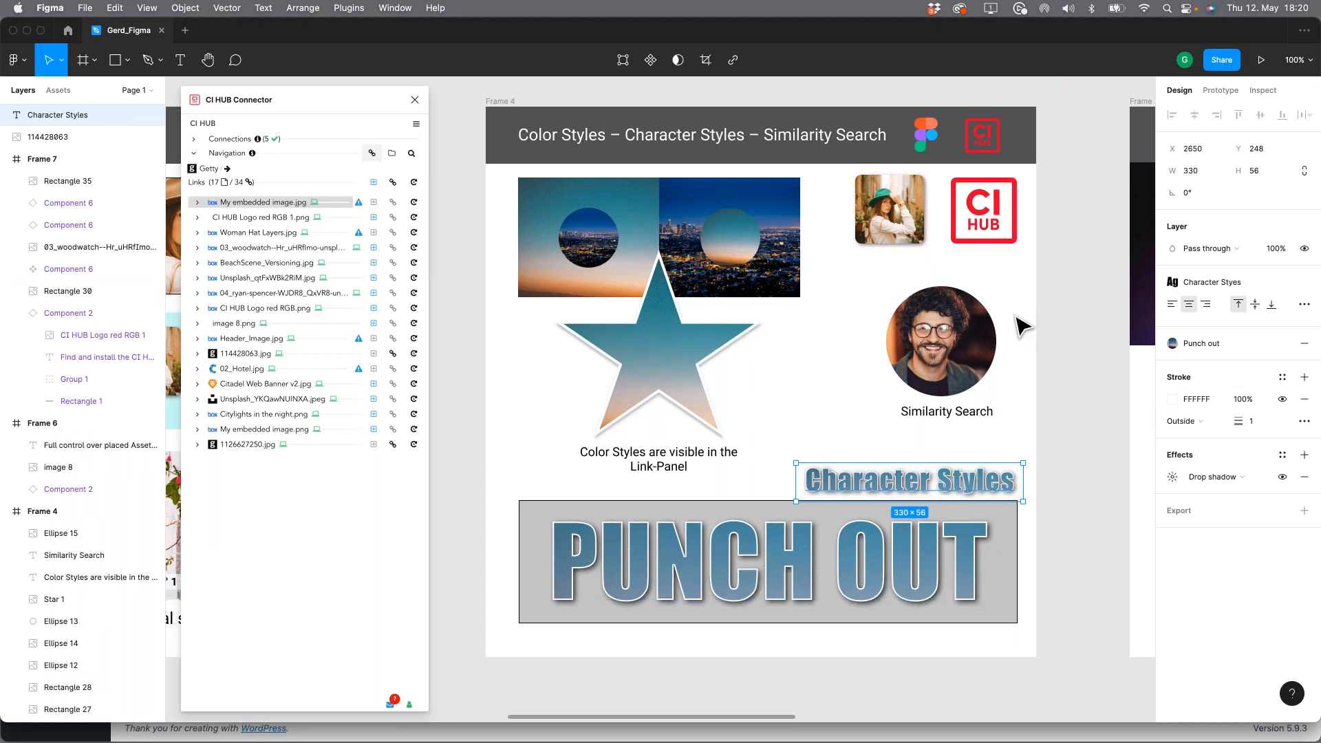
# Step: Go to Frame 7 and open the Product Images folder inside box's 01_Demo/05_Office365 folder
pyautogui.moveTo(682, 333); pyautogui.dragTo(578, 353)
pyautogui.hscroll(10, 578, 353)
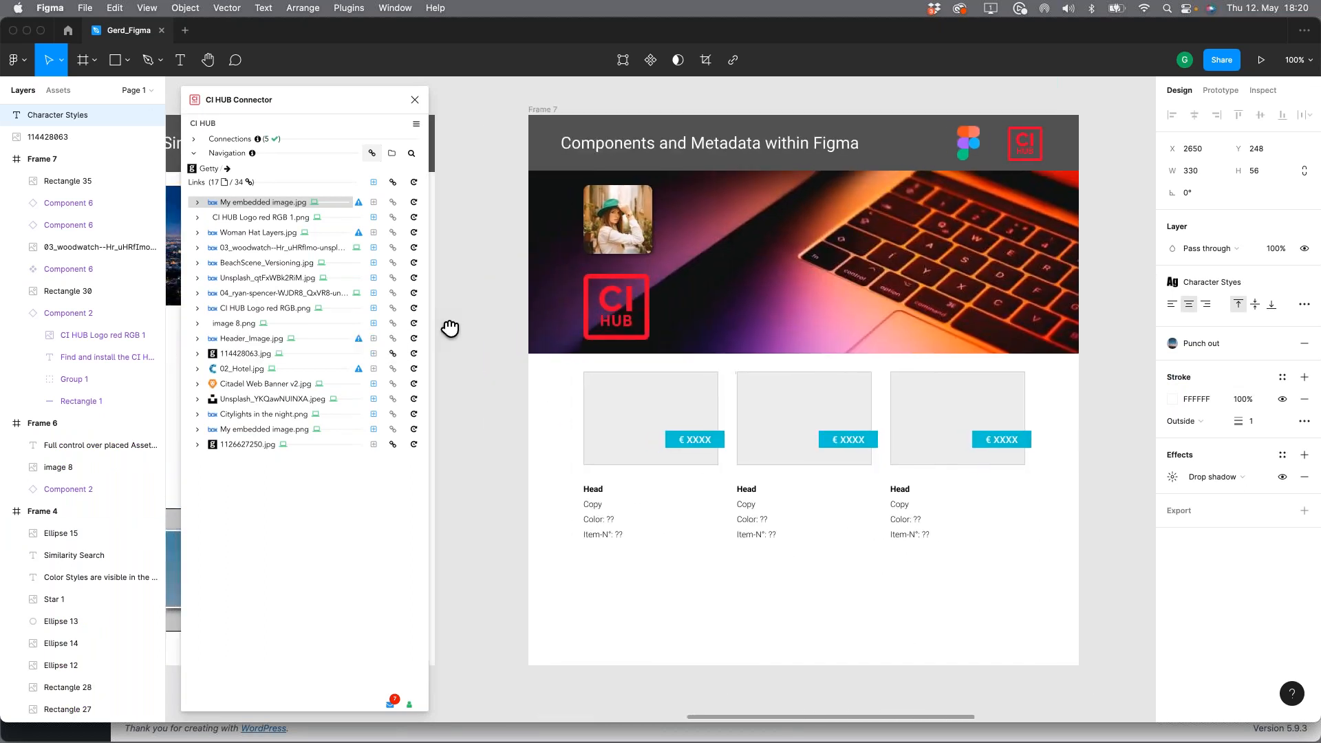
pyautogui.click(392, 153)
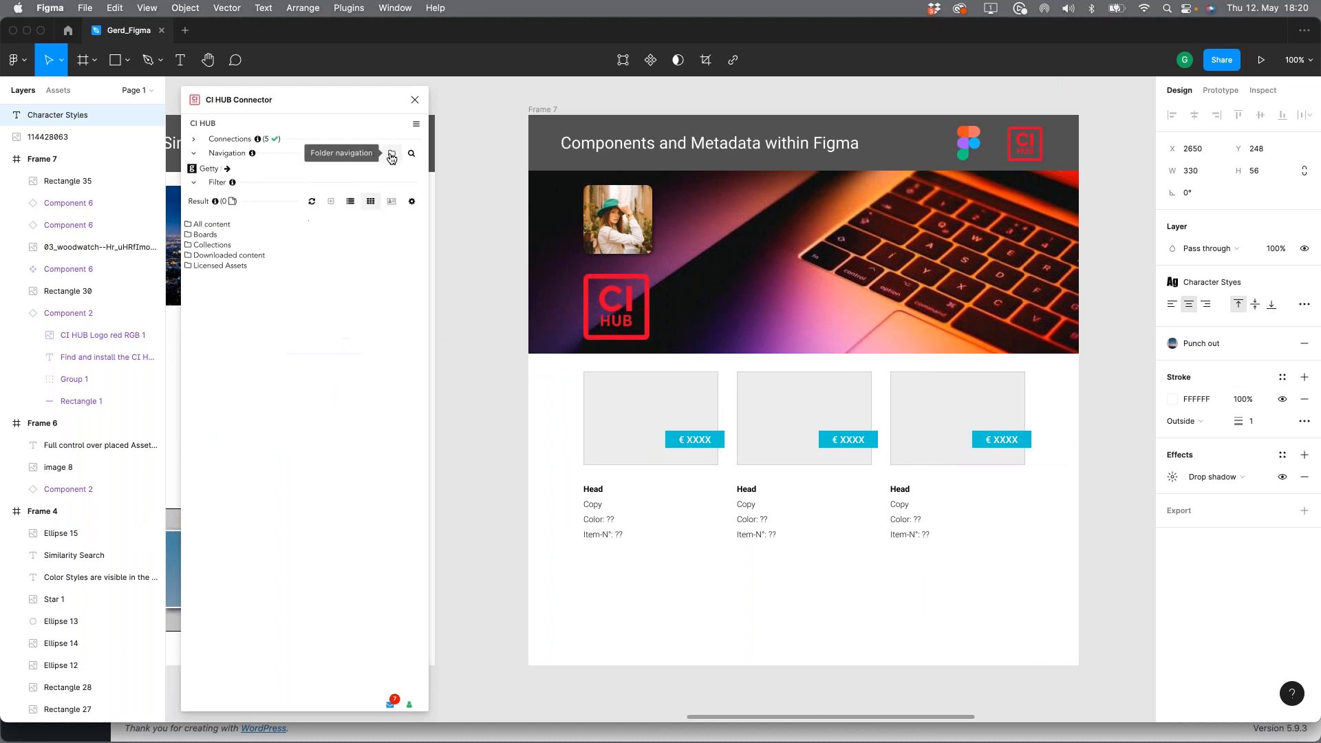
pyautogui.click(209, 168)
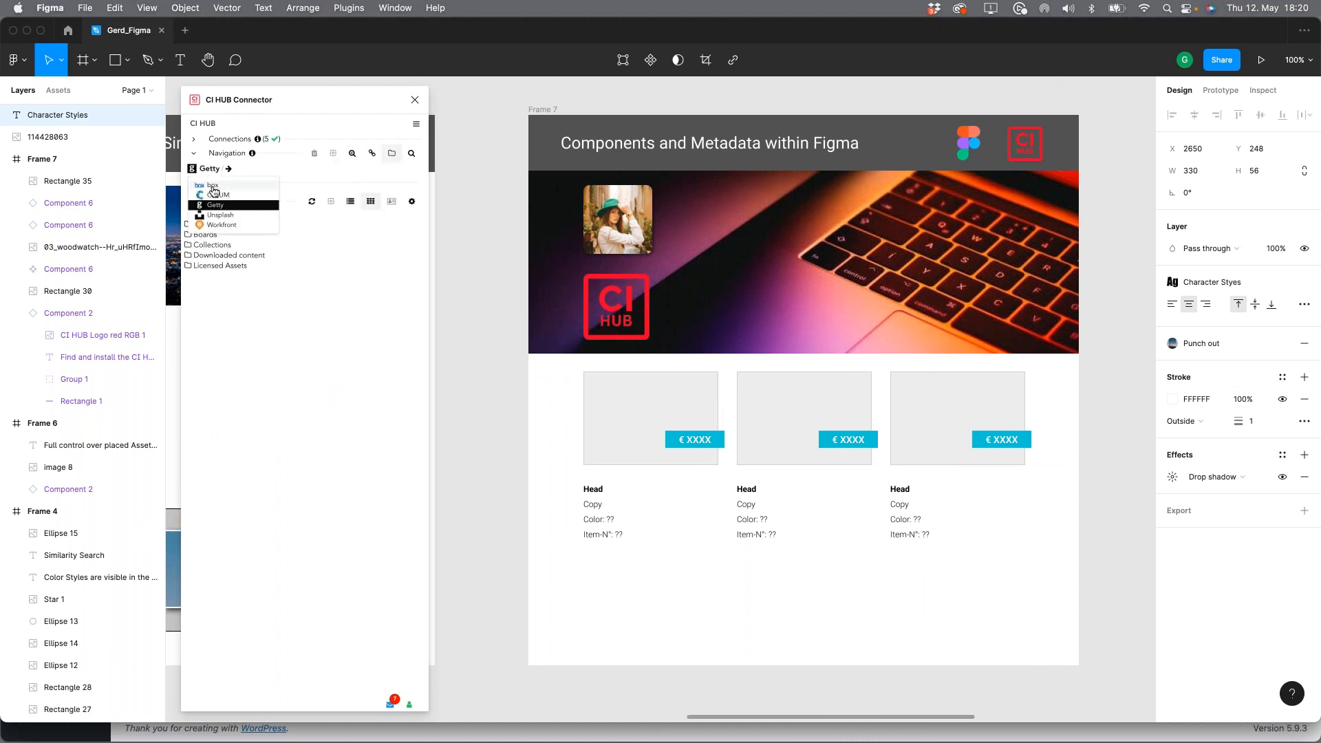
pyautogui.click(212, 186)
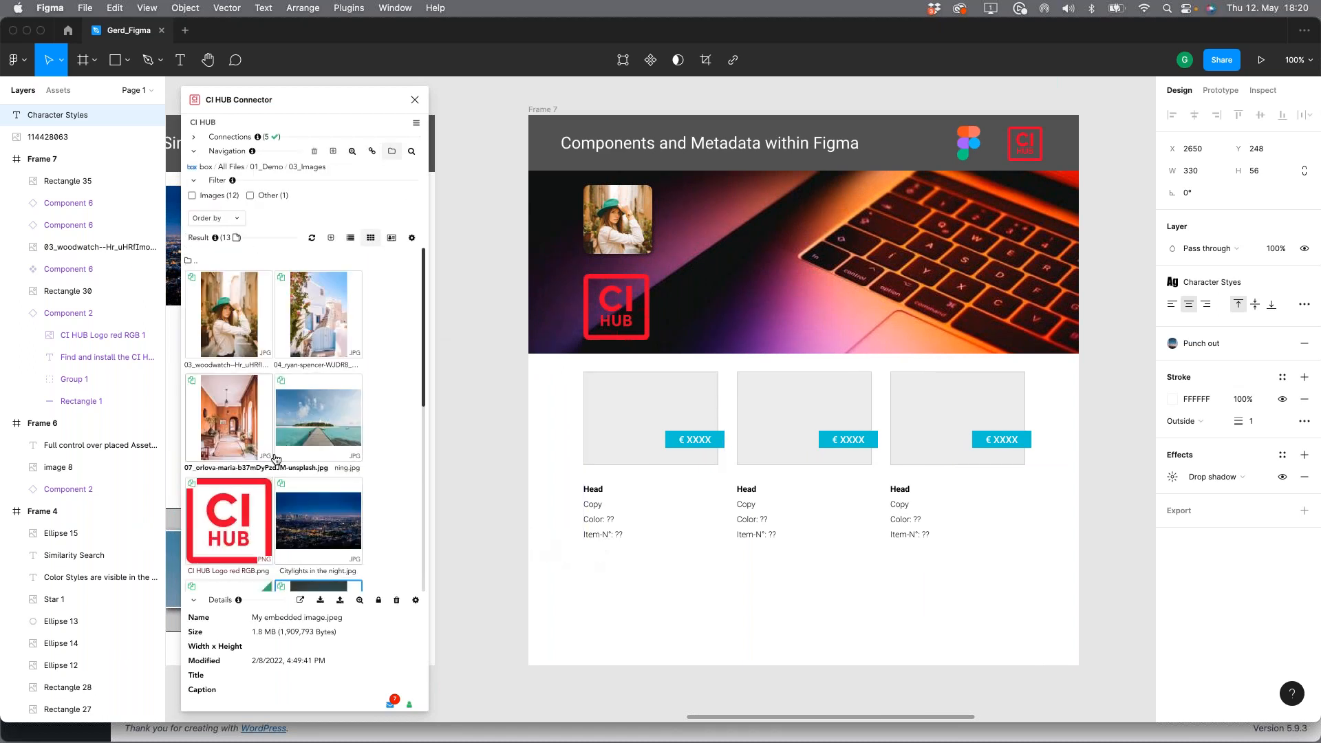
pyautogui.scroll(-5, 285, 437)
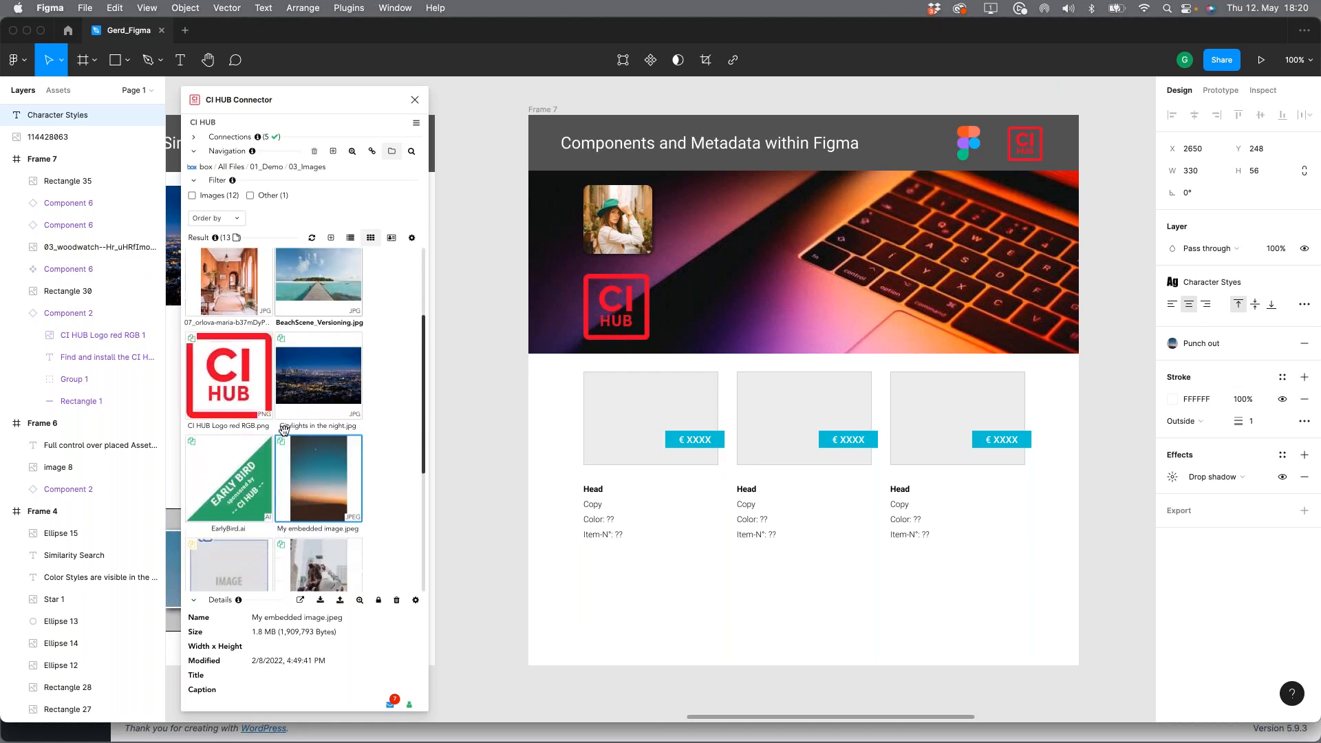
pyautogui.scroll(5, 199, 268)
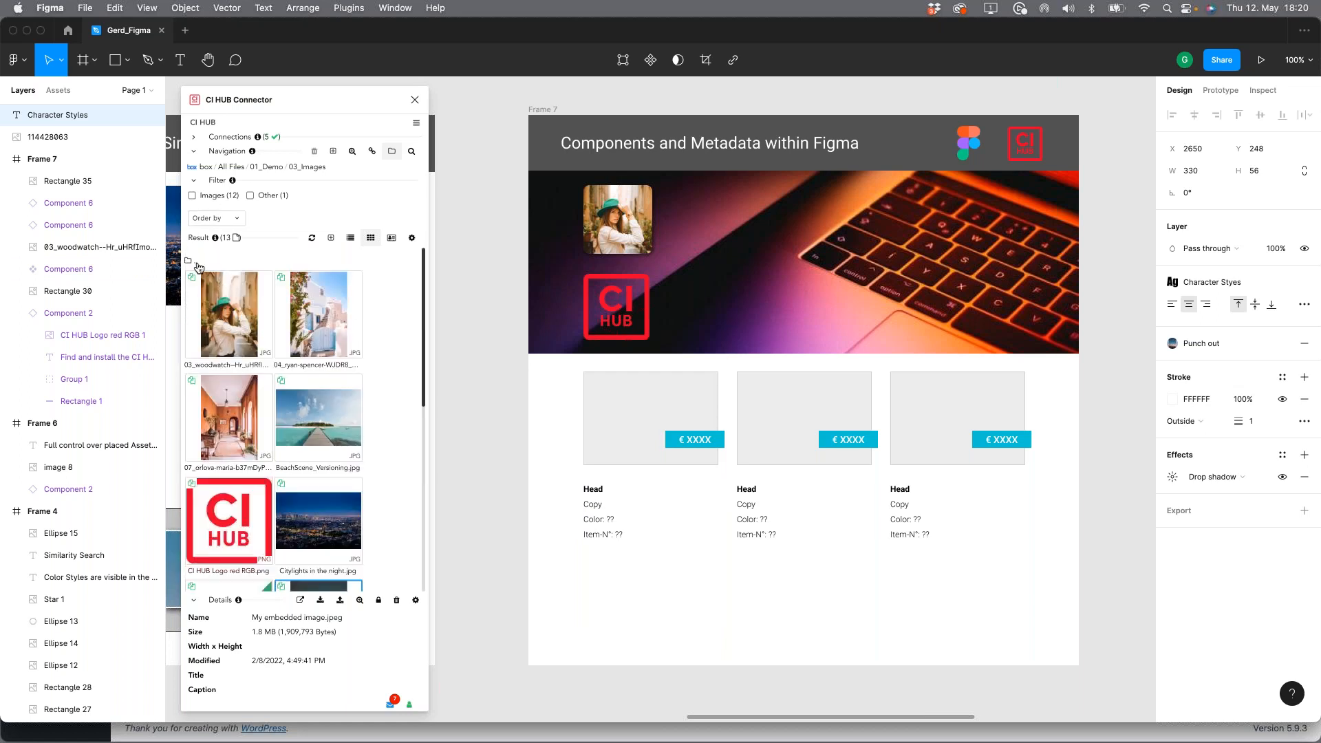
pyautogui.click(196, 264)
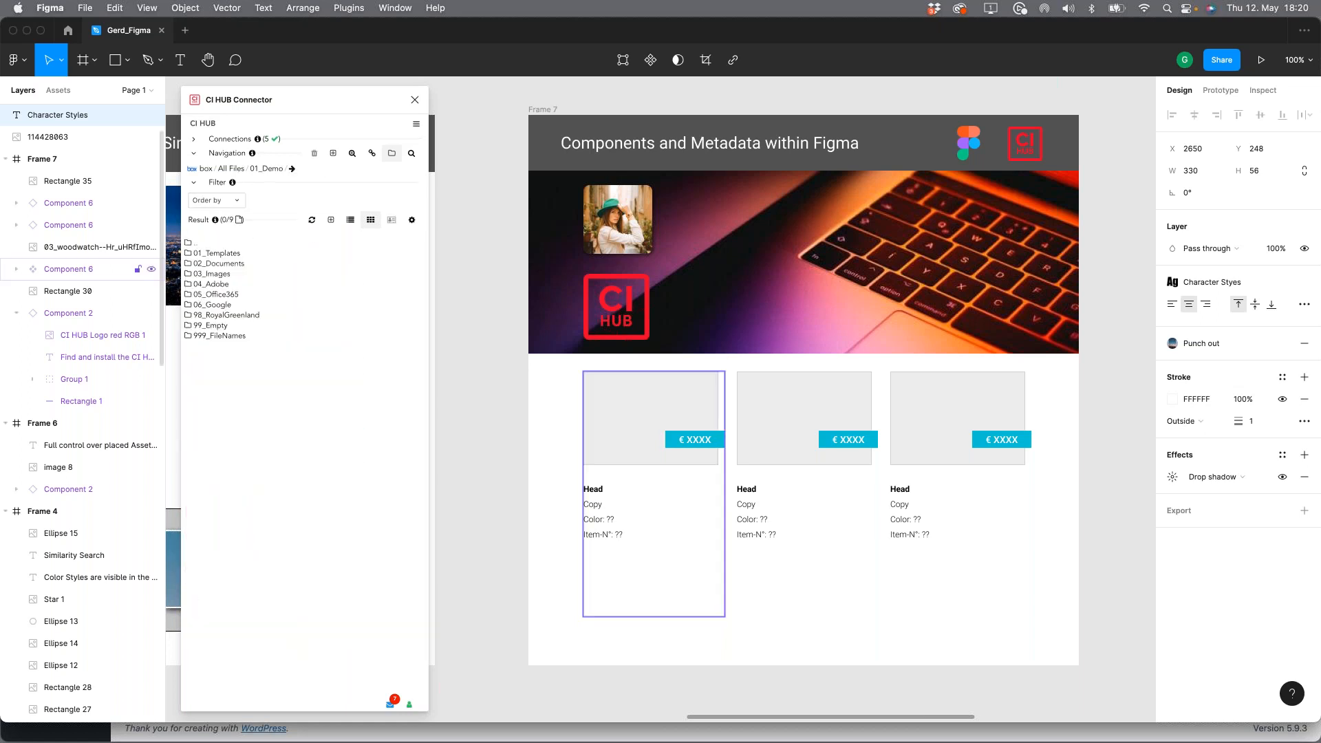
pyautogui.click(224, 296)
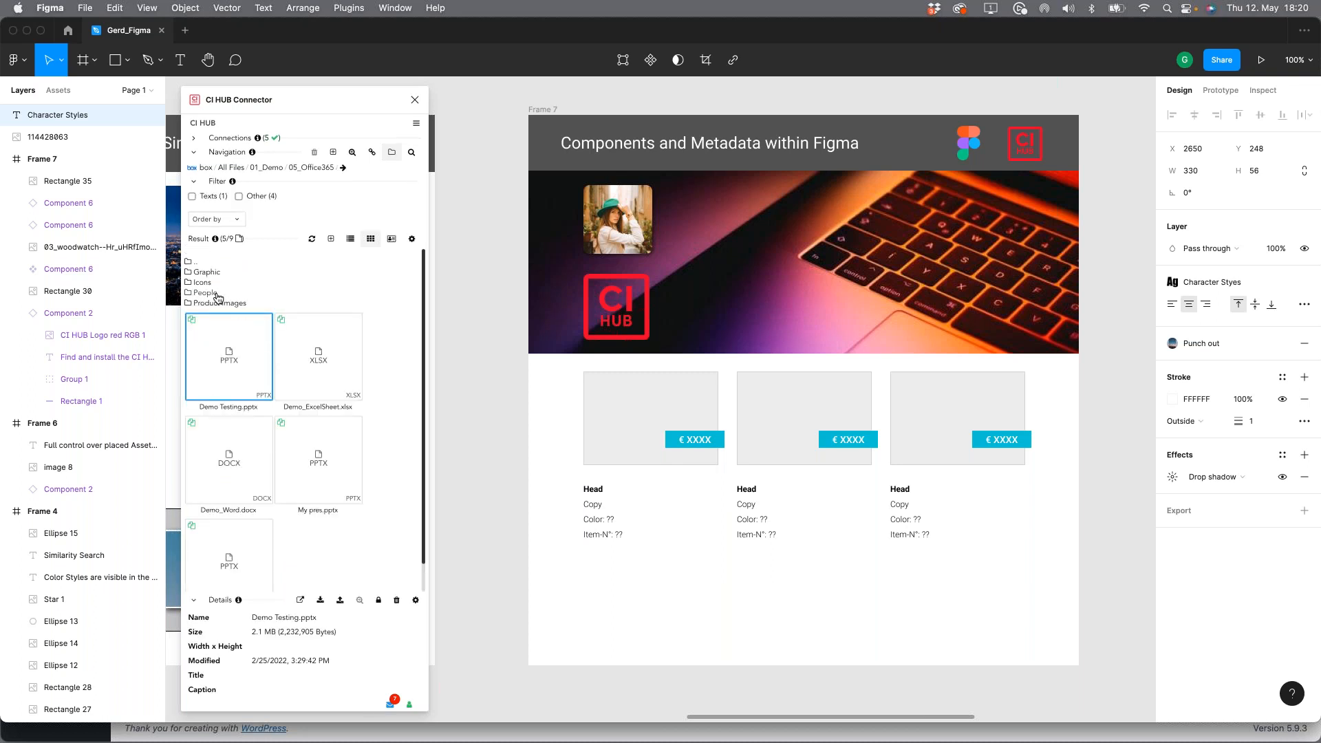
pyautogui.click(213, 305)
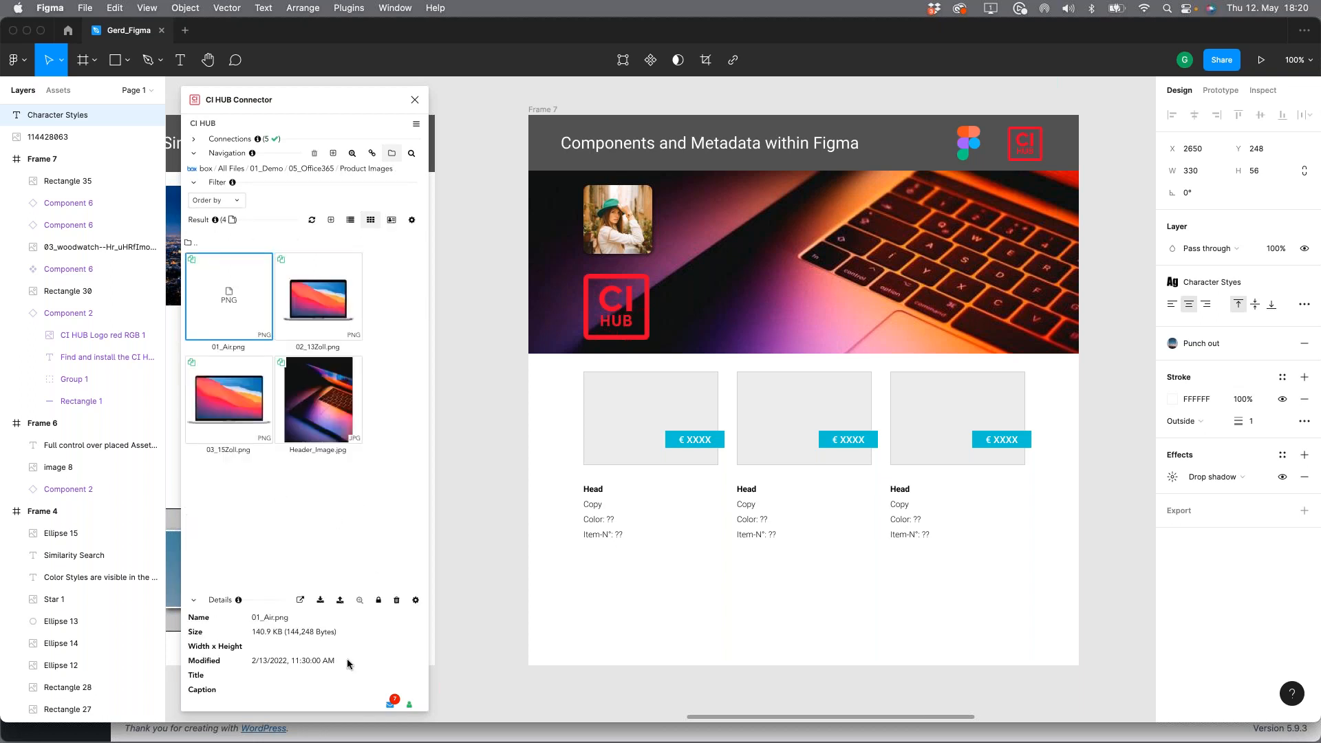
pyautogui.click(321, 600)
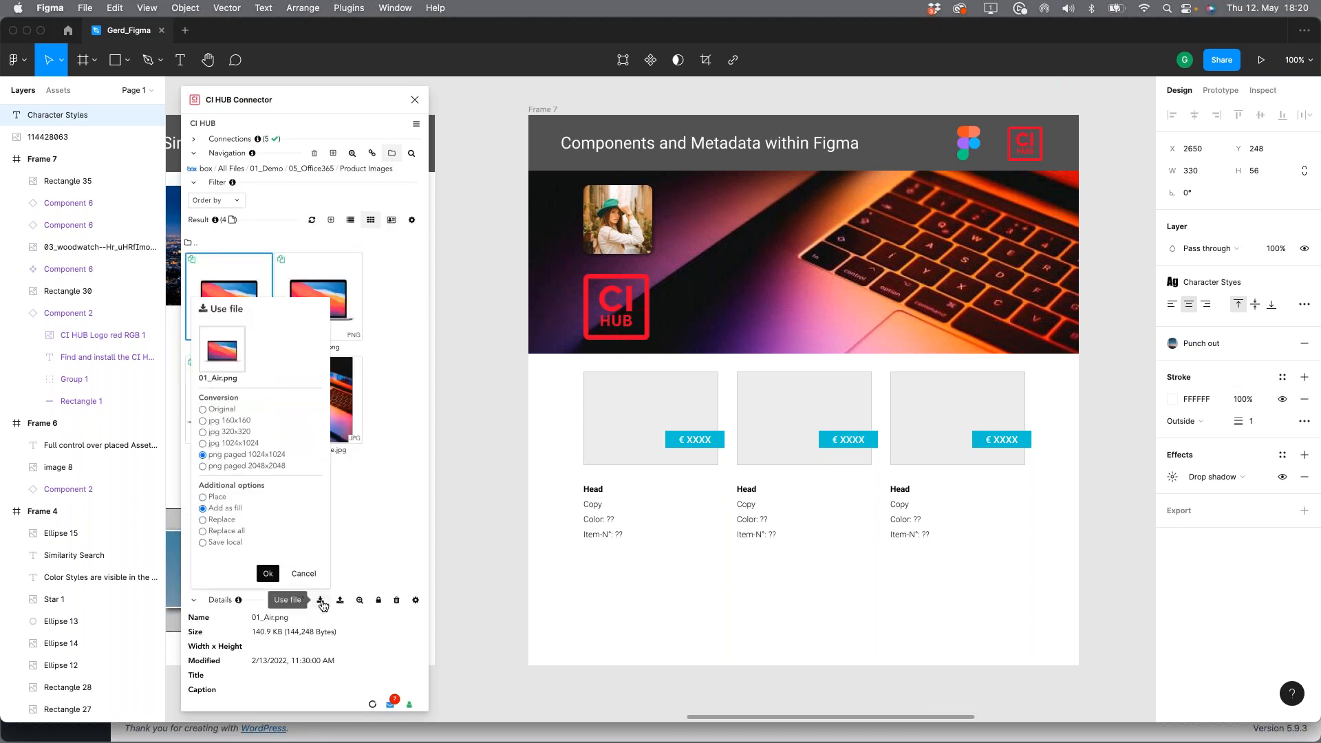
pyautogui.click(236, 444)
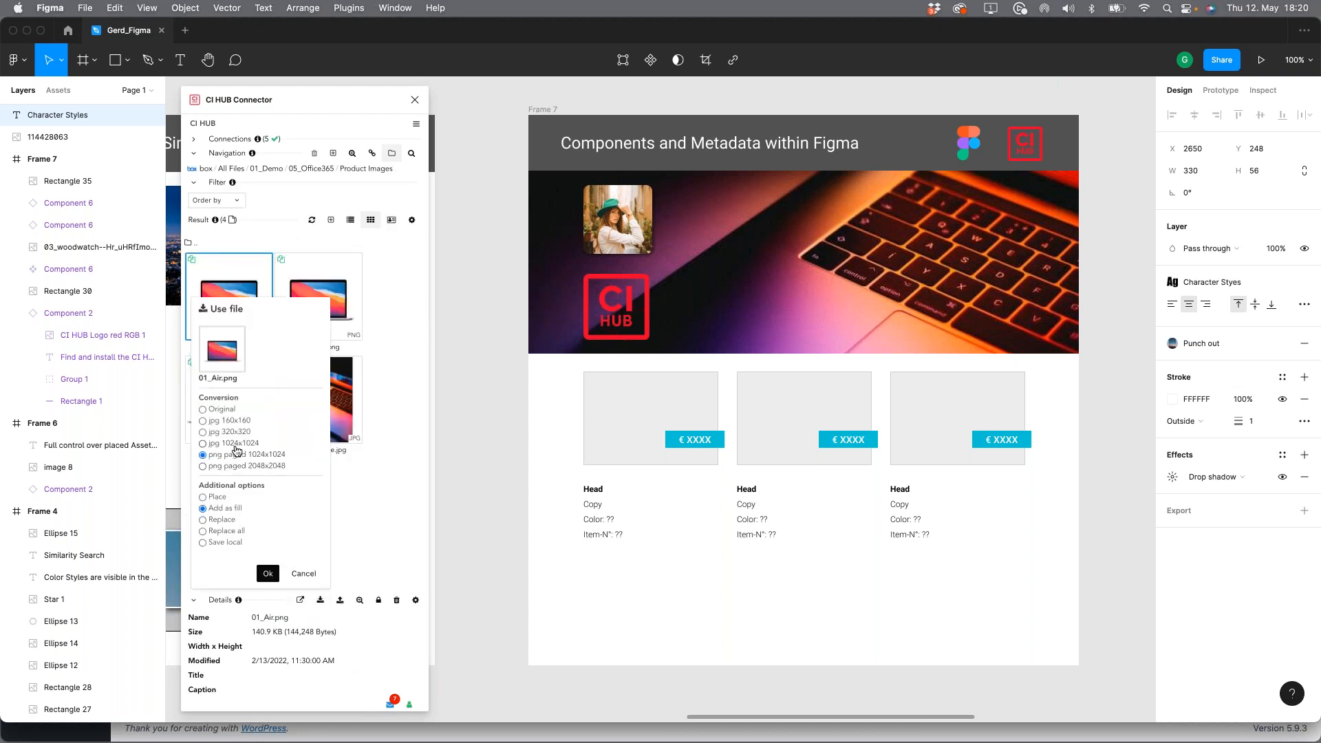
pyautogui.click(307, 573)
# Step: Try filling the whole first product component in Frame 7 with 01_Air.png, and undo the fill
pyautogui.click(693, 439)
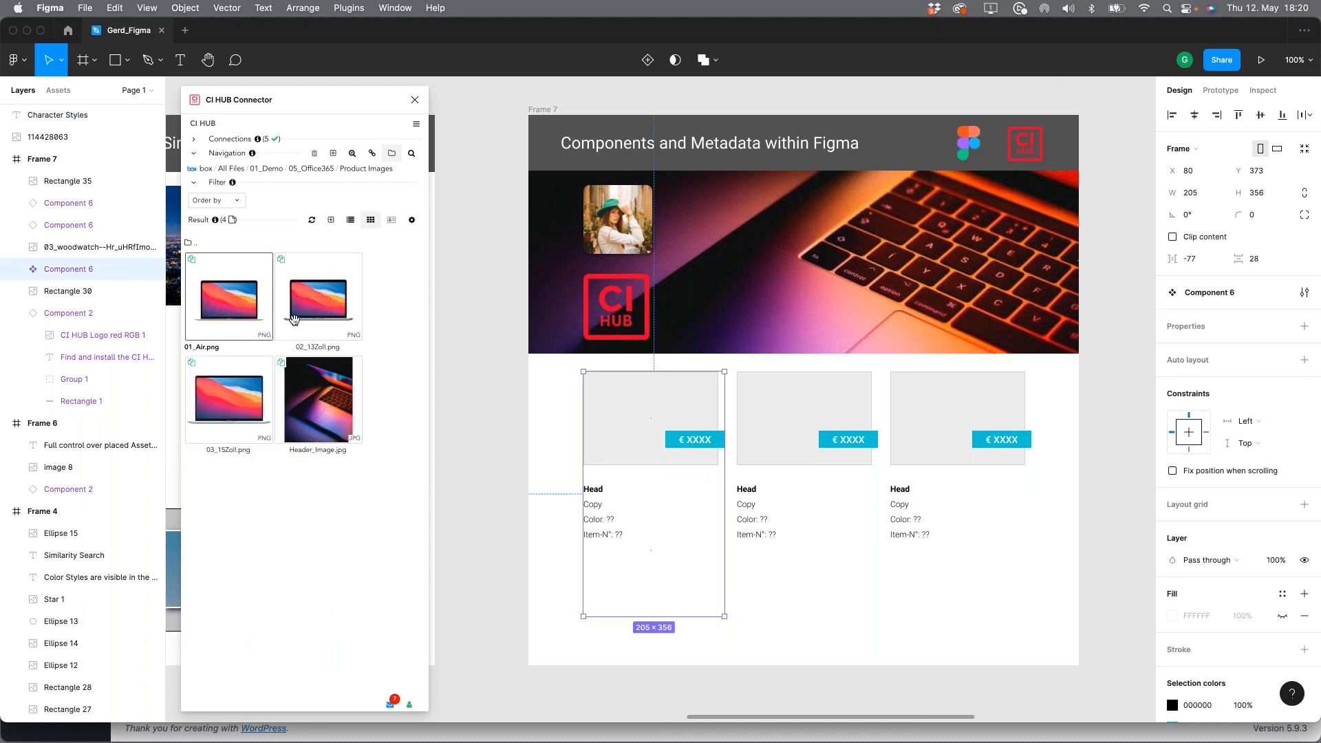
pyautogui.click(246, 310)
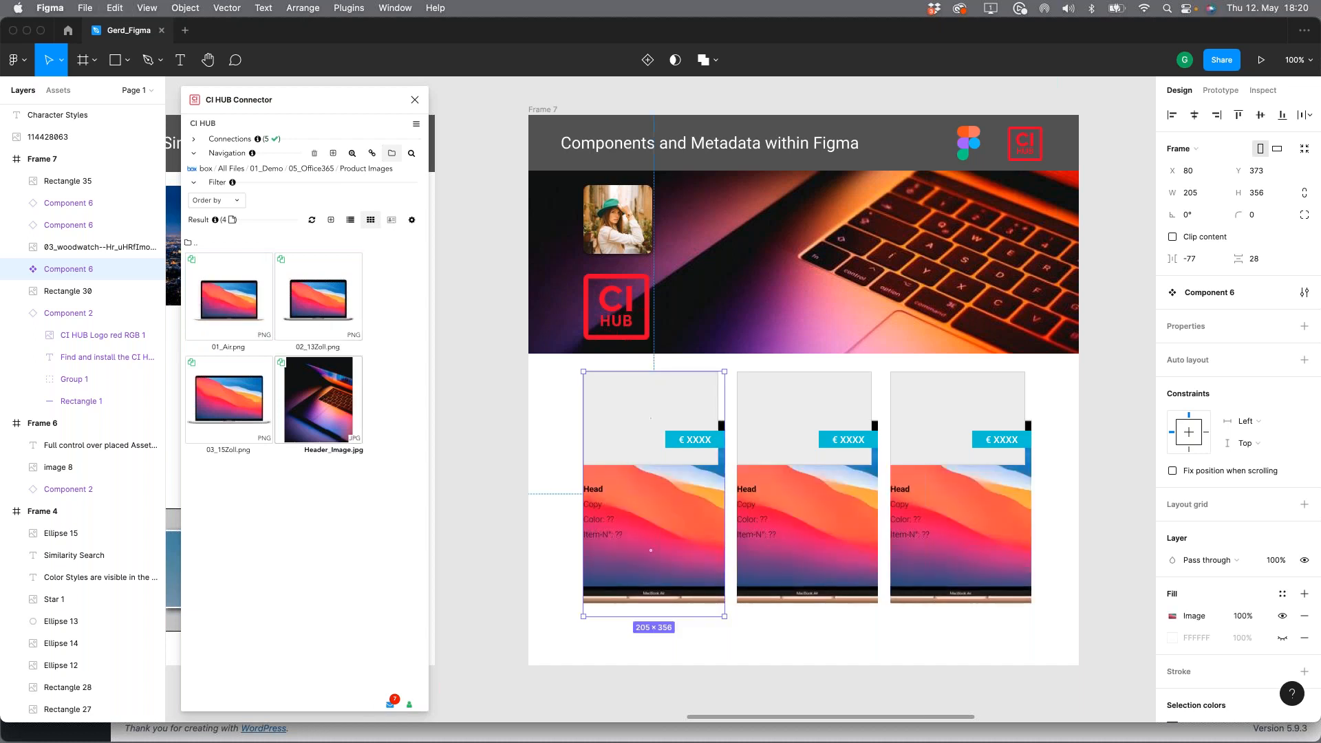
pyautogui.click(463, 448)
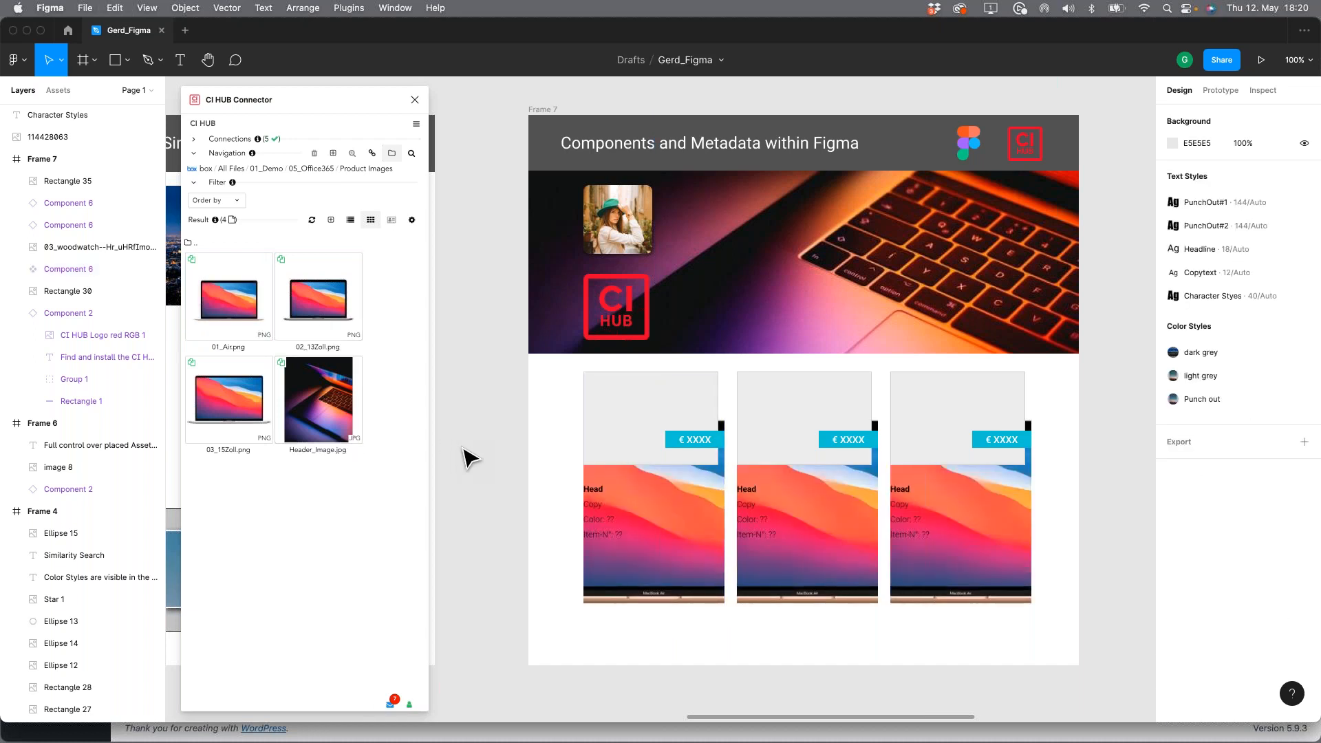
pyautogui.press('super+z')
# Step: Fill only the grey image rectangle inside the first product component with 01_Air.png
pyautogui.doubleClick(630, 435)
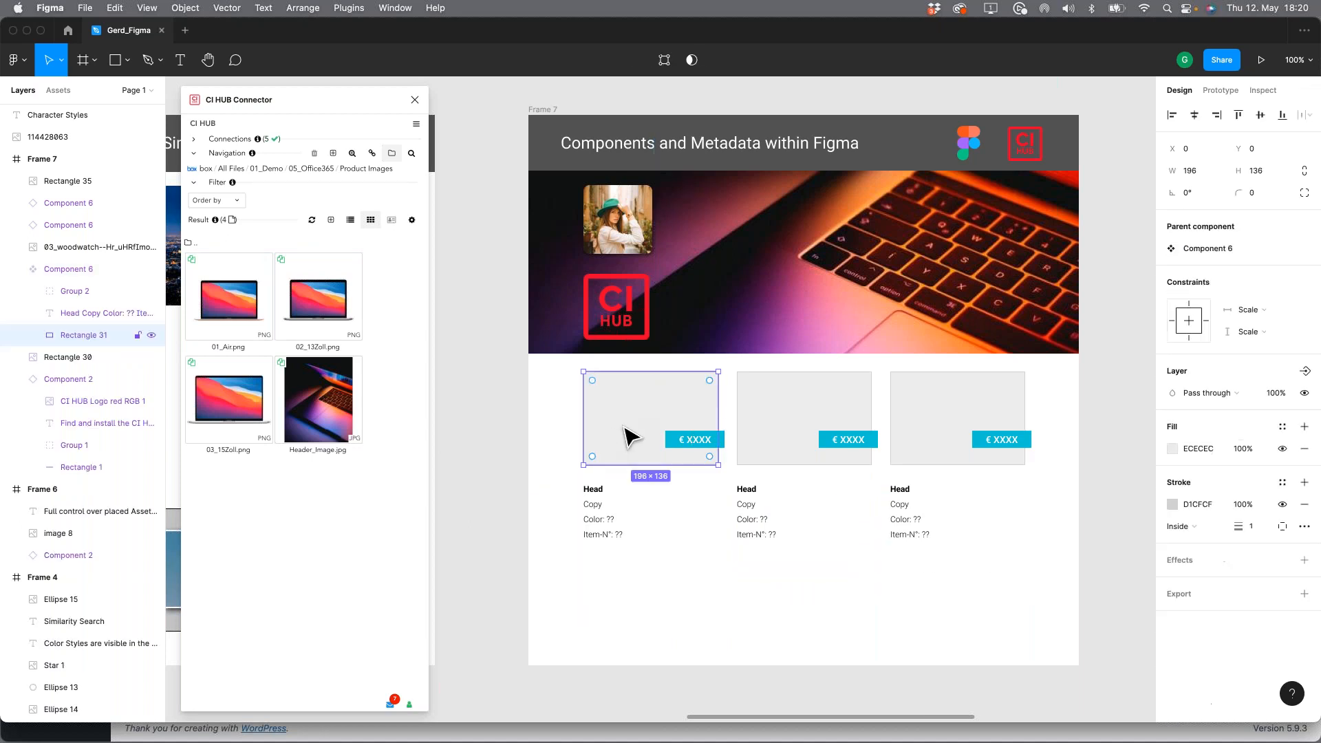
pyautogui.click(225, 306)
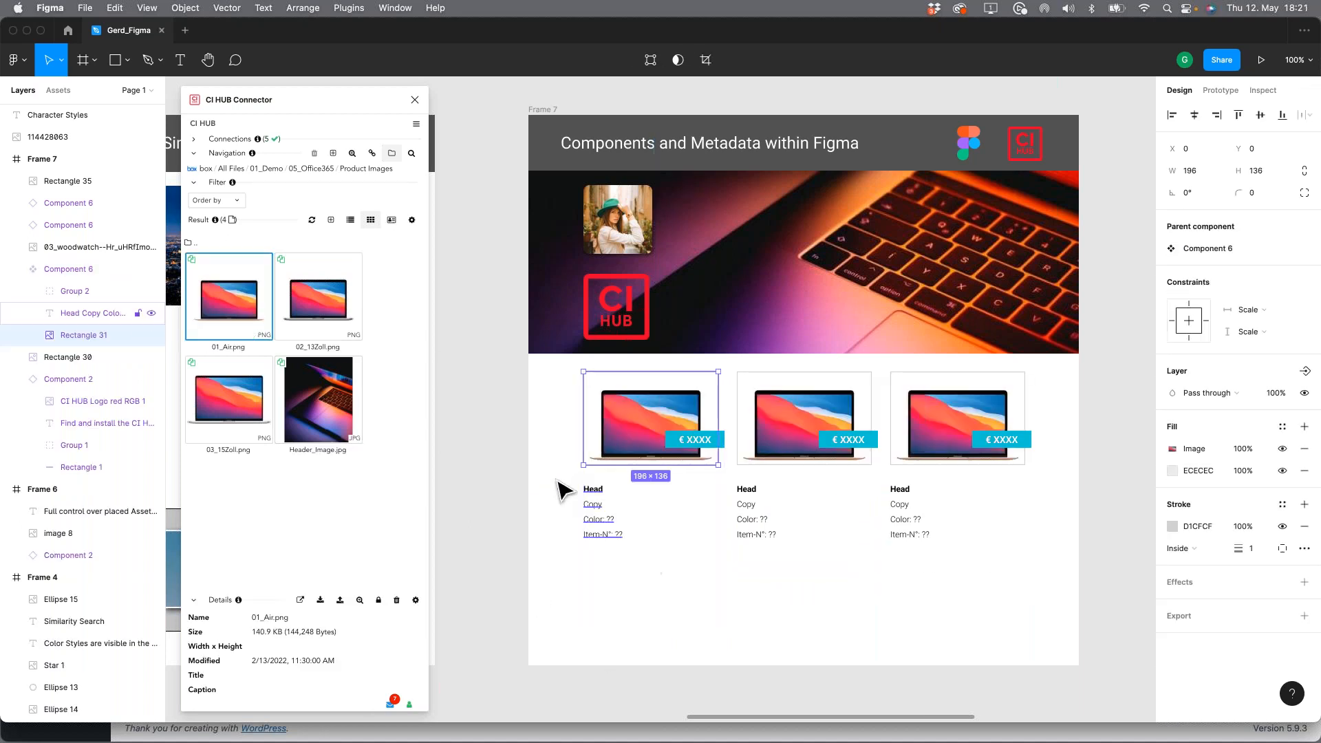
# Step: Replace the Head text in the first product component with the Headline metadata of 01_Air.png, Product Name 01 - Air
pyautogui.click(579, 492)
pyautogui.click(593, 499)
pyautogui.doubleClick(593, 496)
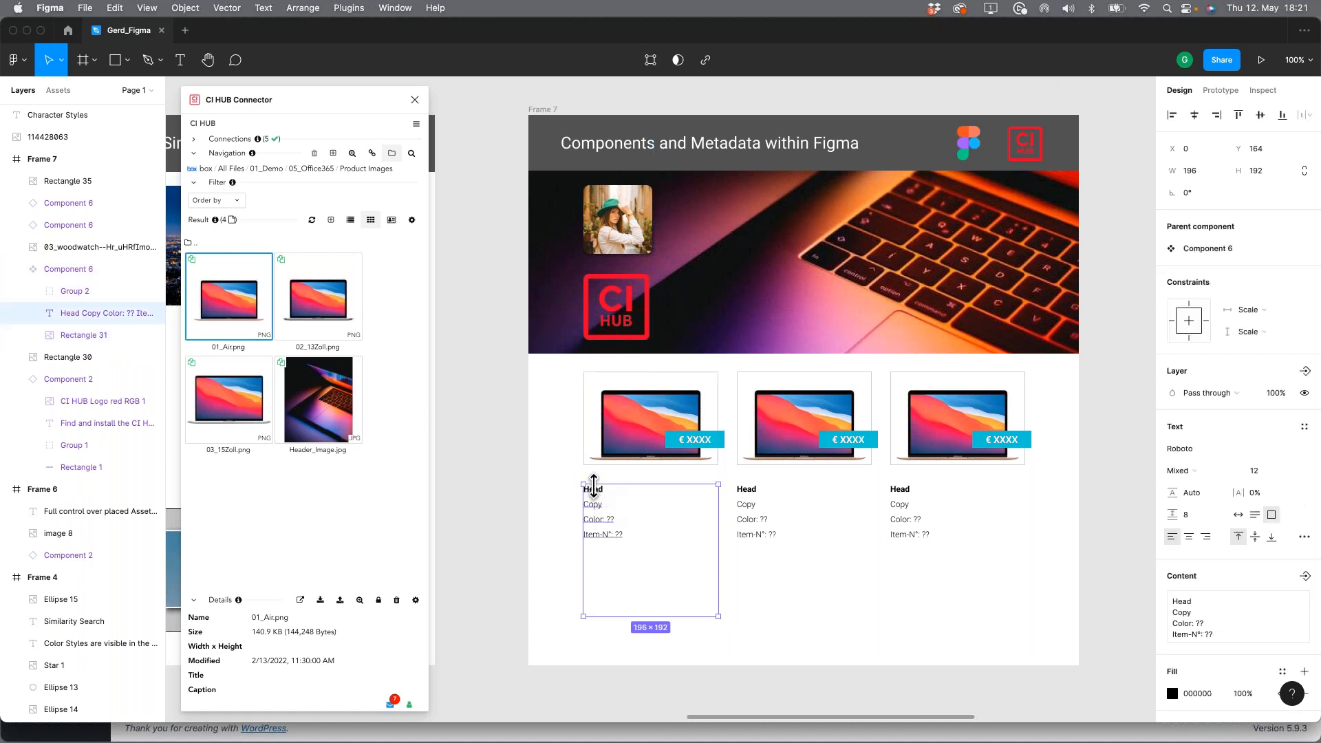
pyautogui.doubleClick(594, 496)
pyautogui.moveTo(602, 487); pyautogui.dragTo(583, 489)
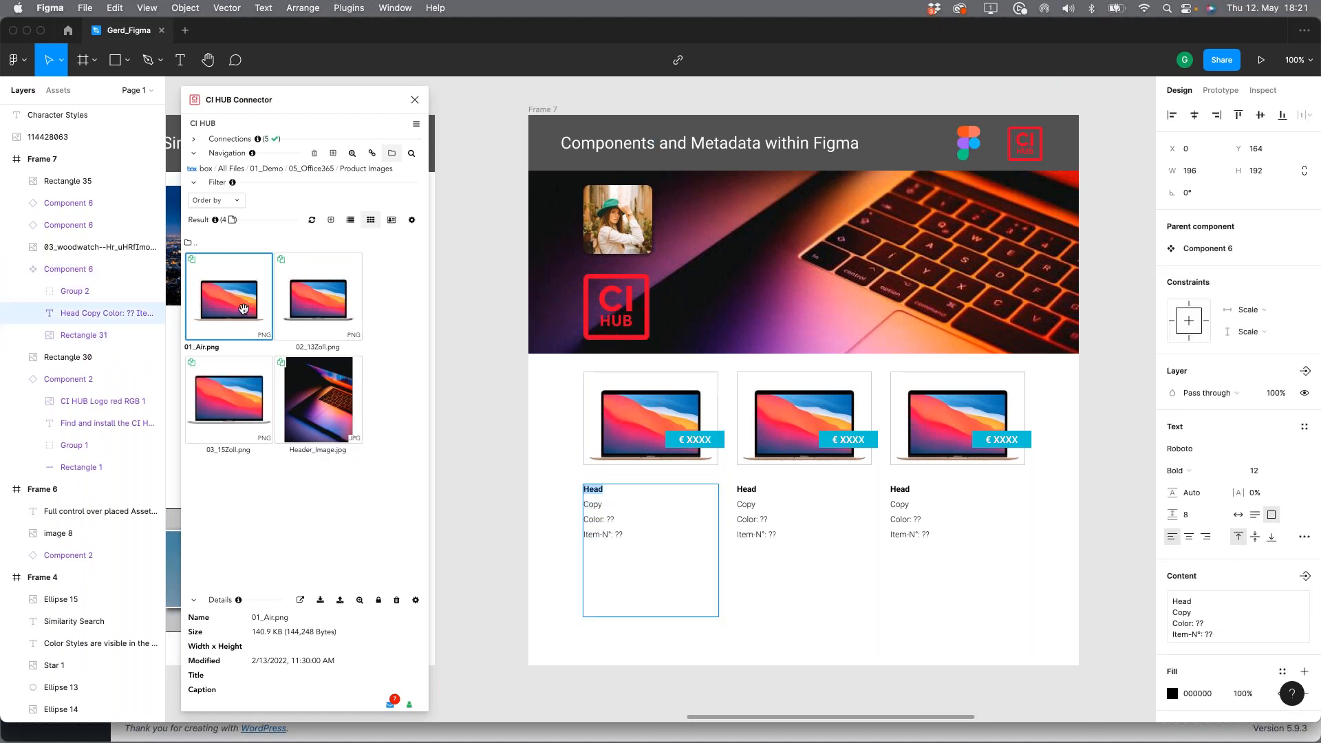
pyautogui.doubleClick(244, 309)
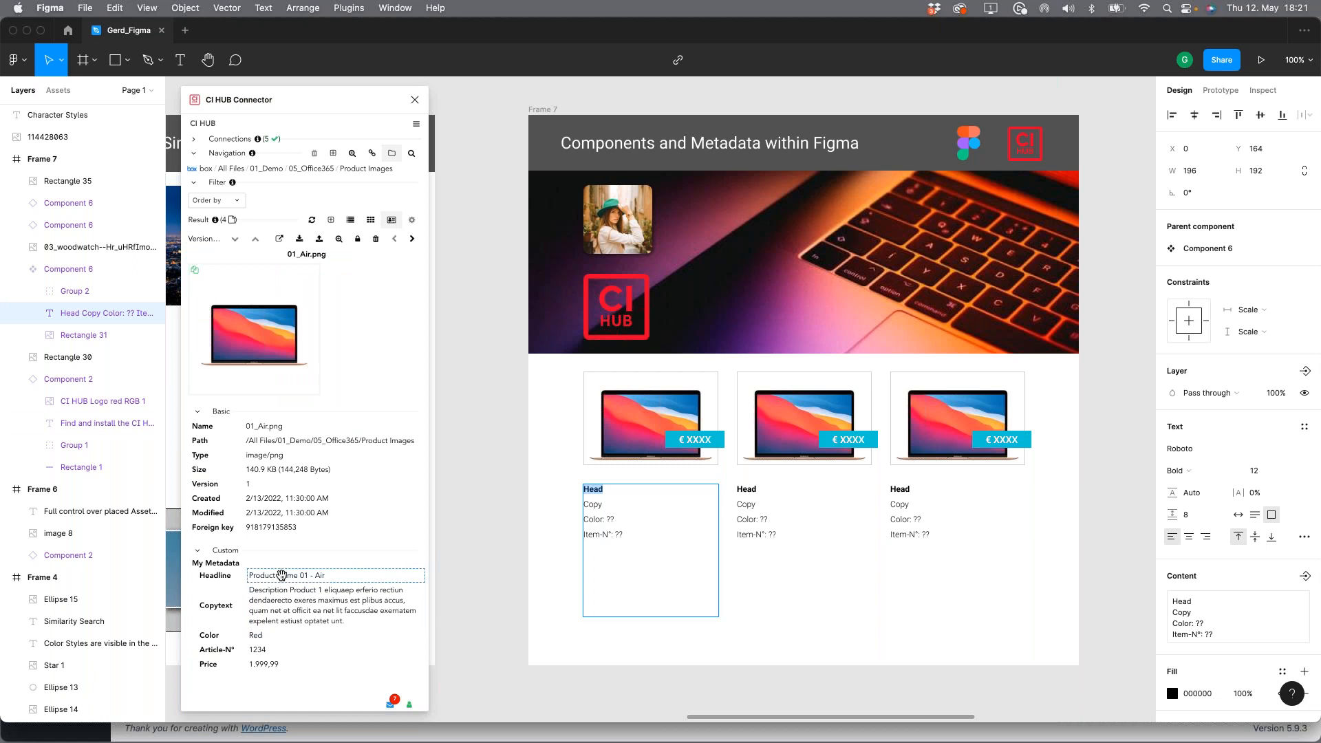
pyautogui.click(281, 575)
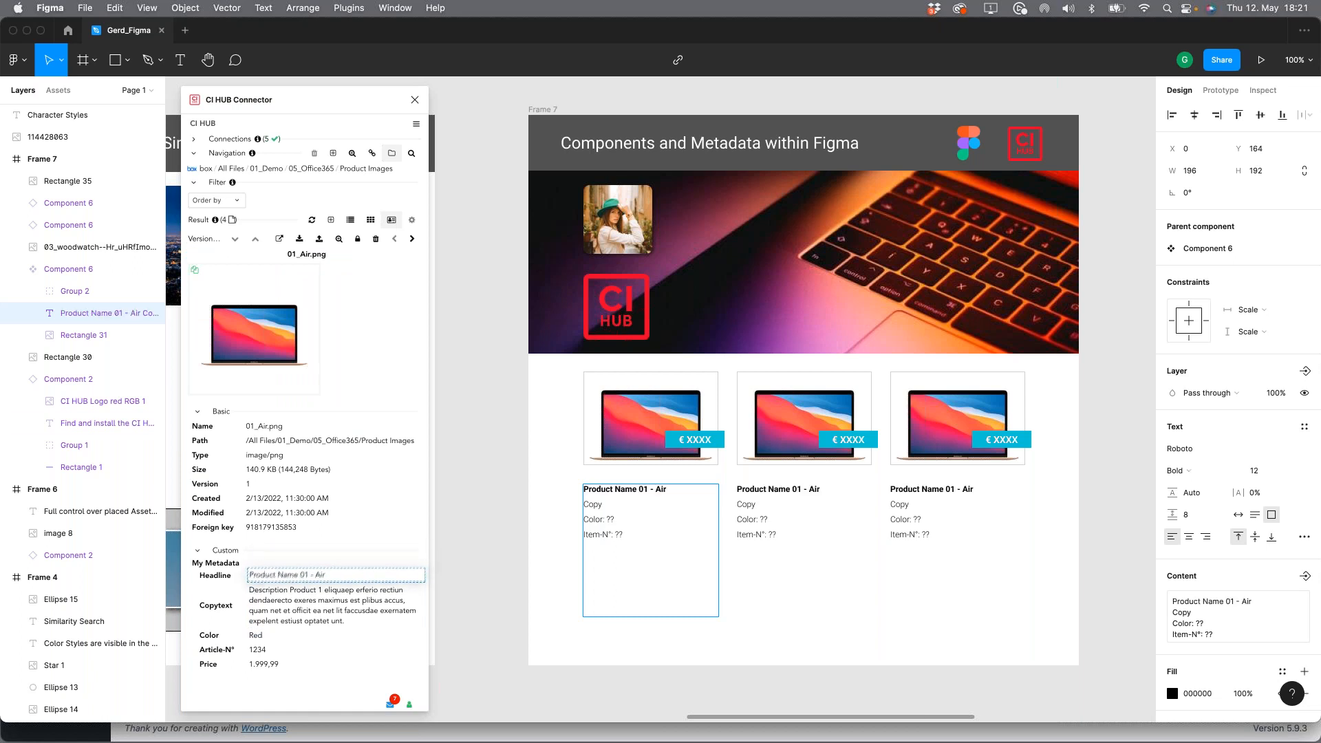
# Step: Insert the Copytext, Color Red and Article-N° 1234 metadata of 01_Air.png into the first product component's copy, color and item-number lines
pyautogui.click(583, 504)
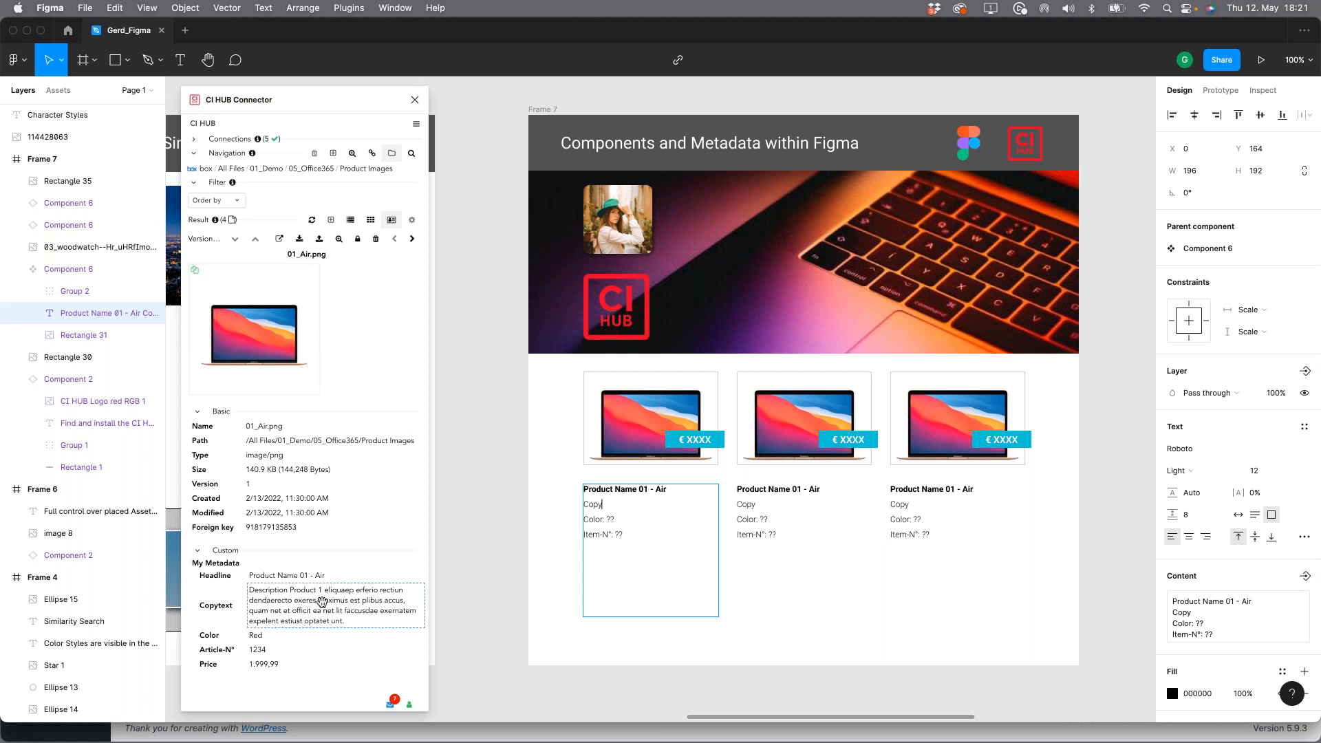
pyautogui.click(323, 604)
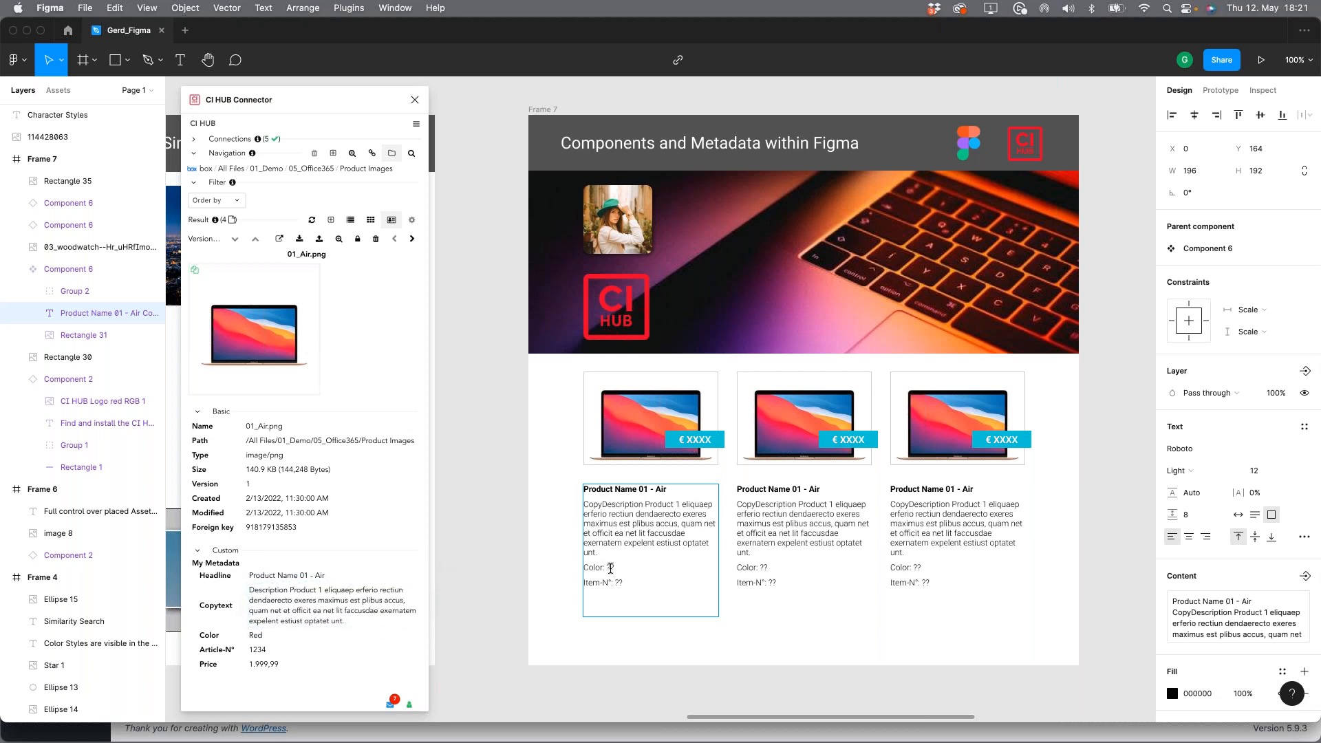
pyautogui.click(258, 635)
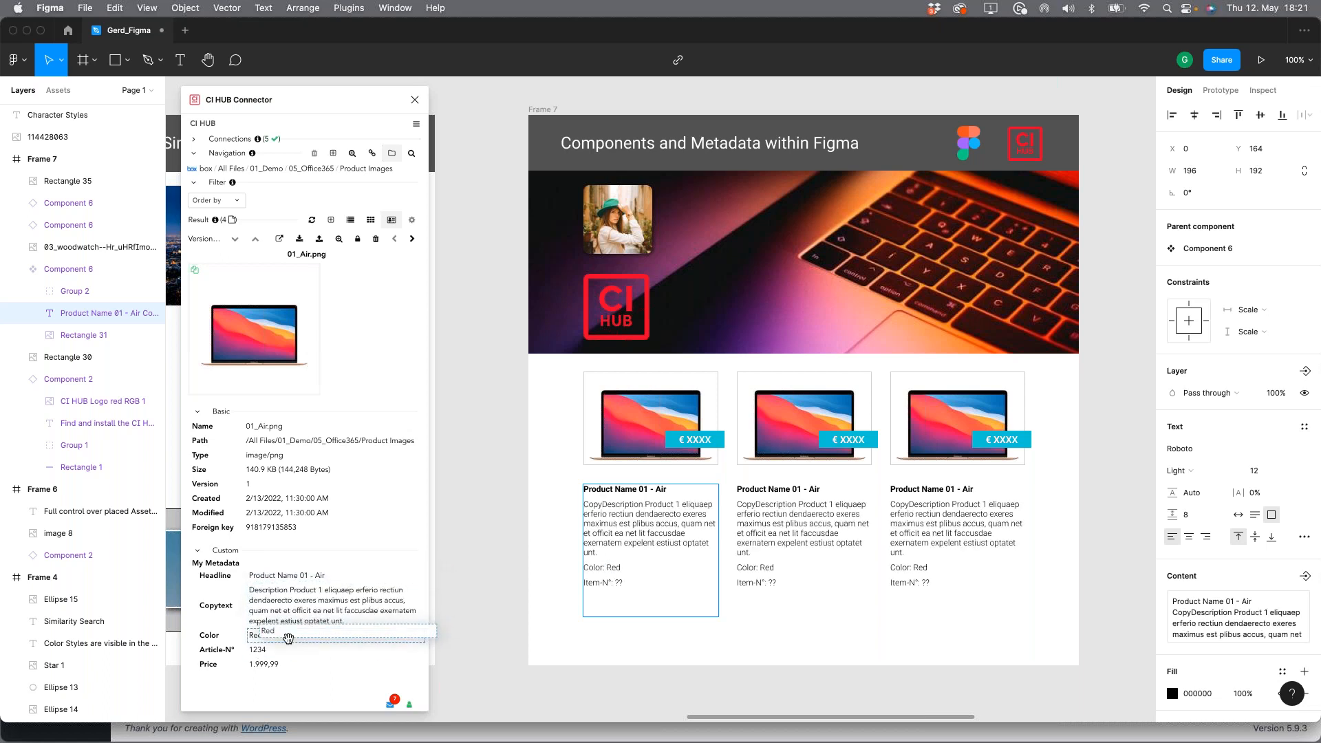
pyautogui.click(260, 649)
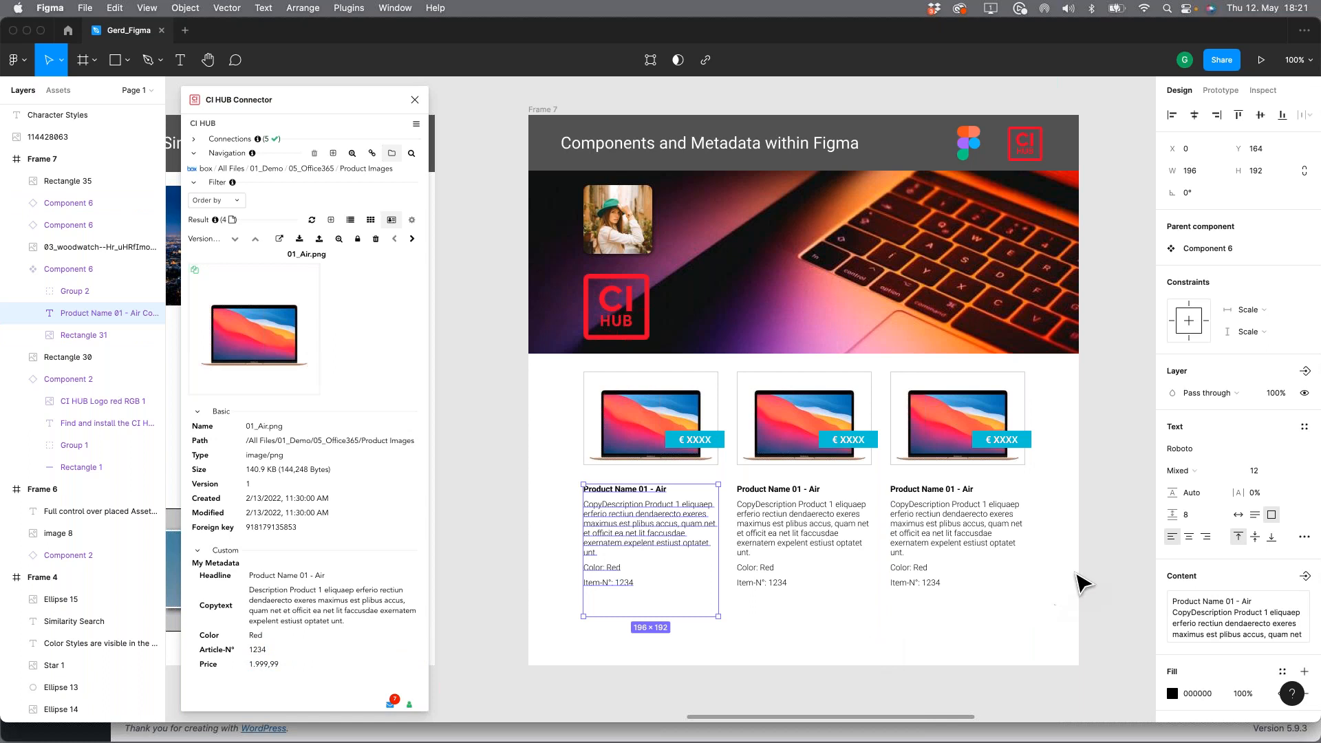
pyautogui.click(1108, 575)
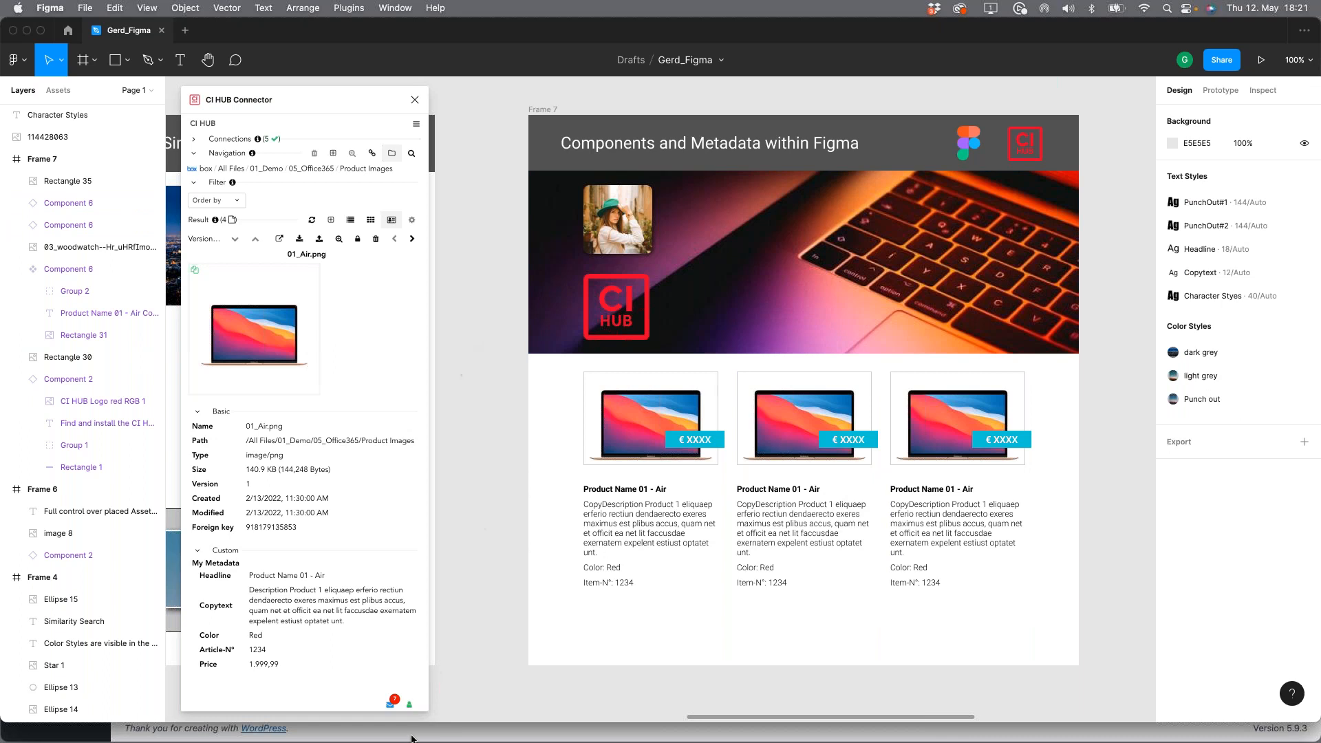
# Step: Switch to Sketch and arrange Artboard 2 beside the CI HUB Connector window showing the 03_Images folder
pyautogui.press('super+Tab')
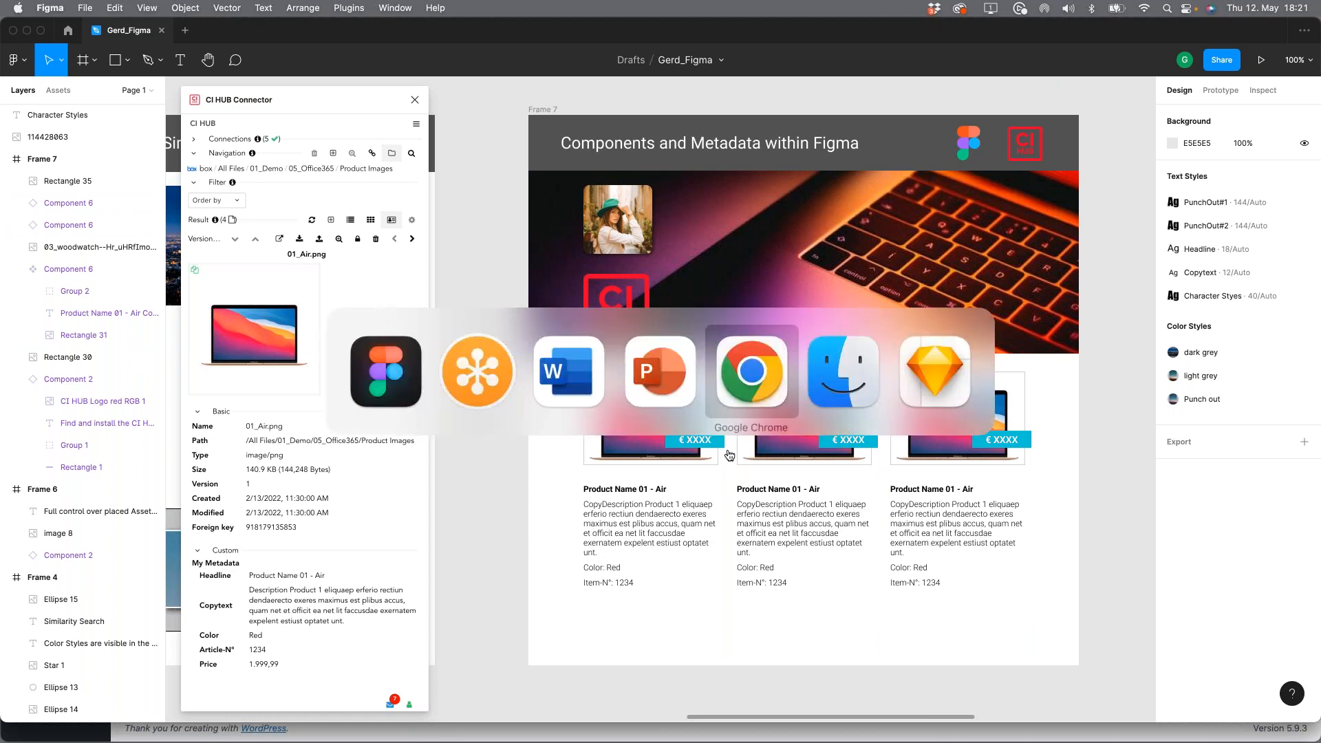
pyautogui.click(937, 378)
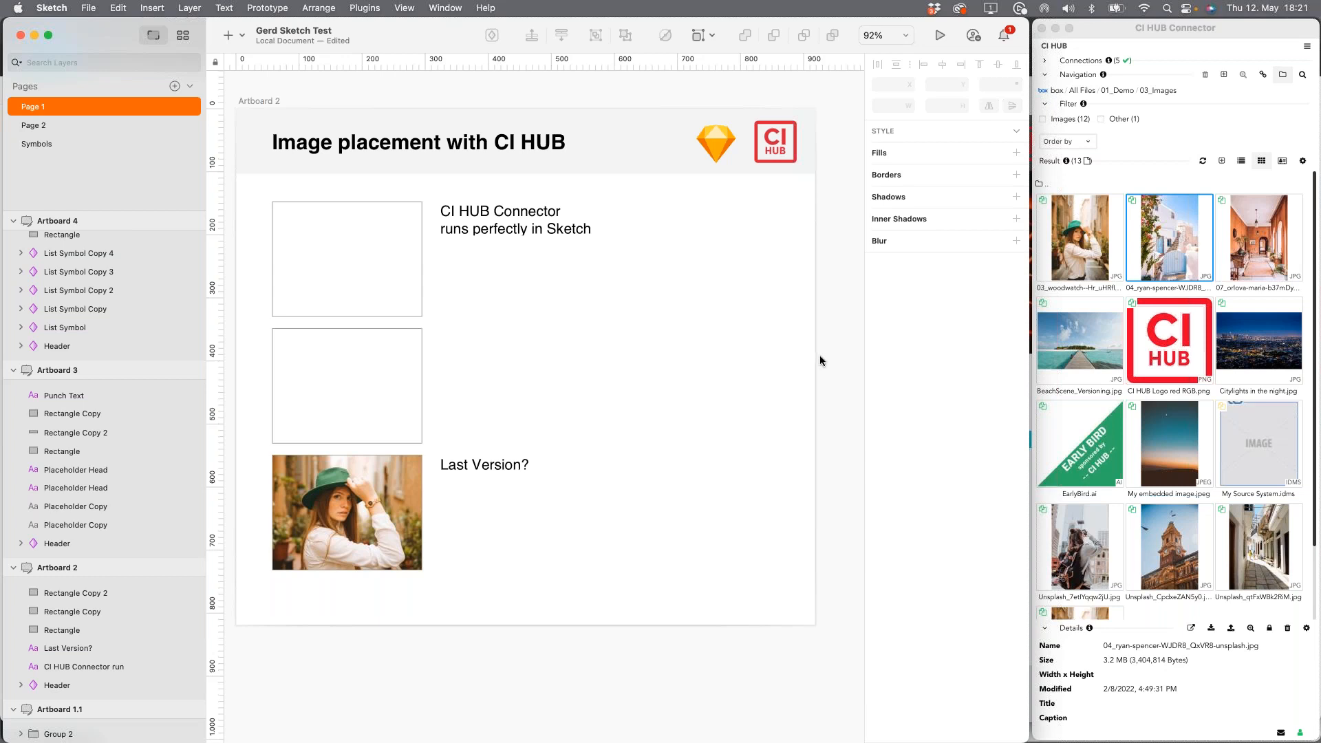
pyautogui.moveTo(643, 305)
pyautogui.mouseDown()
pyautogui.moveTo(625, 336)
pyautogui.moveTo(666, 348)
pyautogui.mouseUp()
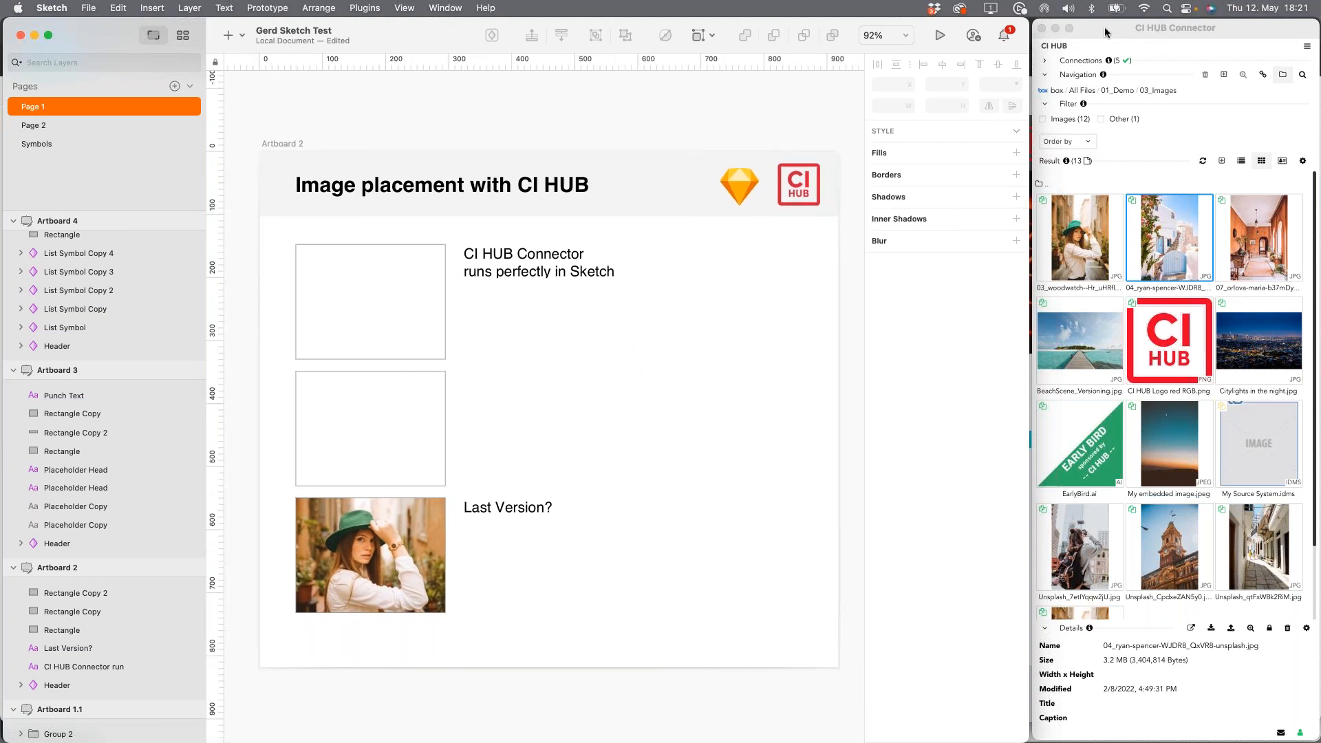
pyautogui.moveTo(1101, 33)
pyautogui.mouseDown()
pyautogui.moveTo(844, 107)
pyautogui.moveTo(626, 128)
pyautogui.moveTo(1107, 27)
pyautogui.mouseUp()
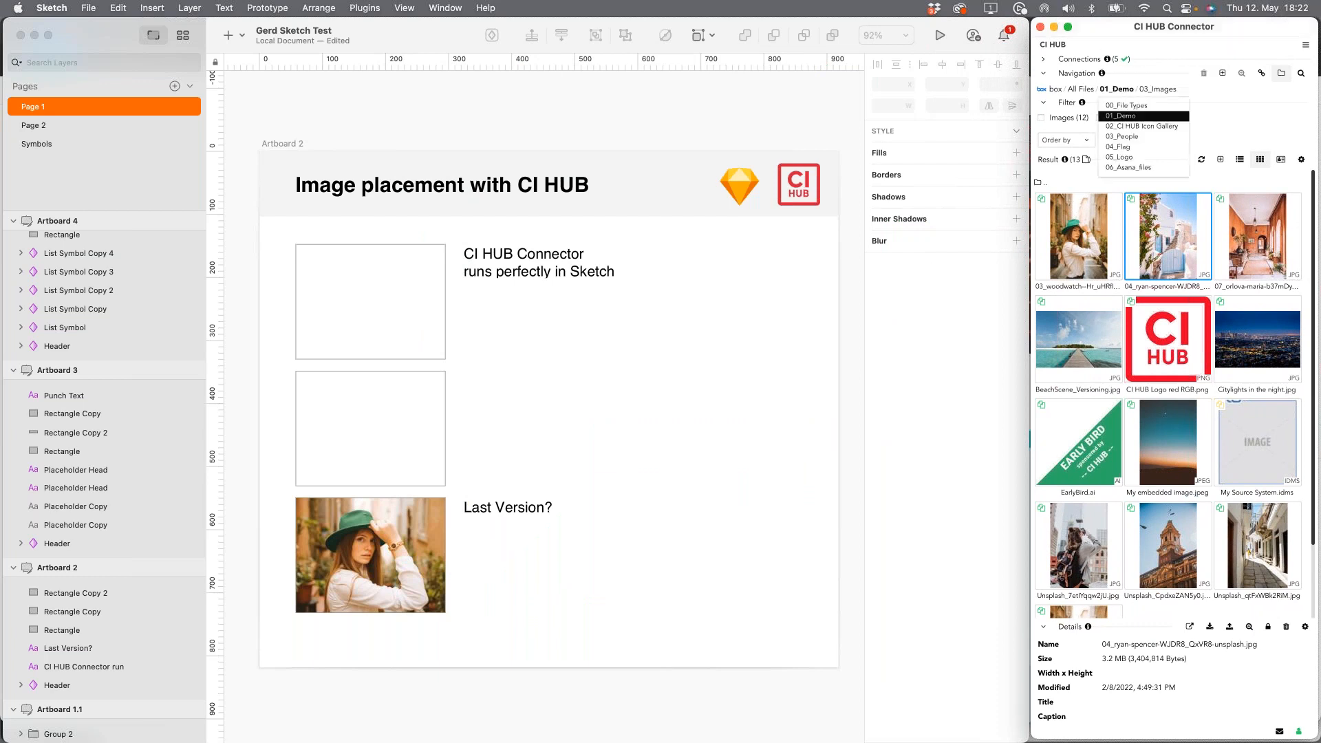
pyautogui.click(746, 395)
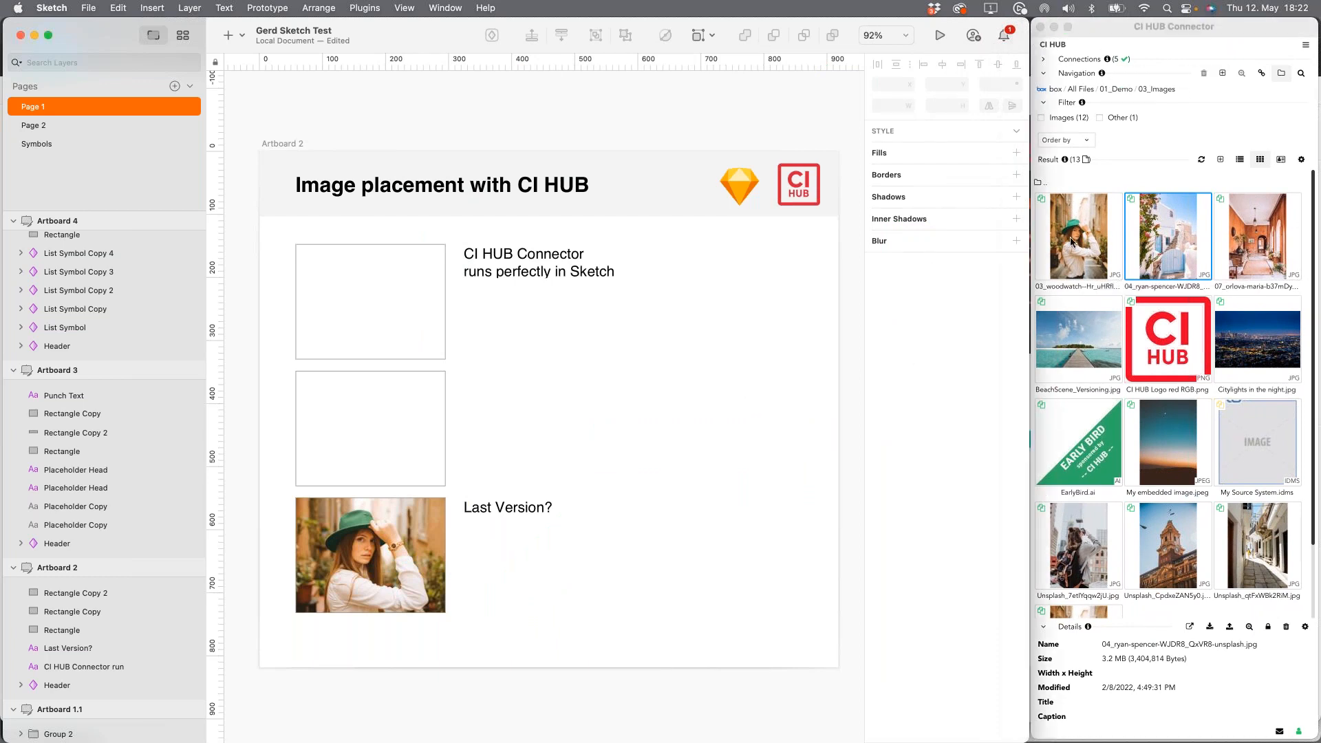
# Step: Review the conversion and placement options for using 04_ryan-spencer-WJDR8_QxVR8-unsplash.jpg without applying them
pyautogui.click(1072, 241)
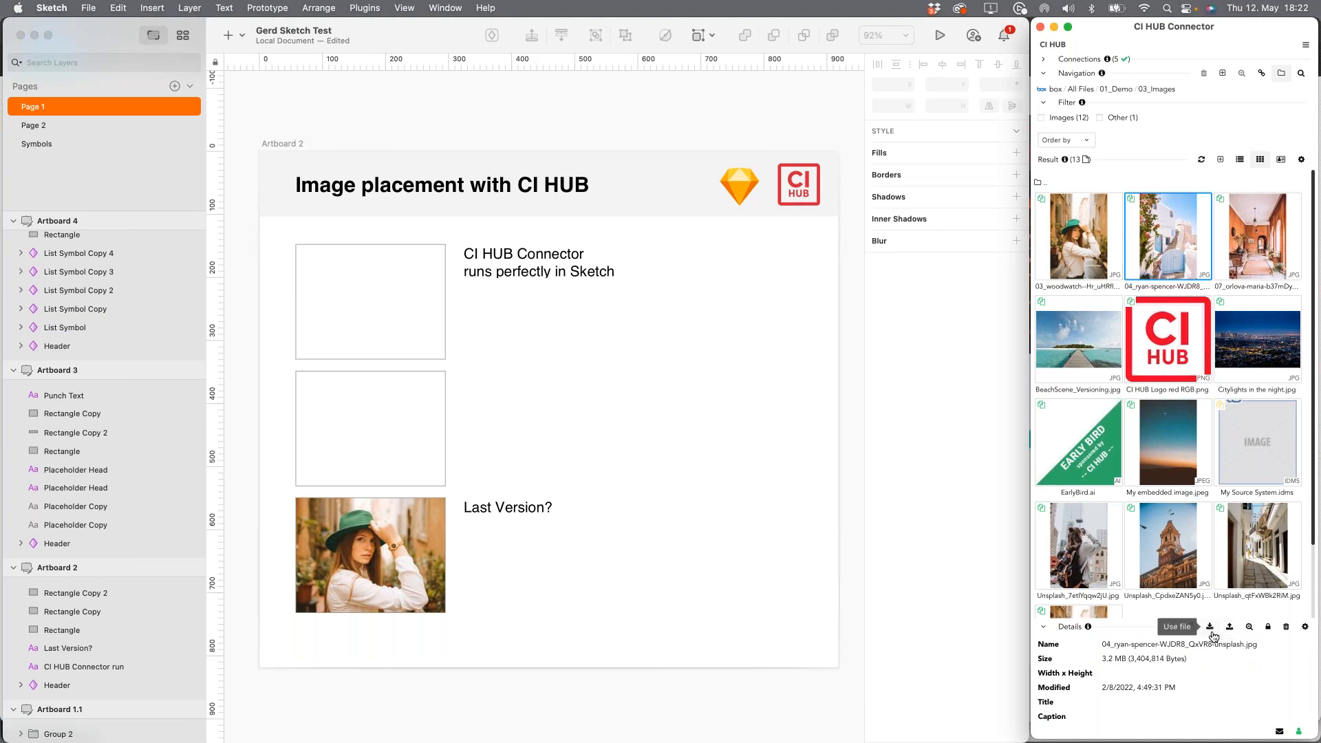
pyautogui.click(1211, 628)
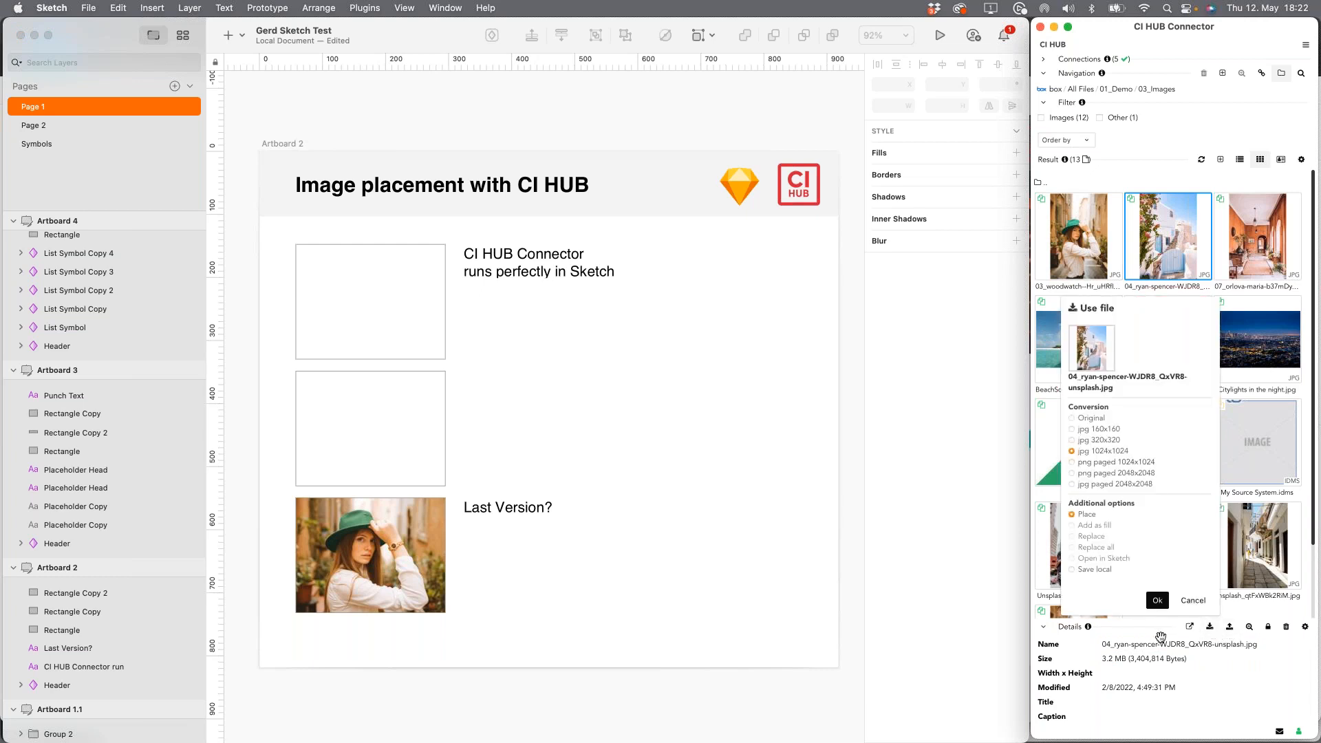
pyautogui.click(1192, 605)
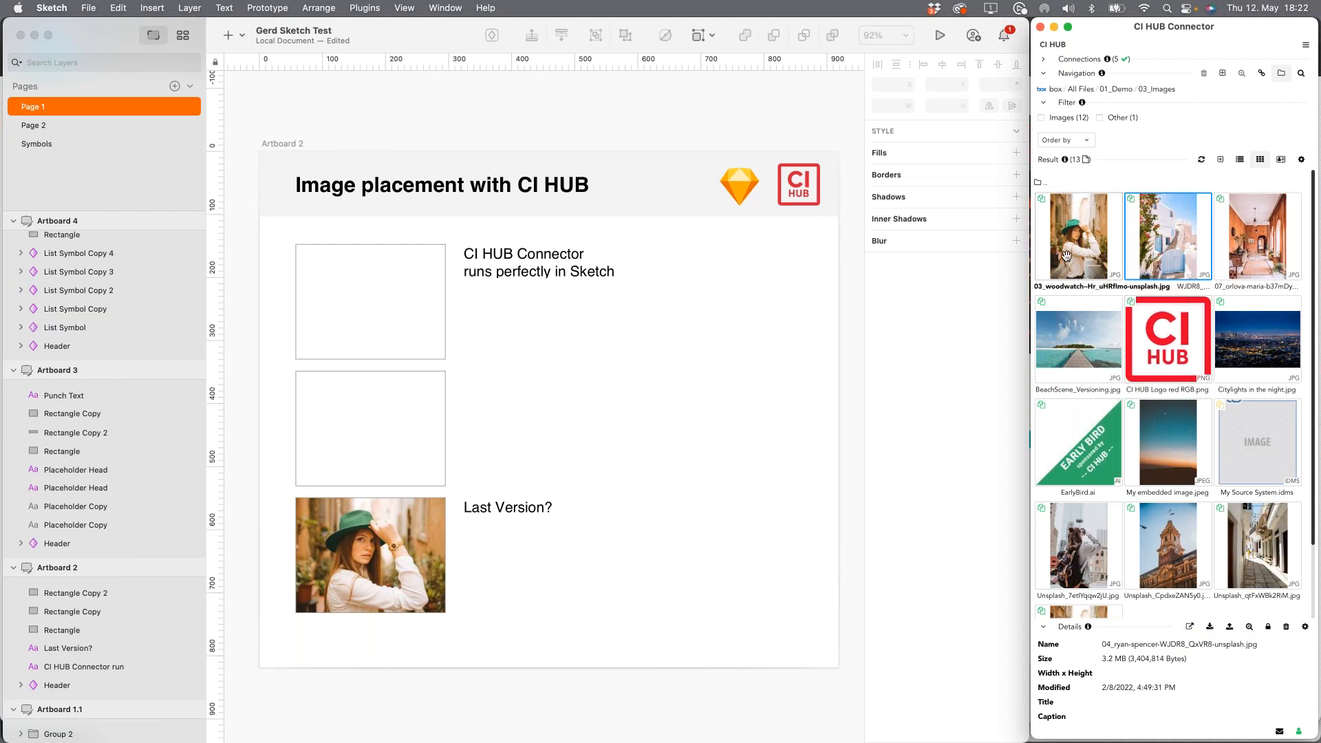
# Step: Place 04_ryan-spencer-WJDR8_QxVR8-unsplash.jpg as a standalone image on Artboard 2 and undo the placement
pyautogui.moveTo(1163, 237); pyautogui.dragTo(805, 368)
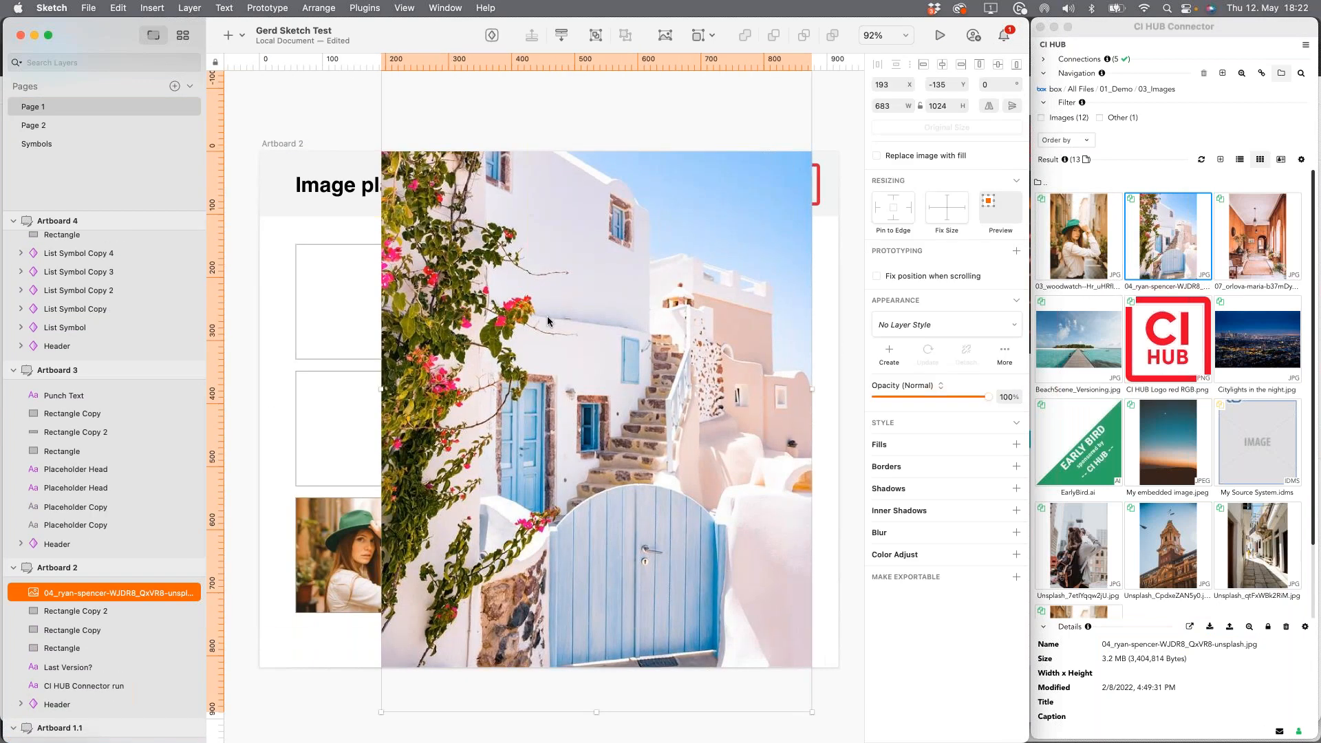
pyautogui.press('super+z')
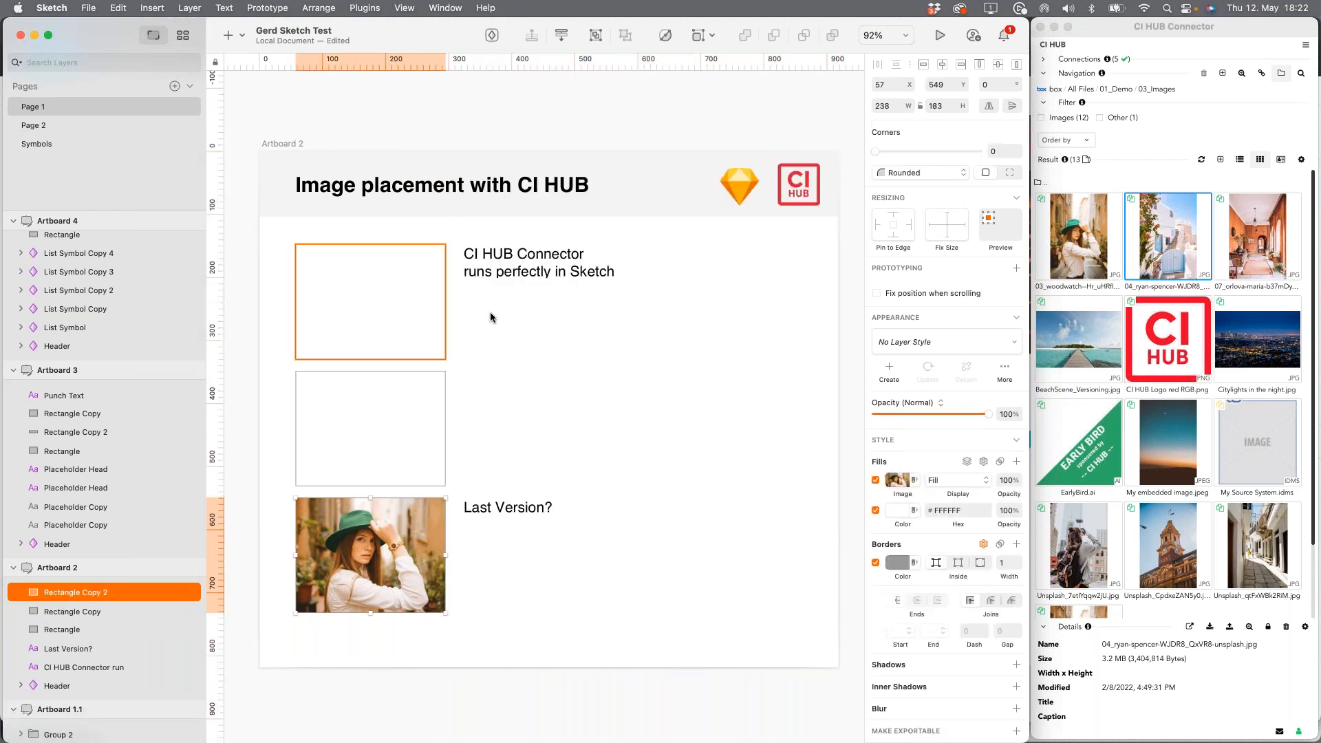
# Step: Add 04_ryan-spencer-WJDR8_QxVR8-unsplash.jpg as a fill to the topmost empty rectangle on Artboard 2
pyautogui.click(445, 325)
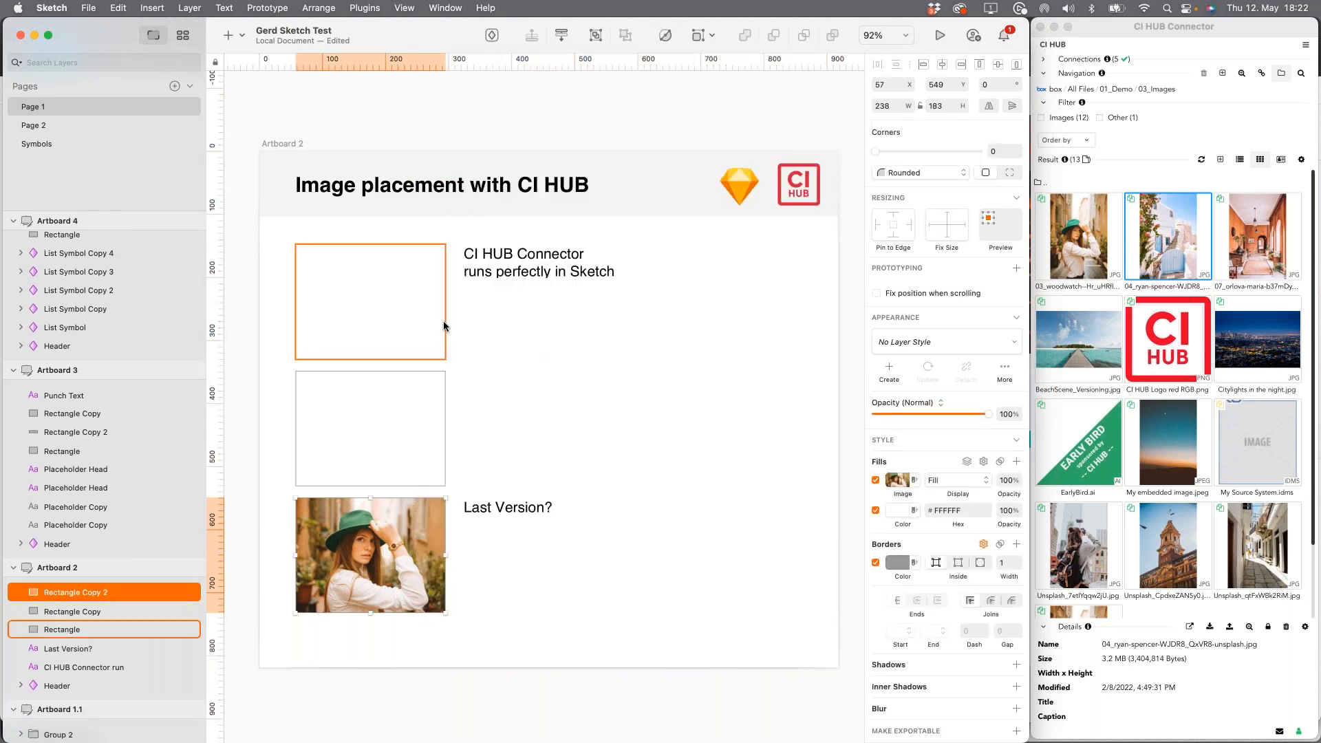
pyautogui.rightClick(1170, 249)
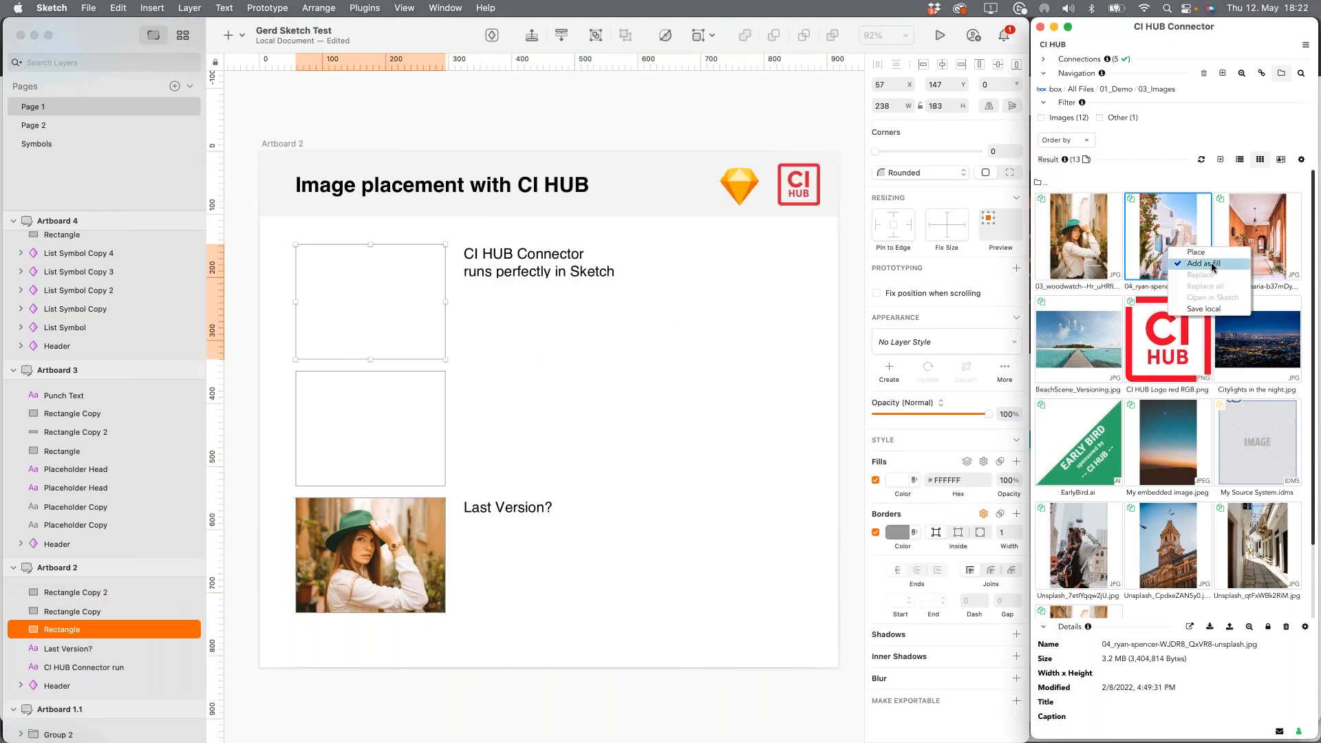
pyautogui.click(1213, 267)
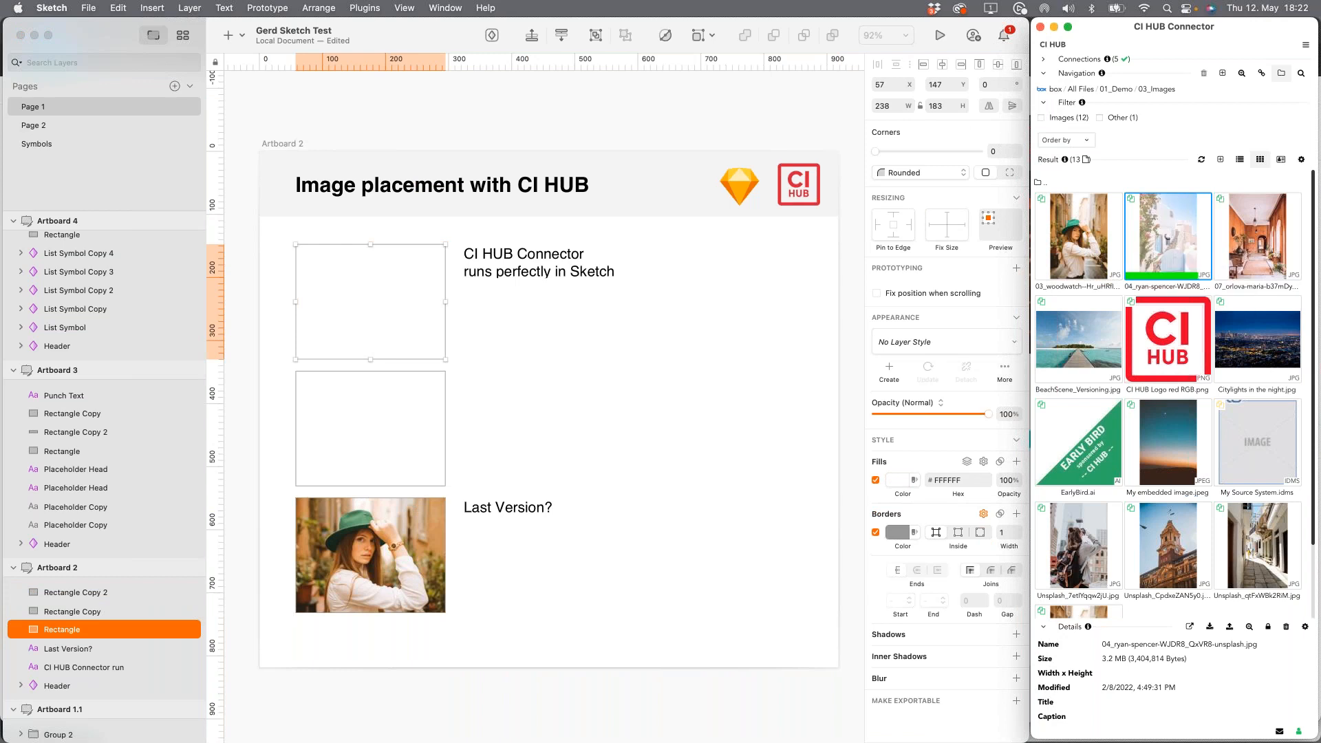
pyautogui.click(712, 438)
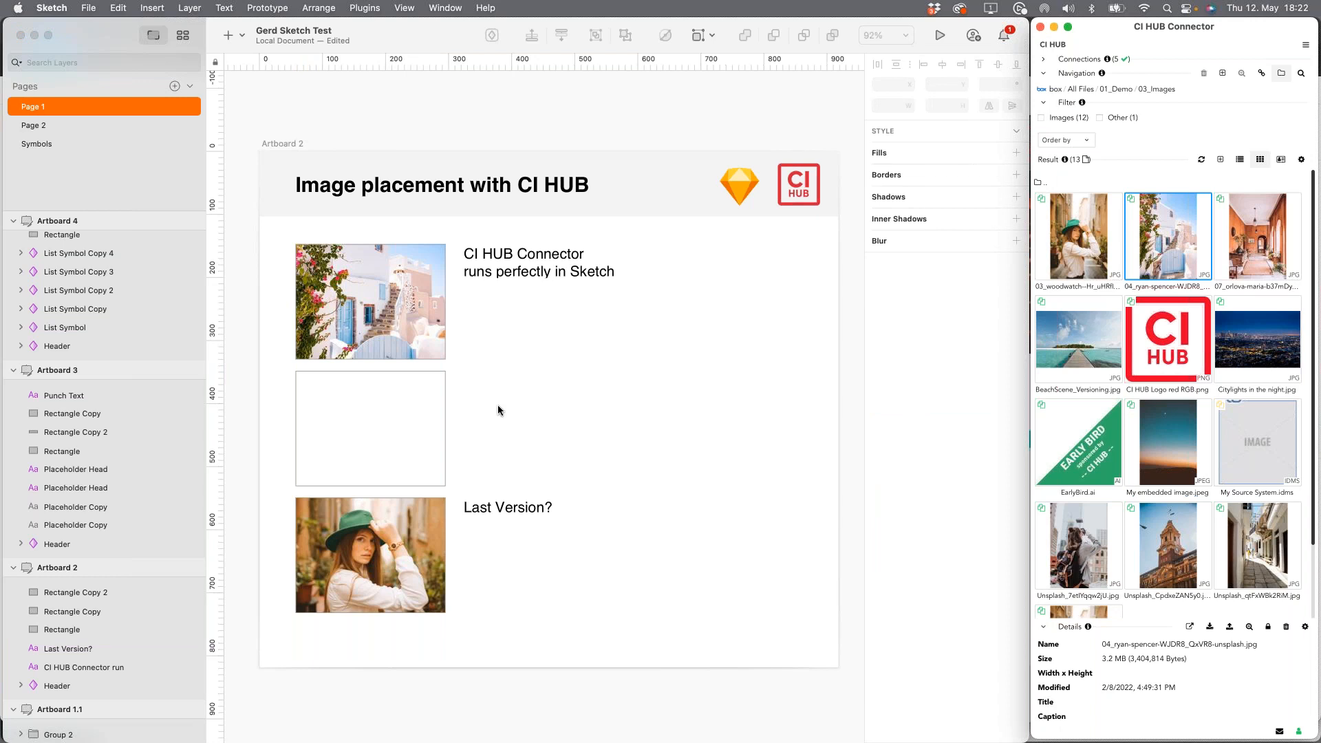
# Step: Switch to Google Chrome and open the WordPress draft post "Rethink your way of working" for editing
pyautogui.press('super+Tab')
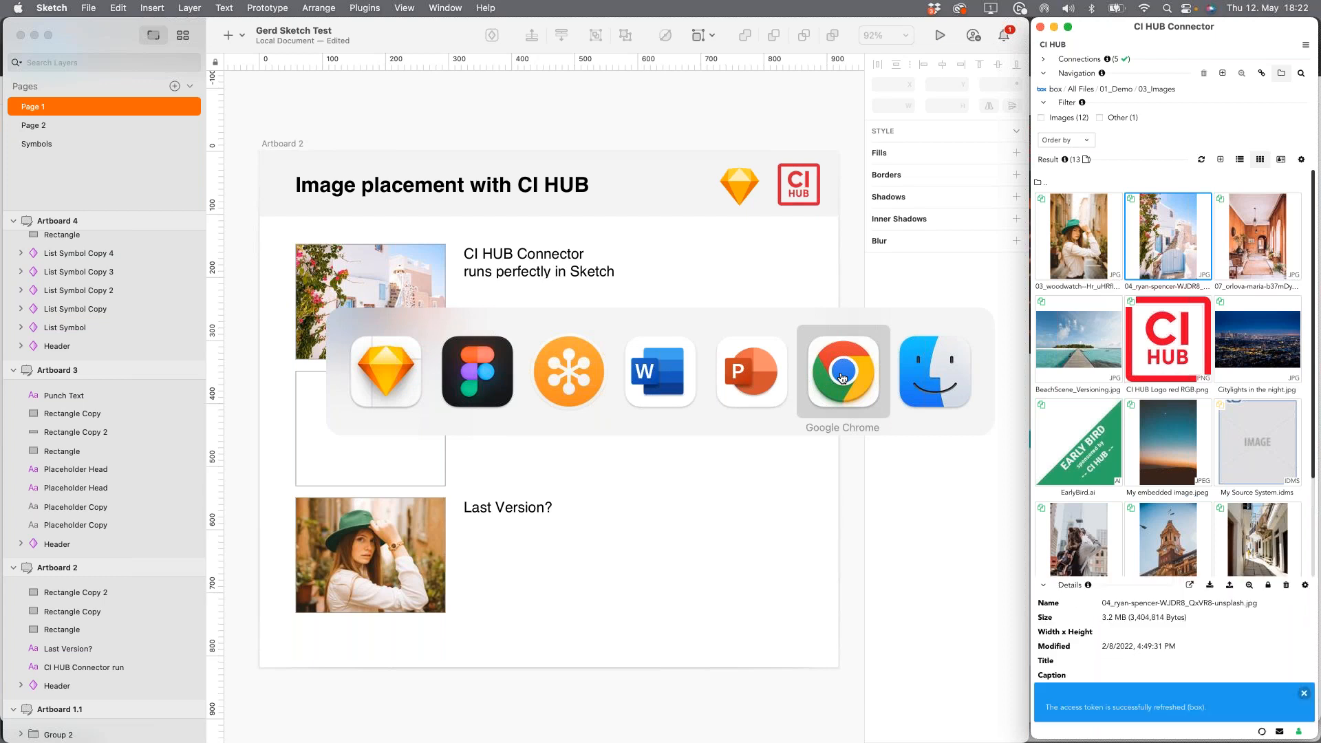
pyautogui.click(842, 377)
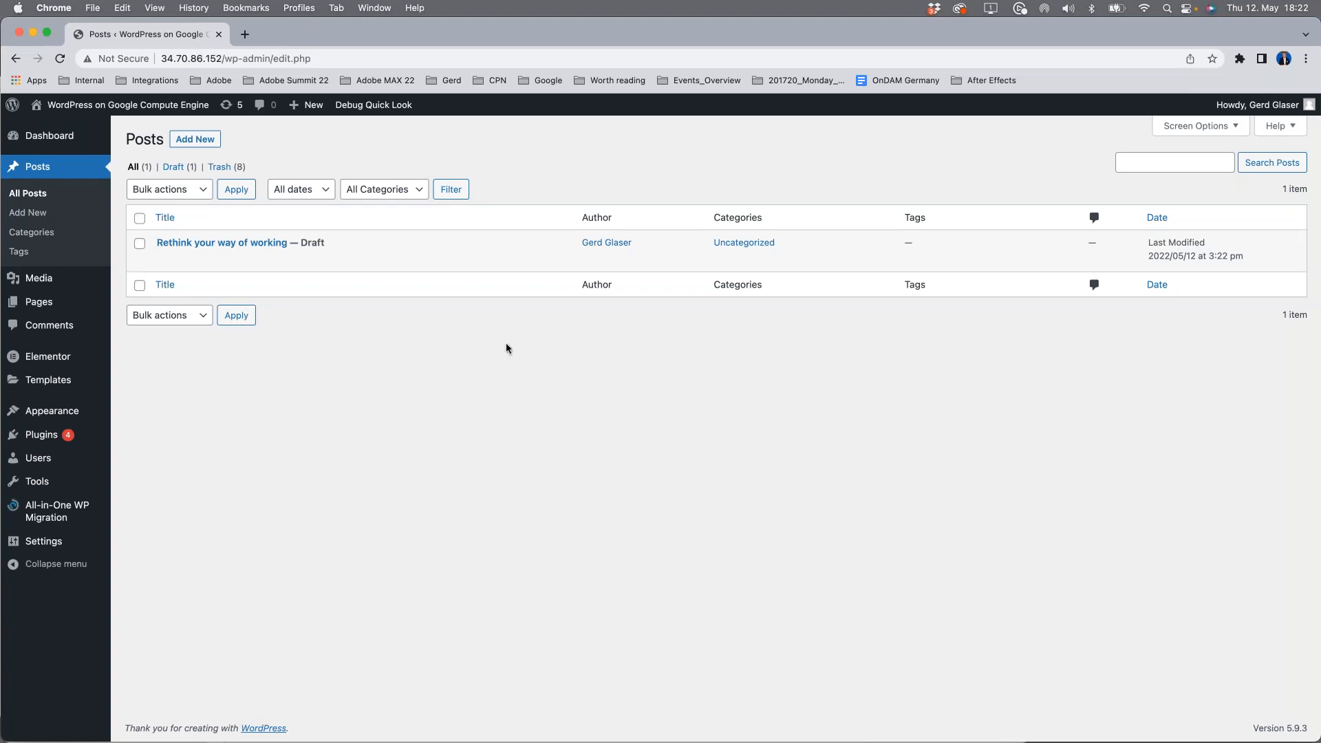
pyautogui.click(205, 244)
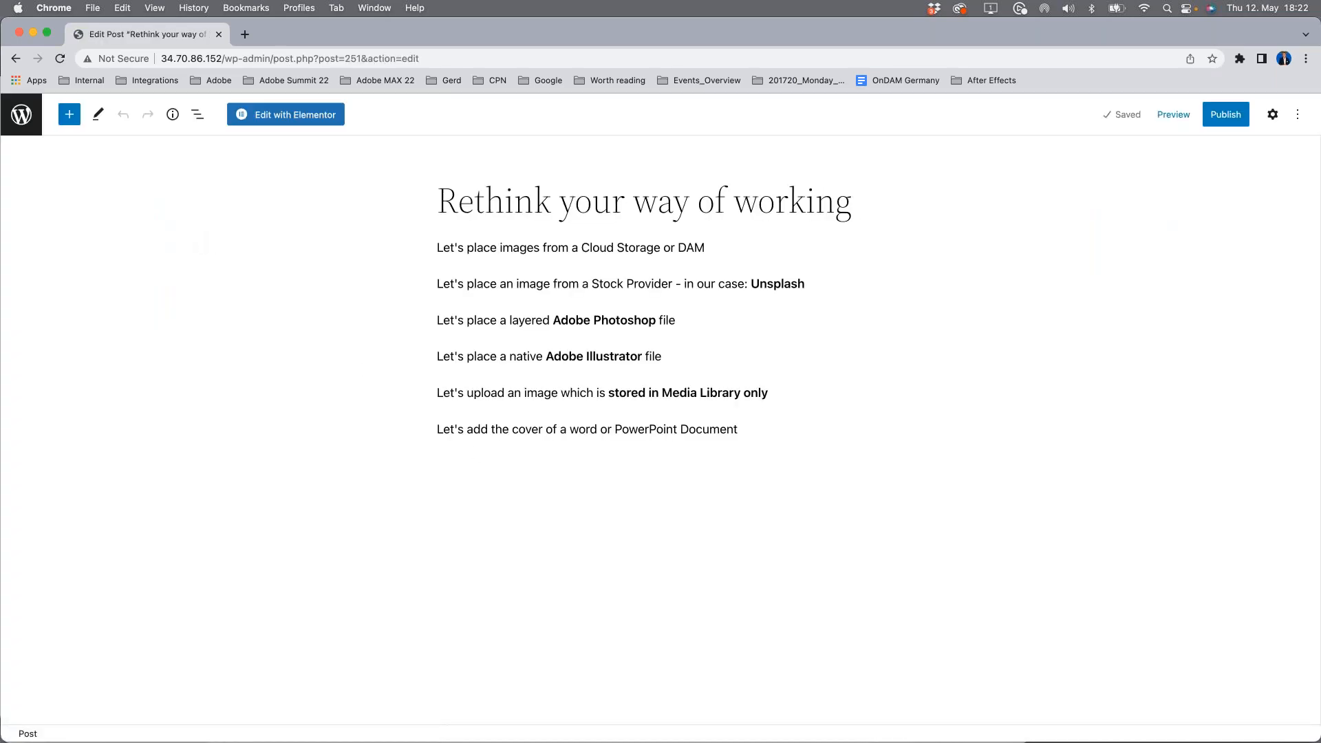
# Step: Insert an image block below the "Cloud Storage or DAM" paragraph and open the media library for it
pyautogui.click(717, 246)
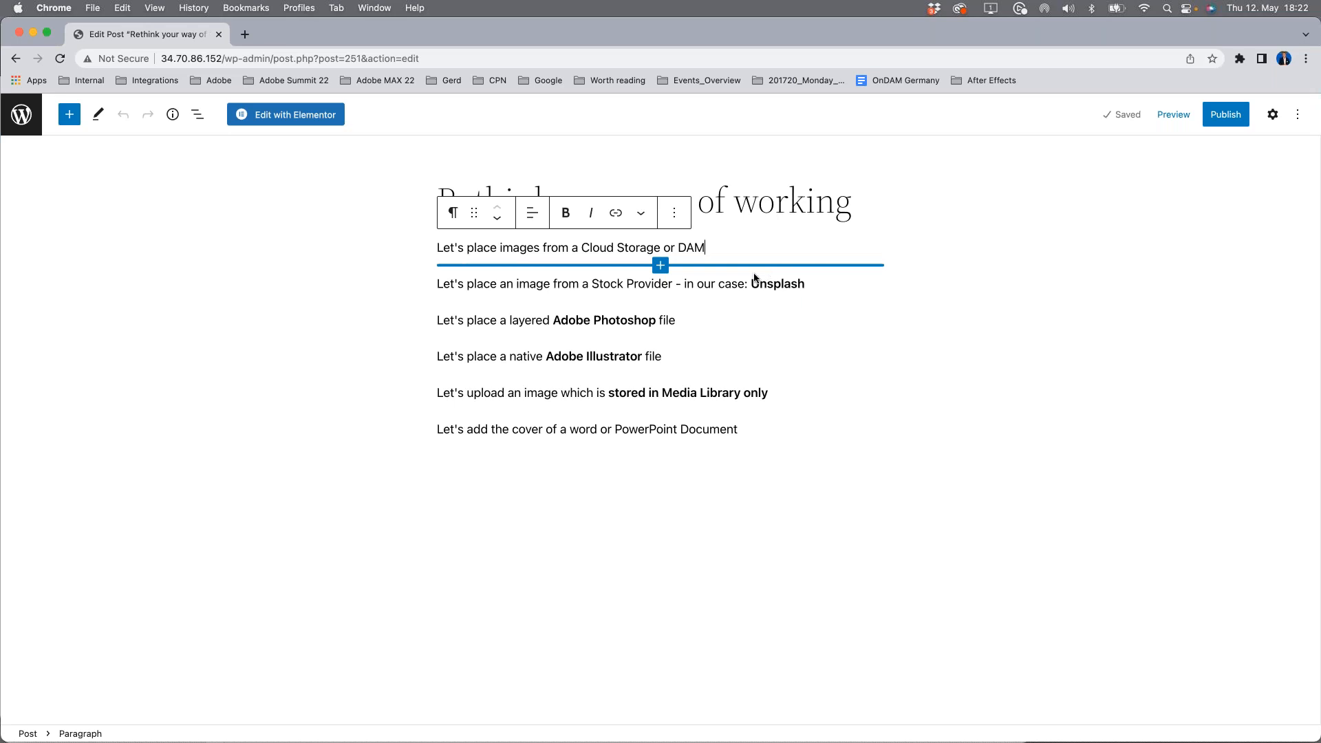
pyautogui.click(659, 266)
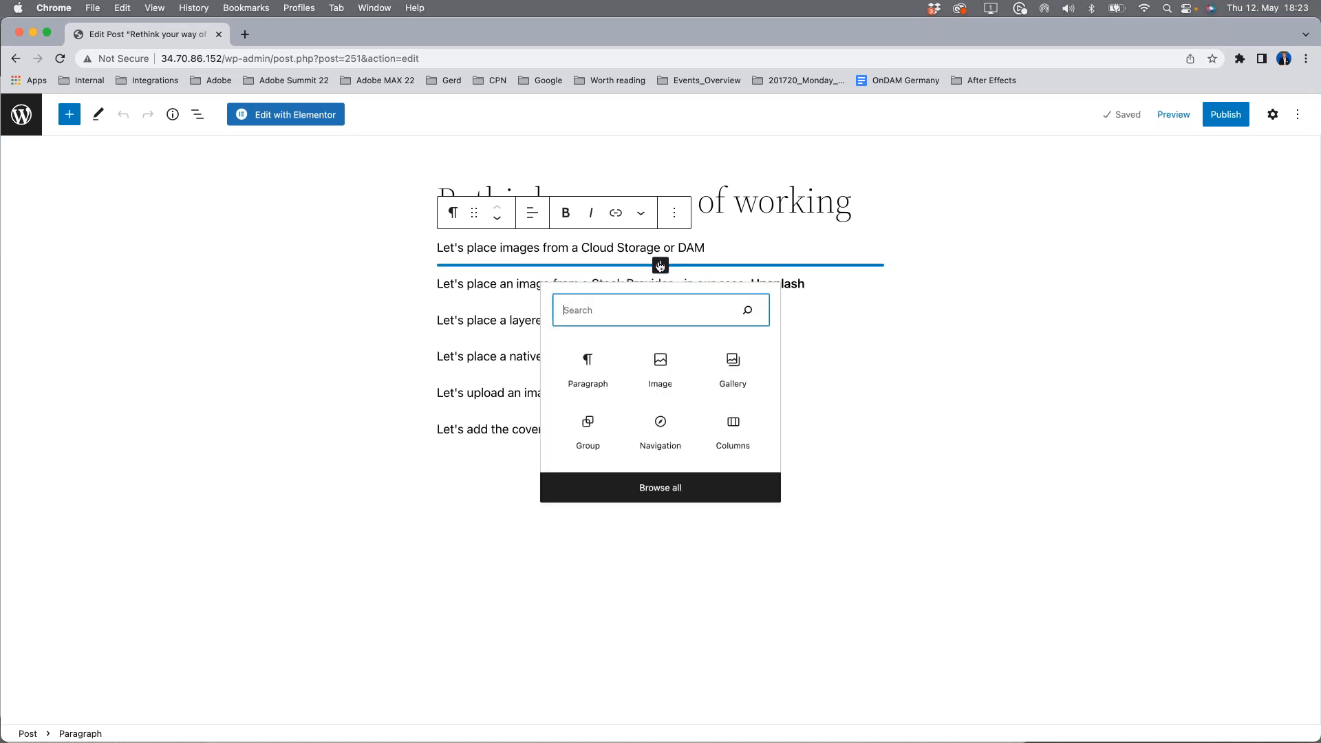
pyautogui.click(661, 362)
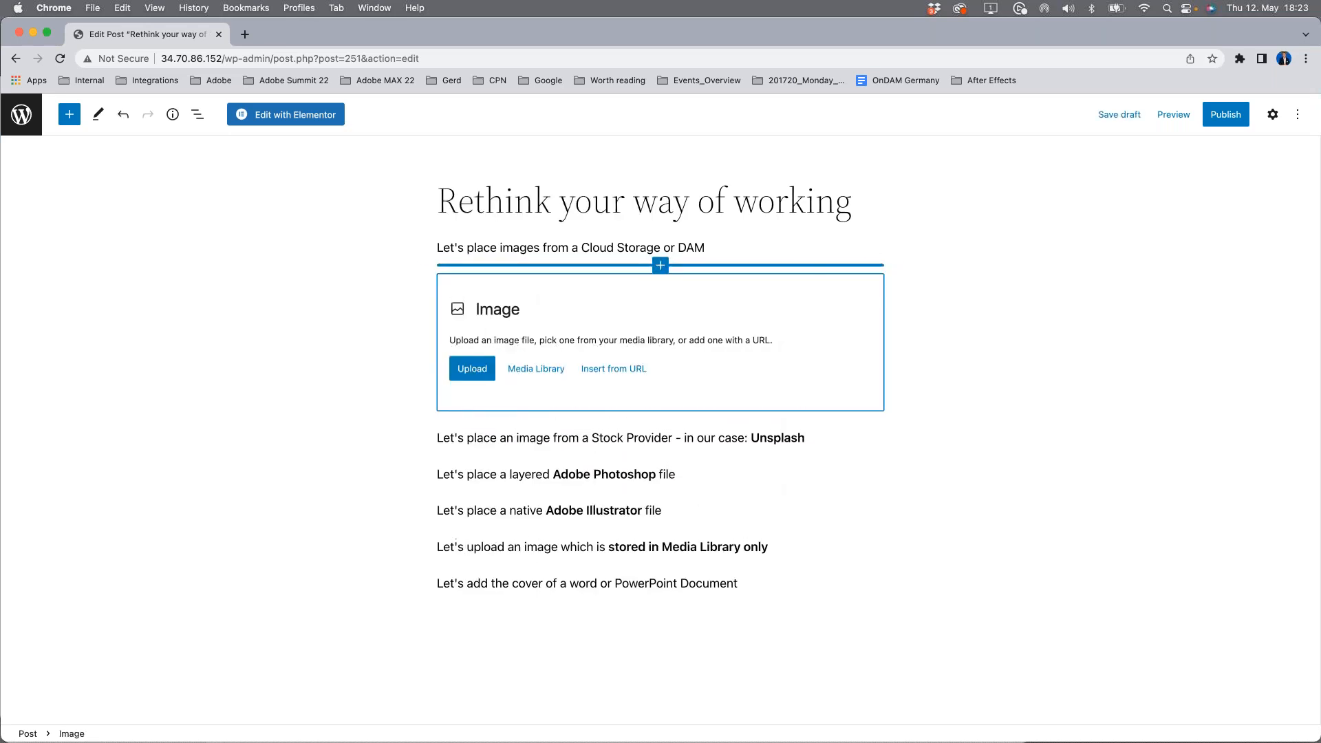
pyautogui.click(536, 371)
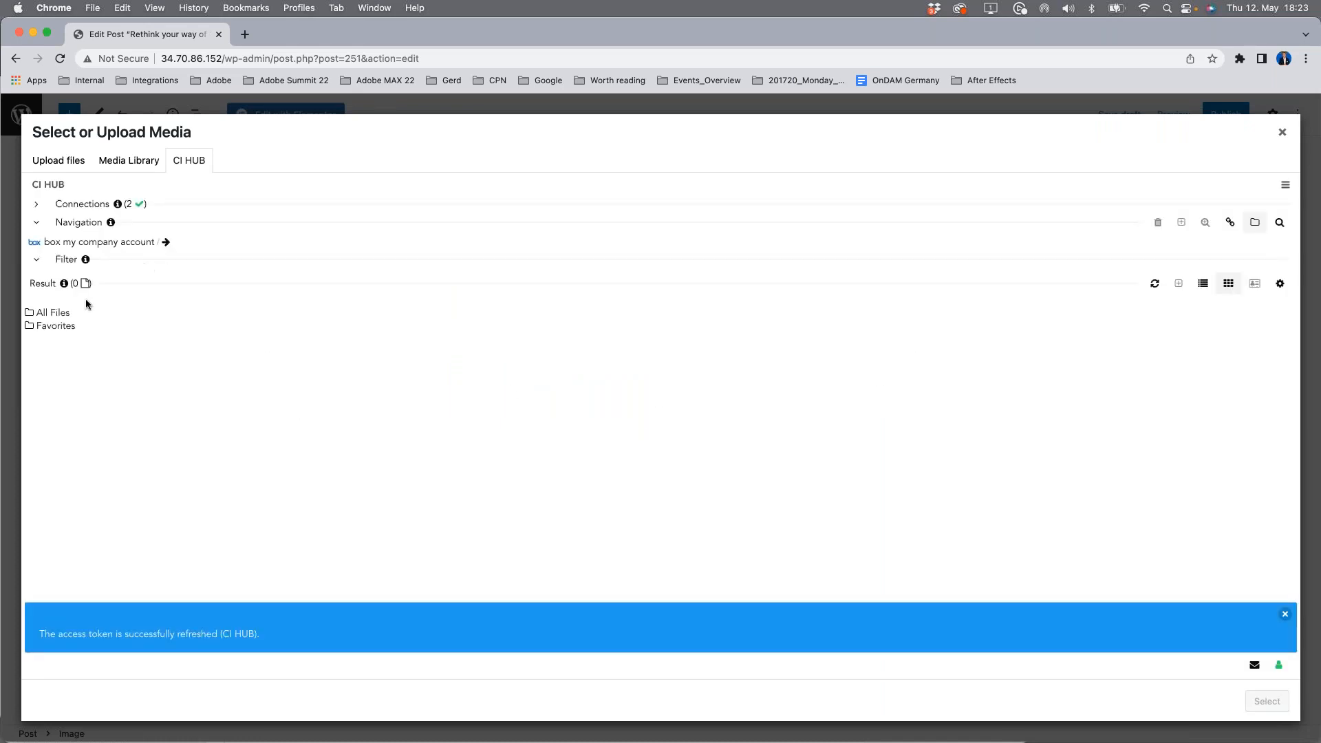
# Step: Examine which accounts and connections CI HUB offers in the media selection dialog
pyautogui.click(41, 244)
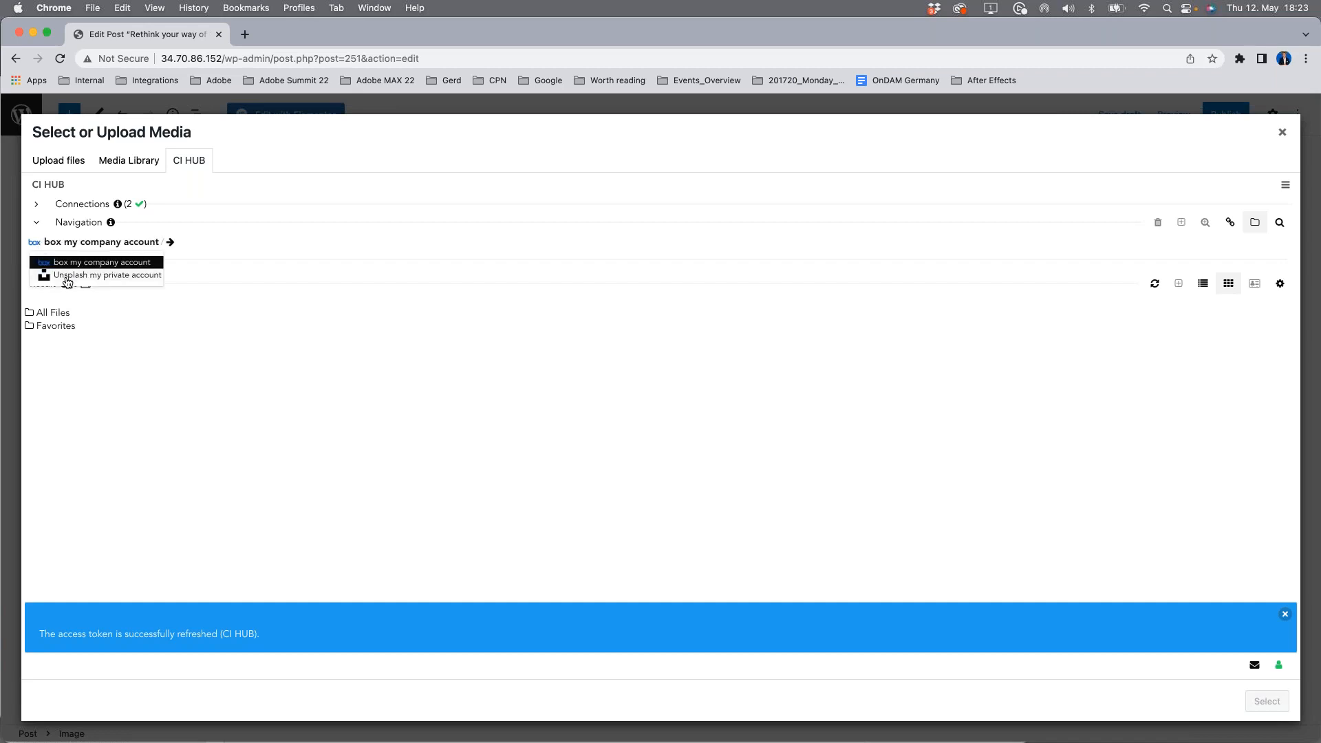
pyautogui.click(36, 204)
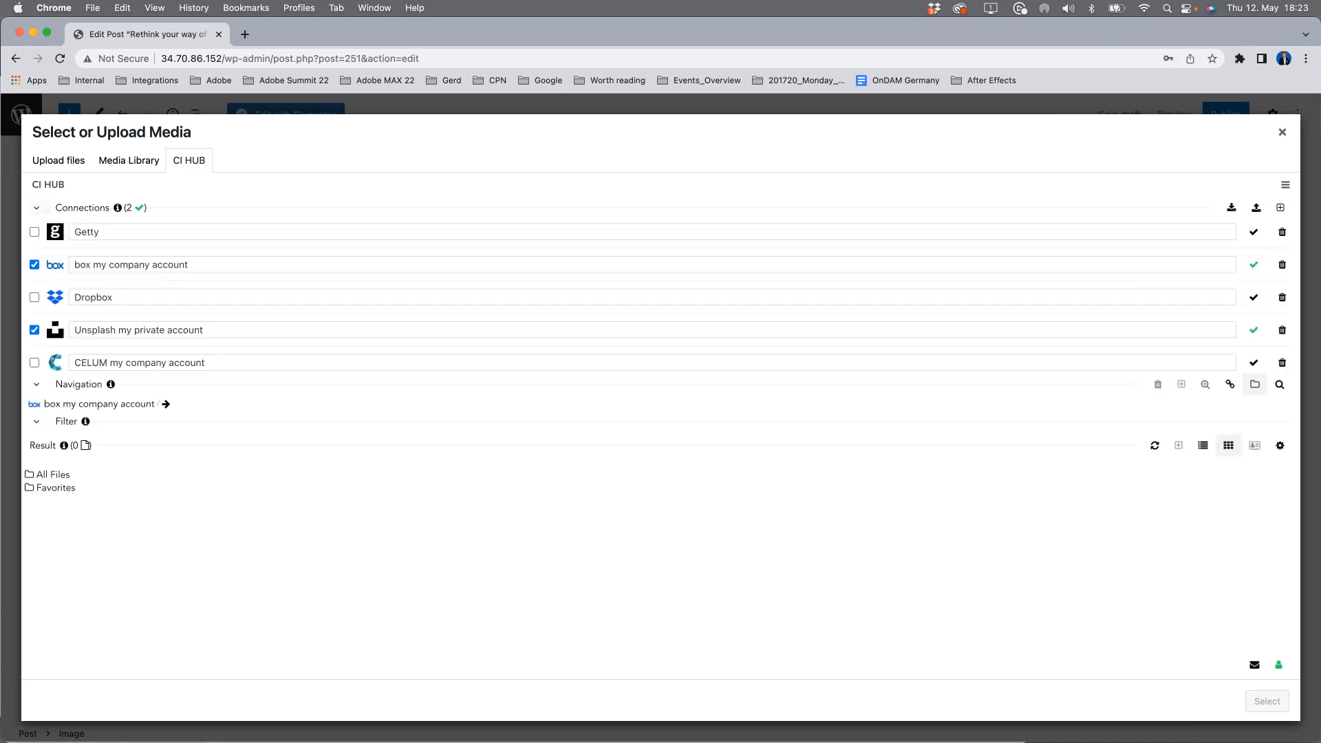
pyautogui.click(37, 209)
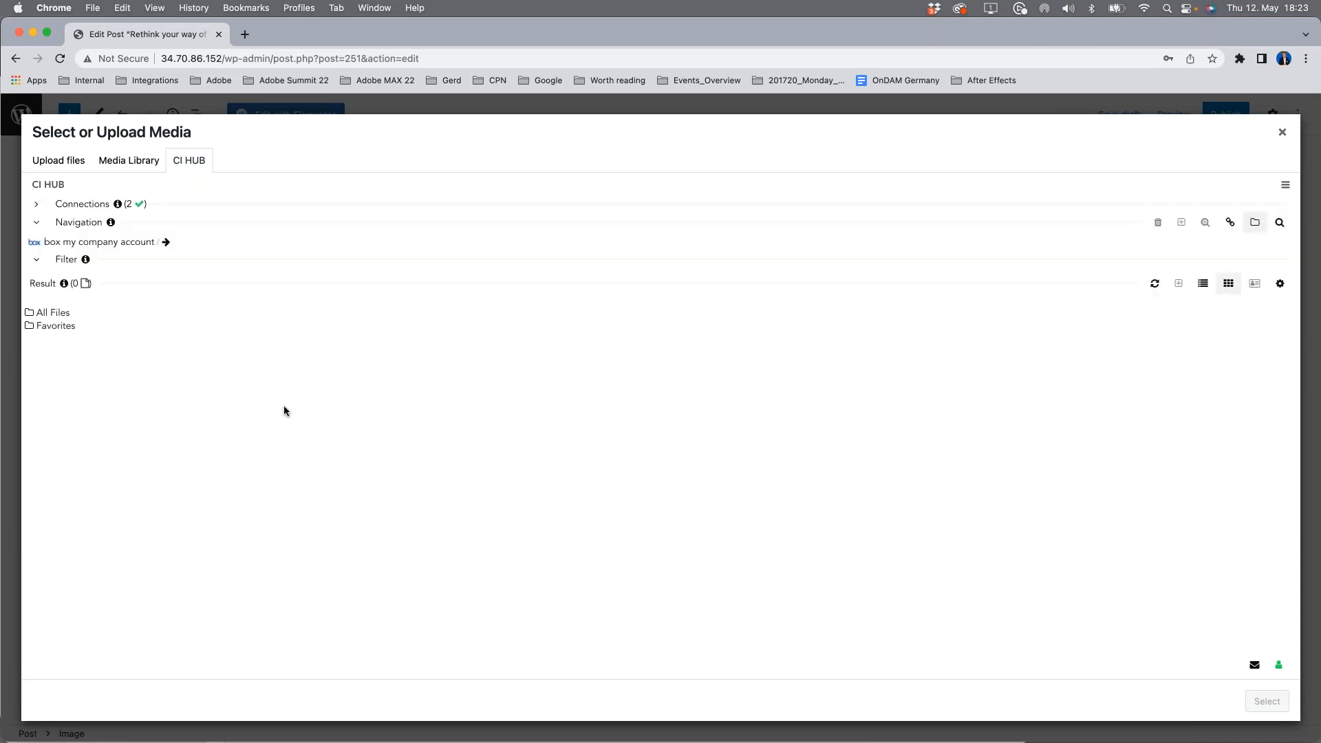
# Step: Insert 03_woodwatch--Hr_uHRflmo-unsplash.jpg from the box folder 01_Demo/03_Images into the image block, converted to jpg 1024x1024
pyautogui.click(63, 314)
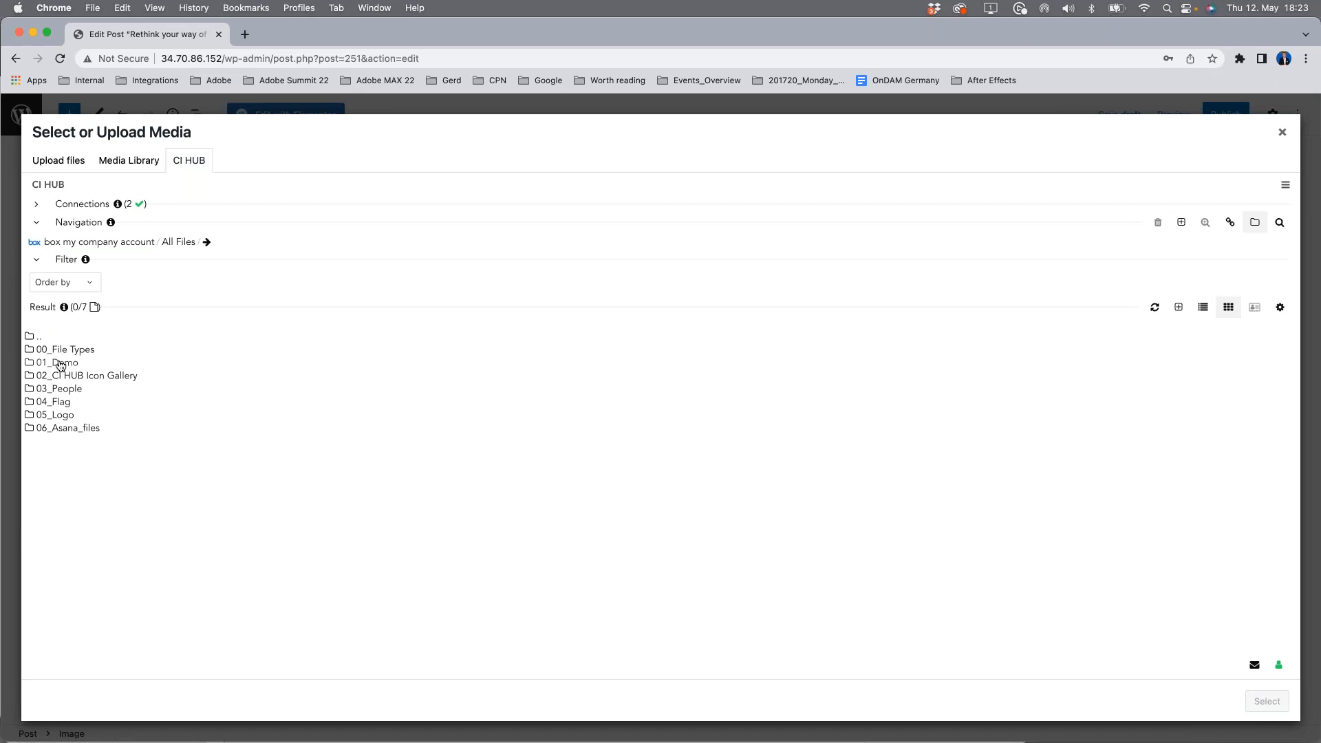
pyautogui.click(61, 364)
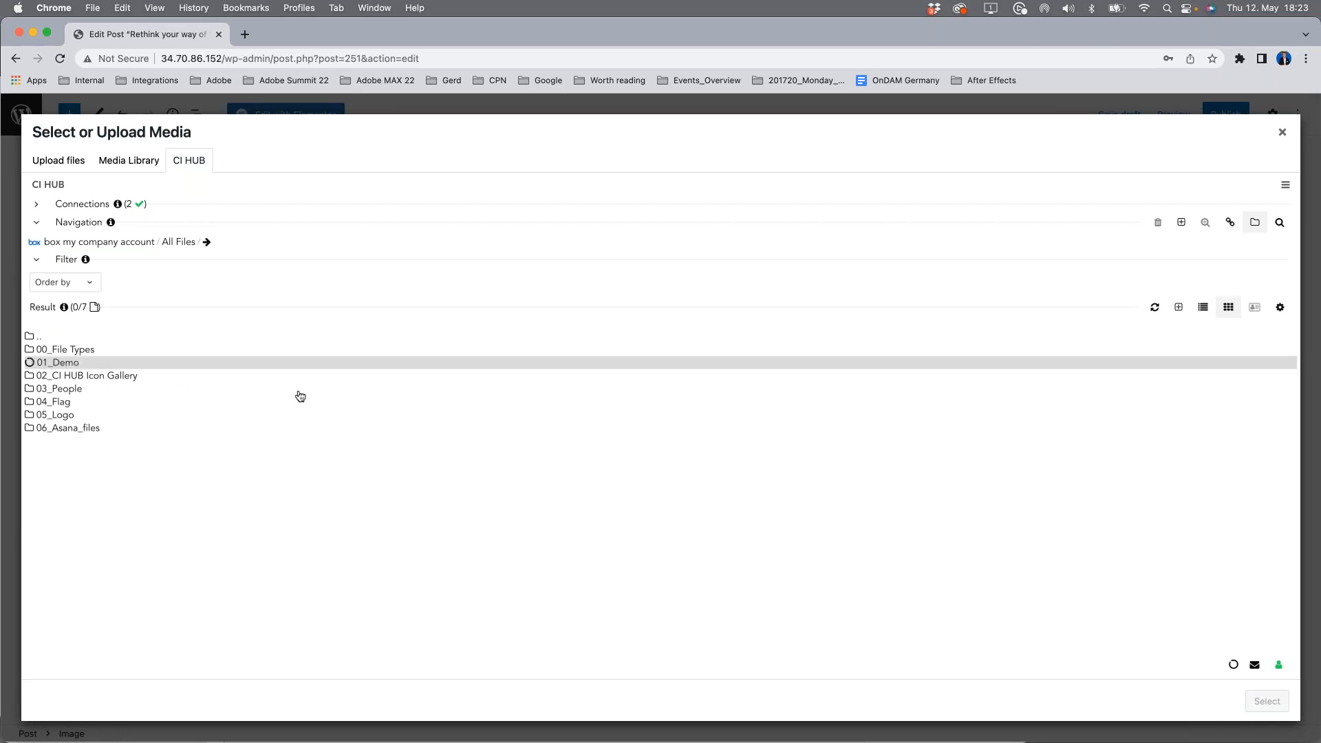
pyautogui.click(76, 379)
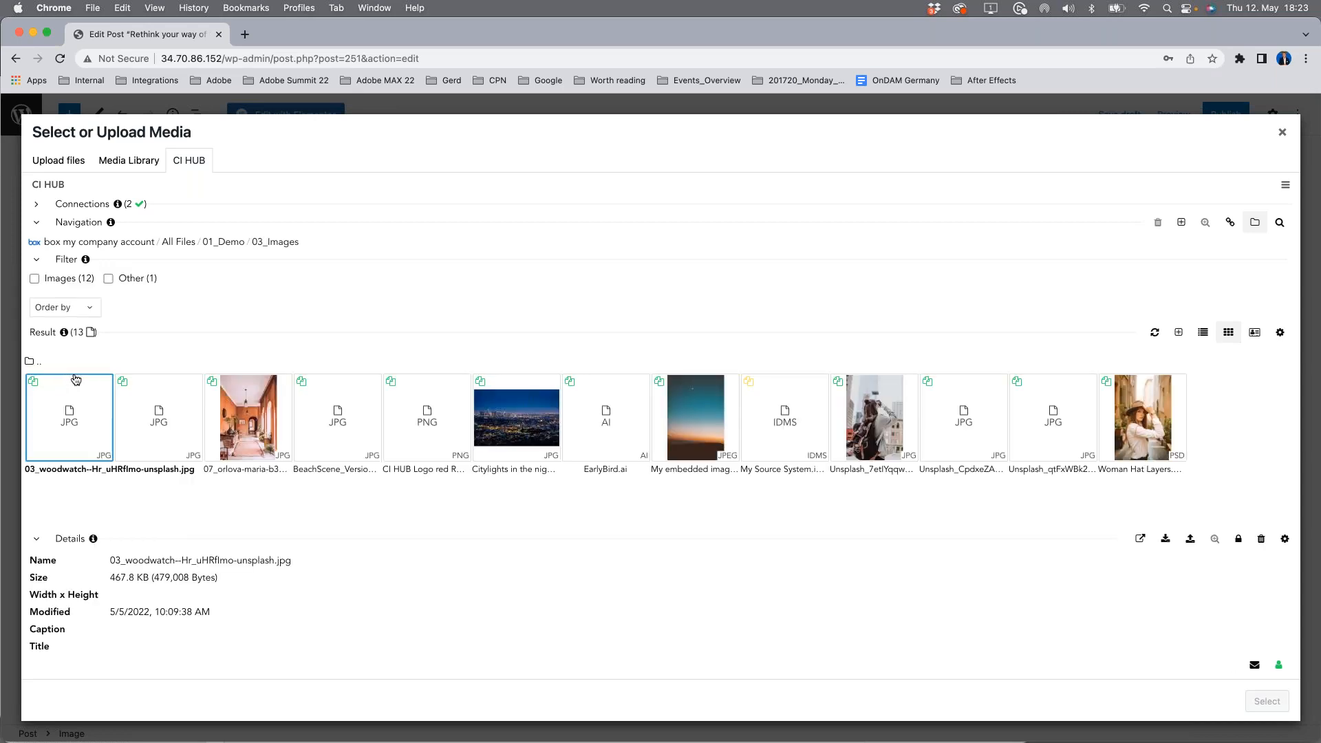
pyautogui.click(69, 423)
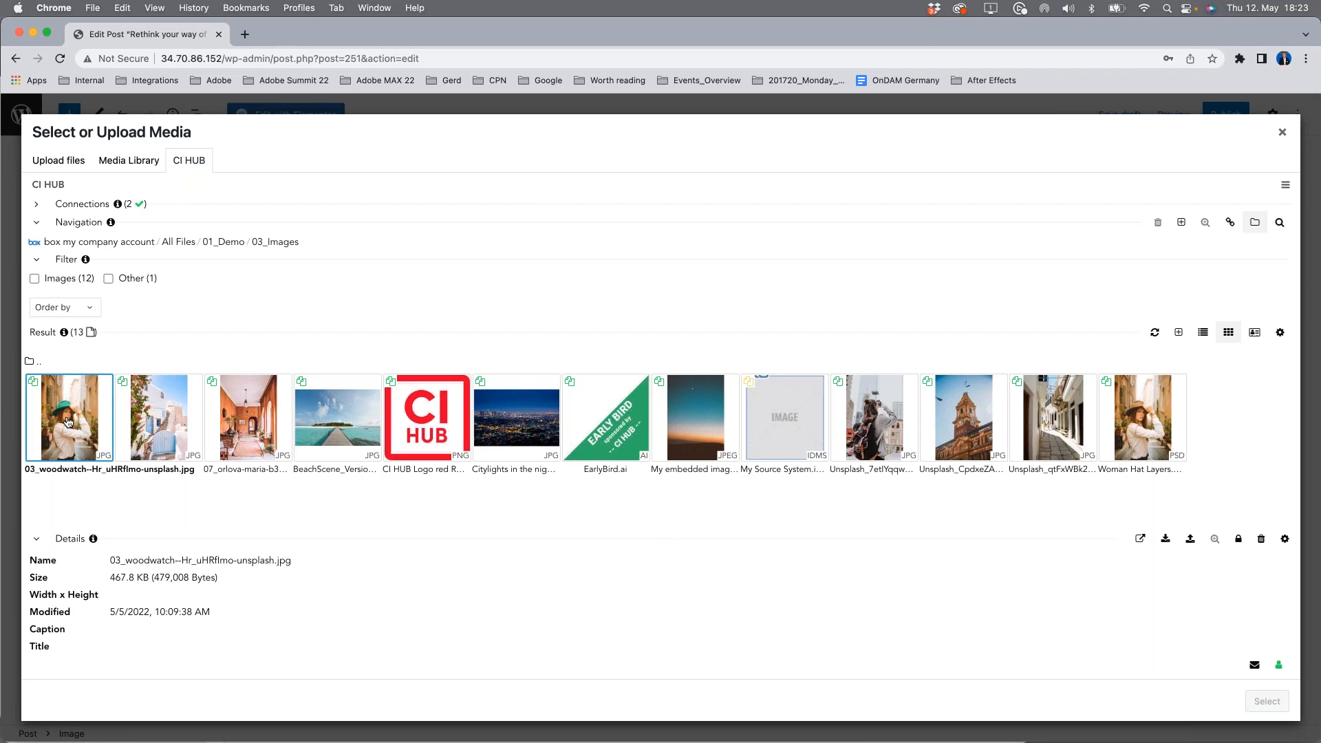
pyautogui.click(1165, 540)
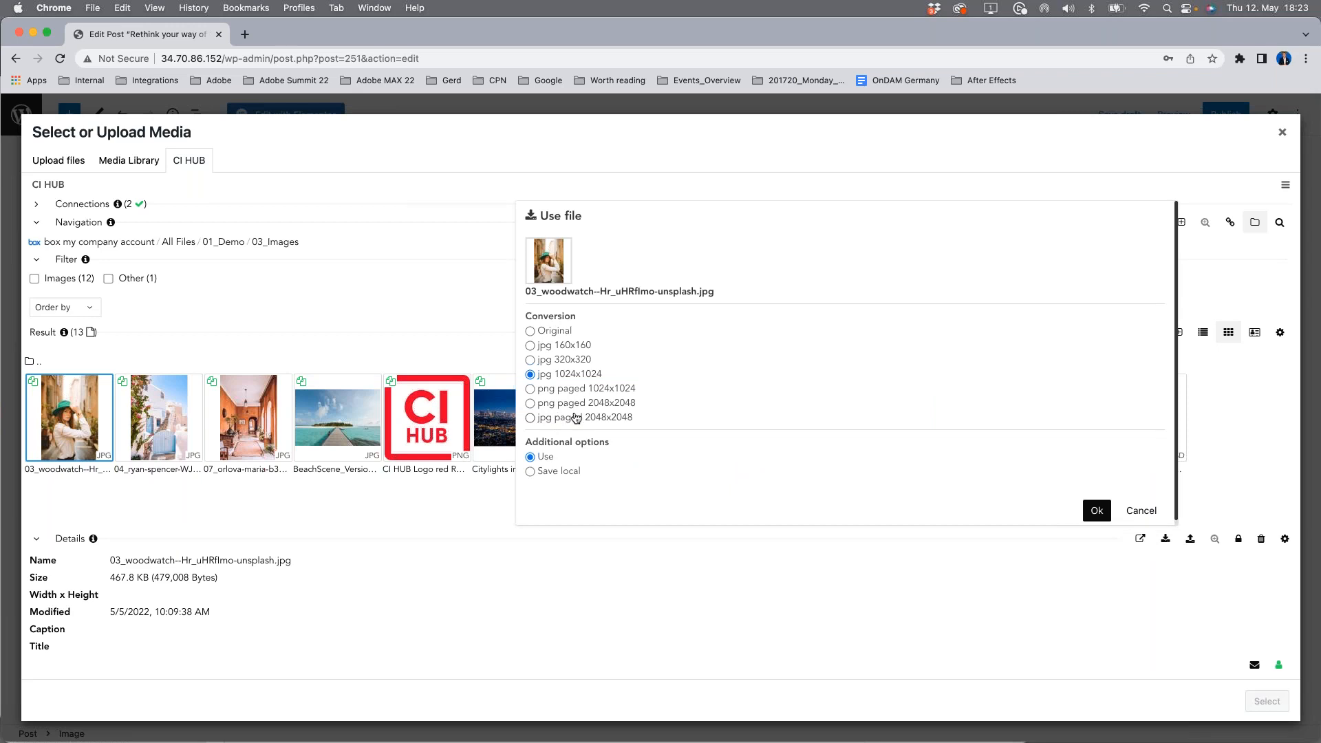
pyautogui.click(1097, 512)
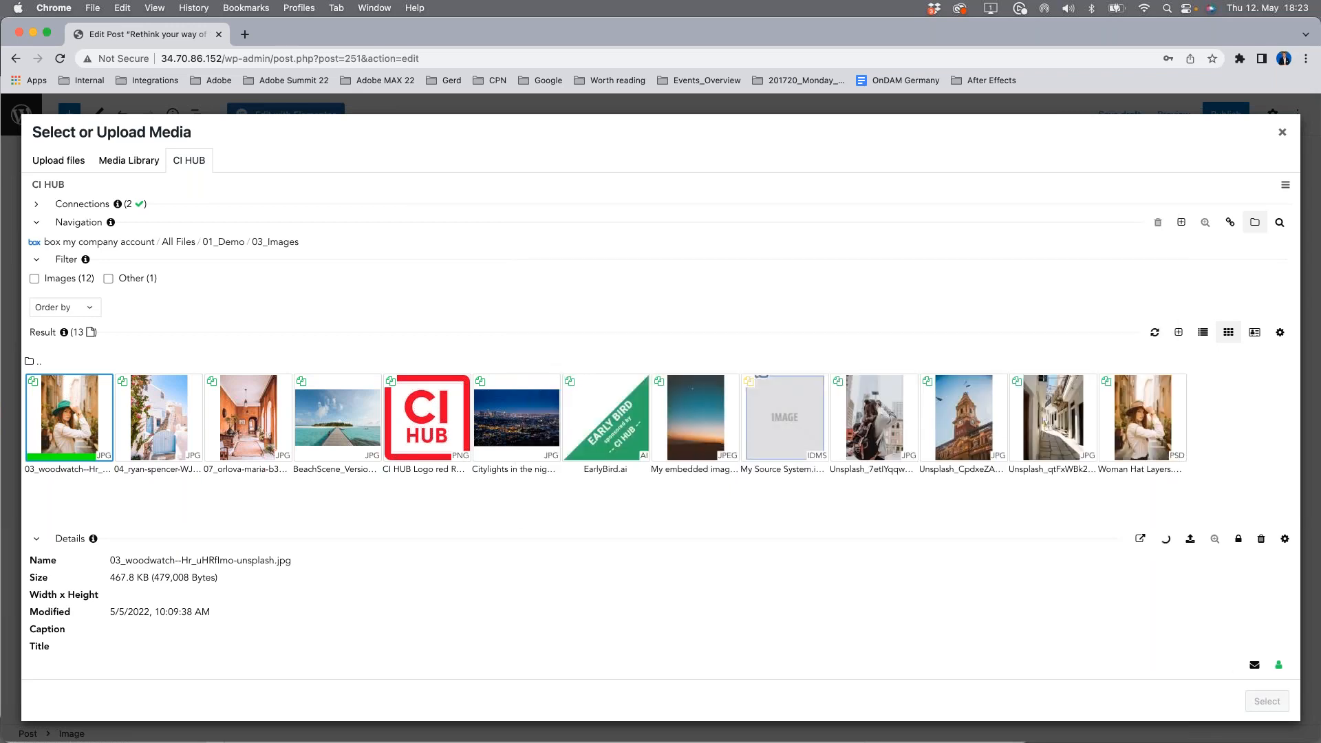
pyautogui.click(1269, 702)
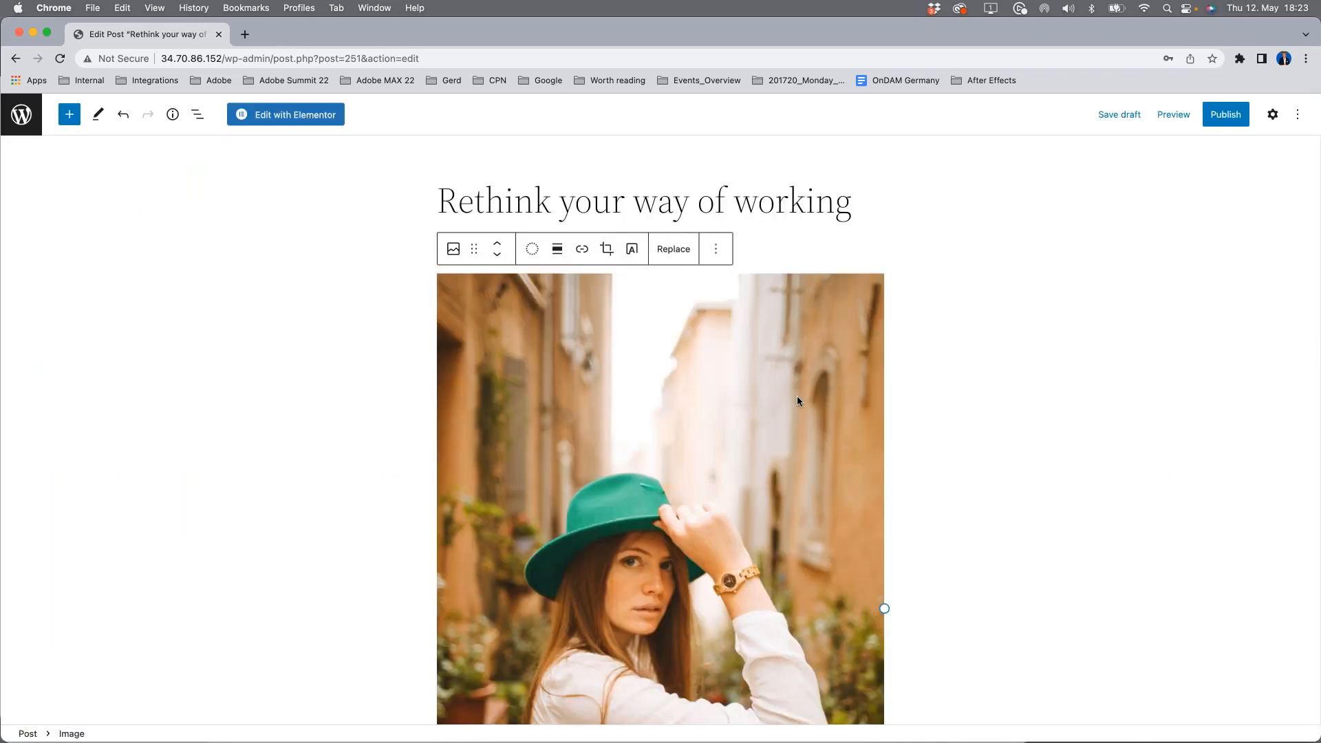
# Step: Add an image block below the "Stock Provider" Unsplash paragraph and open the media library for it
pyautogui.scroll(-5, 766, 432)
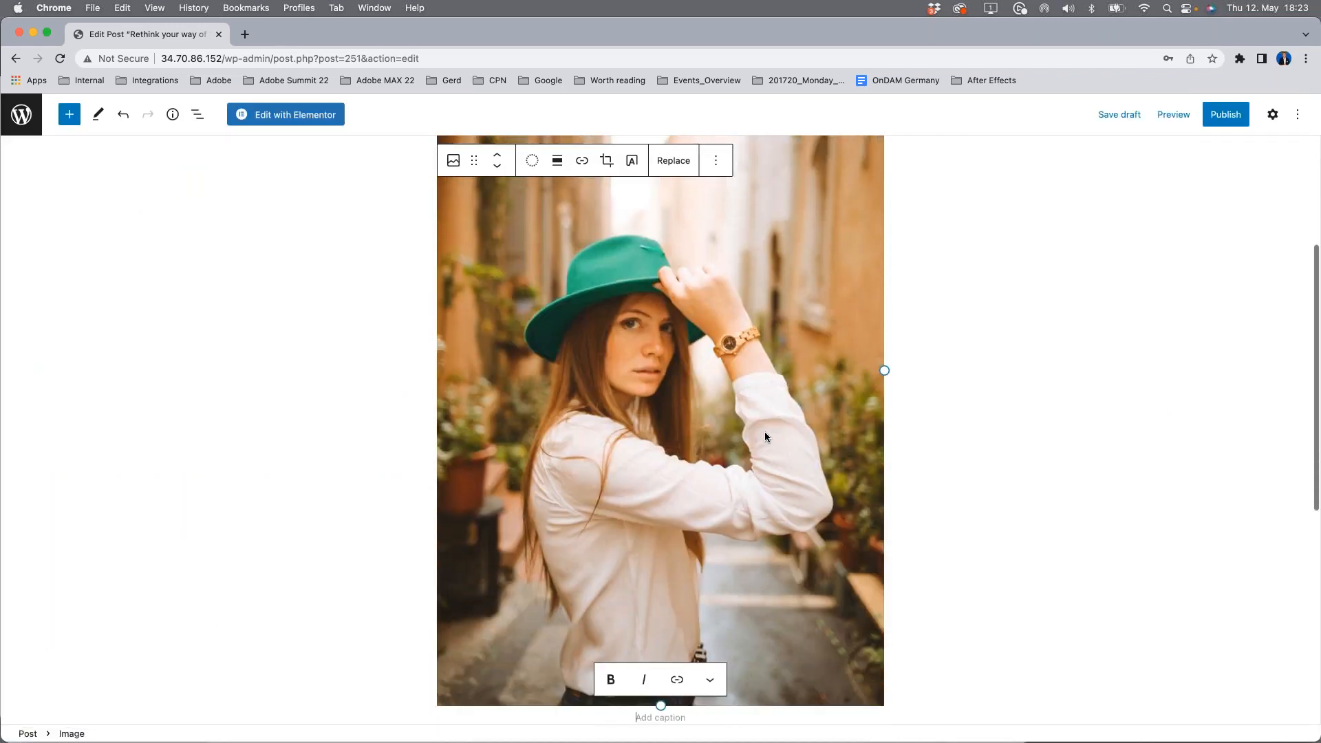
pyautogui.scroll(5, 766, 437)
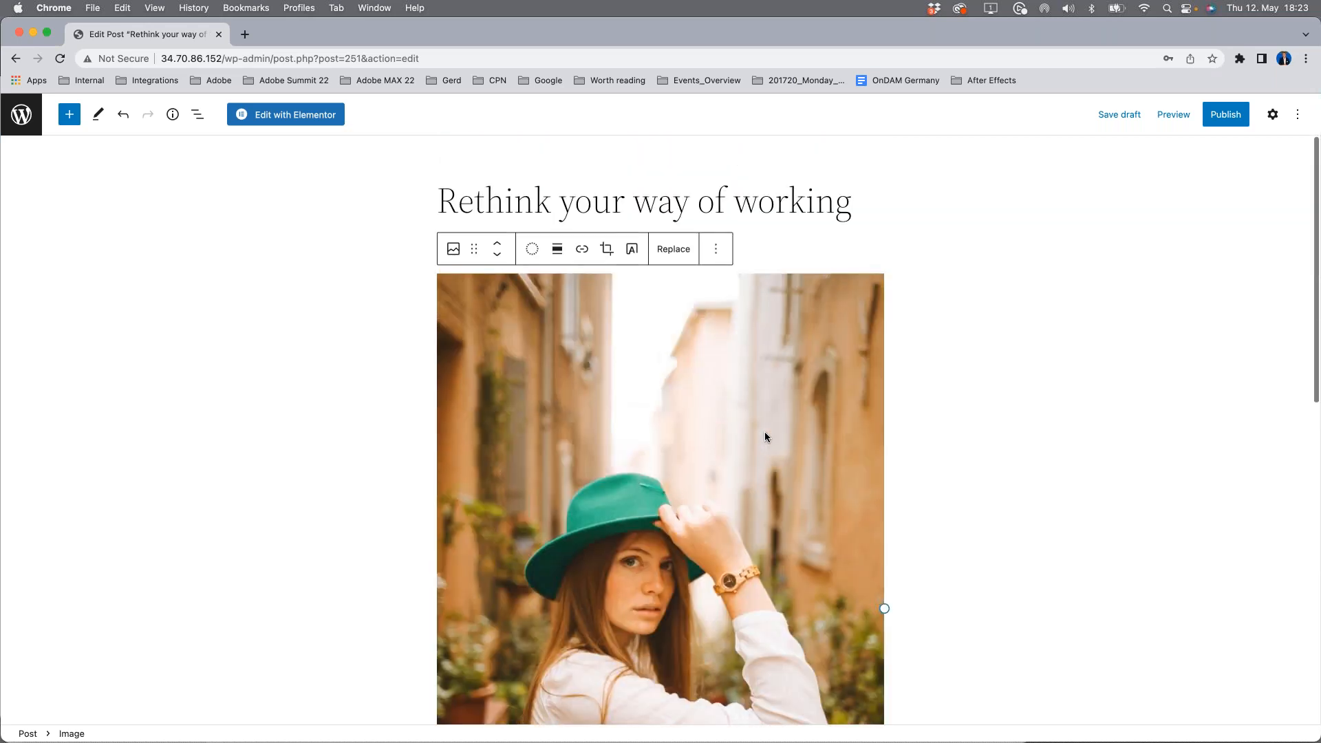
pyautogui.scroll(-6, 765, 437)
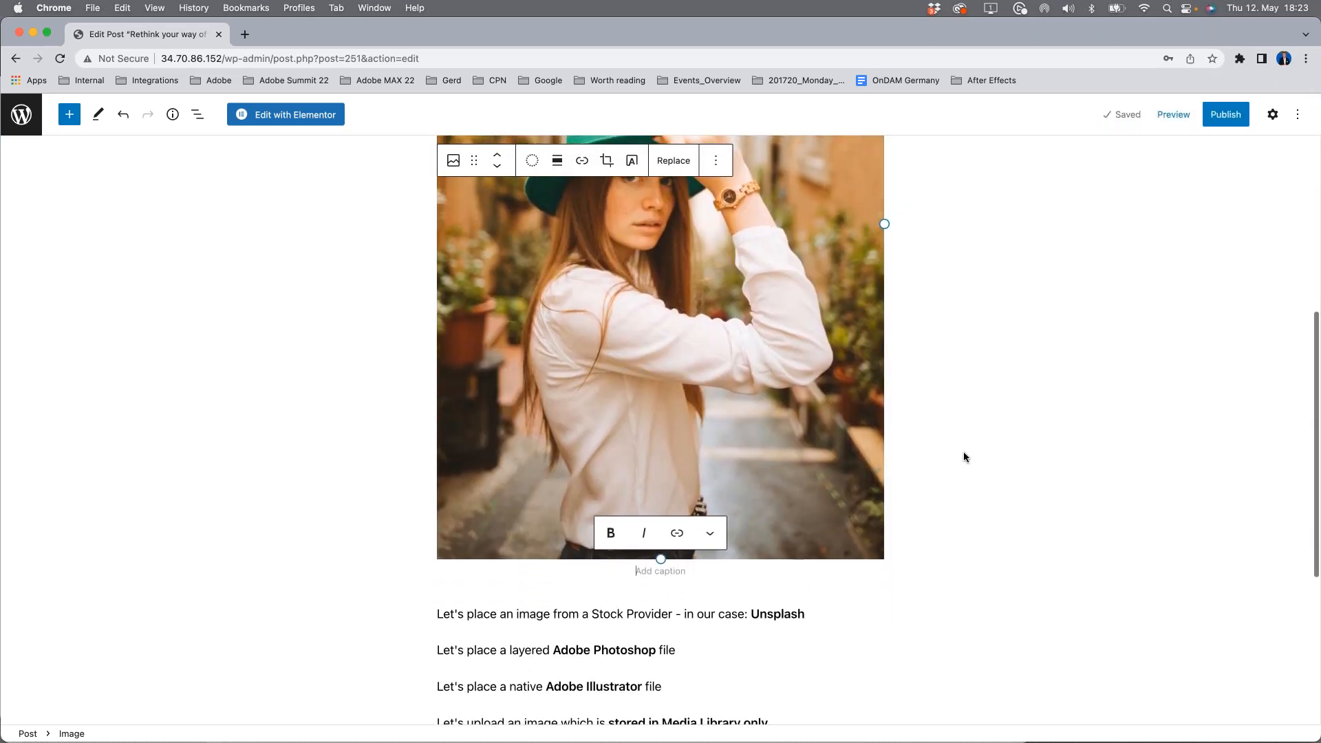
pyautogui.click(968, 451)
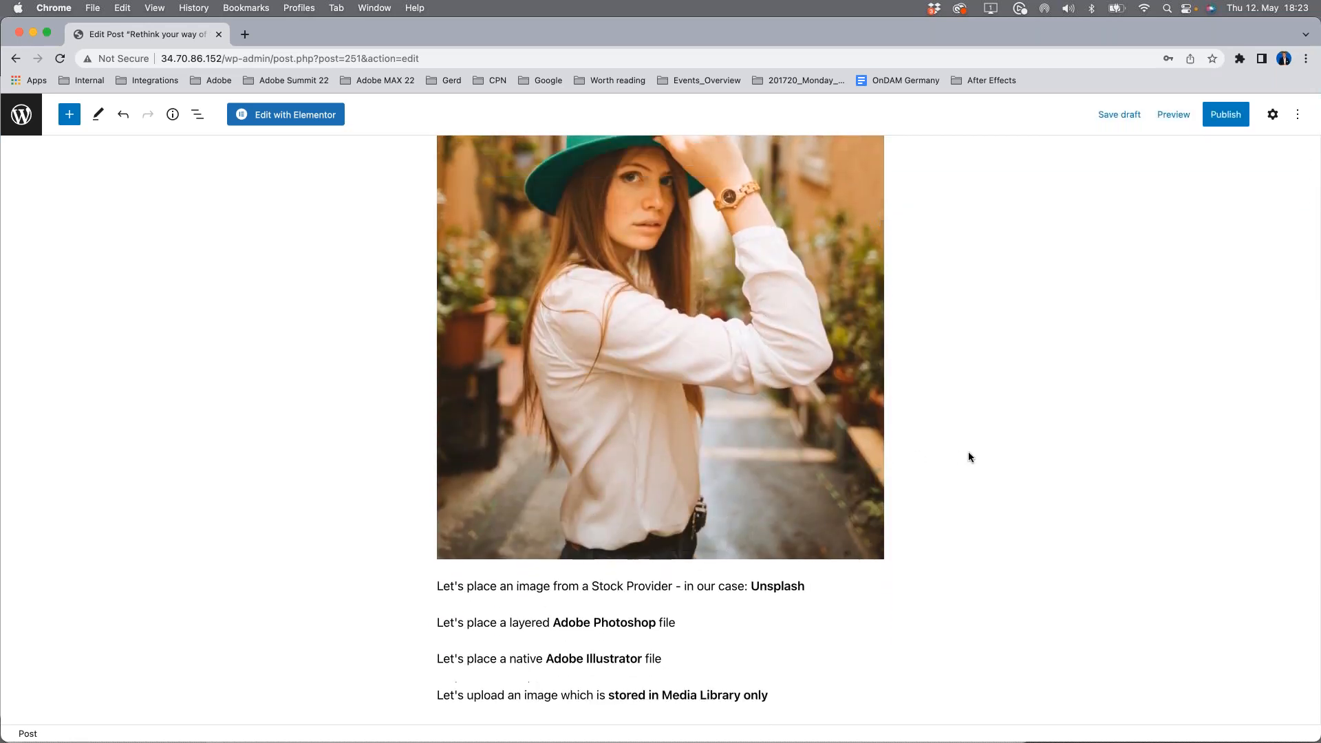
pyautogui.click(818, 590)
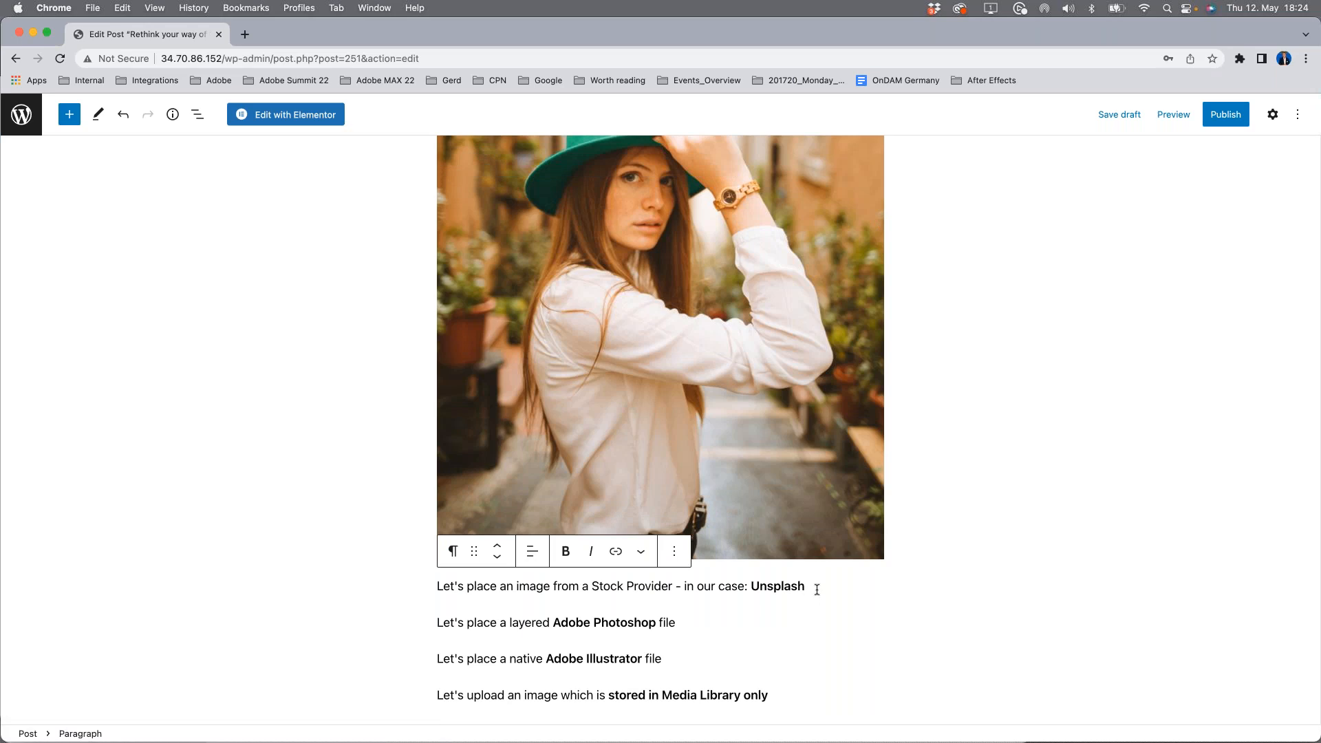
pyautogui.press('Return')
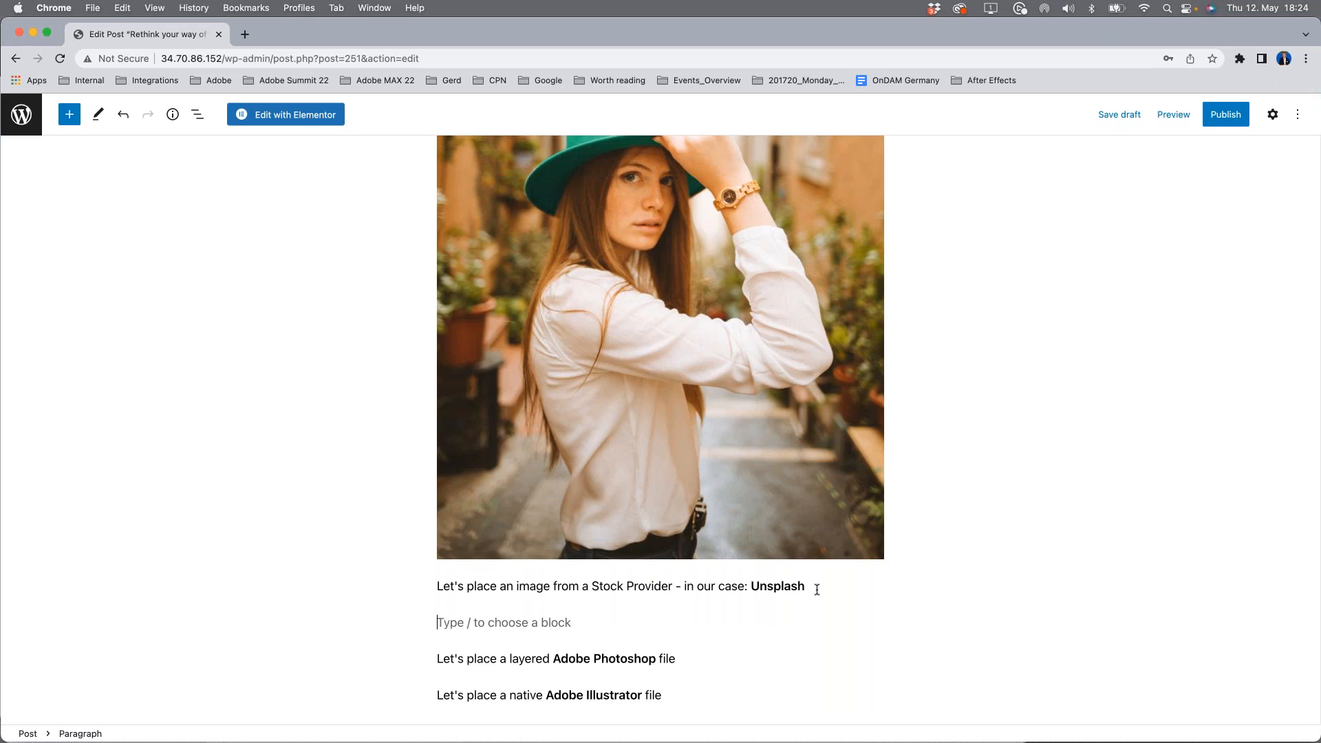
pyautogui.click(875, 620)
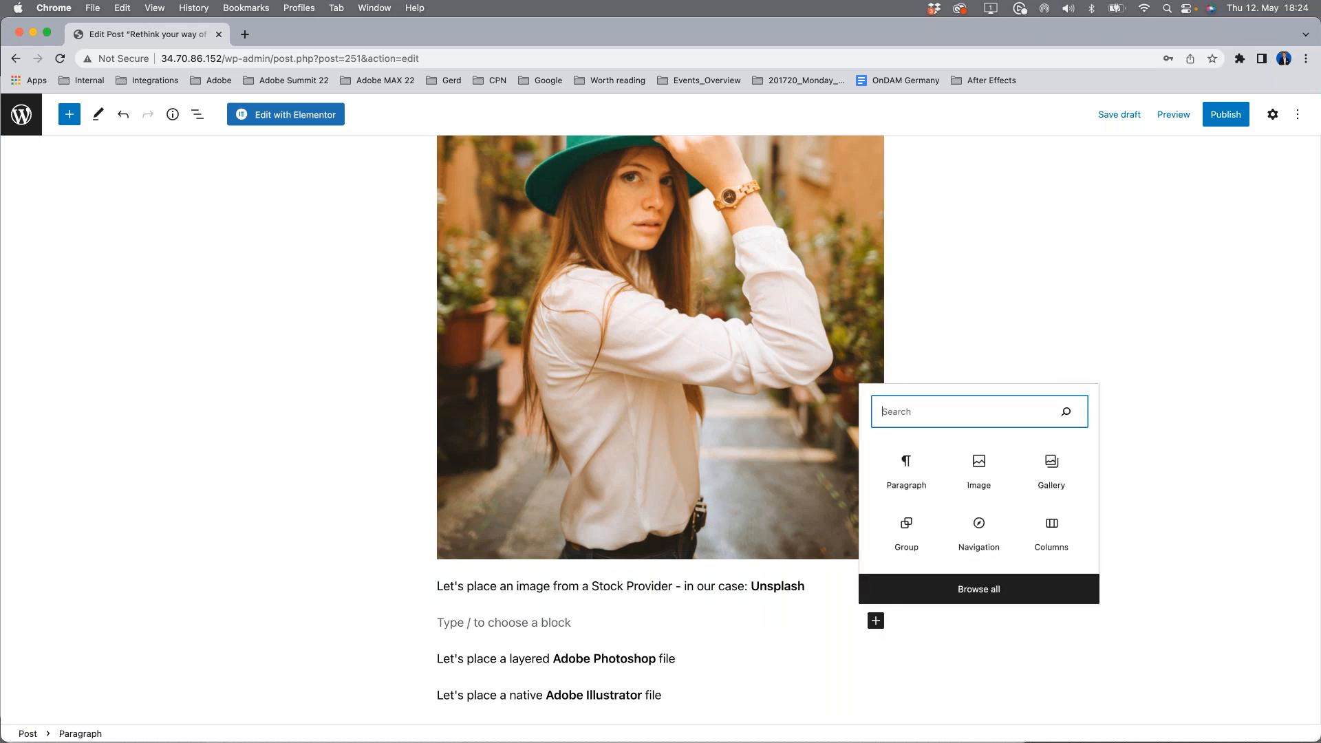
pyautogui.click(975, 468)
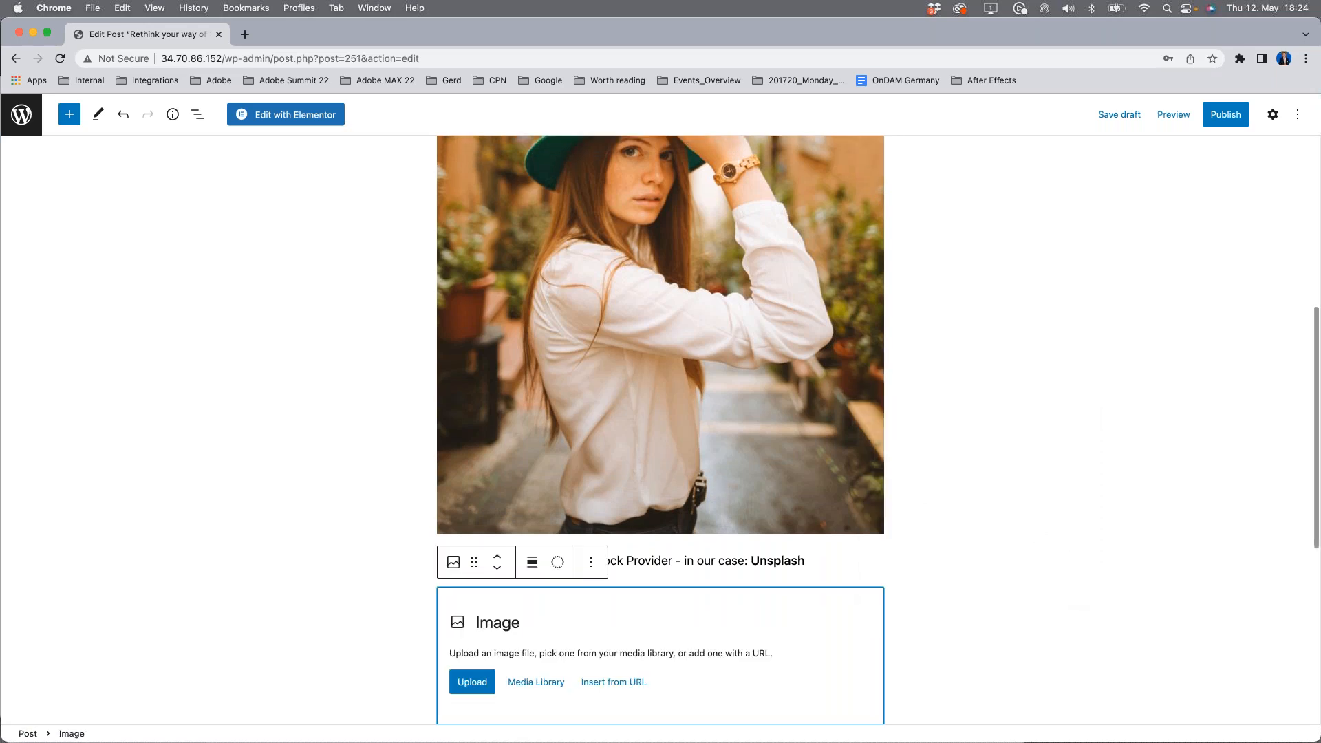
pyautogui.click(540, 682)
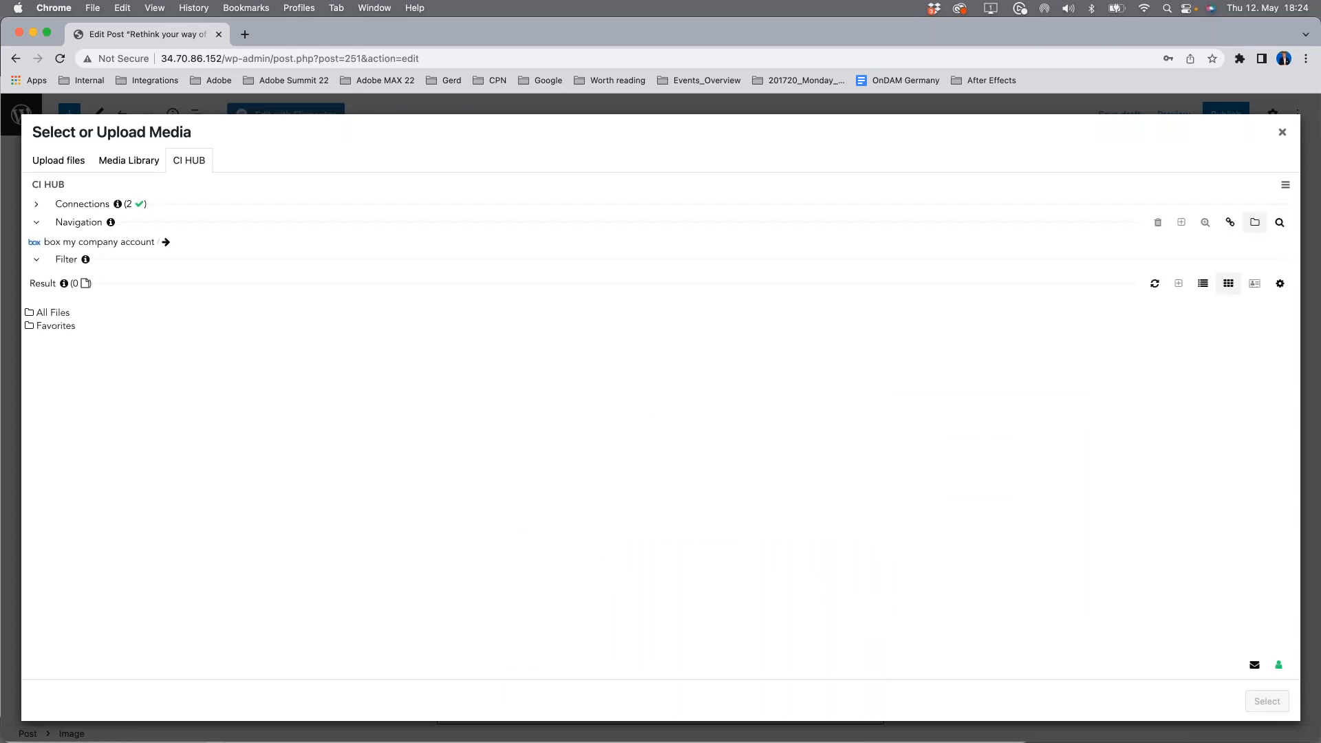
# Step: Switch CI HUB to the Unsplash private account and search it for "on the beach"
pyautogui.click(83, 242)
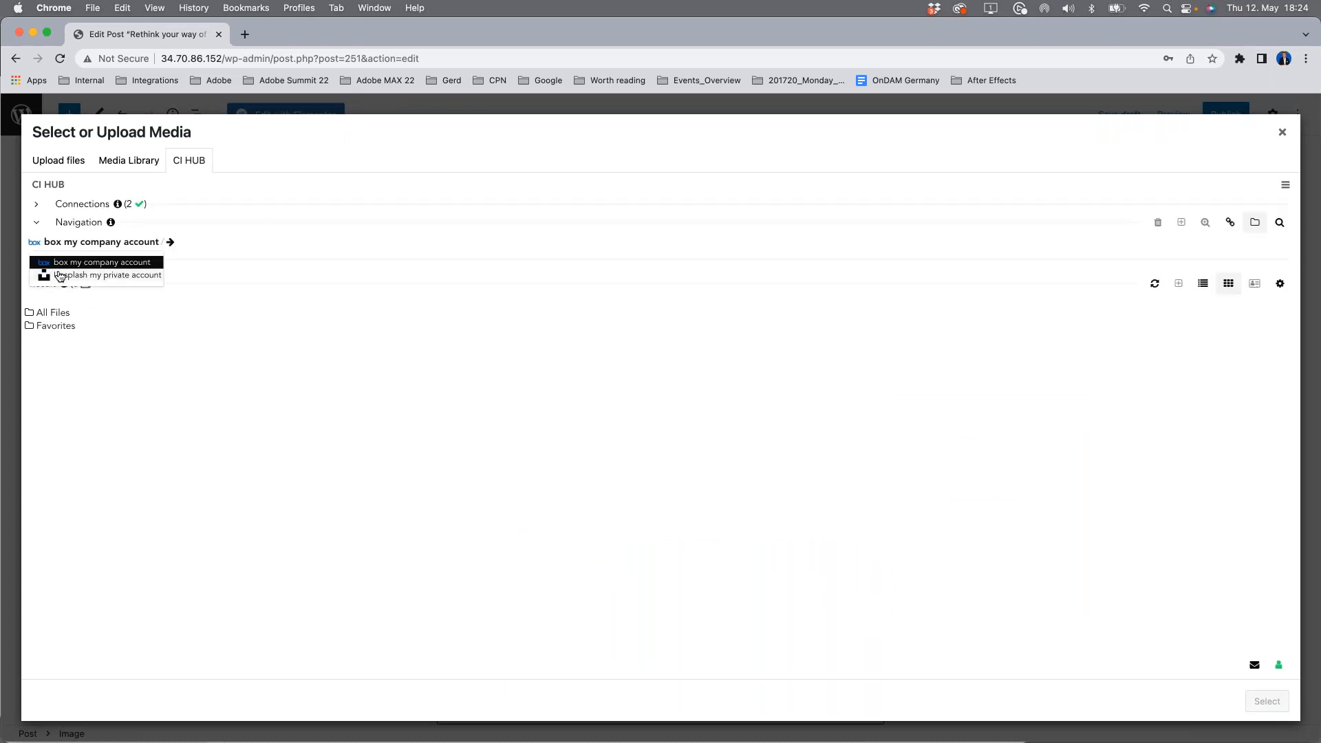
pyautogui.click(59, 276)
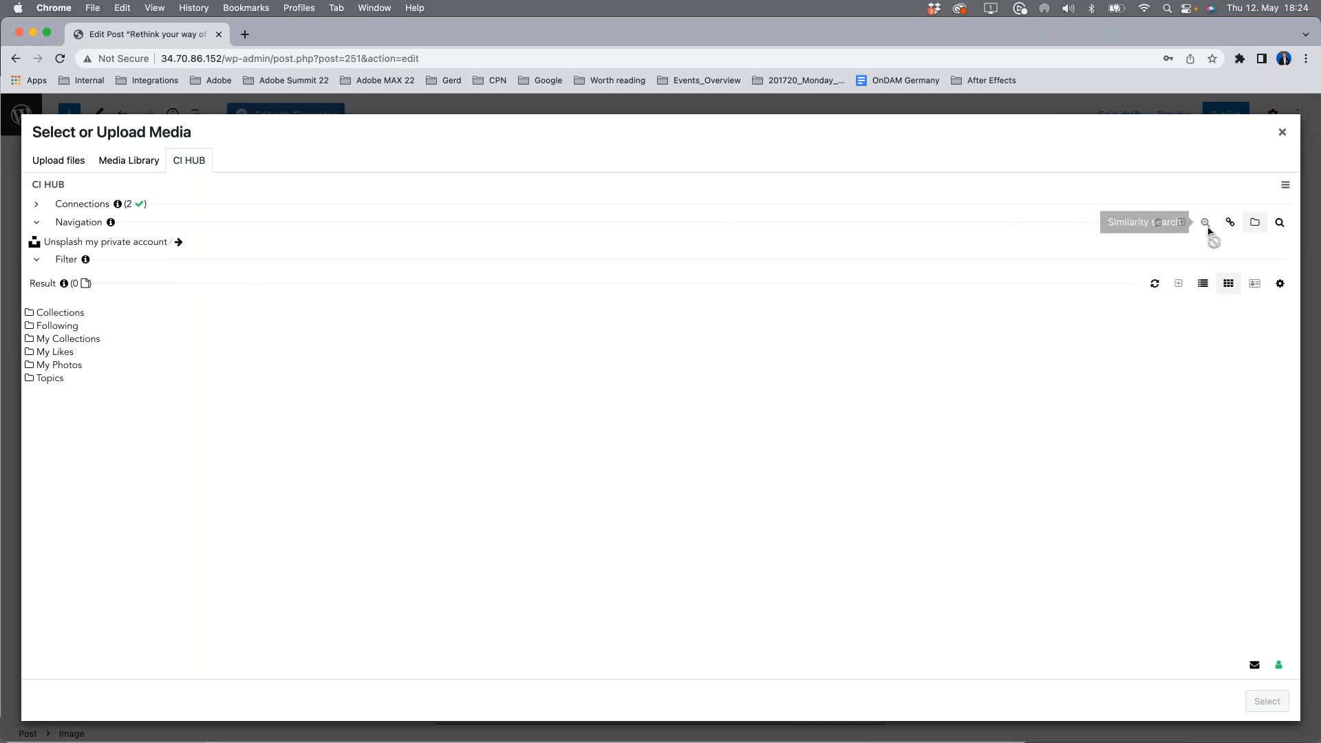
pyautogui.click(1280, 223)
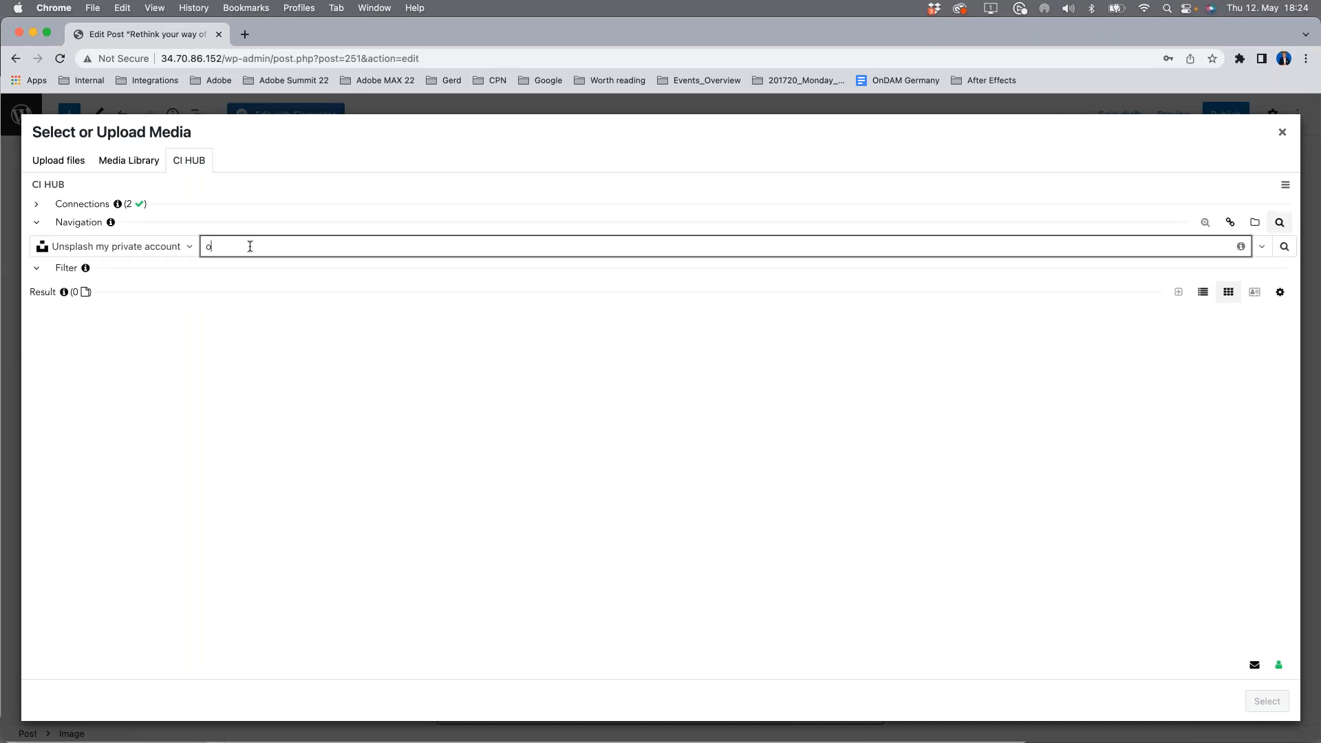
pyautogui.write('on the beach')
pyautogui.press('Return')
# Step: Insert the palm-tree beach photo Unsplash__QnPkc4C6E4.jpeg into the image block using the Medium conversion
pyautogui.click(403, 406)
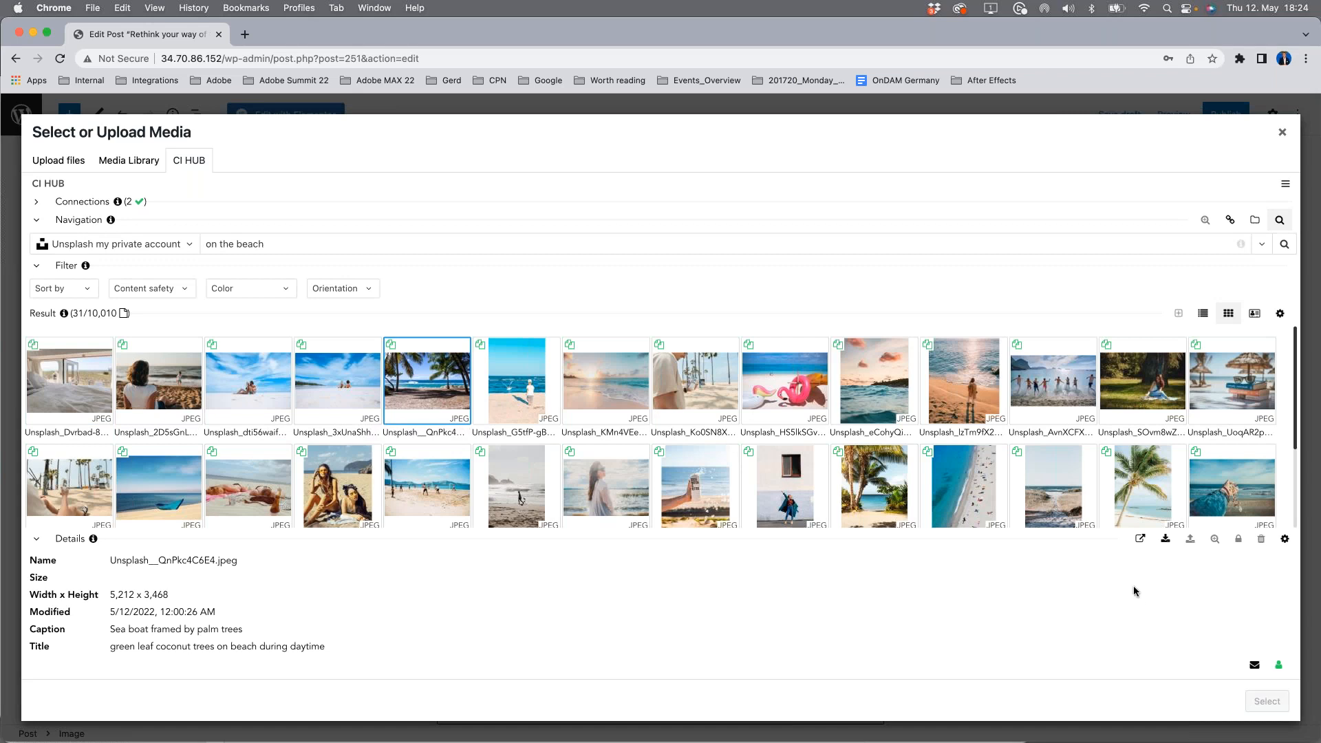
pyautogui.click(1163, 540)
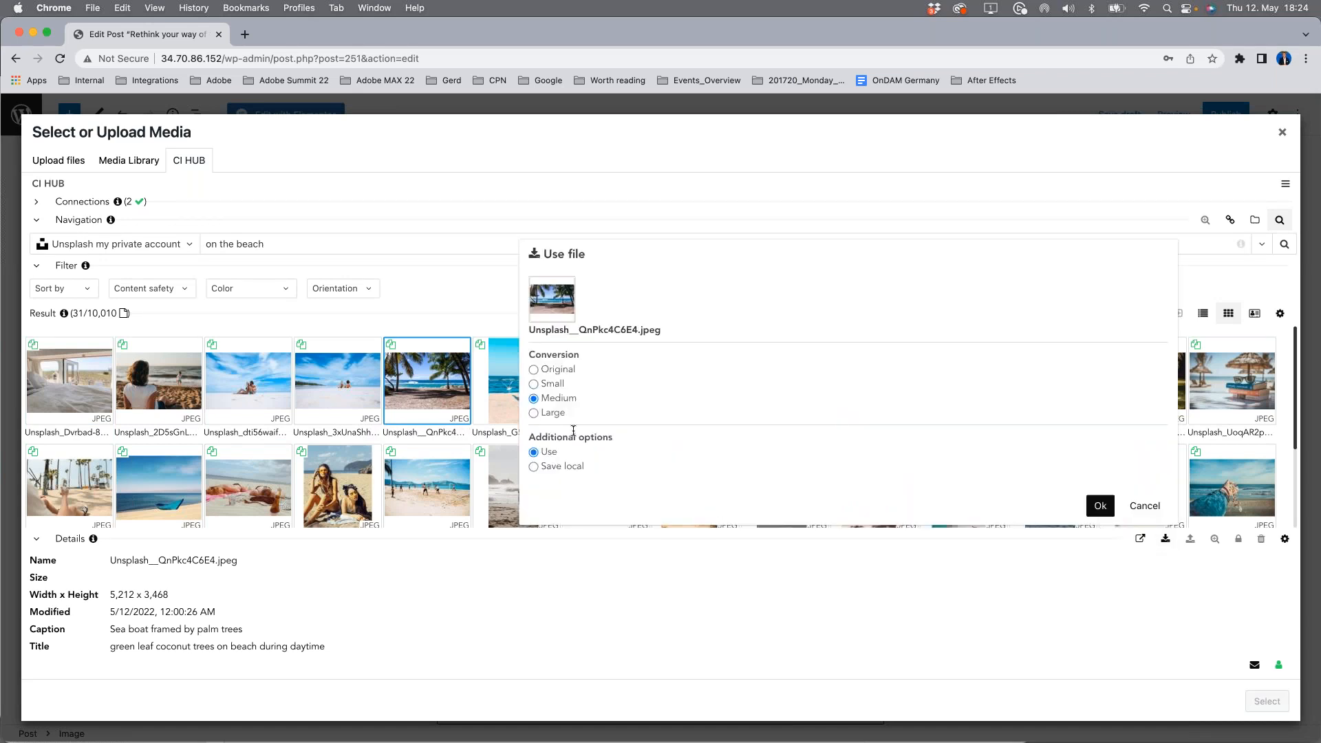
pyautogui.moveTo(553, 399)
pyautogui.click(1099, 505)
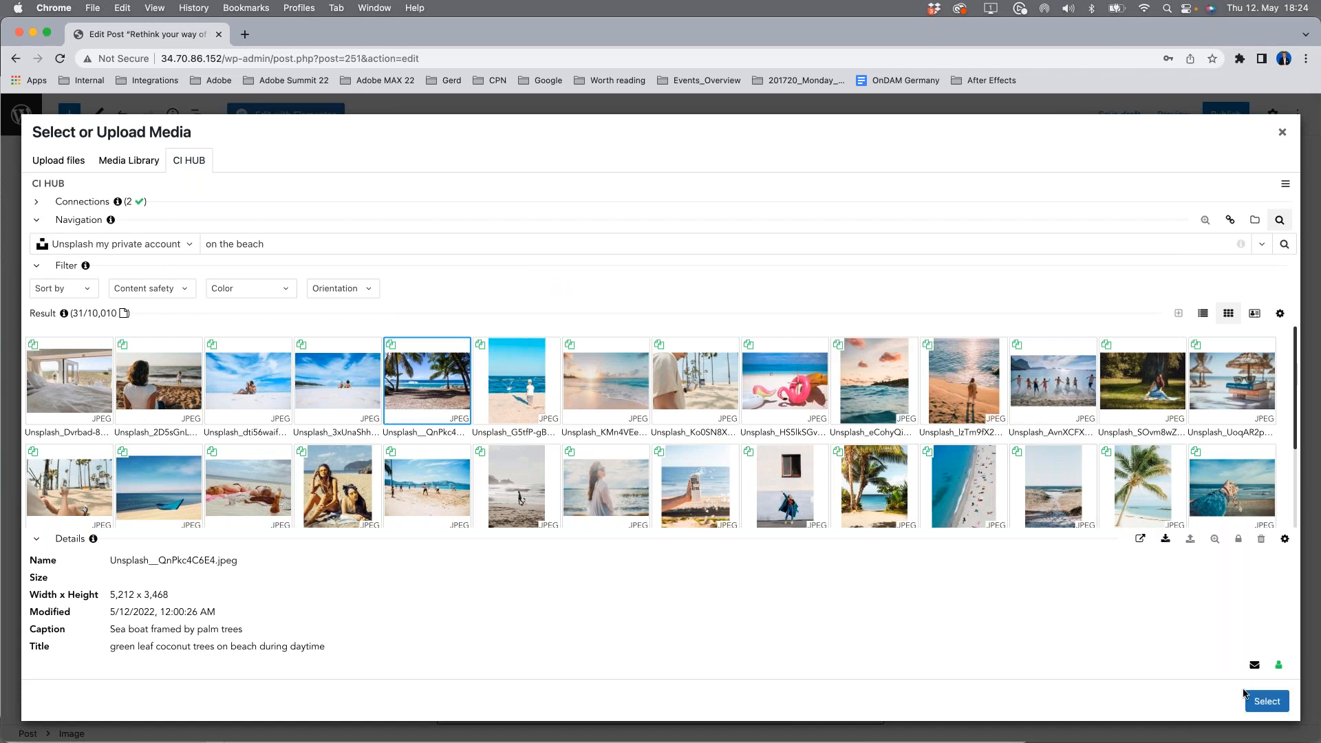
pyautogui.click(1266, 701)
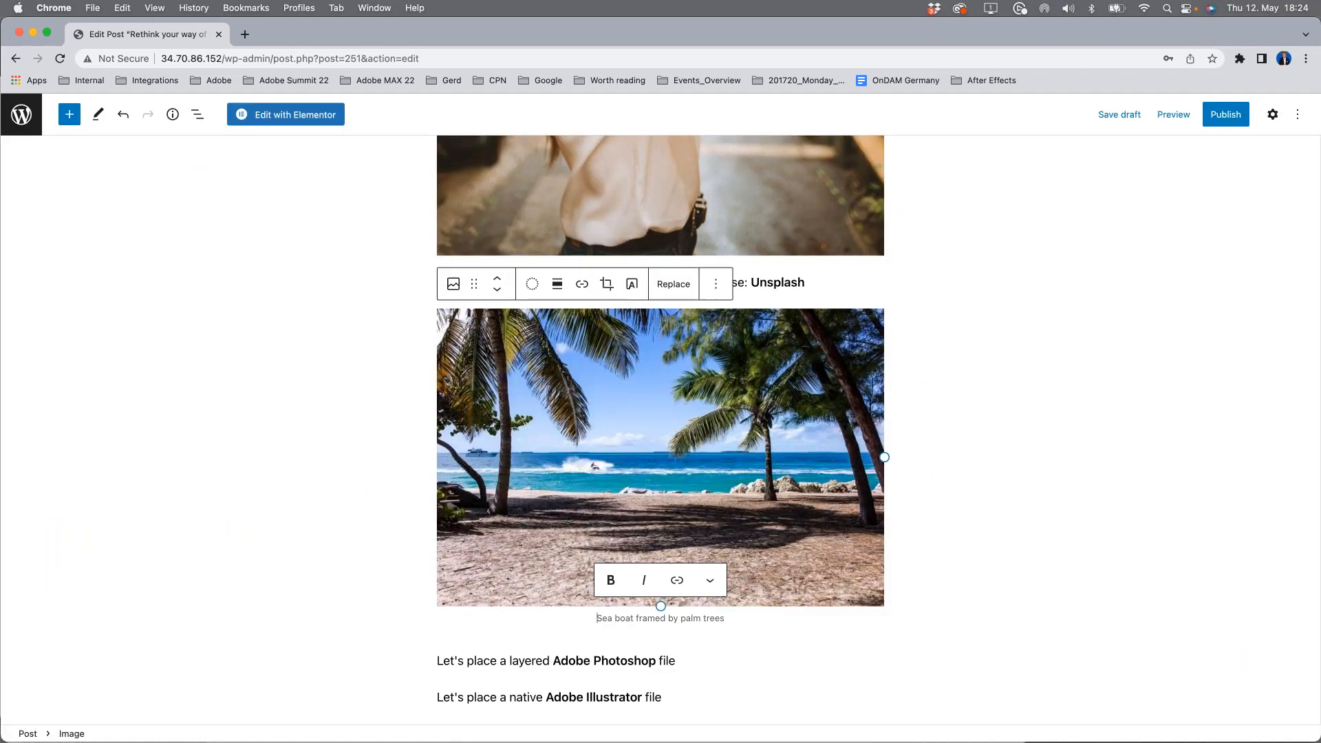
pyautogui.click(1151, 357)
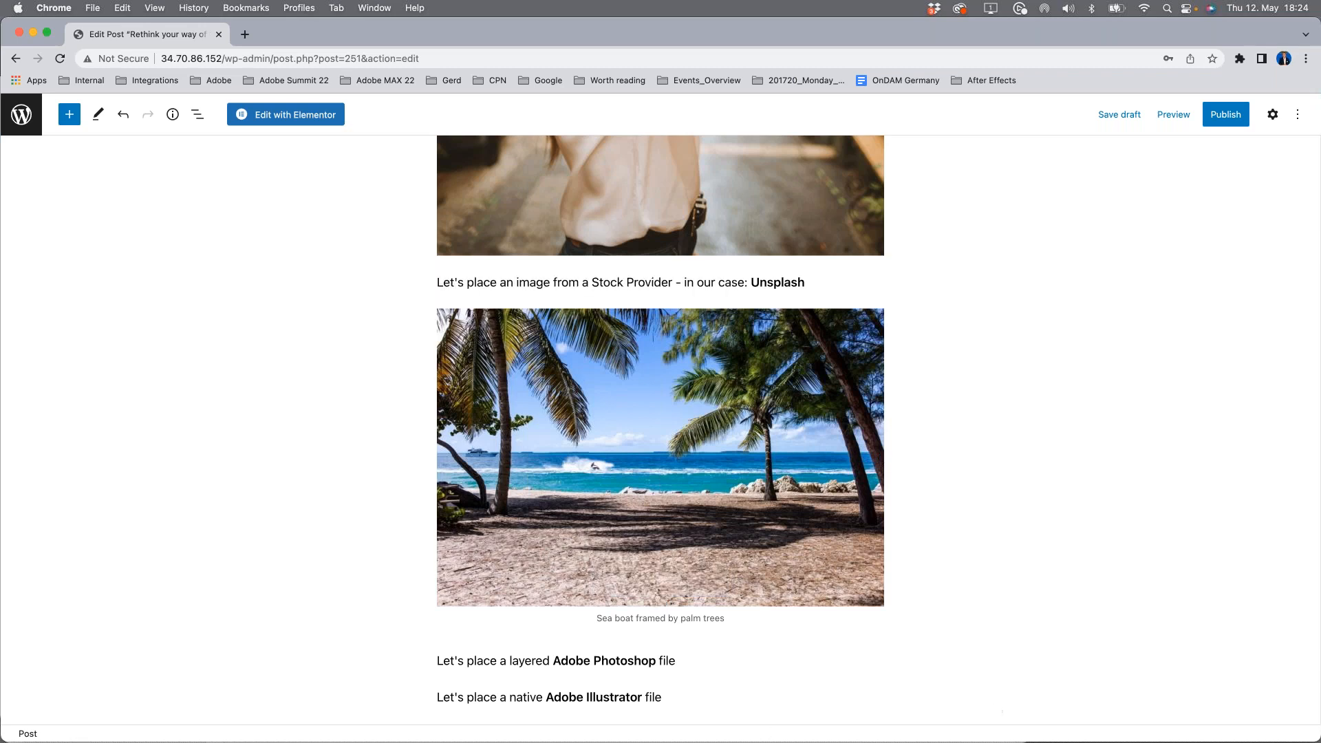
# Step: Add an image block below the "layered Adobe Photoshop file" paragraph and open the media library for it
pyautogui.click(682, 660)
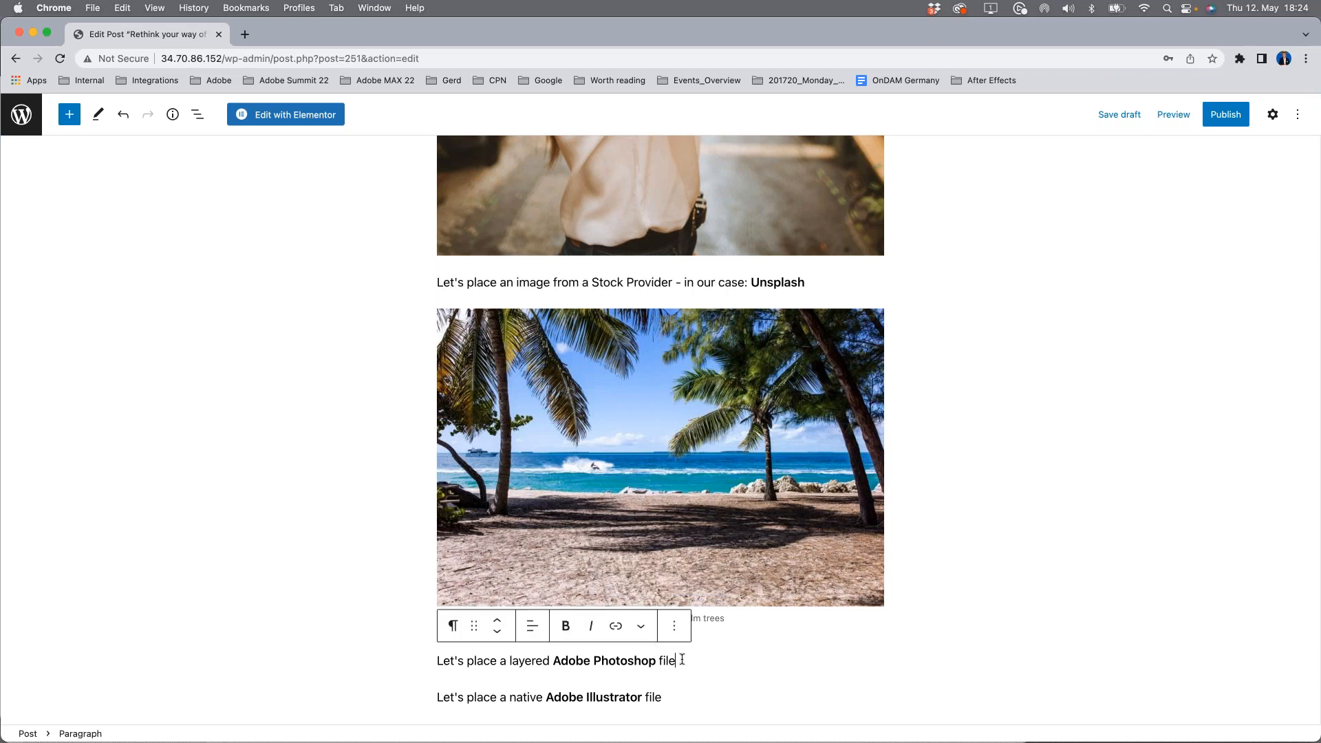
pyautogui.moveTo(612, 675)
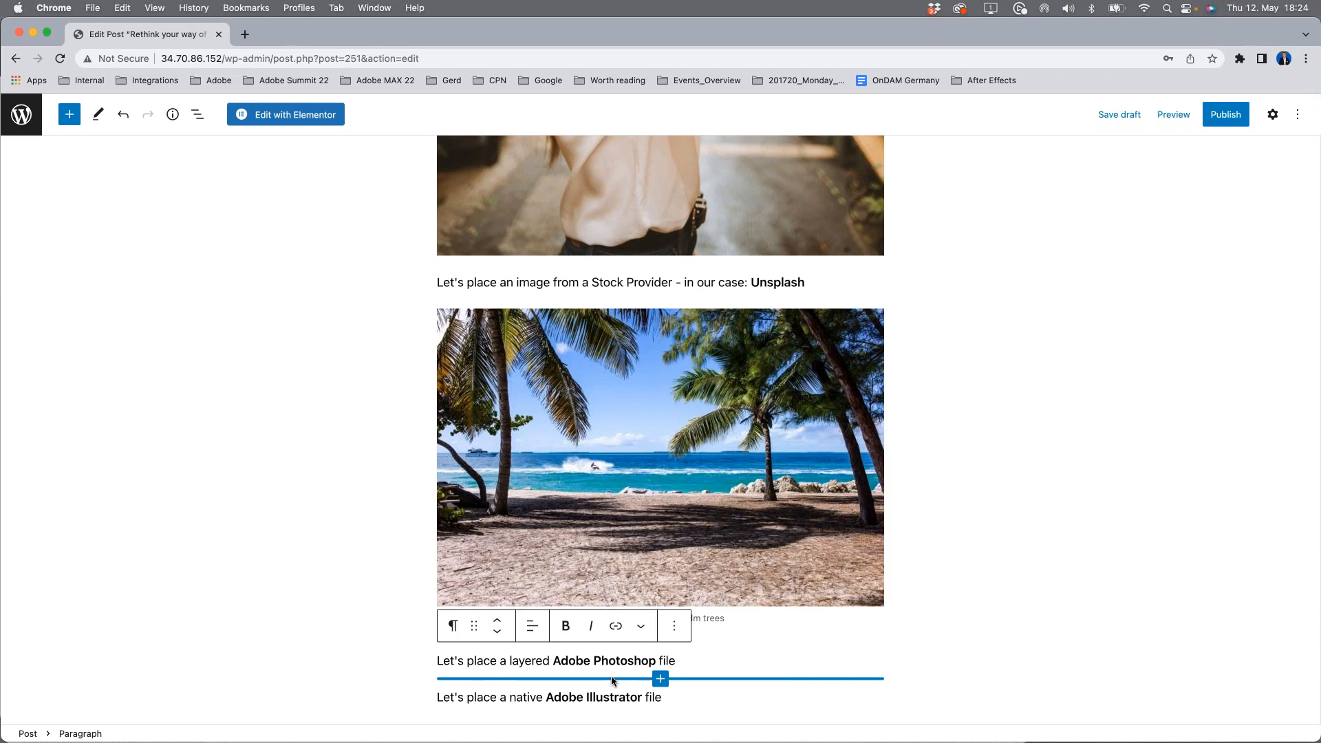
pyautogui.click(660, 680)
pyautogui.click(671, 537)
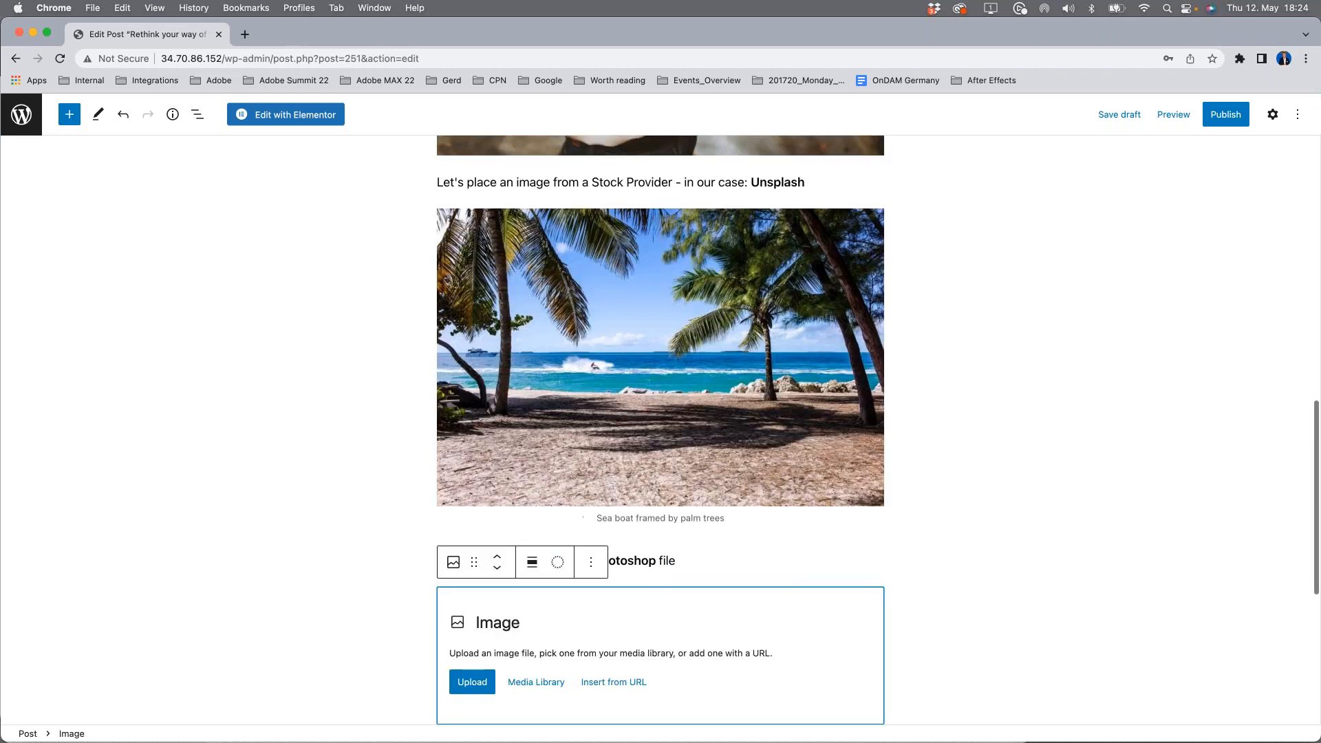
pyautogui.click(536, 682)
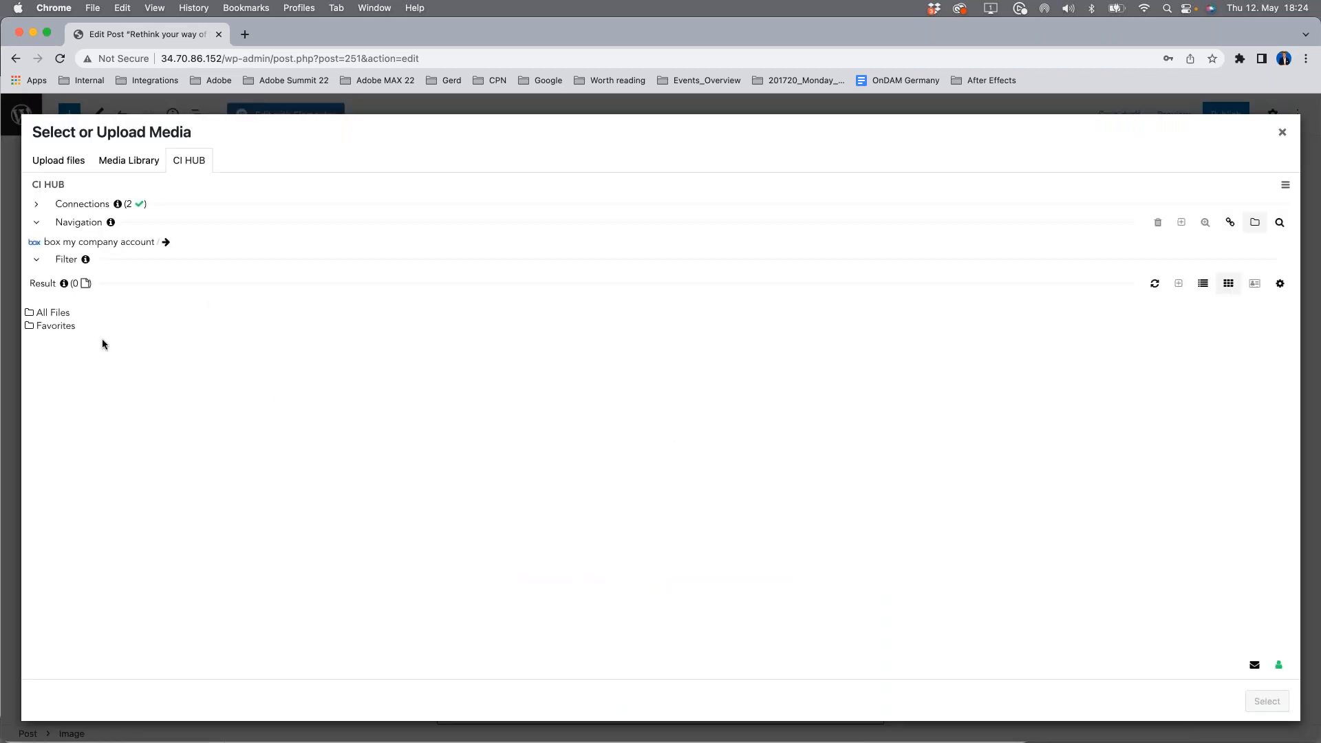
# Step: Insert Woman Hat Layers.psd from the box folder 01_Demo/03_Images into the image block, converted to jpg 1024x1024
pyautogui.click(53, 312)
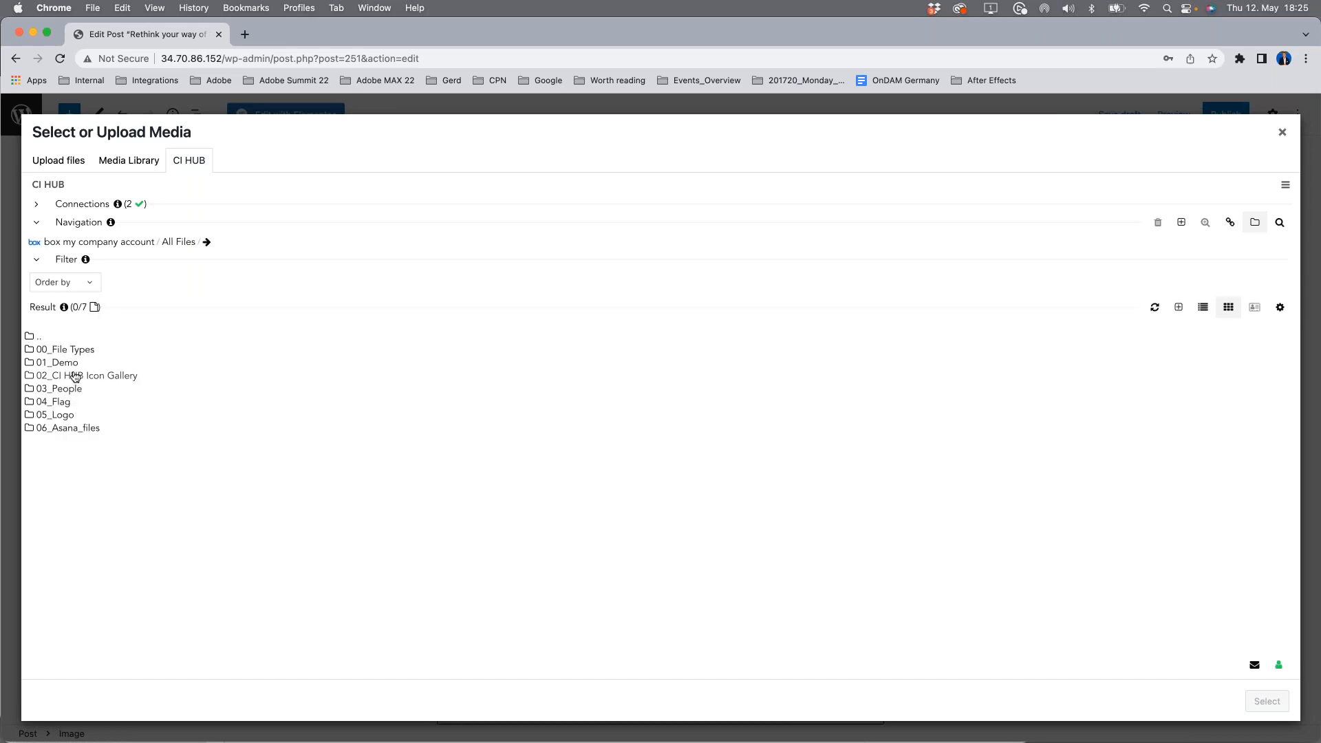
pyautogui.click(65, 363)
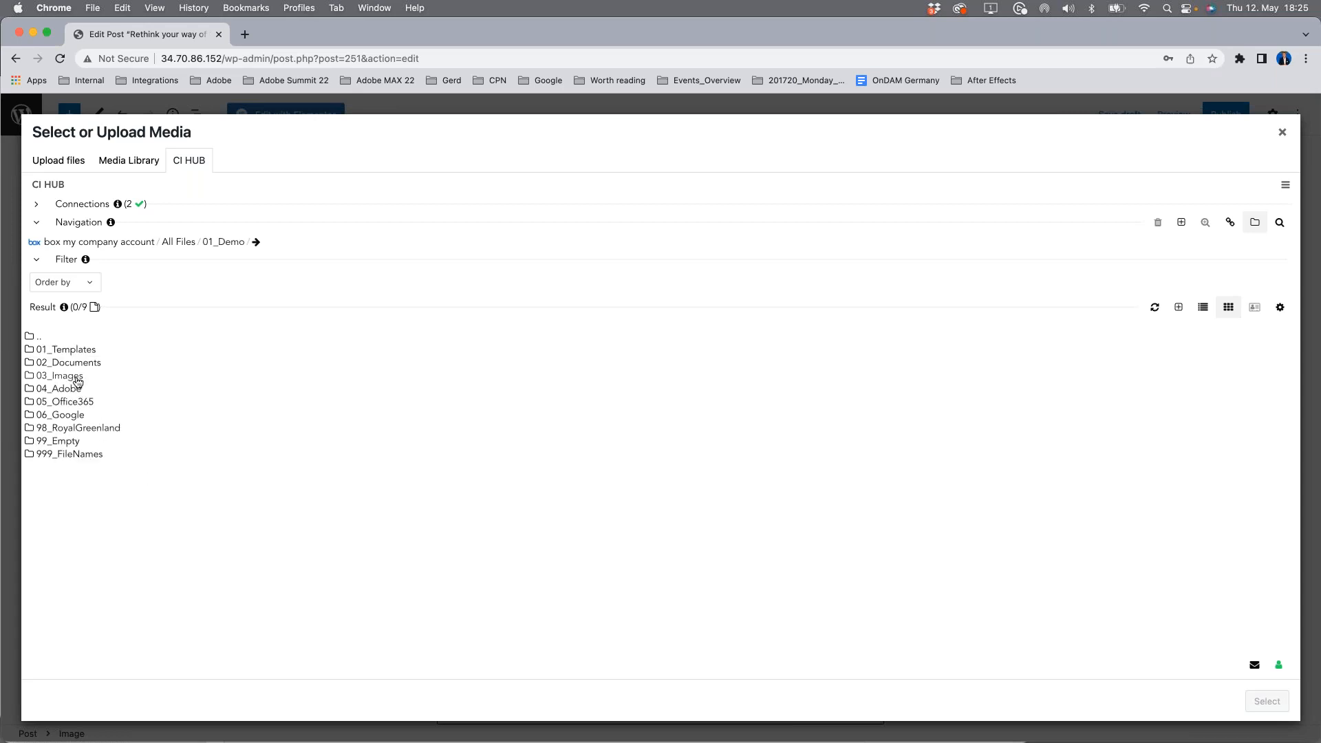
pyautogui.click(77, 381)
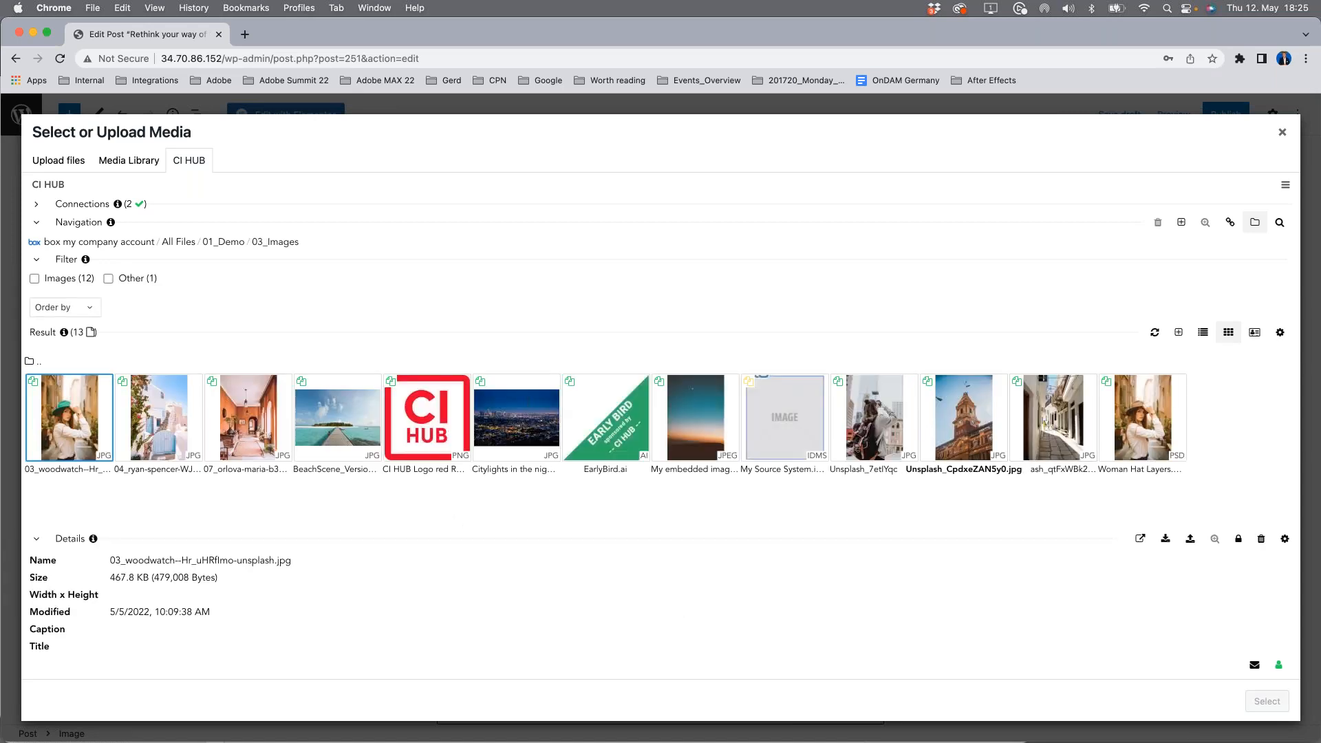
pyautogui.click(1142, 417)
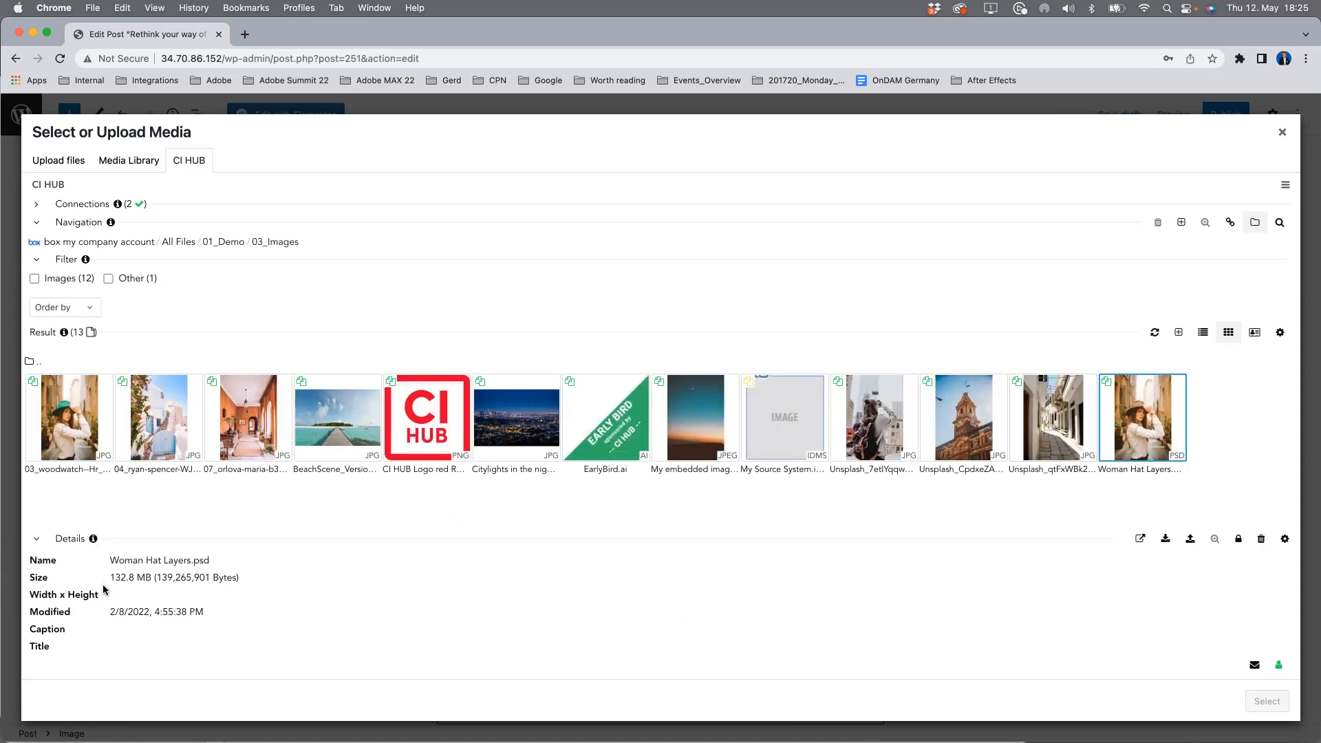
pyautogui.click(1164, 539)
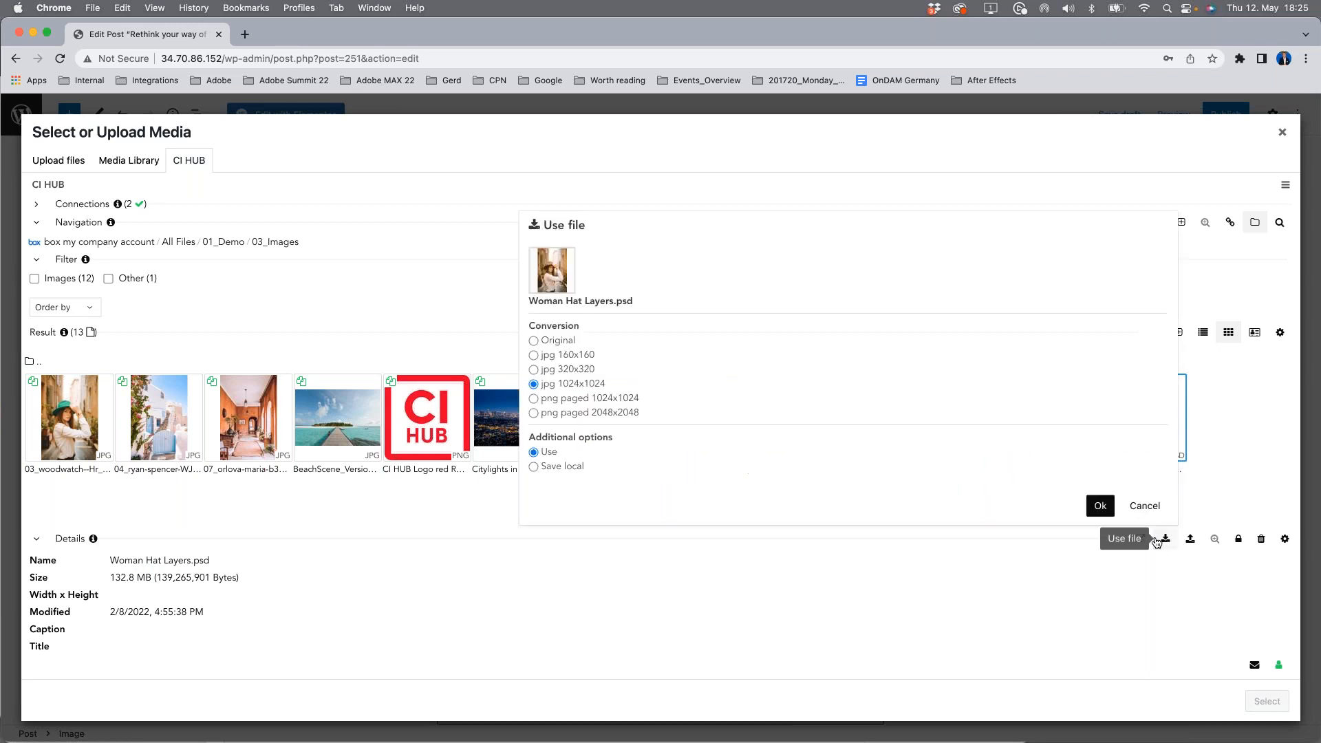
pyautogui.click(1102, 510)
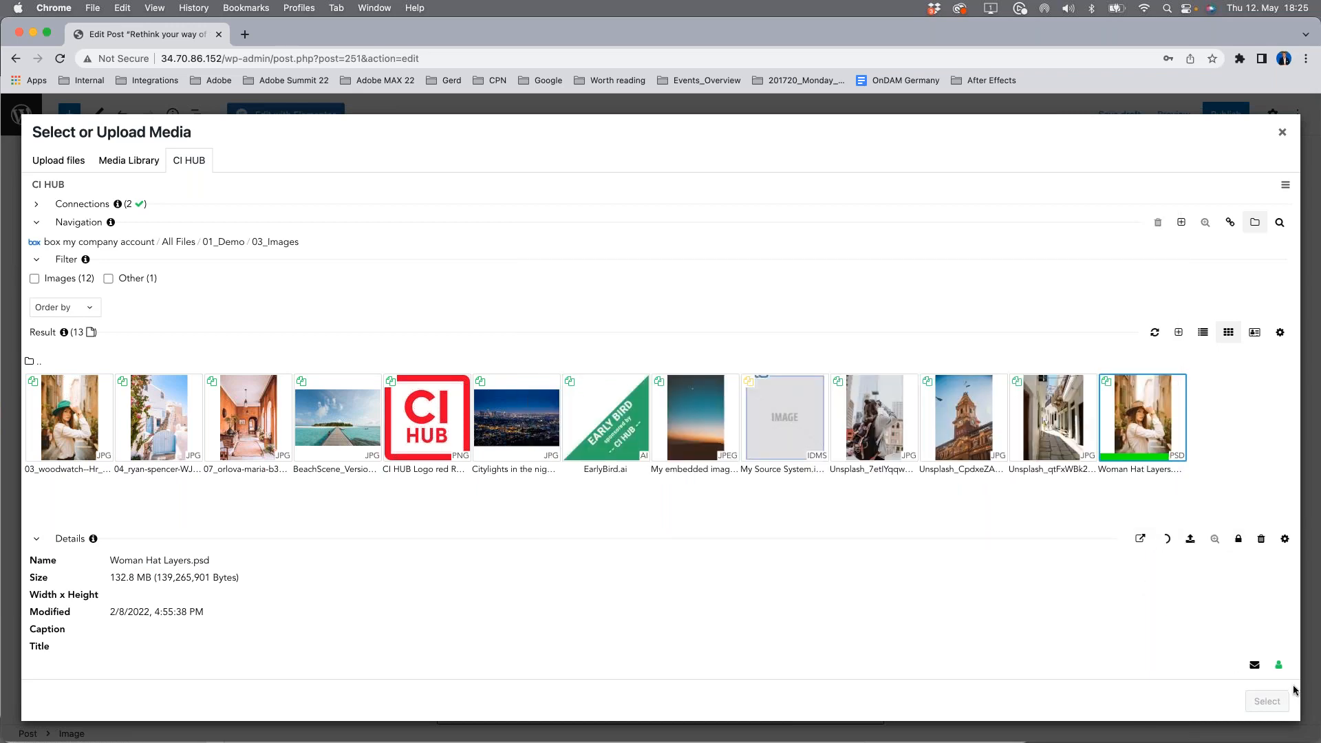
pyautogui.click(1268, 701)
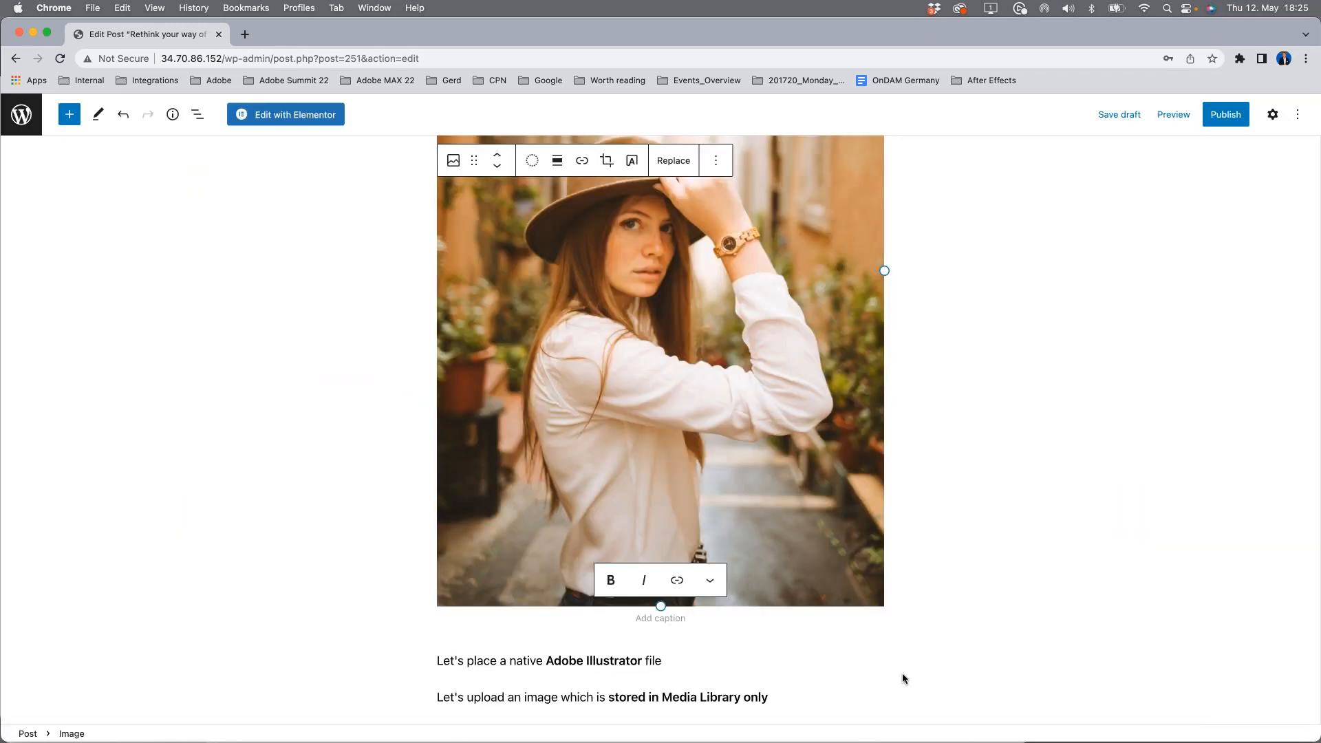
# Step: Look over the remaining placeholder paragraphs at the end of the post and save the draft
pyautogui.scroll(-5, 902, 672)
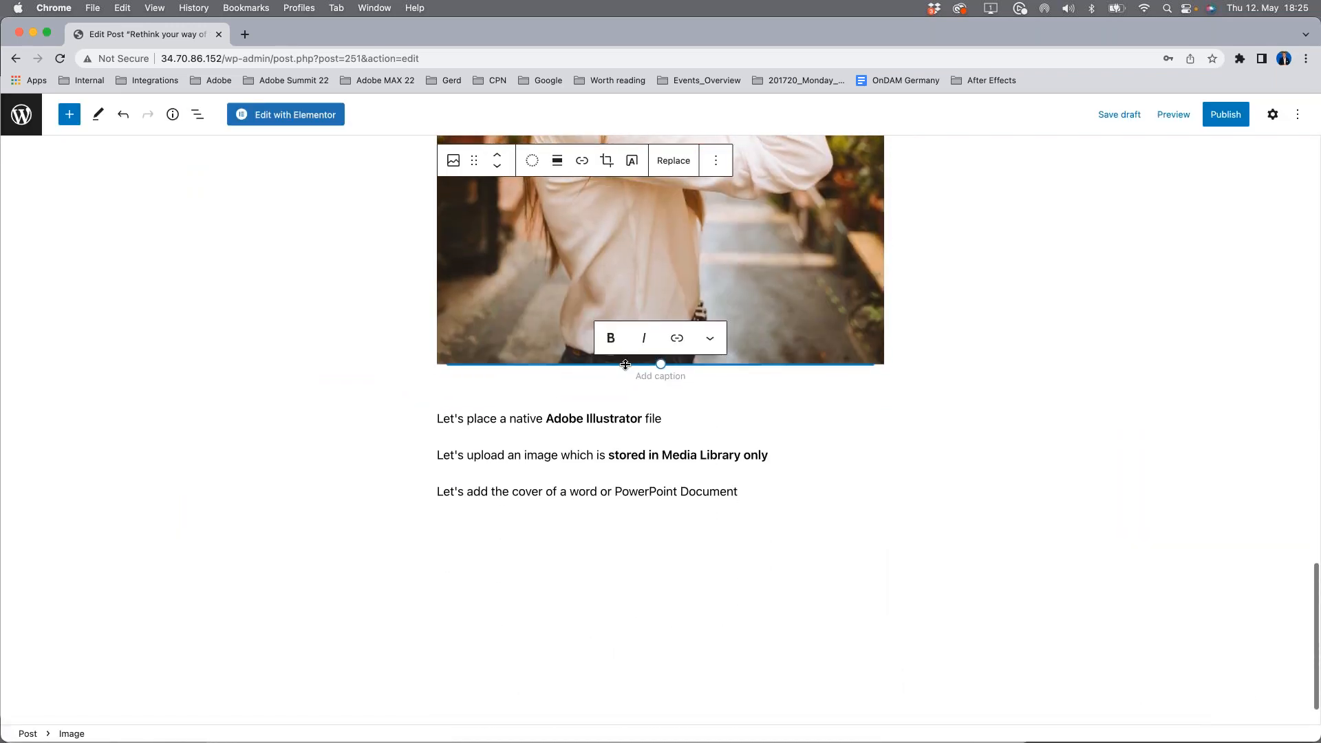
pyautogui.click(672, 419)
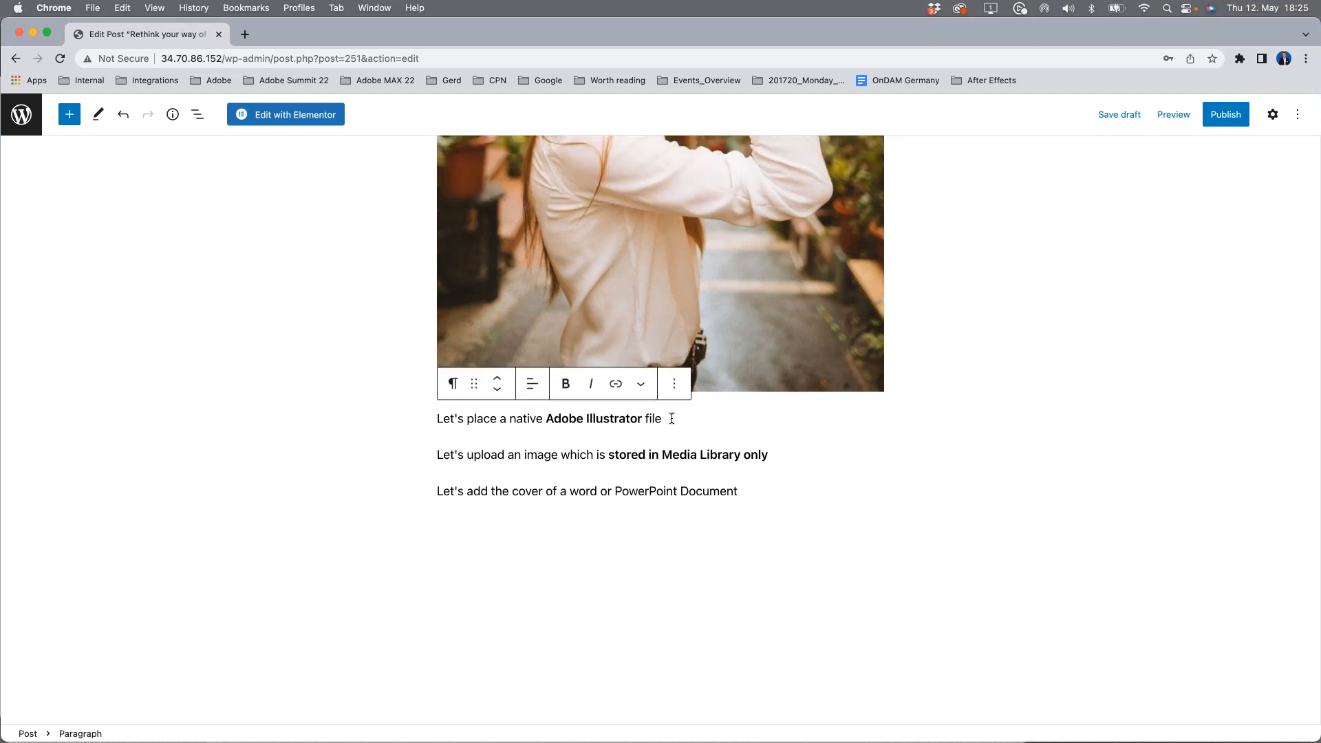
pyautogui.click(780, 457)
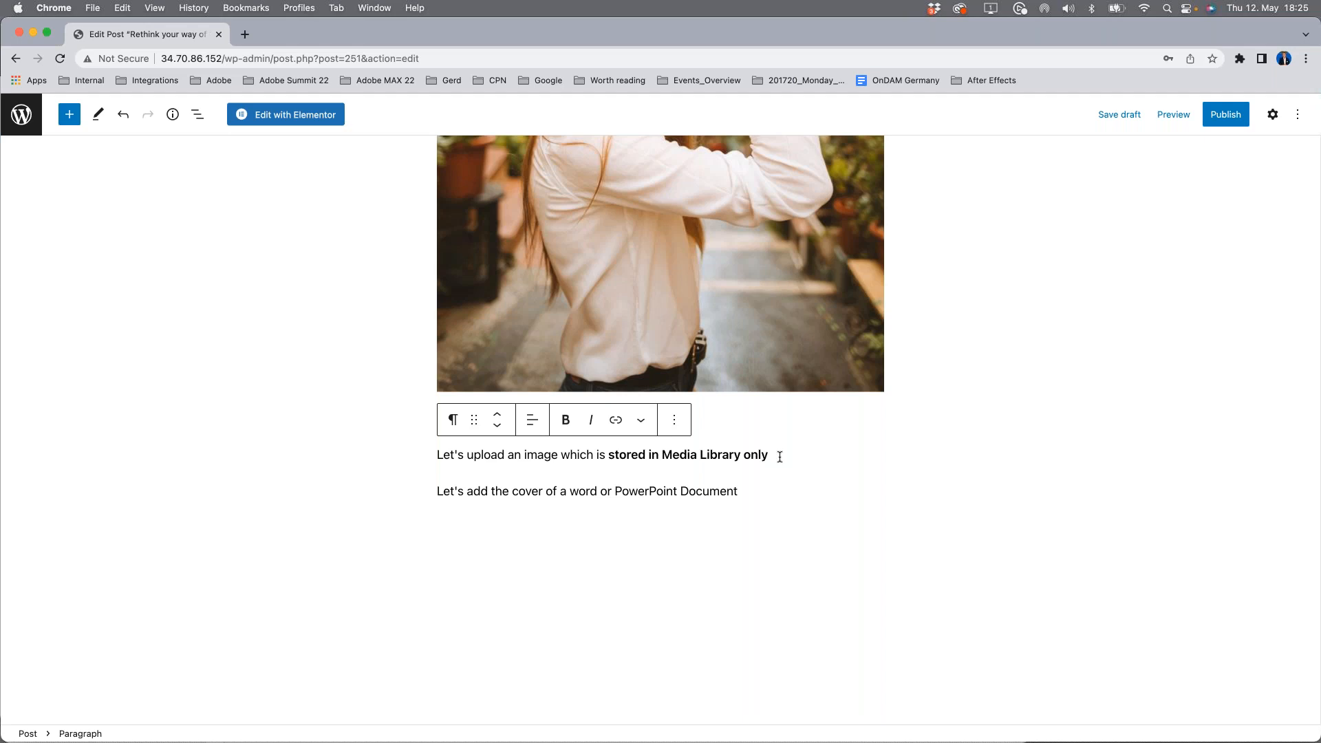
pyautogui.click(294, 311)
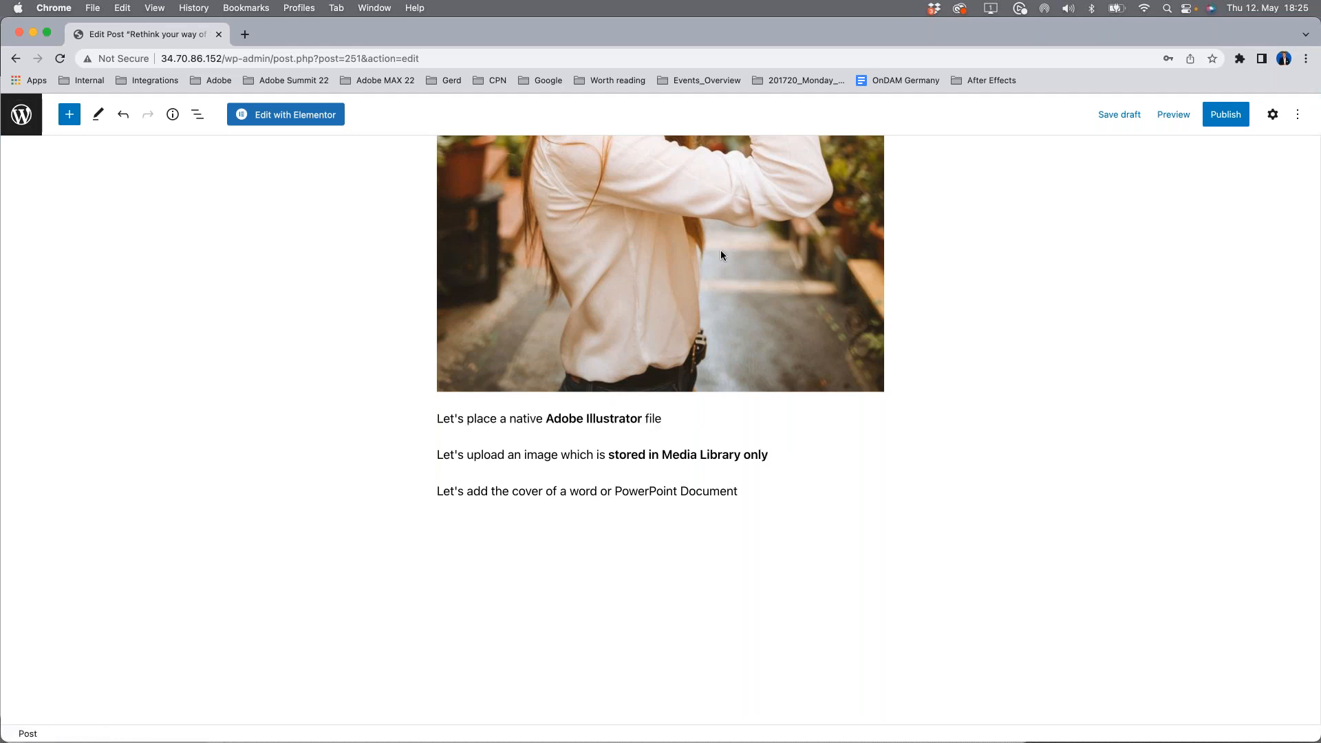
pyautogui.click(1119, 114)
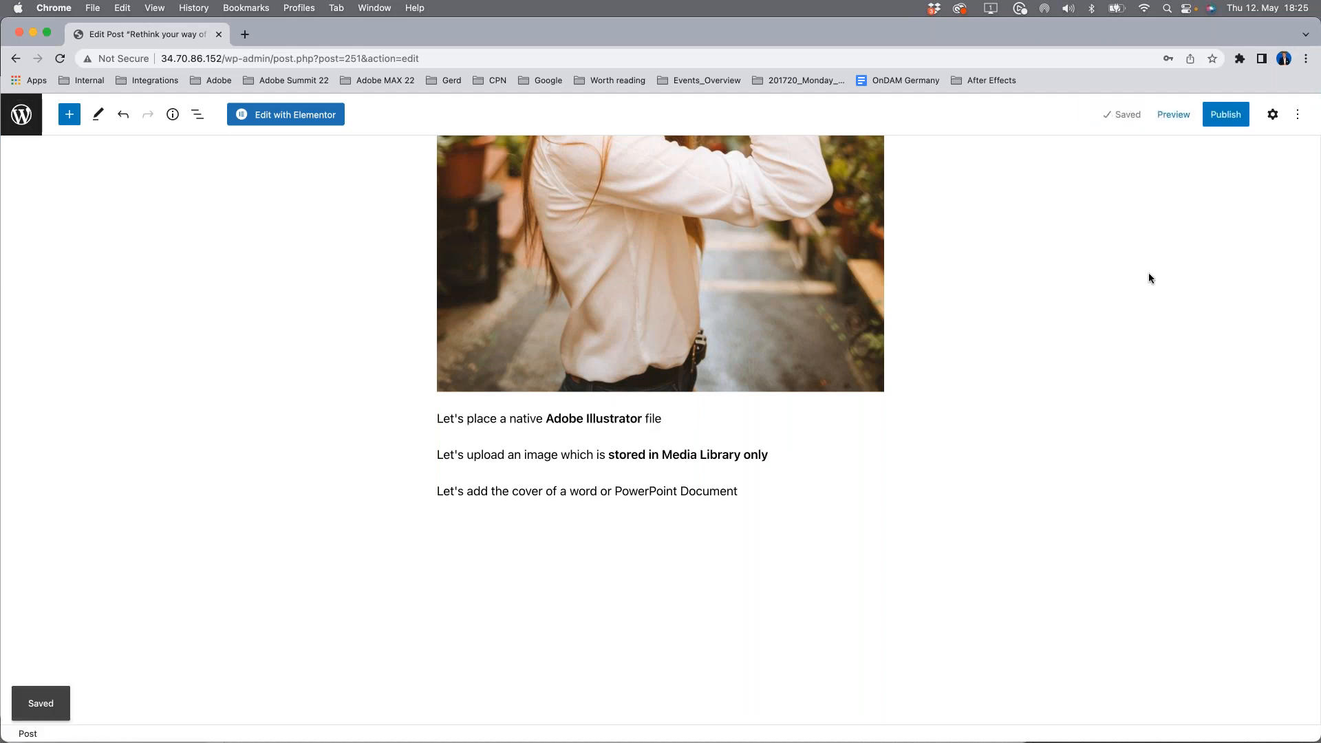
# Step: Open the media library for replacing the Photoshop image and display CI HUB's Links overview
pyautogui.scroll(15, 106, 354)
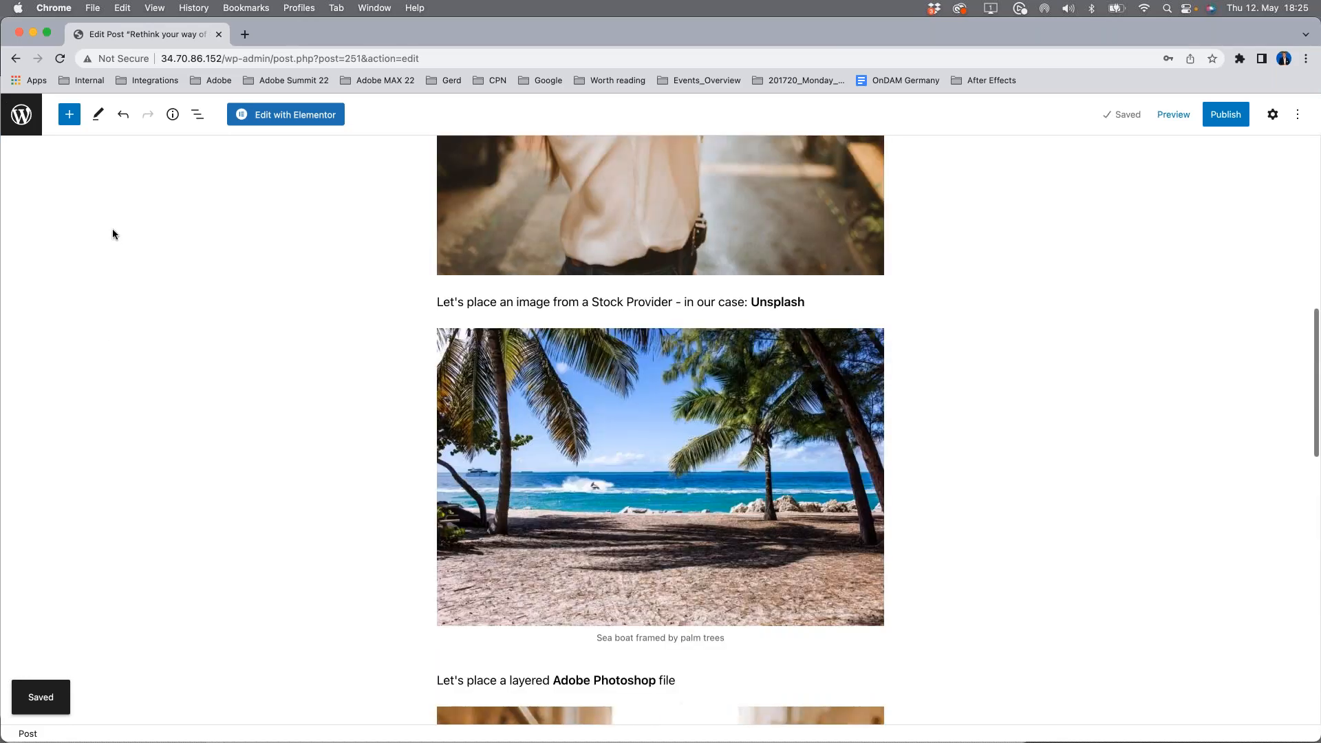
pyautogui.scroll(-8, 113, 234)
pyautogui.click(569, 504)
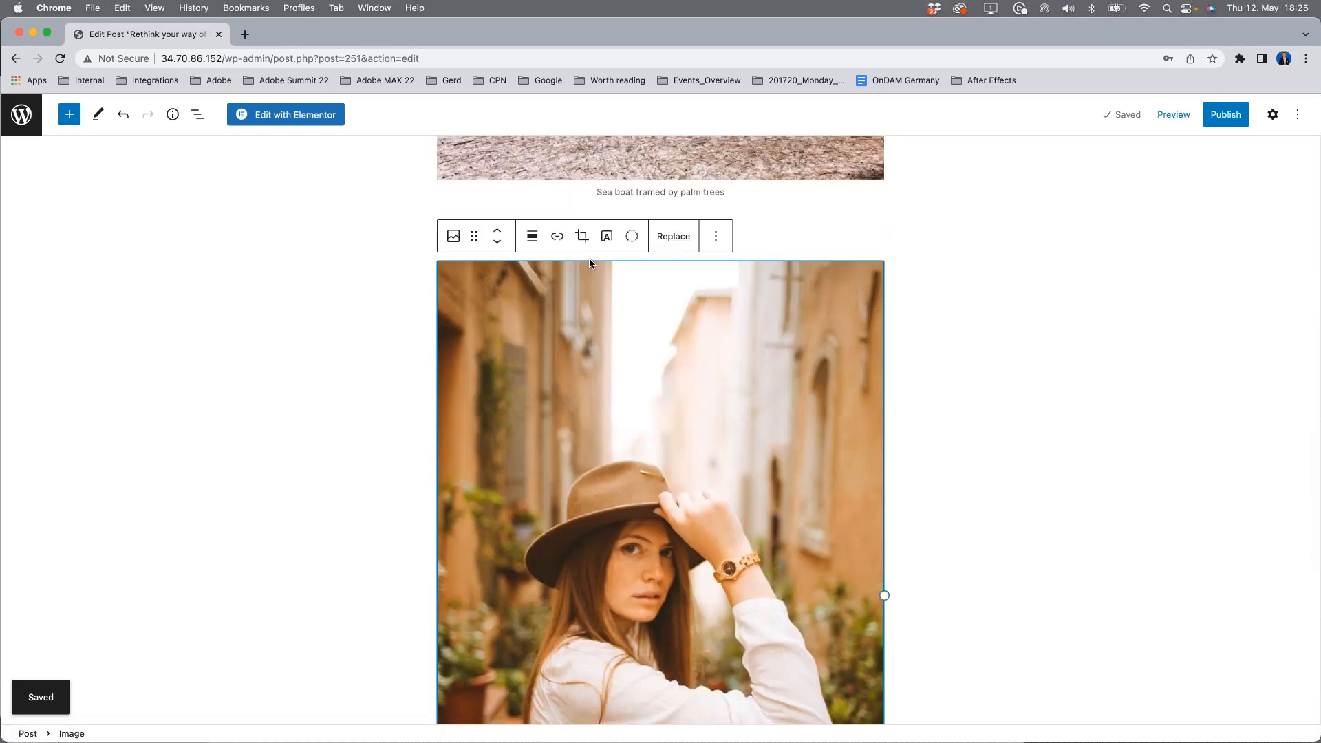
pyautogui.click(667, 239)
pyautogui.click(740, 283)
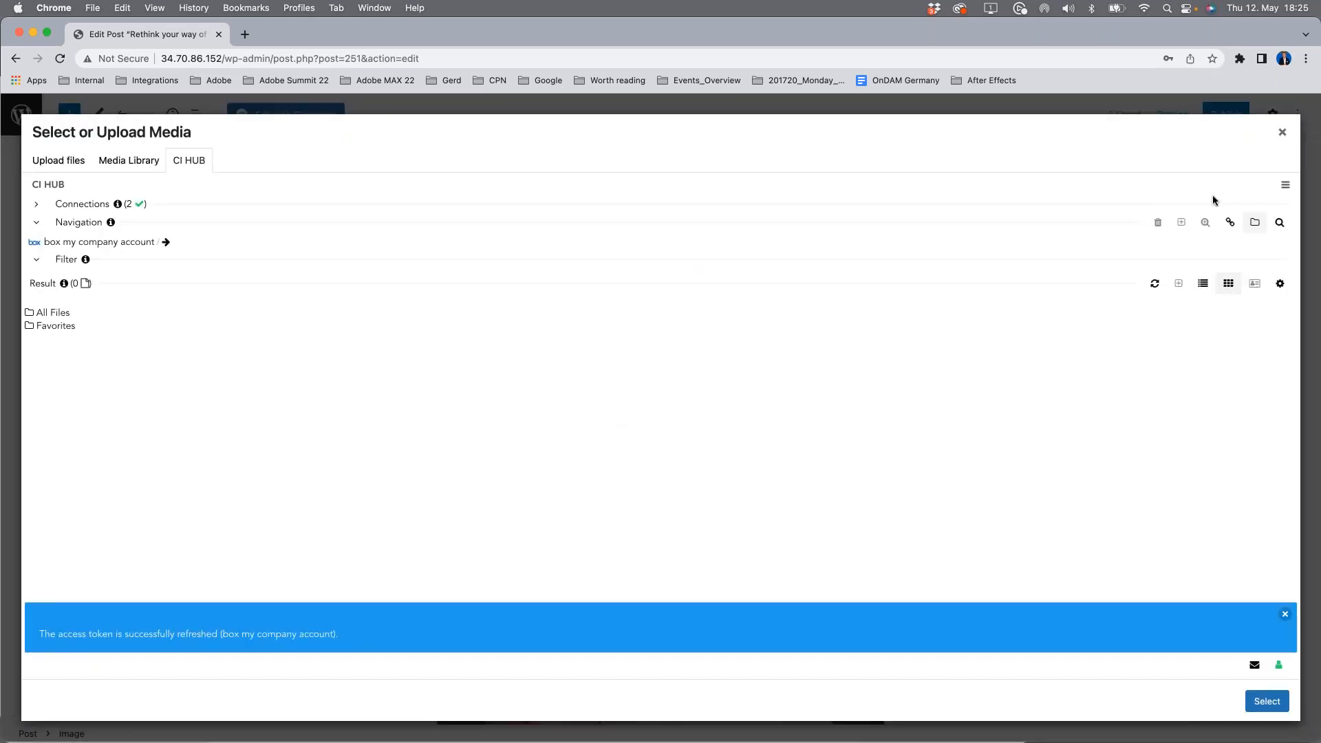
pyautogui.click(1227, 222)
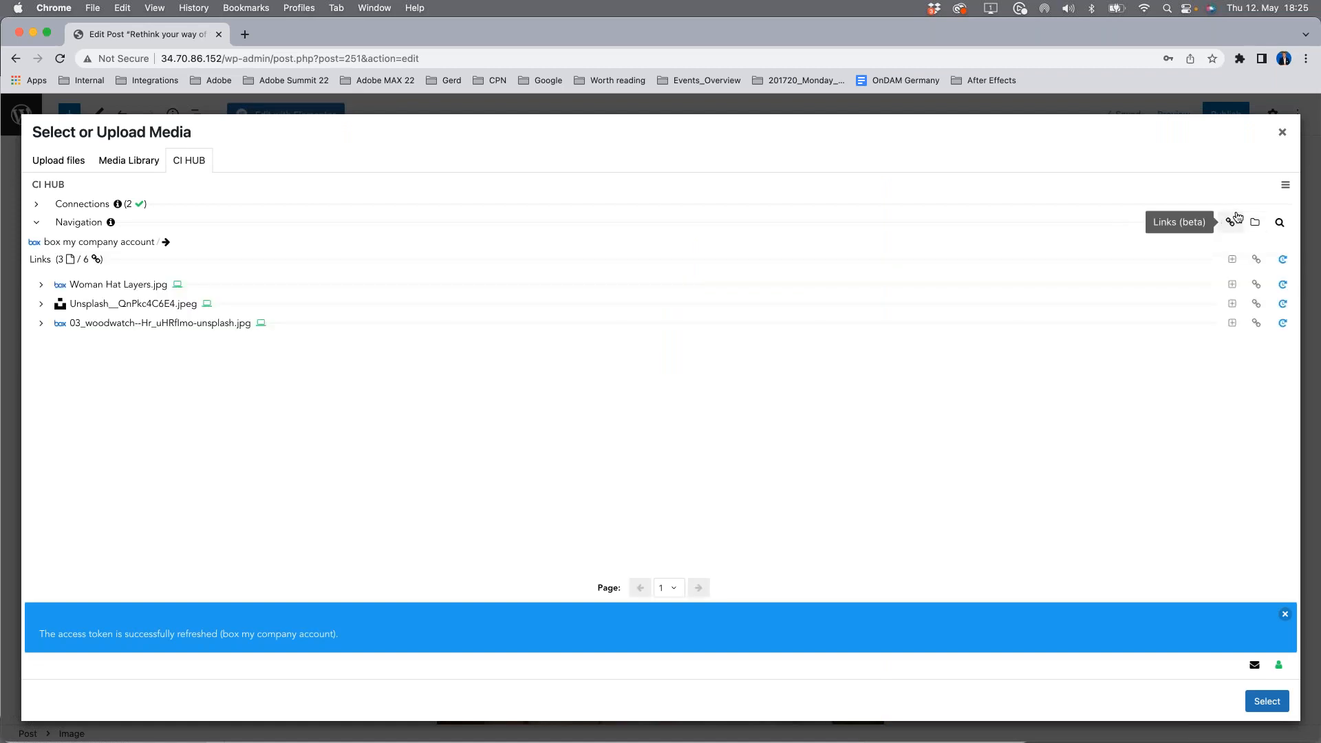
pyautogui.click(1284, 614)
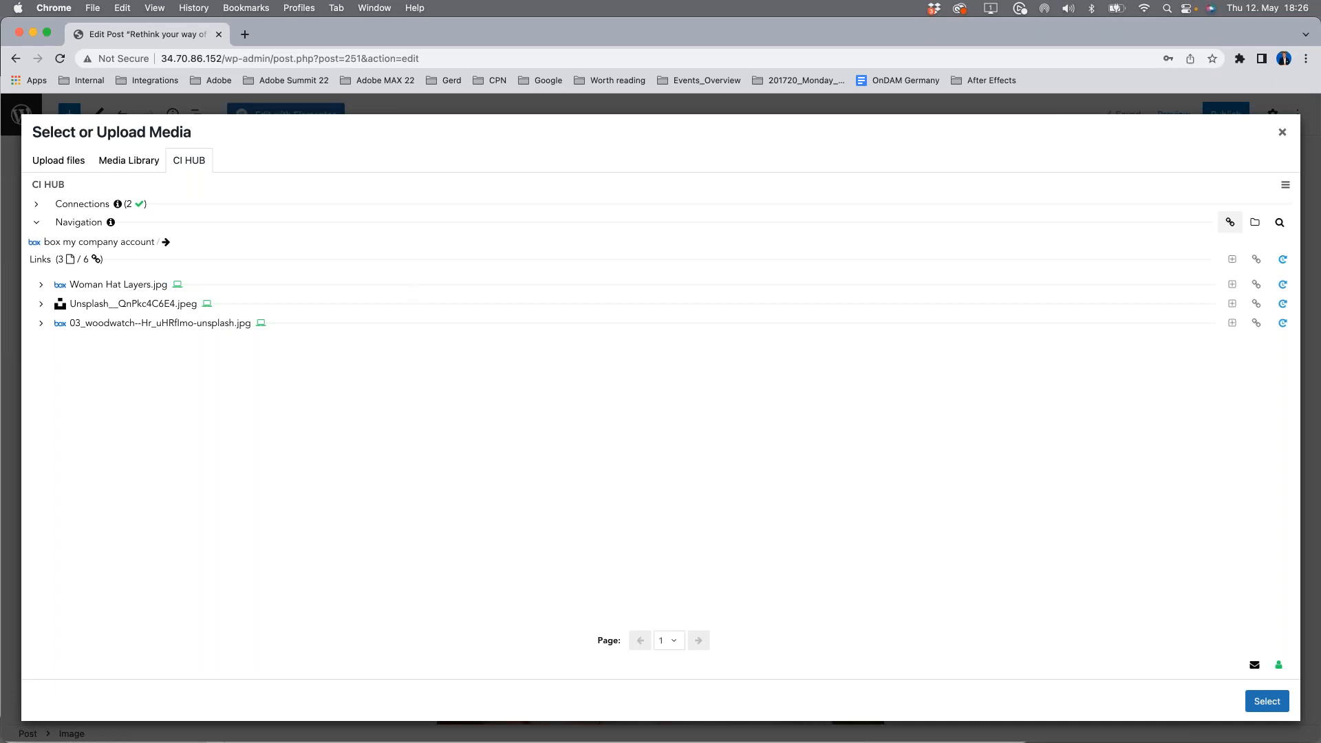
# Step: Refresh the status of all links and examine the details and matching box asset of Woman Hat Layers.jpg
pyautogui.click(1283, 259)
pyautogui.moveTo(1213, 288)
pyautogui.click(41, 284)
pyautogui.doubleClick(385, 400)
pyautogui.click(134, 493)
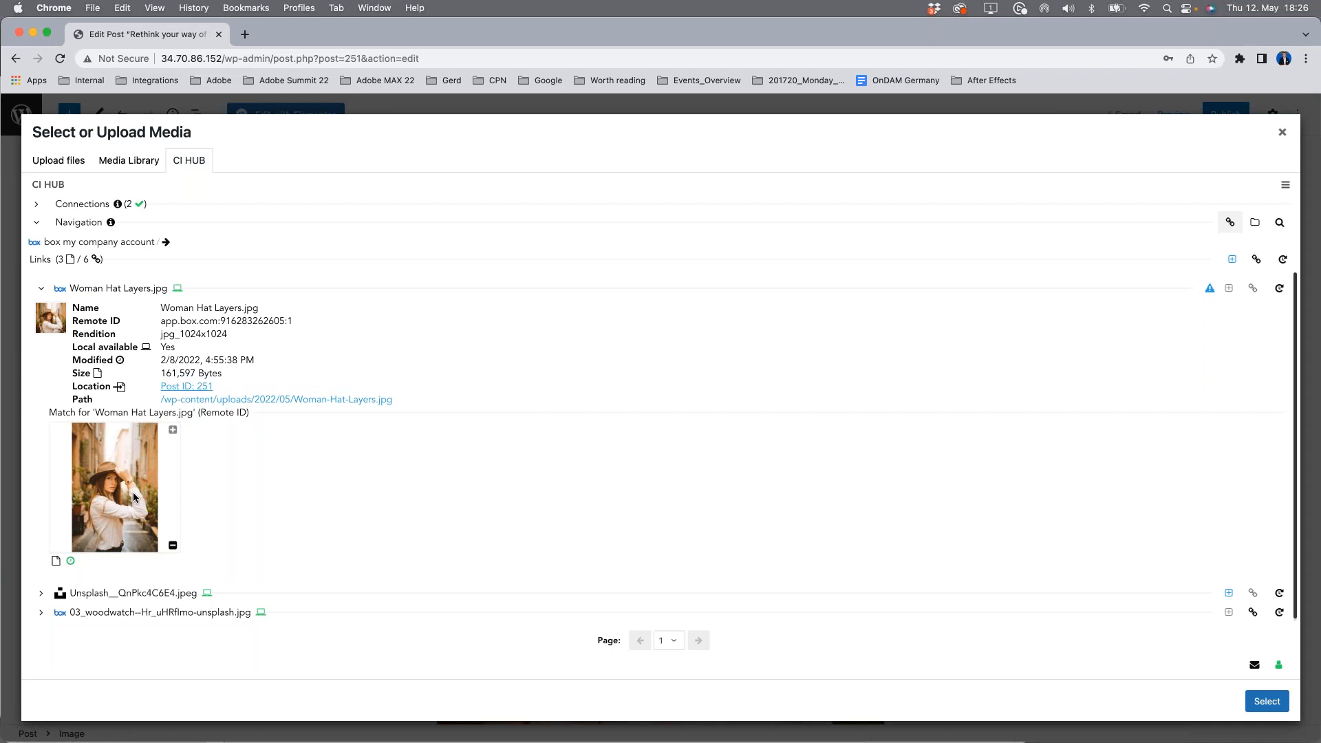
pyautogui.moveTo(56, 315)
pyautogui.click(41, 290)
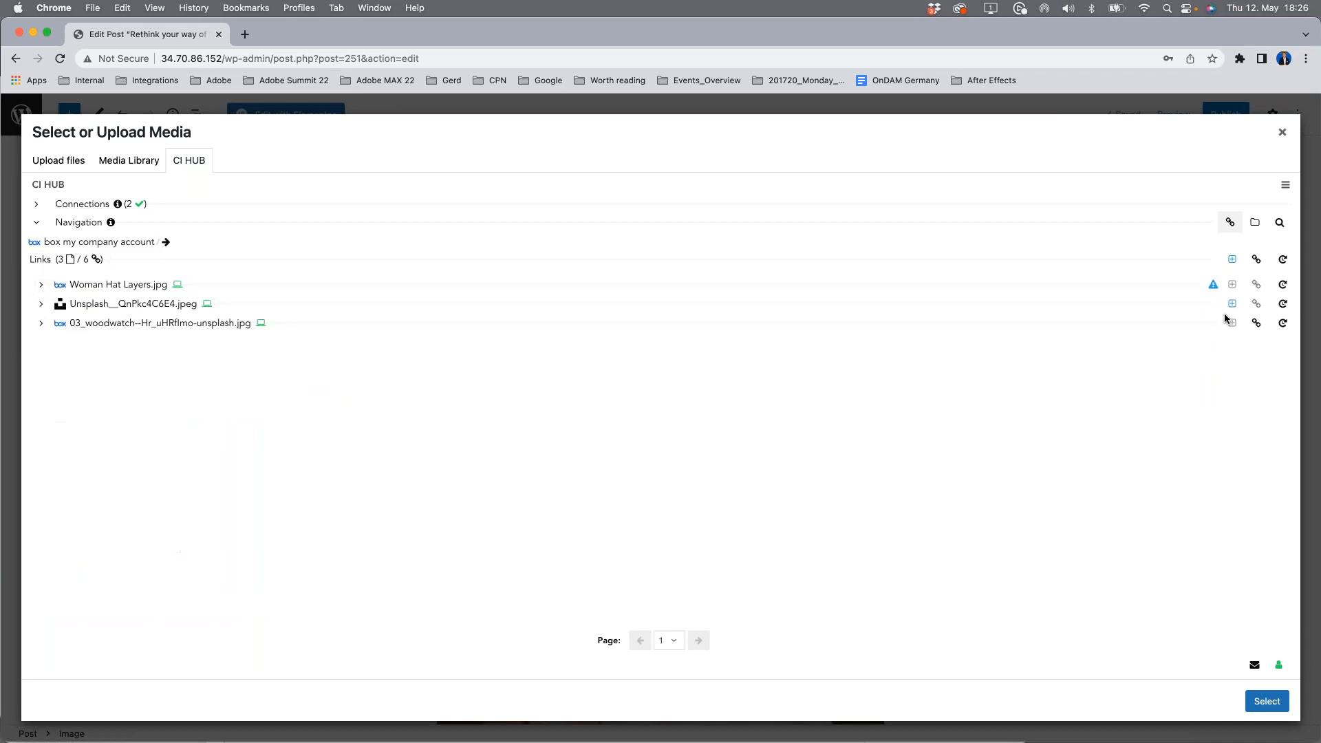
# Step: Examine the link details of Unsplash__QnPkc4C6E4.jpeg, including the post it is placed in and its attachment in the WordPress media library
pyautogui.click(41, 305)
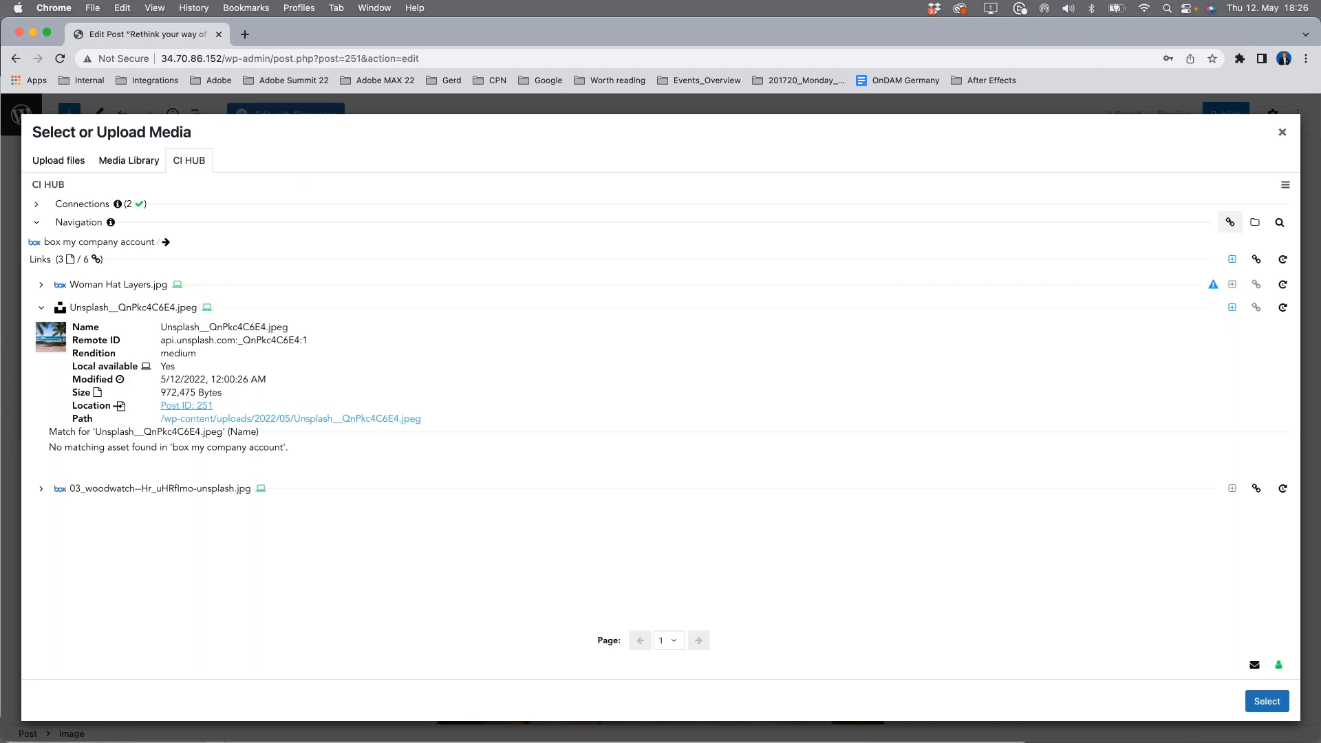
pyautogui.click(177, 408)
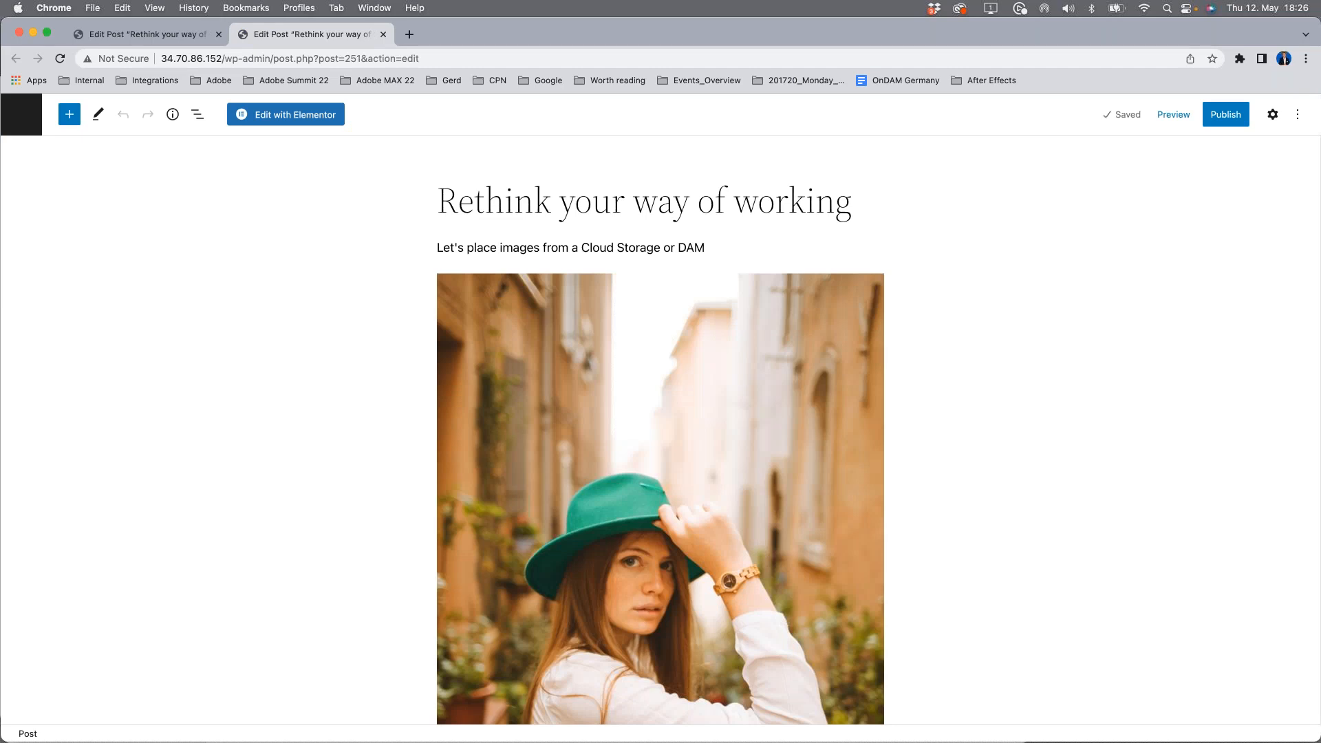
pyautogui.click(383, 34)
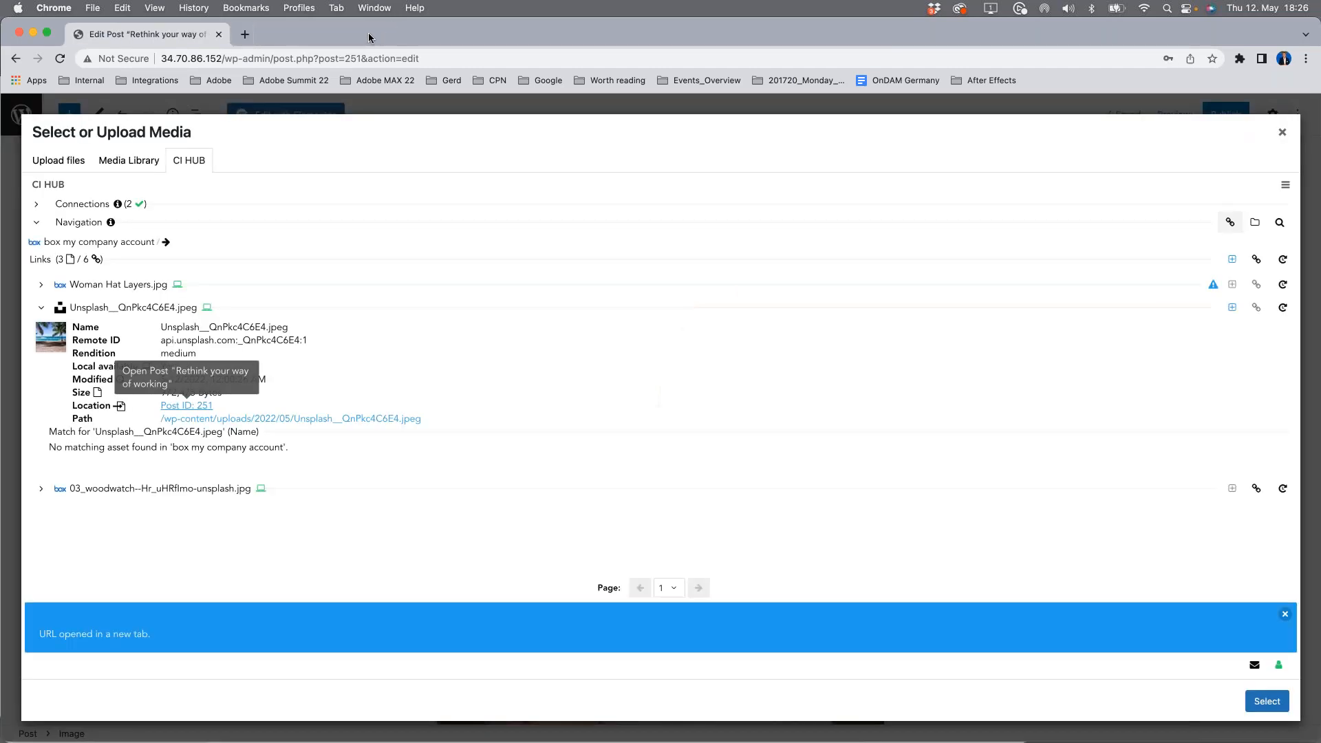
pyautogui.click(287, 419)
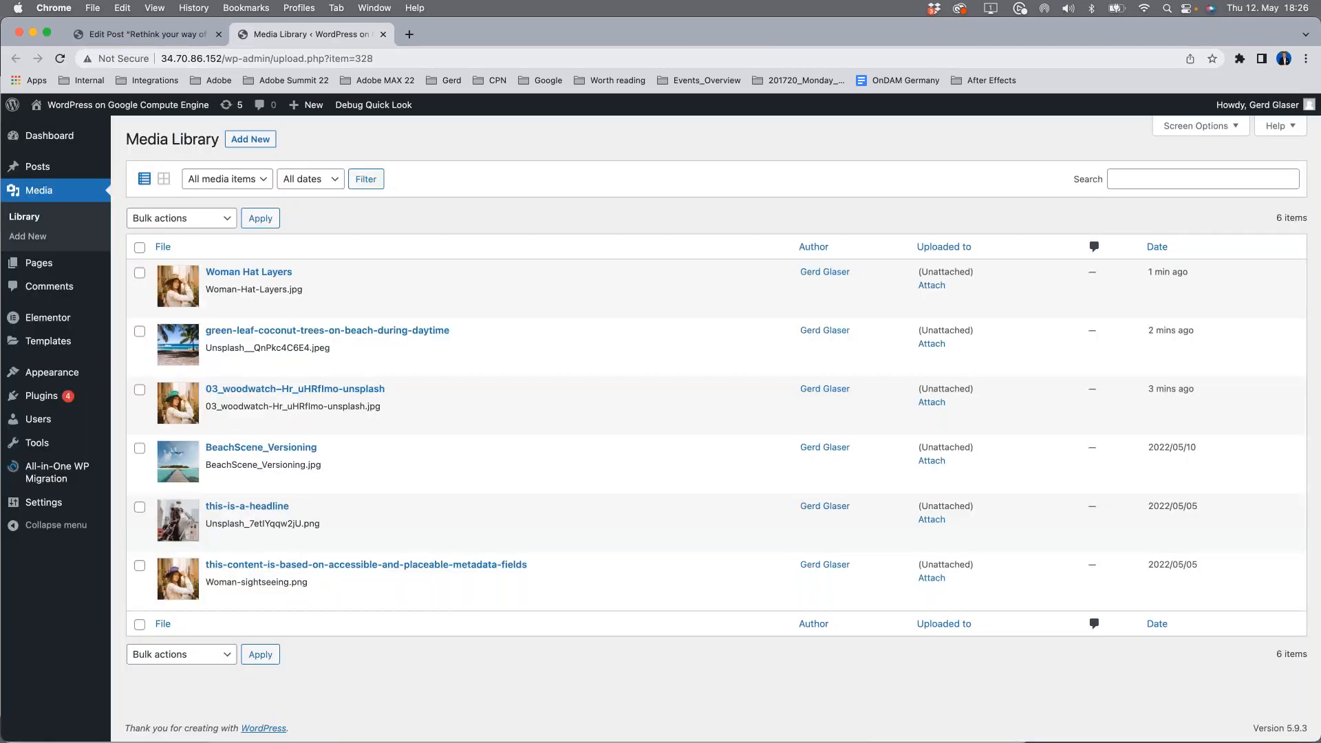
# Step: Check the palm beach image's attachment details in the media library's grid mode and return to the post
pyautogui.click(163, 179)
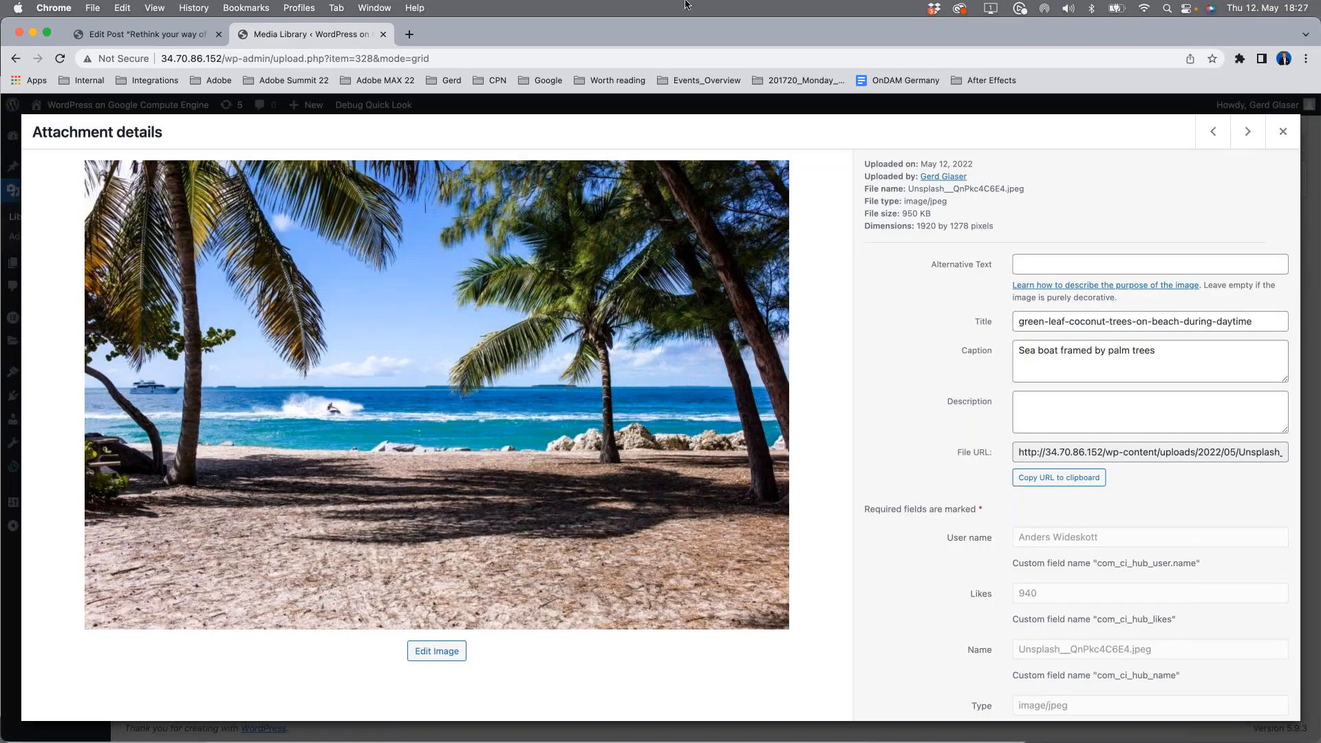
pyautogui.click(383, 35)
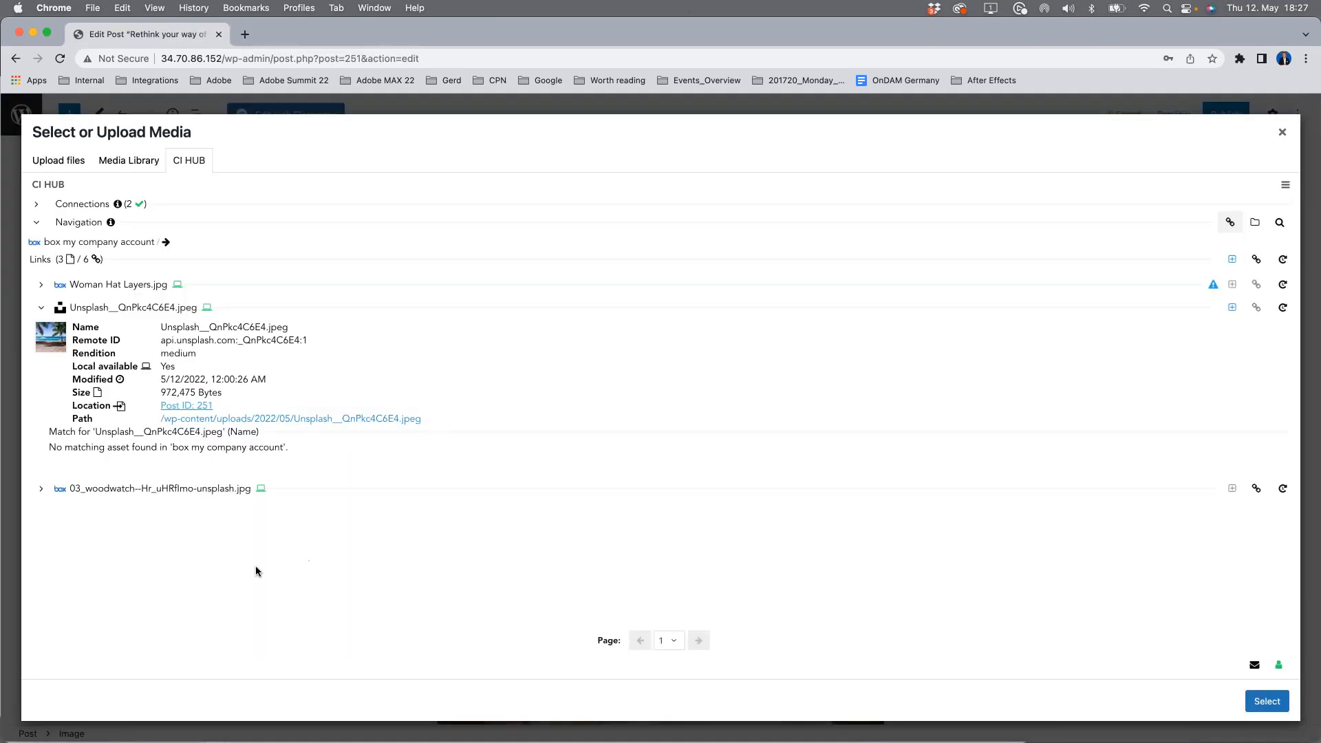
pyautogui.click(42, 307)
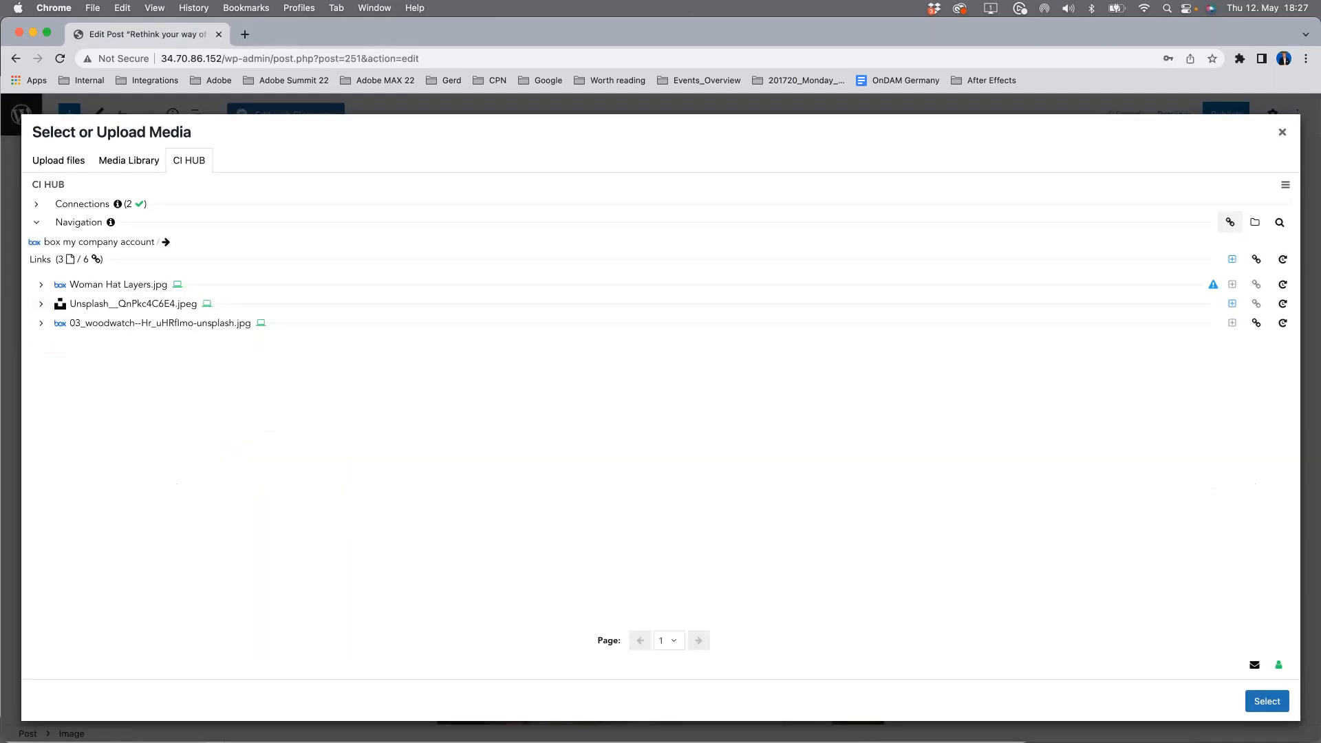
pyautogui.click(1283, 132)
pyautogui.click(249, 384)
# Step: Leave the post and open the Check Versions page for editing
pyautogui.click(20, 114)
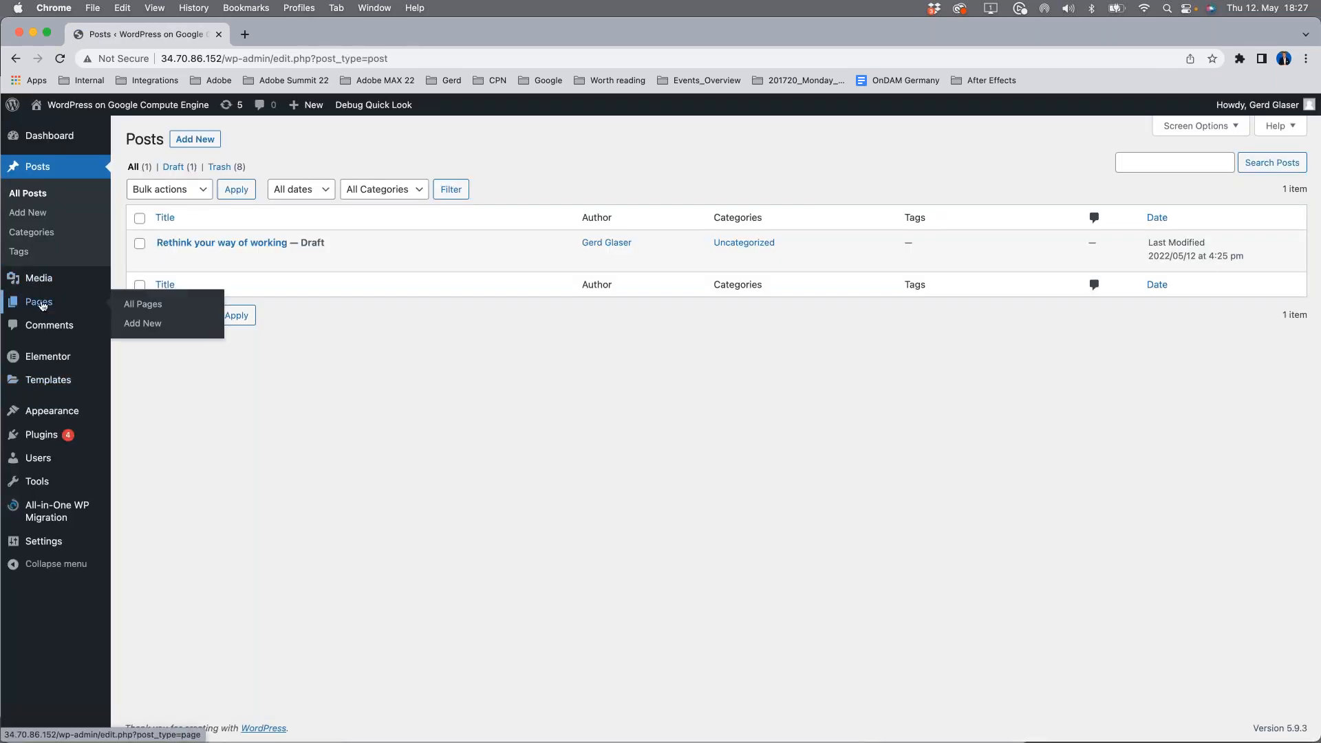
pyautogui.click(42, 305)
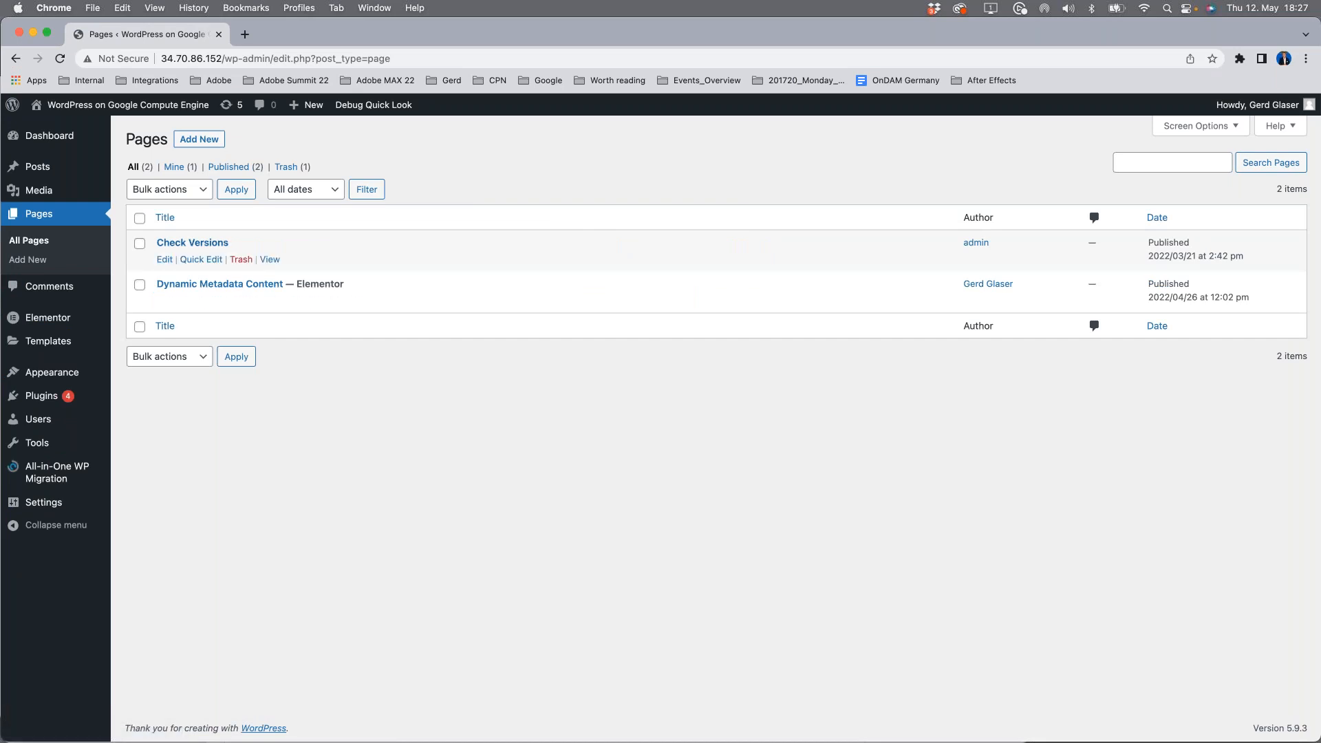
pyautogui.click(192, 244)
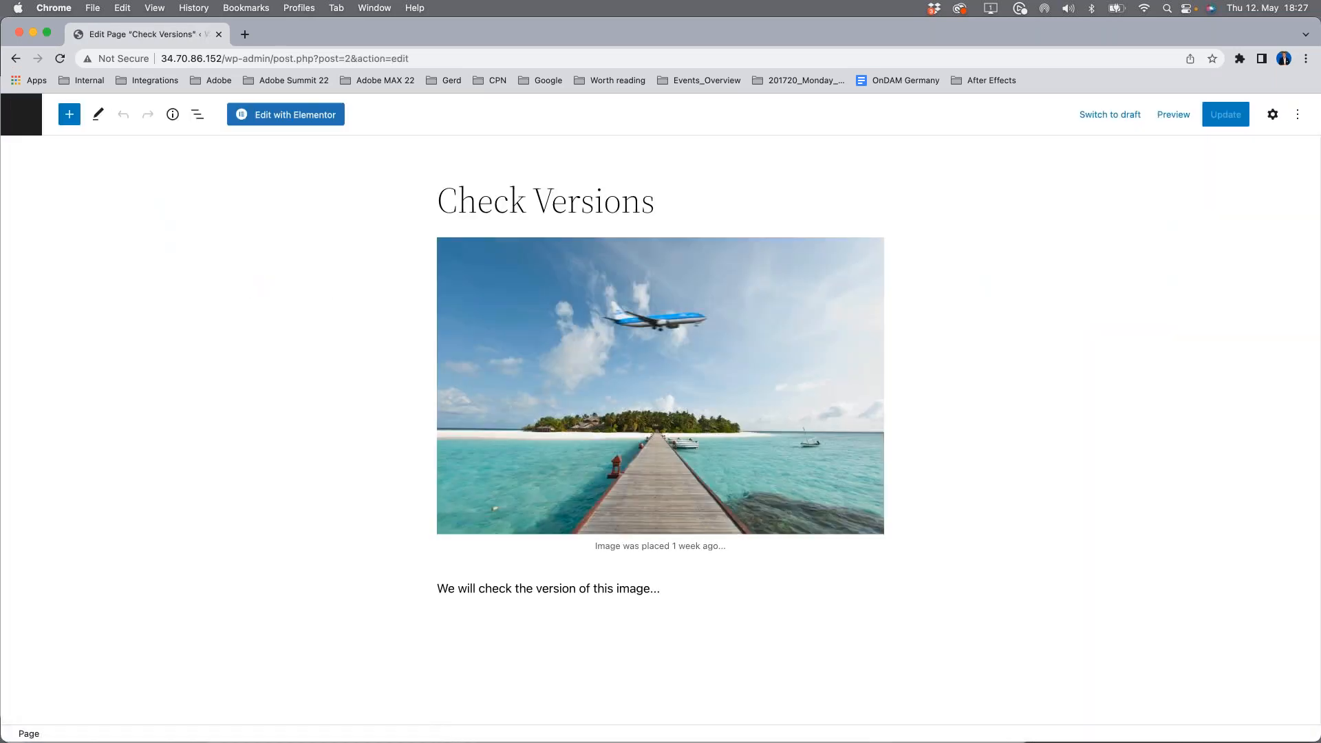
# Step: Open the media library for replacing the beach image and examine the versions of BeachScene_Versioning.jpg in CI HUB's Links overview
pyautogui.click(664, 388)
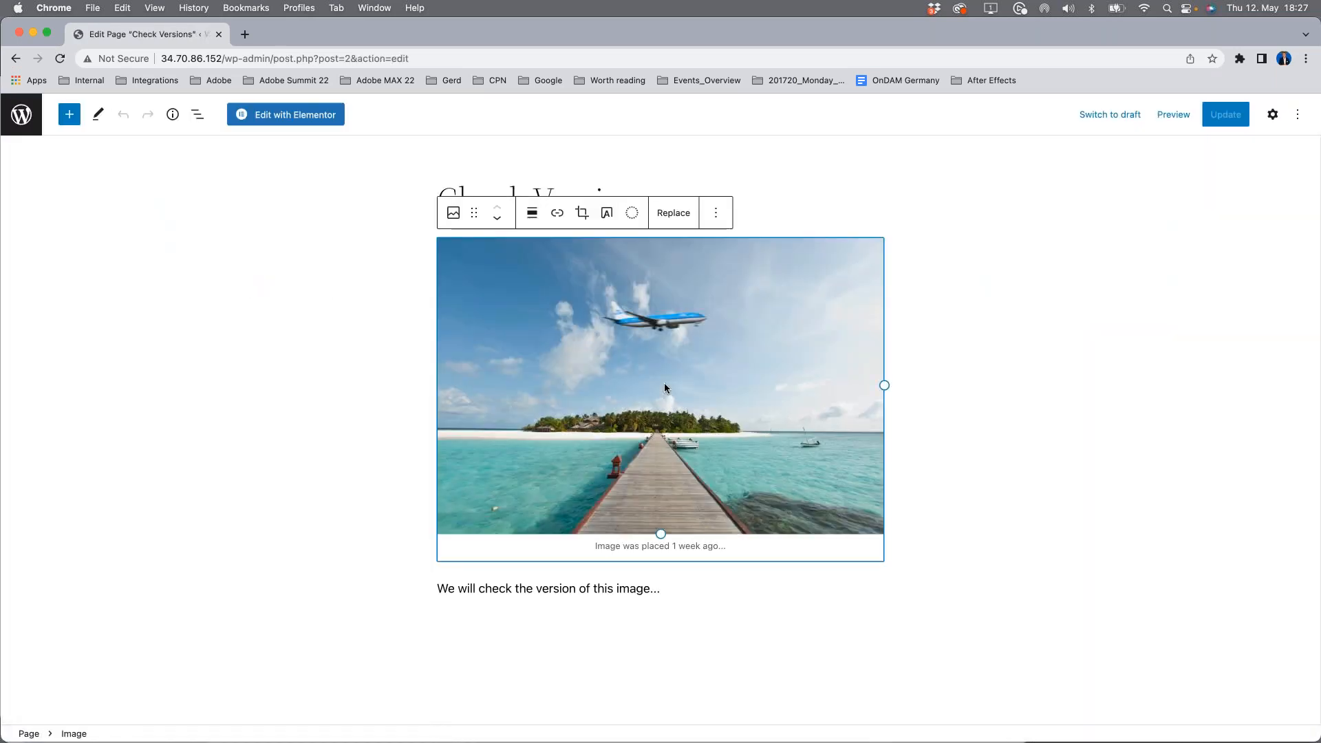
pyautogui.click(1120, 432)
pyautogui.click(788, 384)
pyautogui.click(671, 219)
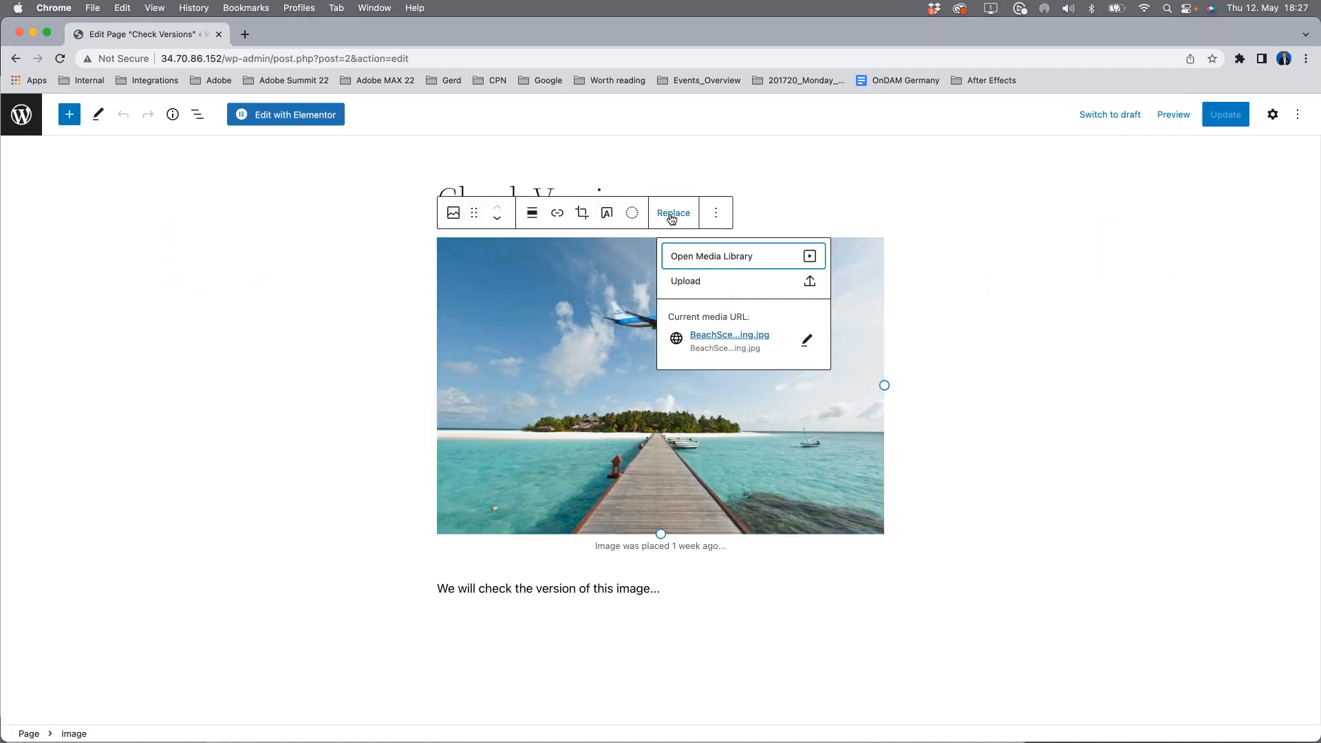
pyautogui.click(812, 258)
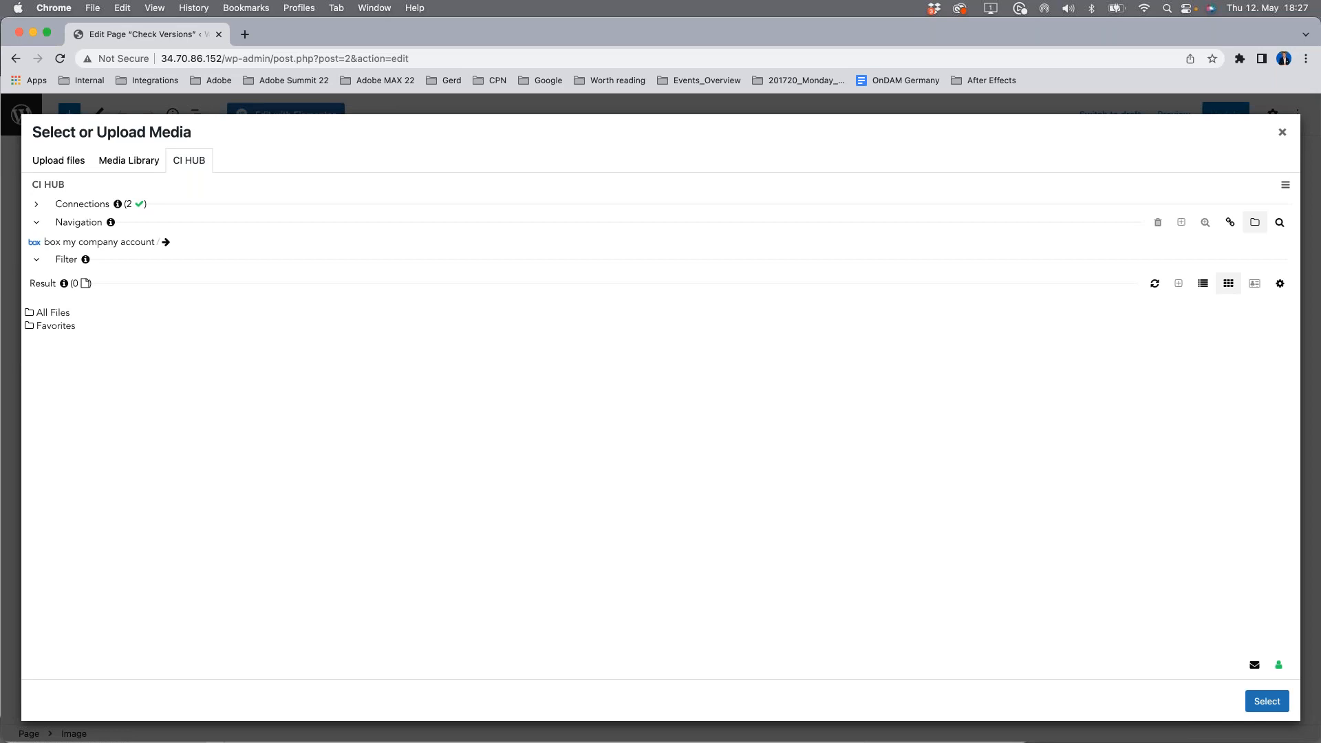
pyautogui.click(1230, 222)
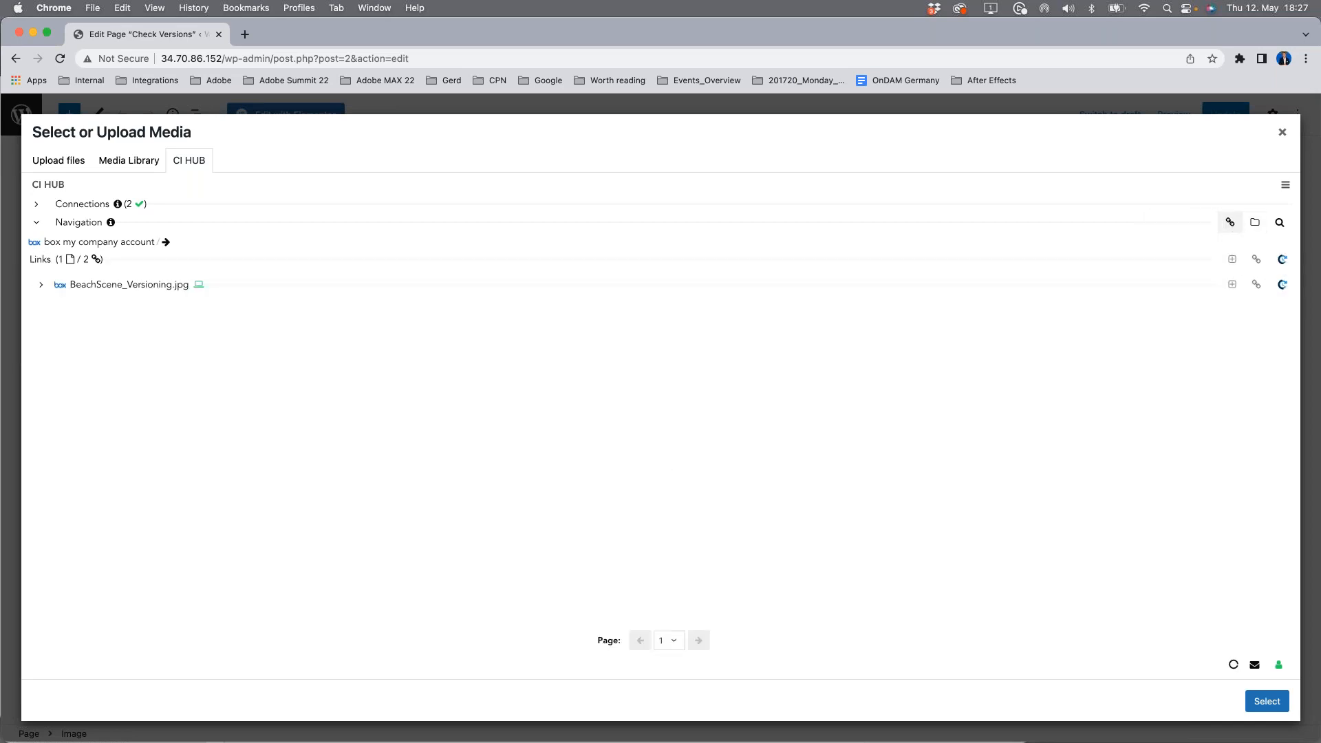
pyautogui.moveTo(1214, 286)
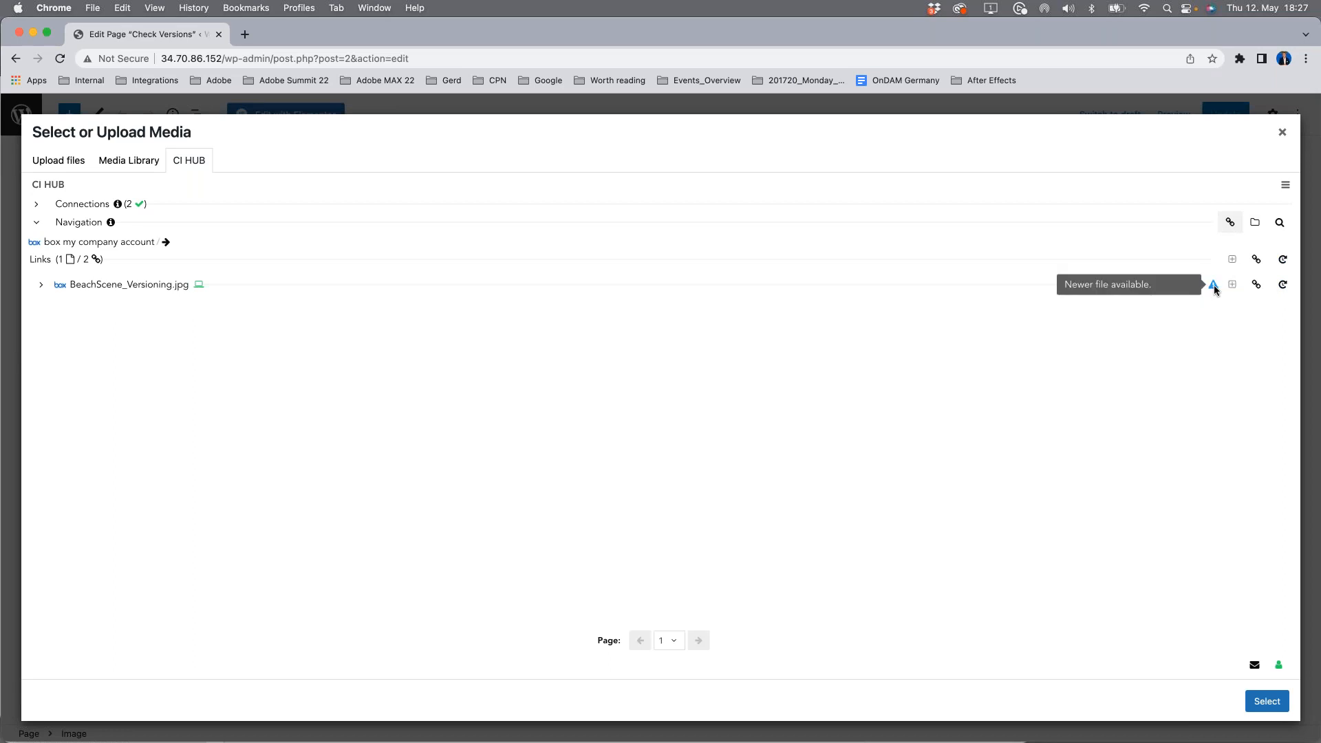
pyautogui.click(38, 287)
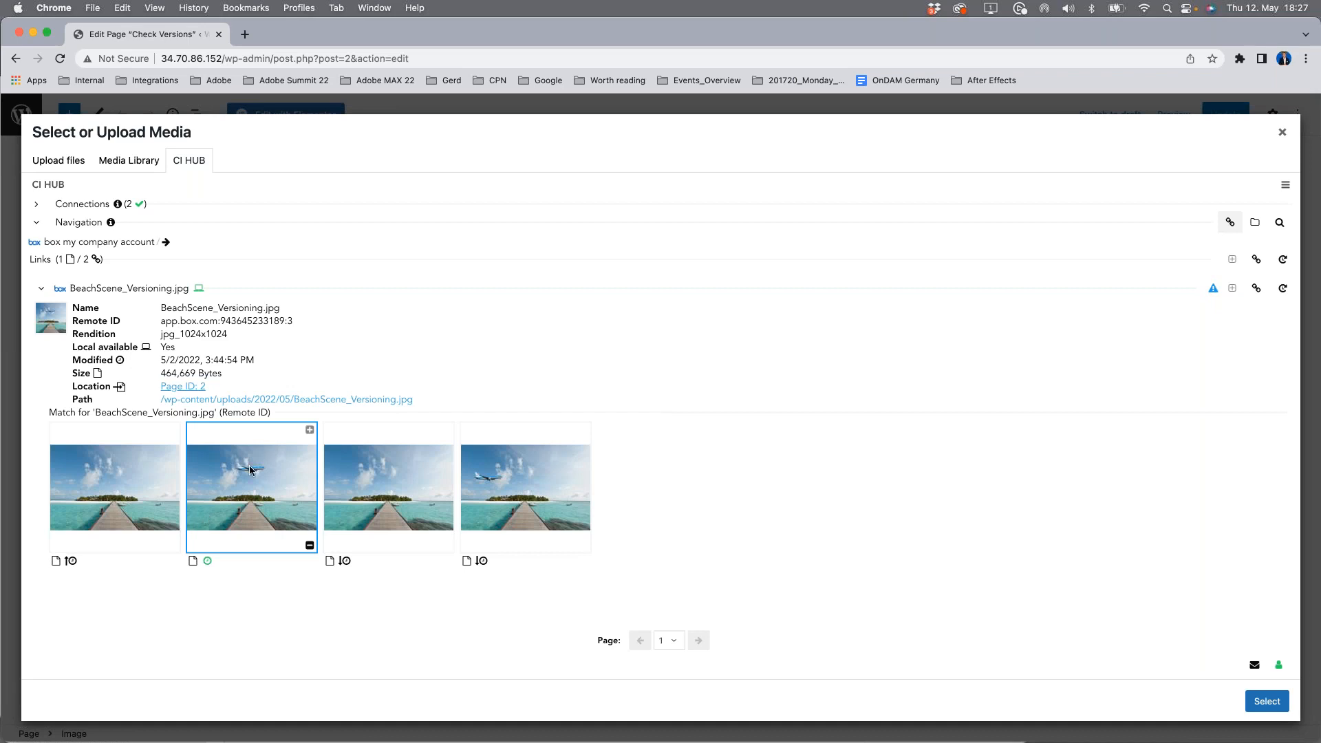
# Step: Relink BeachScene_Versioning.jpg to its newer version without the airplane, using the jpg 1024x1024 conversion
pyautogui.click(99, 480)
pyautogui.click(114, 489)
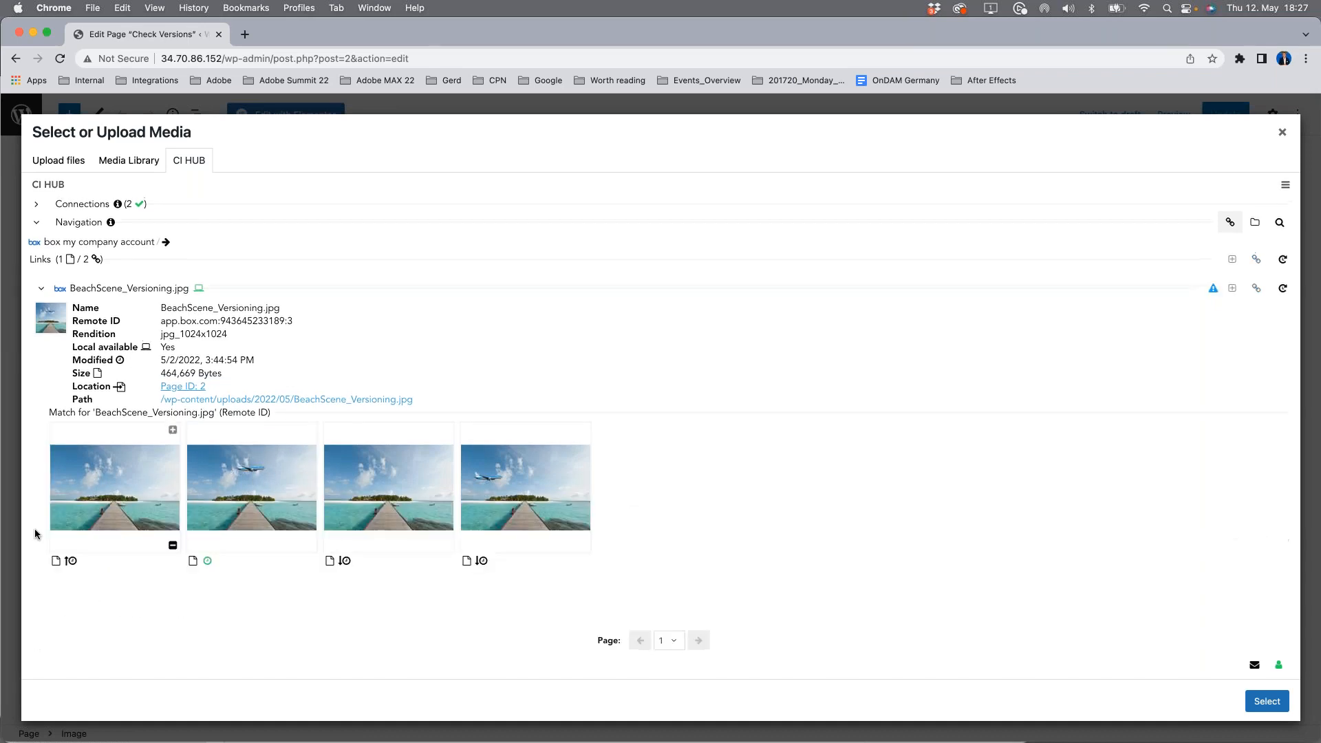
pyautogui.click(119, 494)
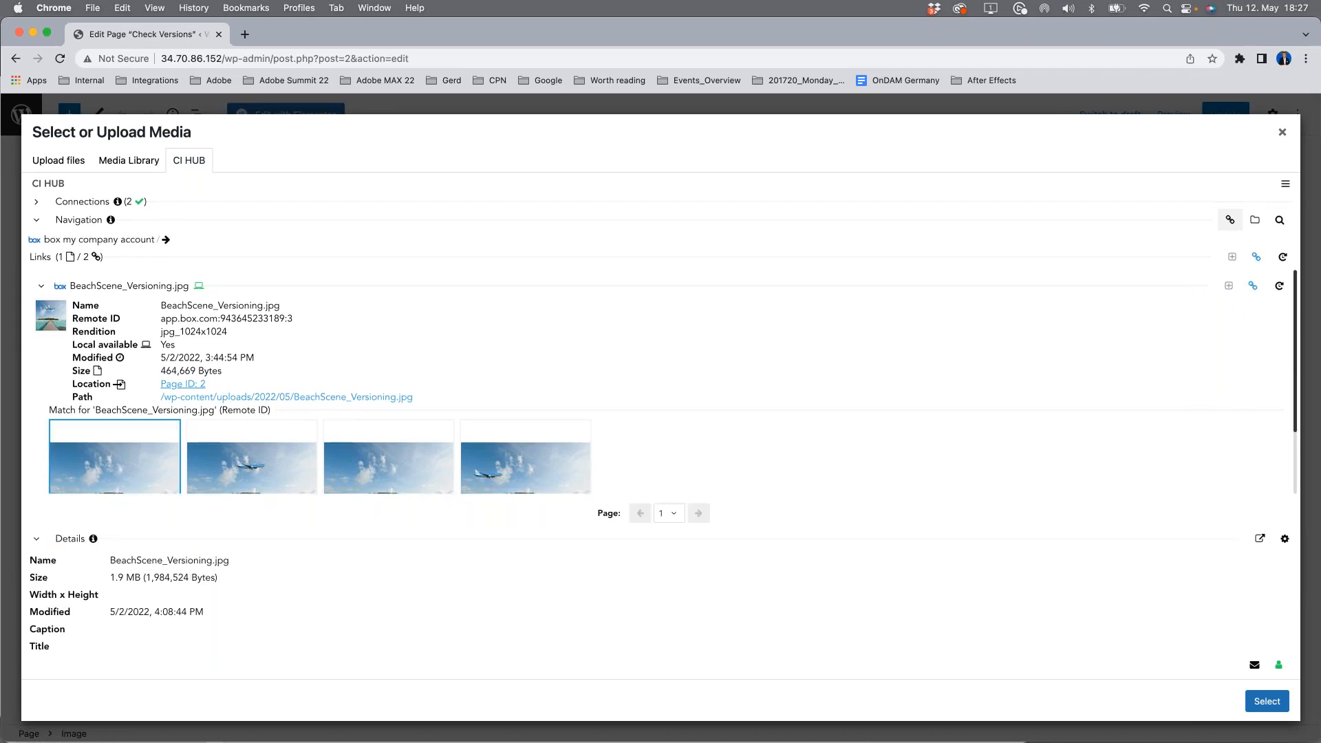
pyautogui.click(1252, 289)
pyautogui.click(1199, 410)
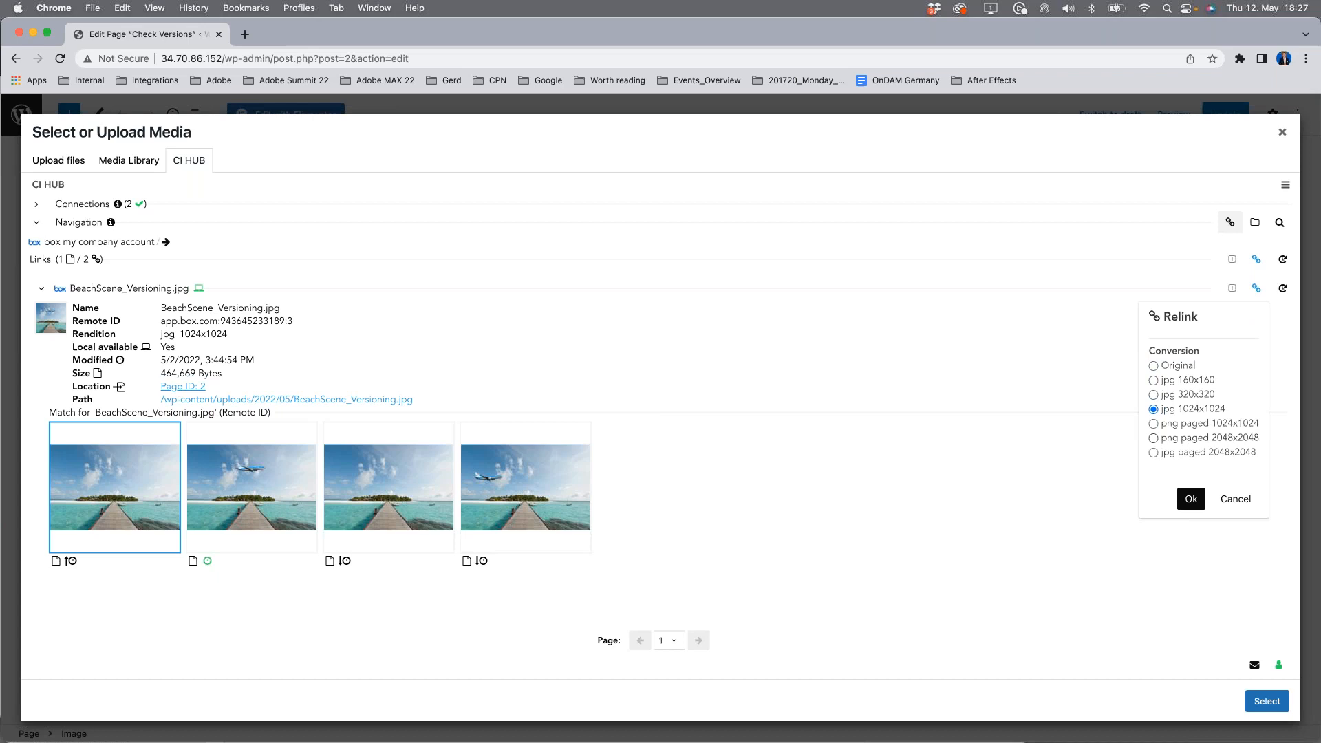
pyautogui.click(1183, 502)
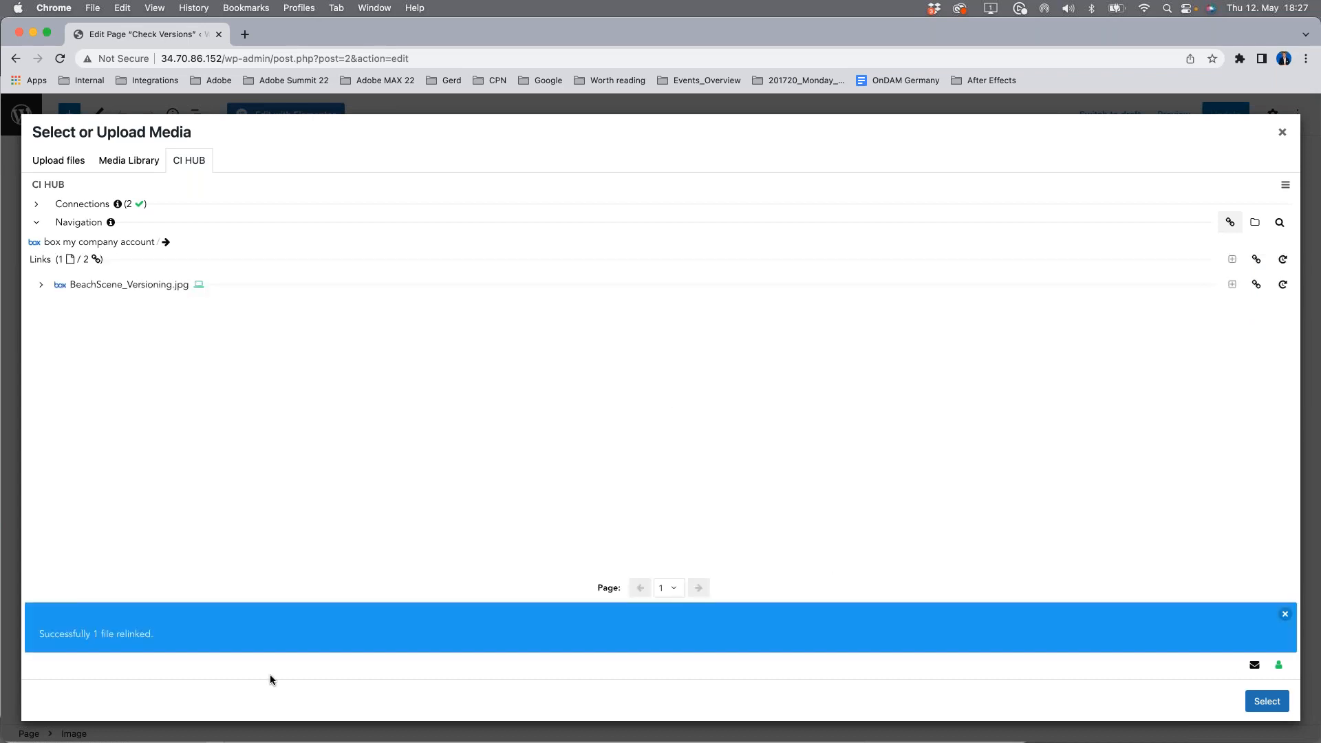
# Step: Close the media selection dialog and reload the Check Versions page to refresh its image
pyautogui.click(1282, 132)
pyautogui.click(232, 366)
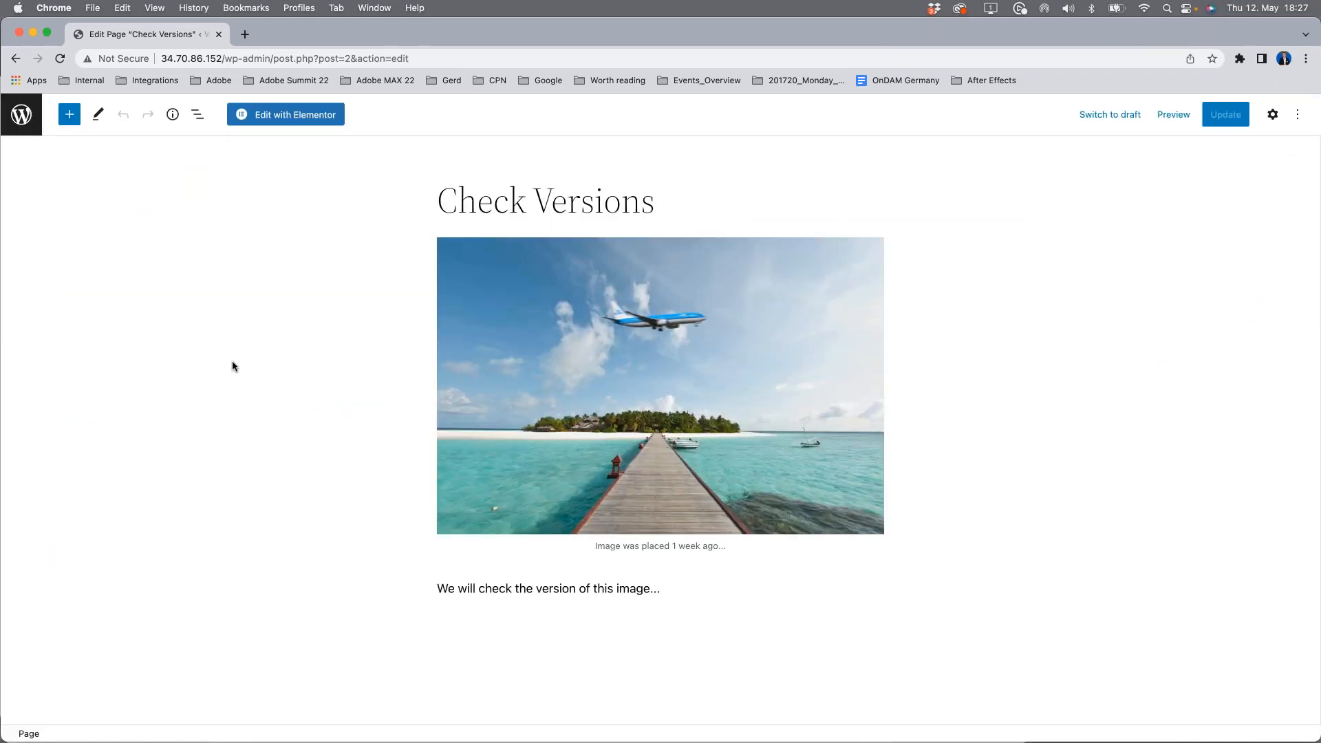
pyautogui.click(61, 59)
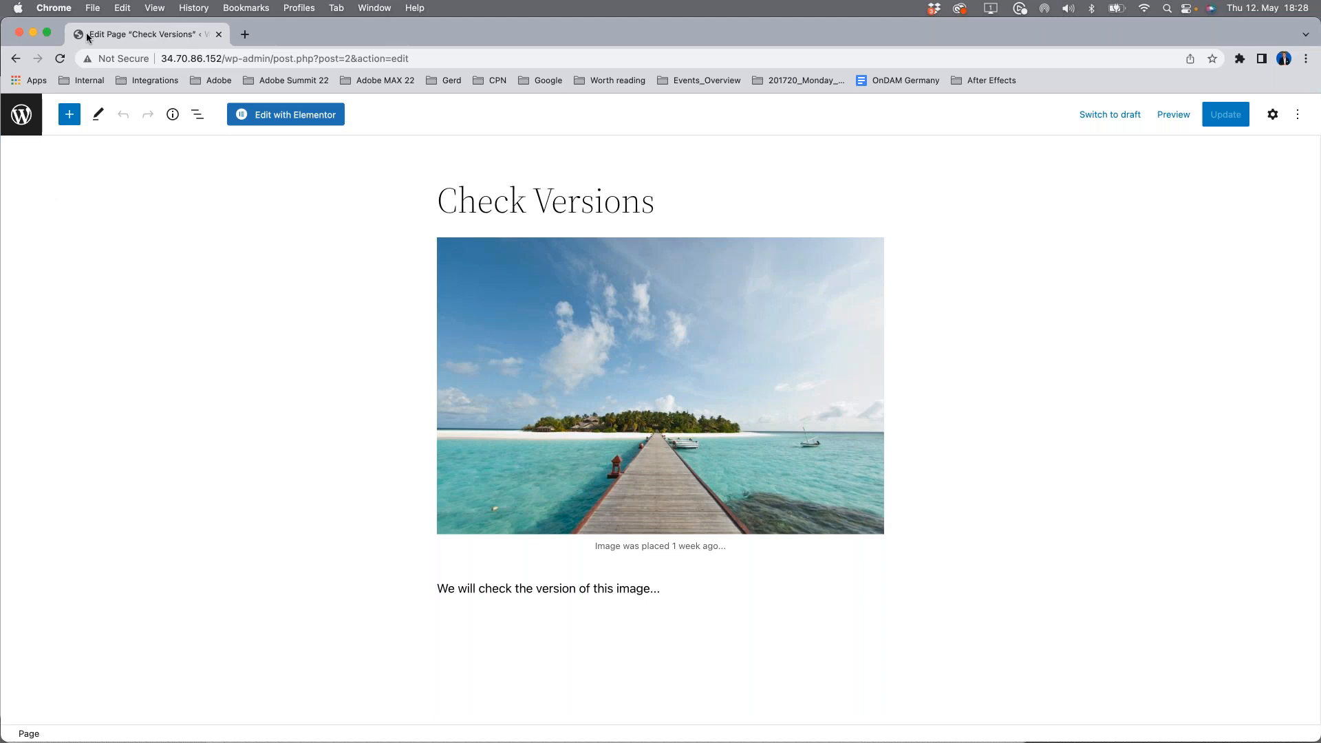
# Step: Open the Dynamic Metadata Content page in Elementor and look at the metadata text below its image
pyautogui.click(20, 116)
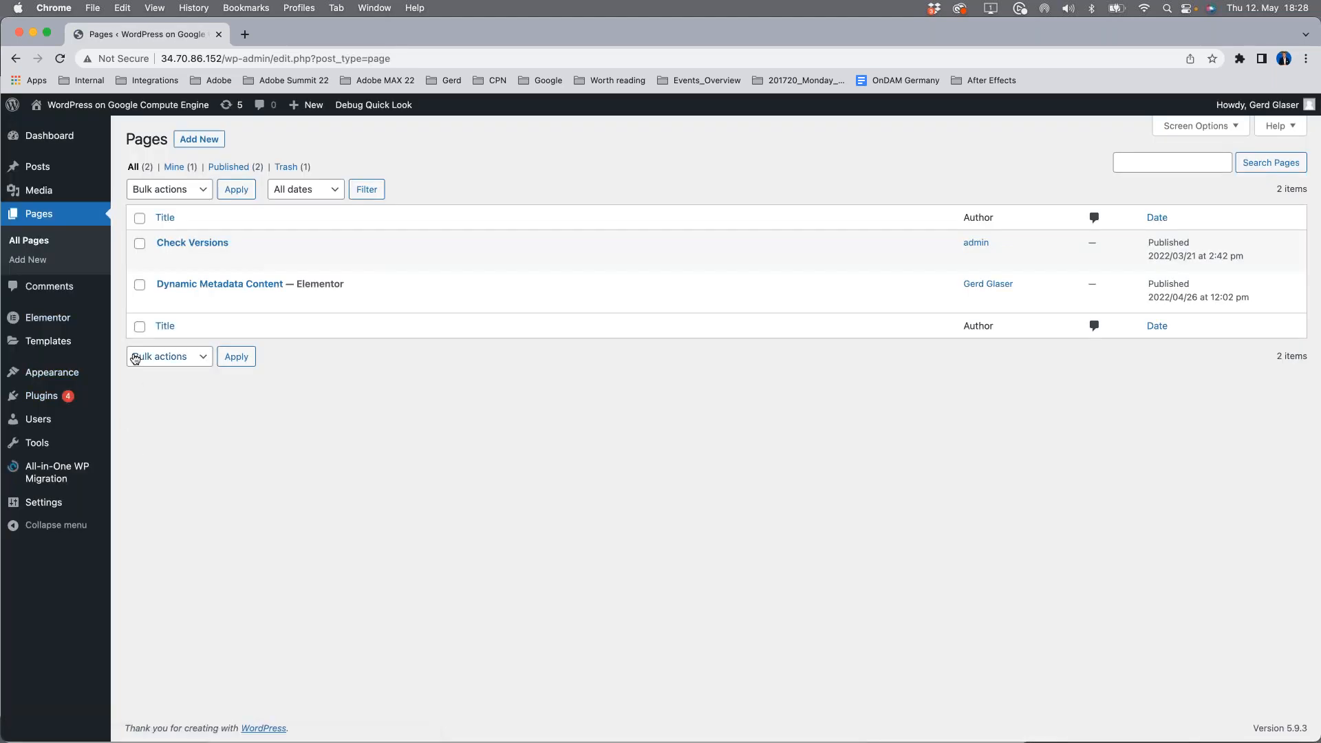
pyautogui.click(224, 285)
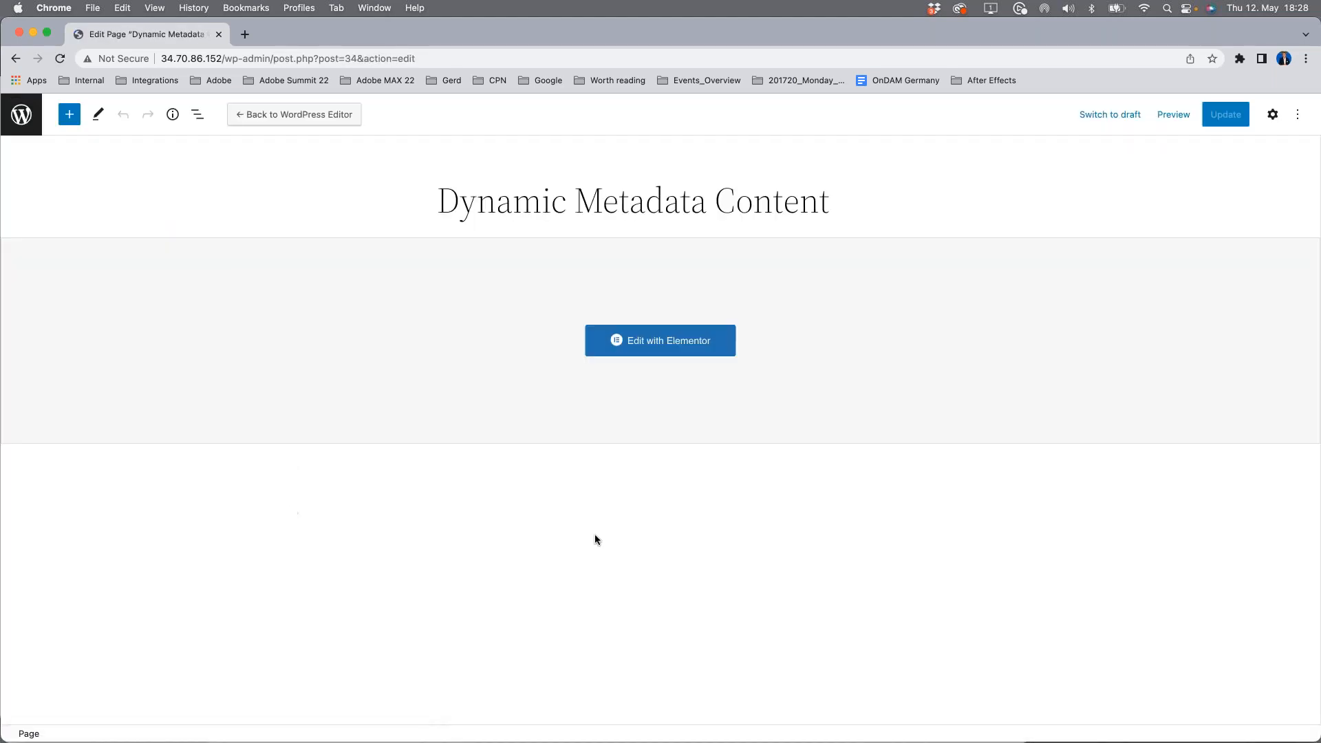
pyautogui.click(655, 342)
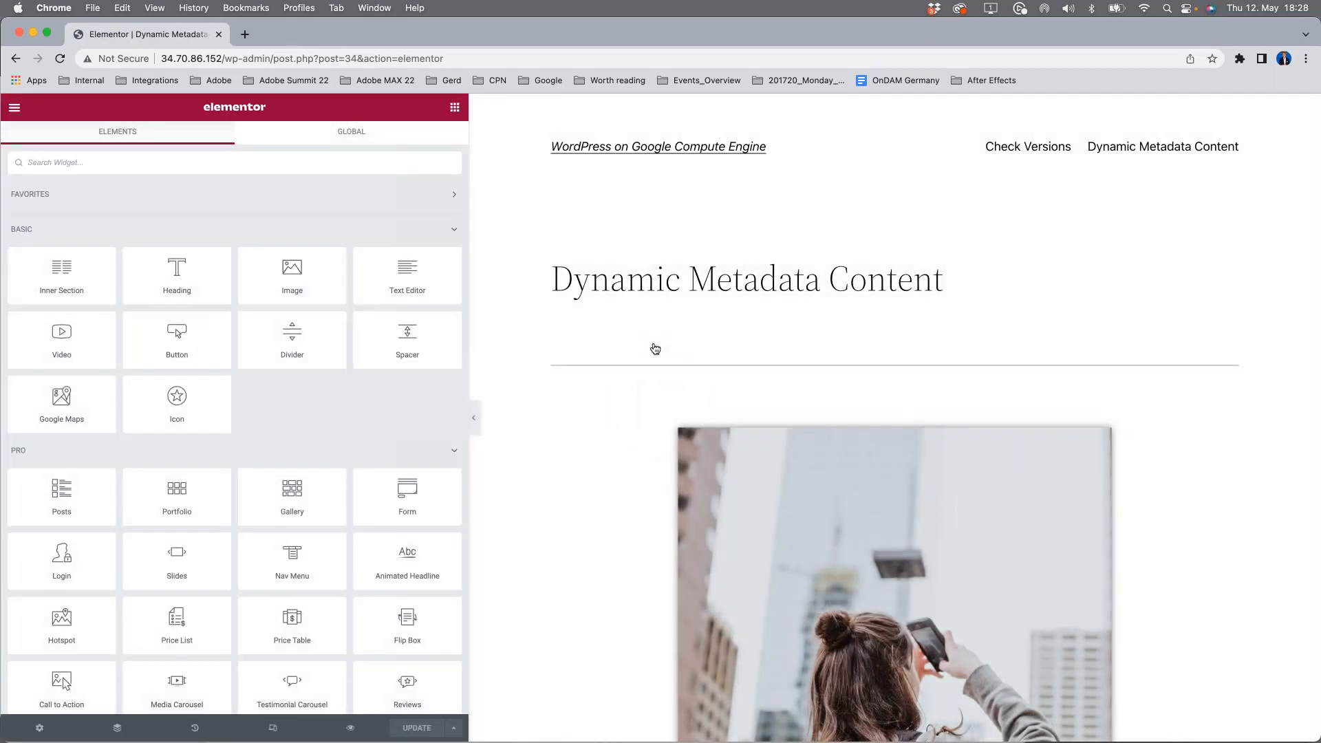
pyautogui.scroll(-3, 757, 535)
pyautogui.scroll(-10, 756, 540)
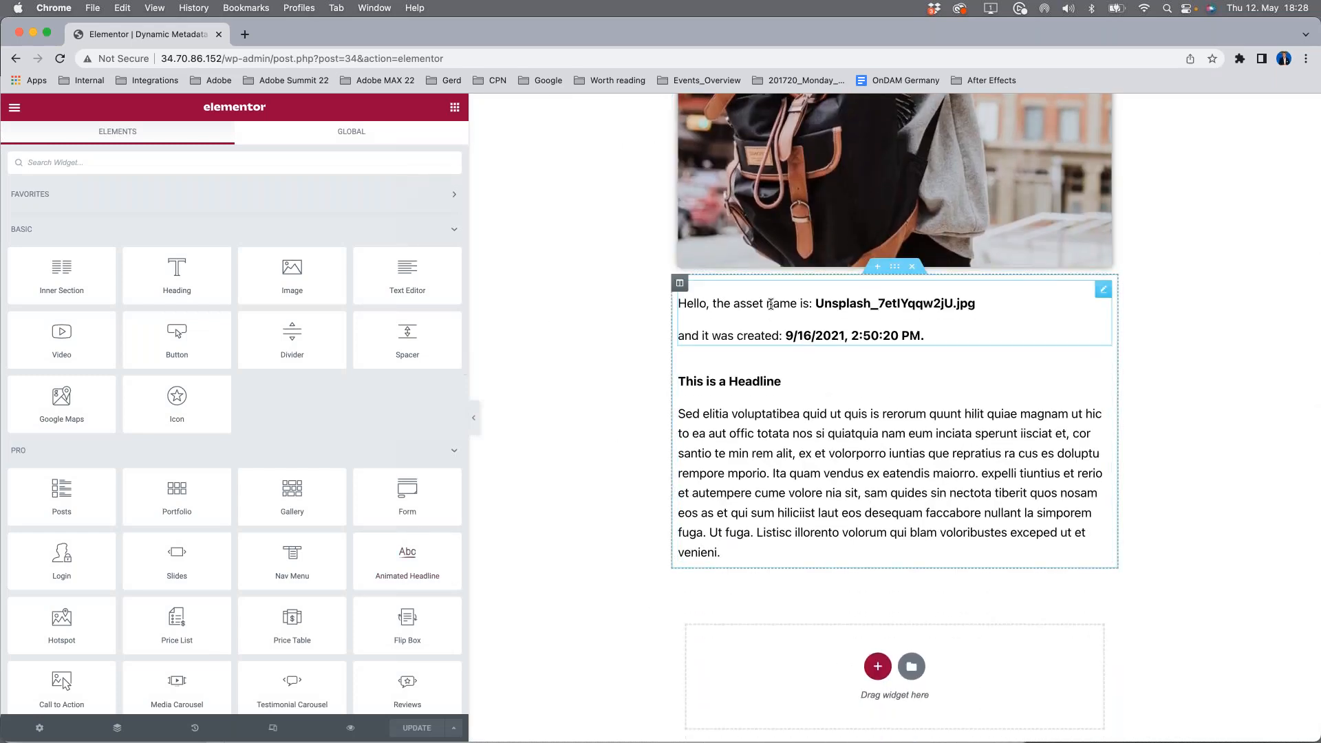
# Step: Examine the cihub_metadata shortcodes behind the asset name text and the headline text, including the asset id they reference
pyautogui.click(771, 303)
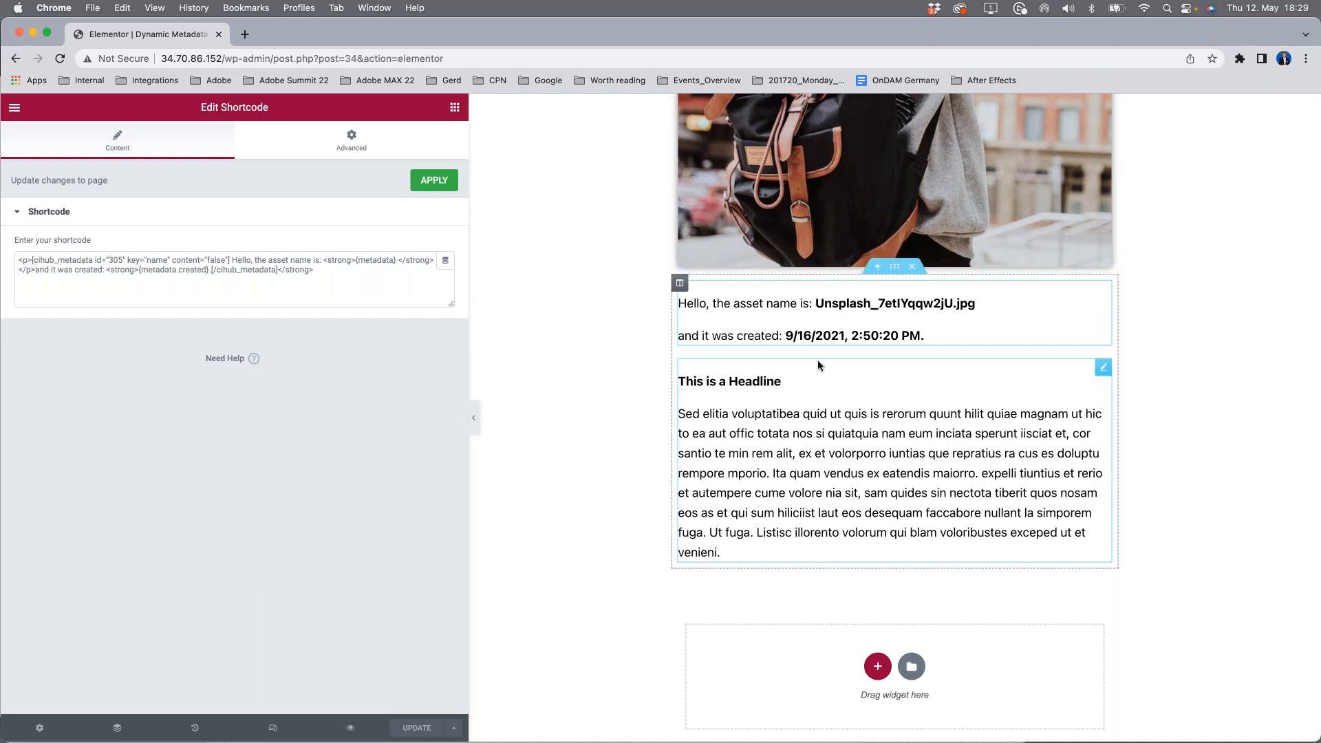
pyautogui.doubleClick(114, 260)
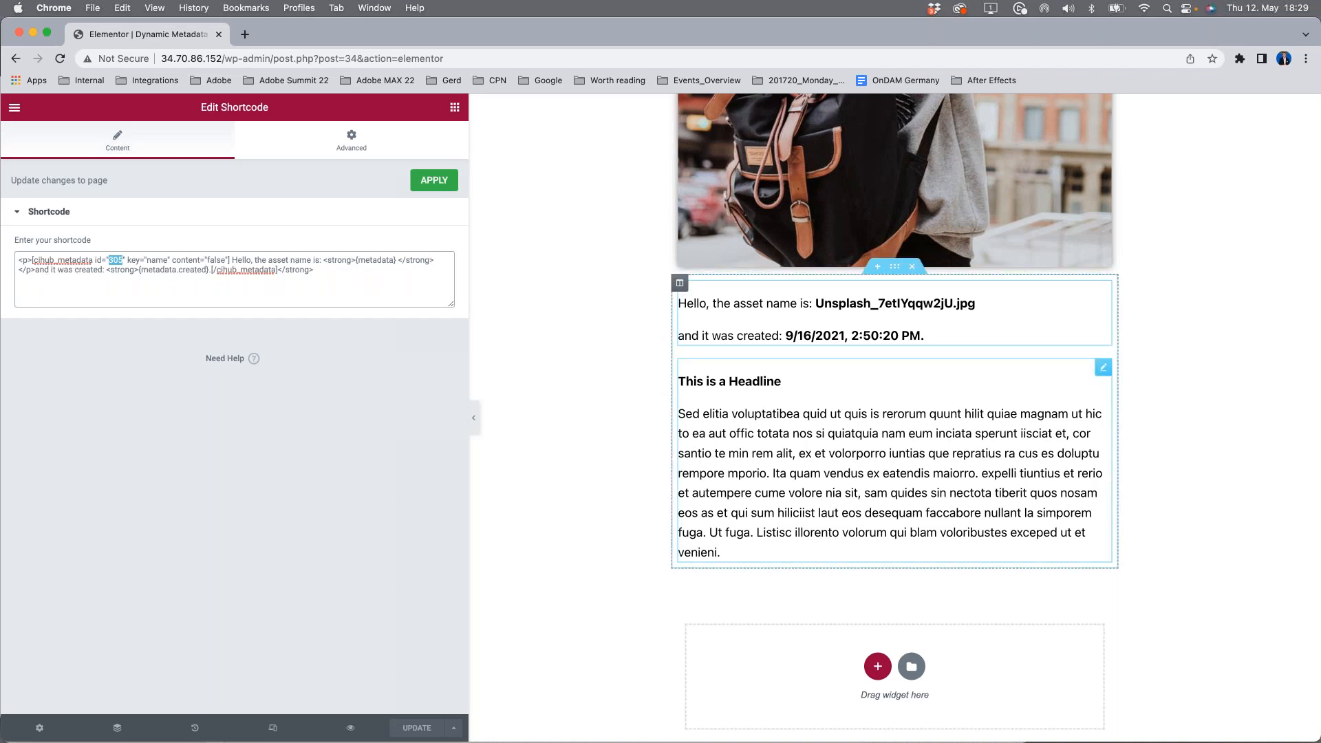
pyautogui.click(704, 382)
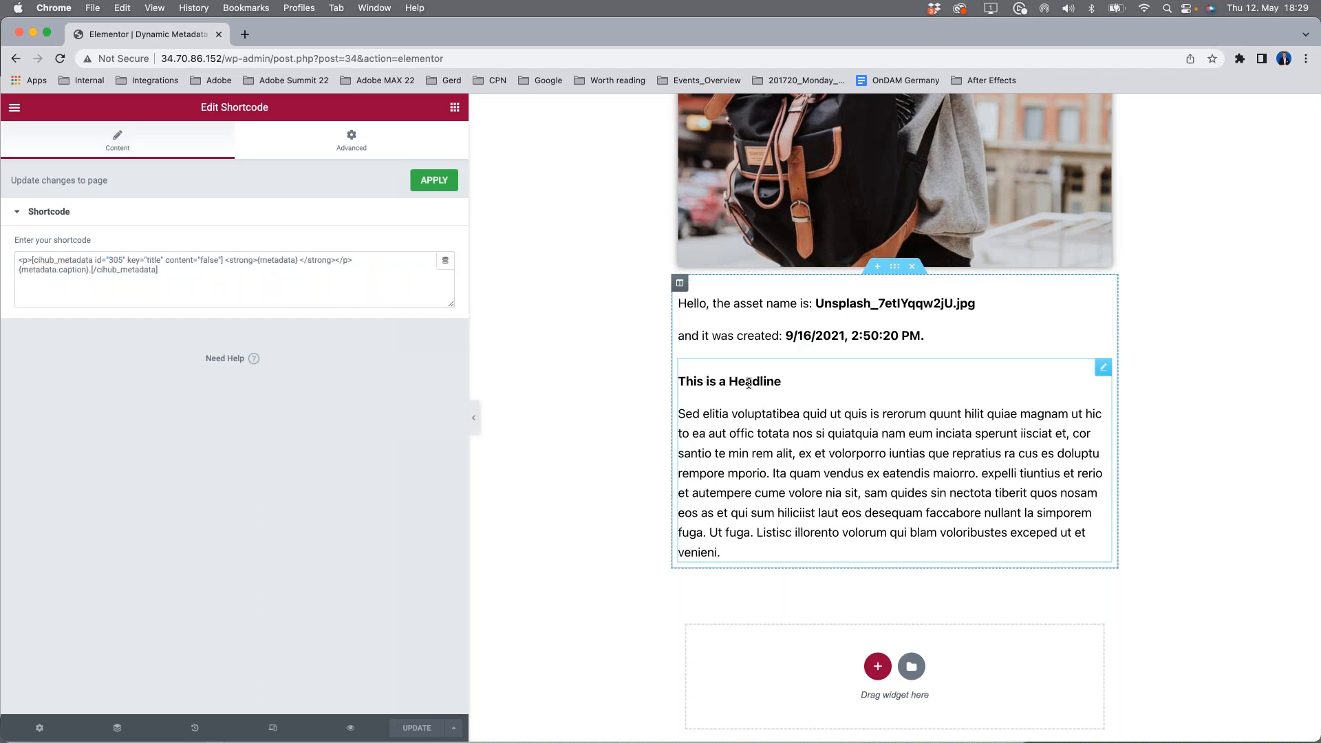
# Step: Try asset id 297 in the headline text's metadata shortcode, restore id 305 and leave the shortcode settings
pyautogui.doubleClick(116, 260)
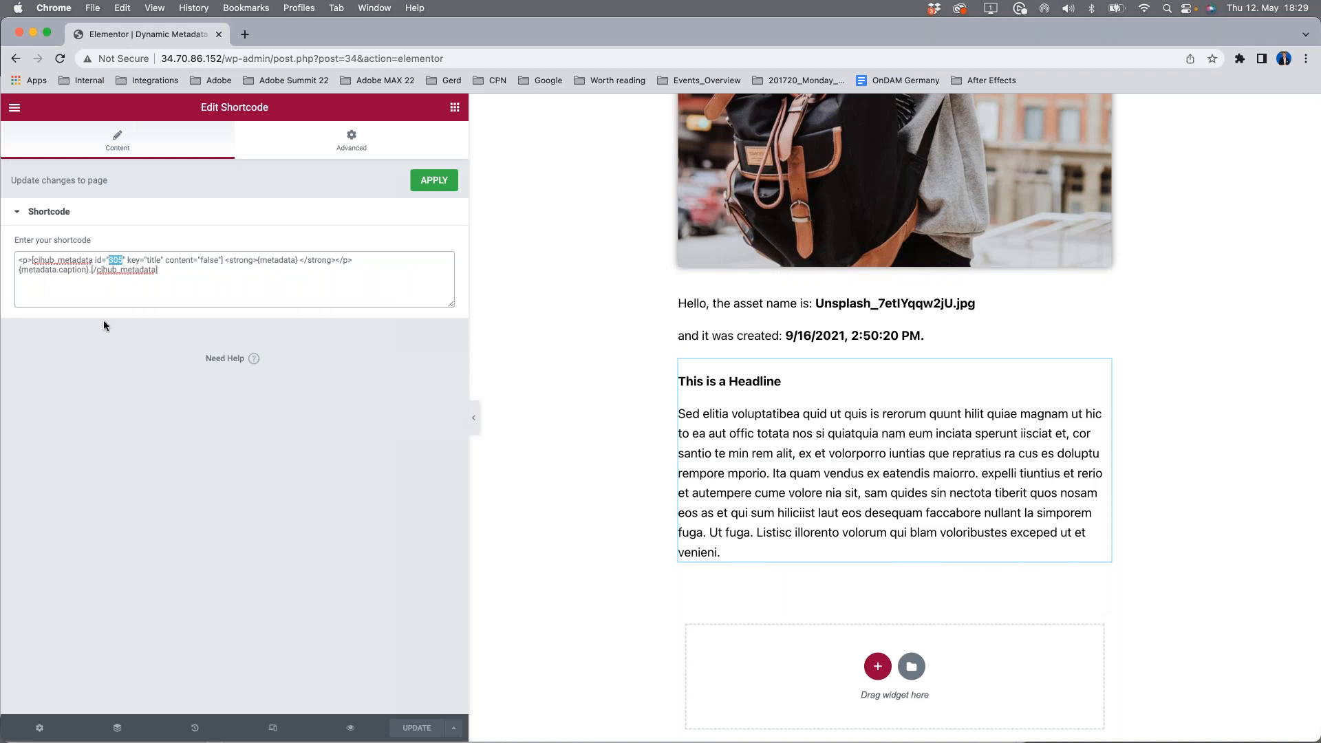
pyautogui.write('297')
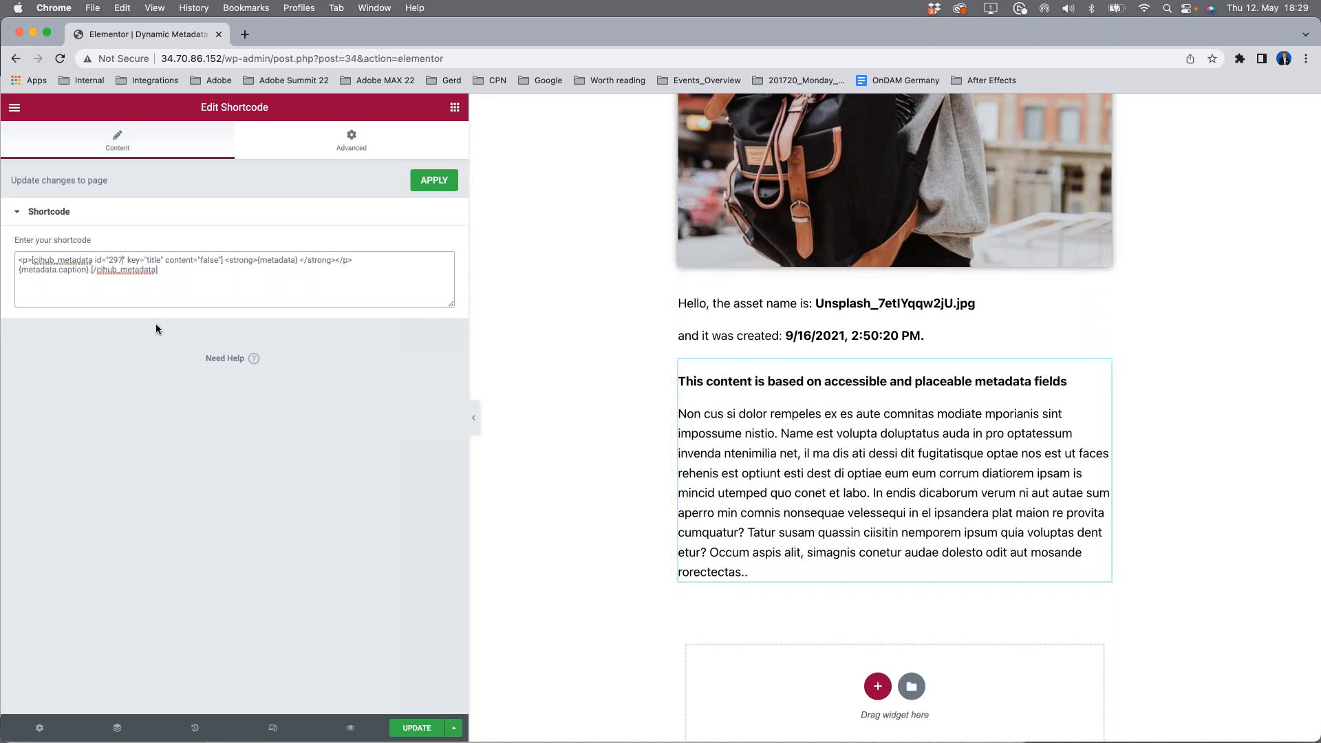
pyautogui.doubleClick(115, 260)
pyautogui.click(743, 333)
pyautogui.write('305')
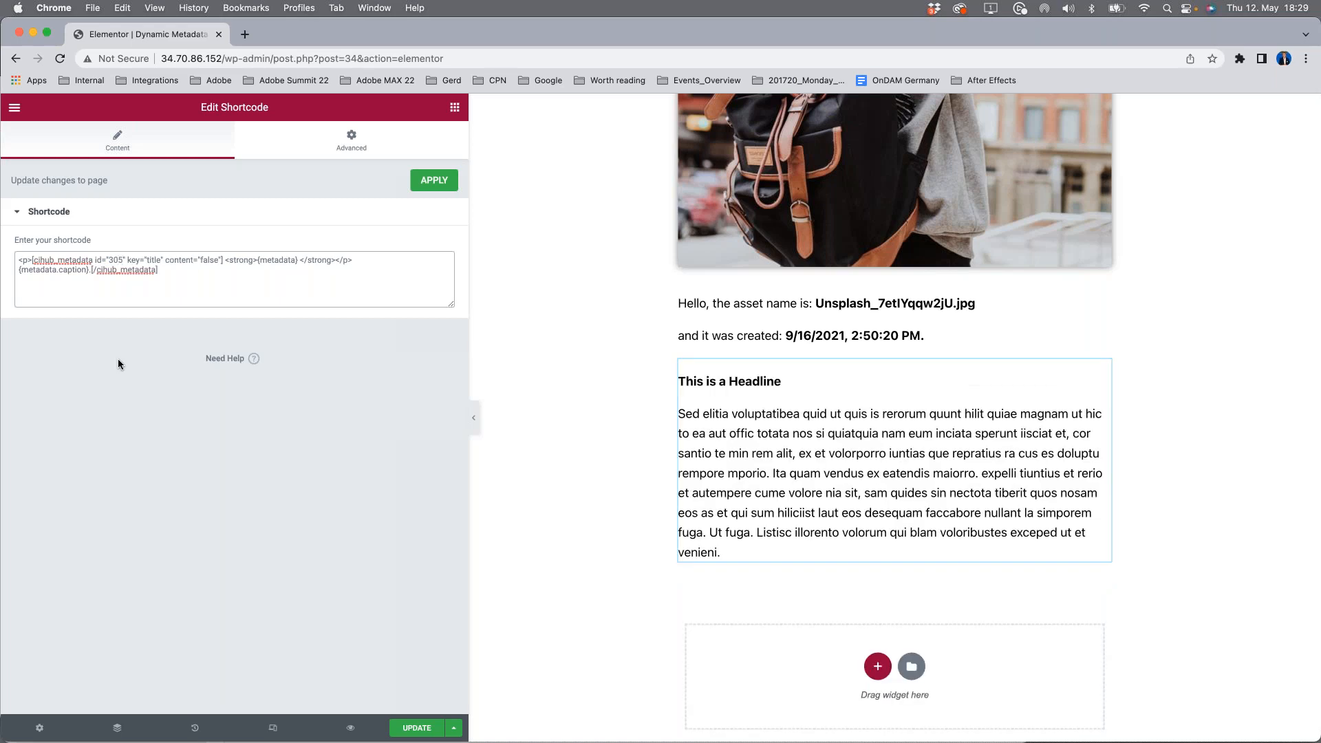
pyautogui.click(567, 431)
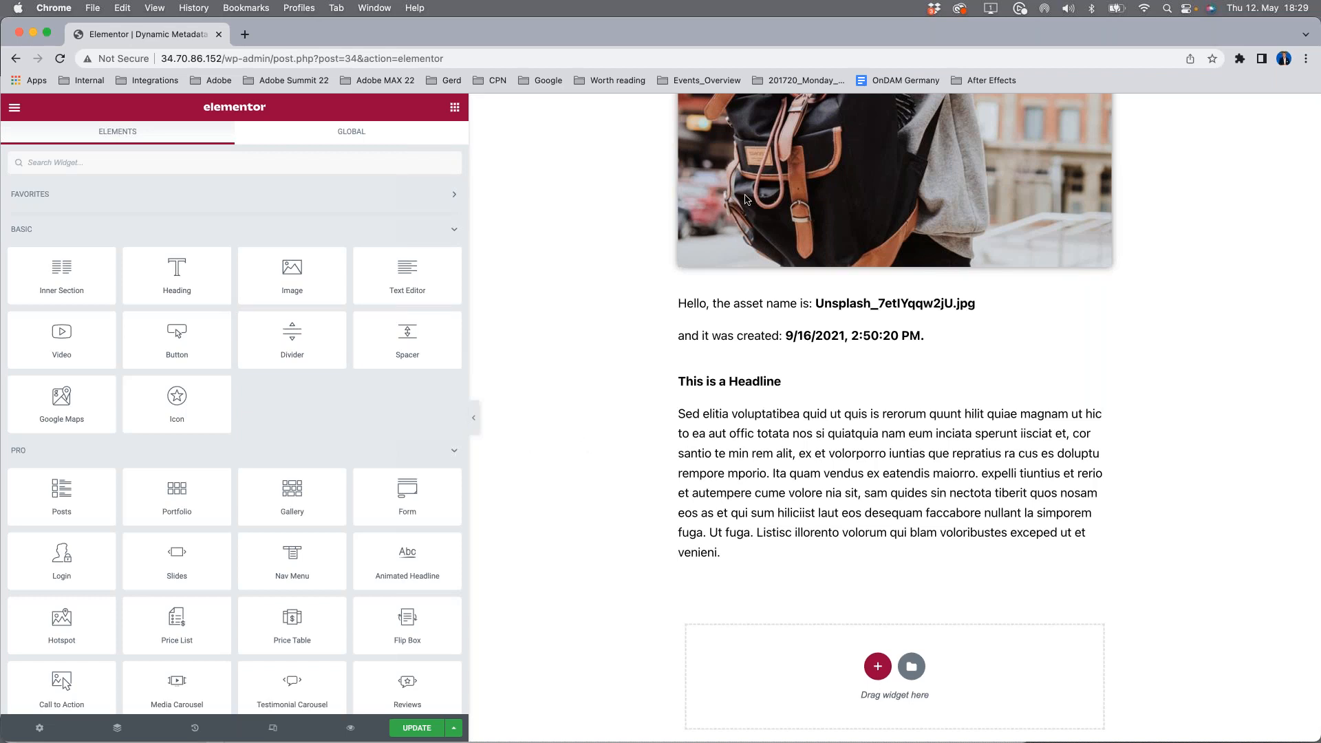
# Step: Exit Elementor to the WordPress page editor without saving the changes
pyautogui.scroll(11, 637, 349)
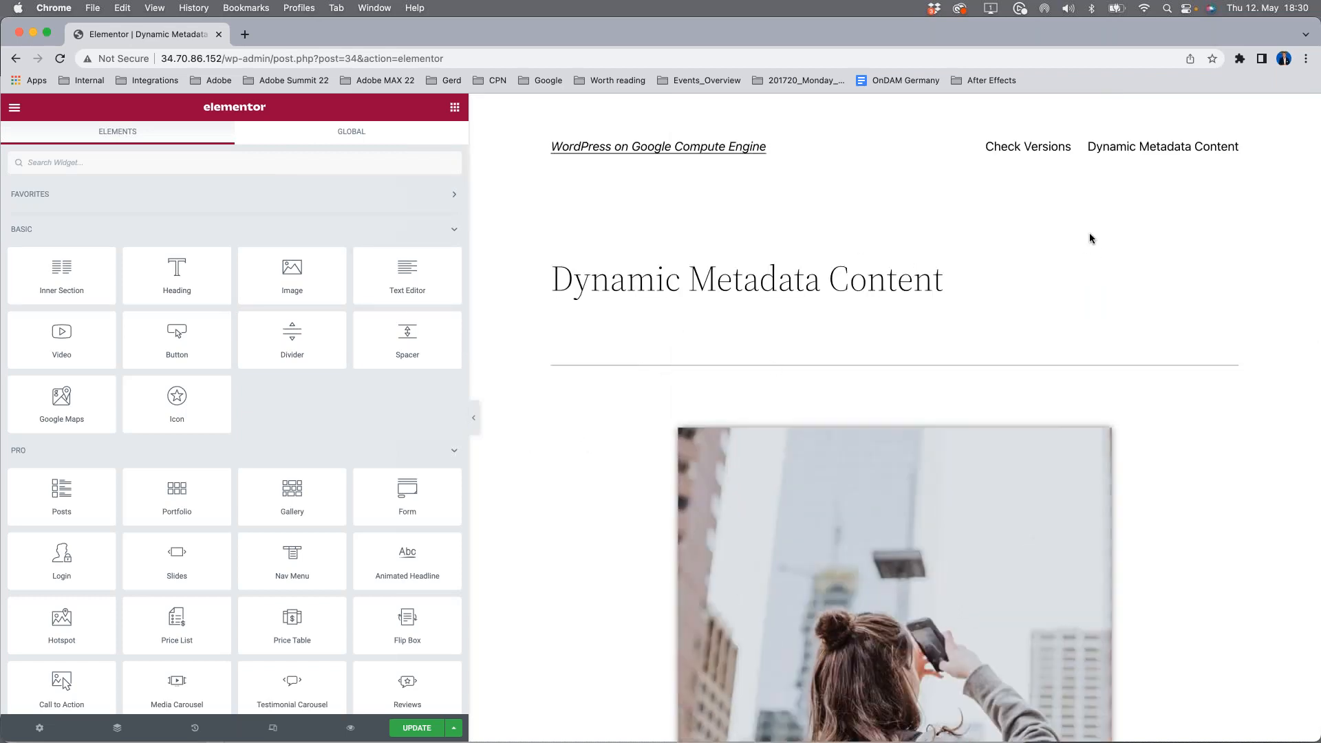
pyautogui.click(15, 107)
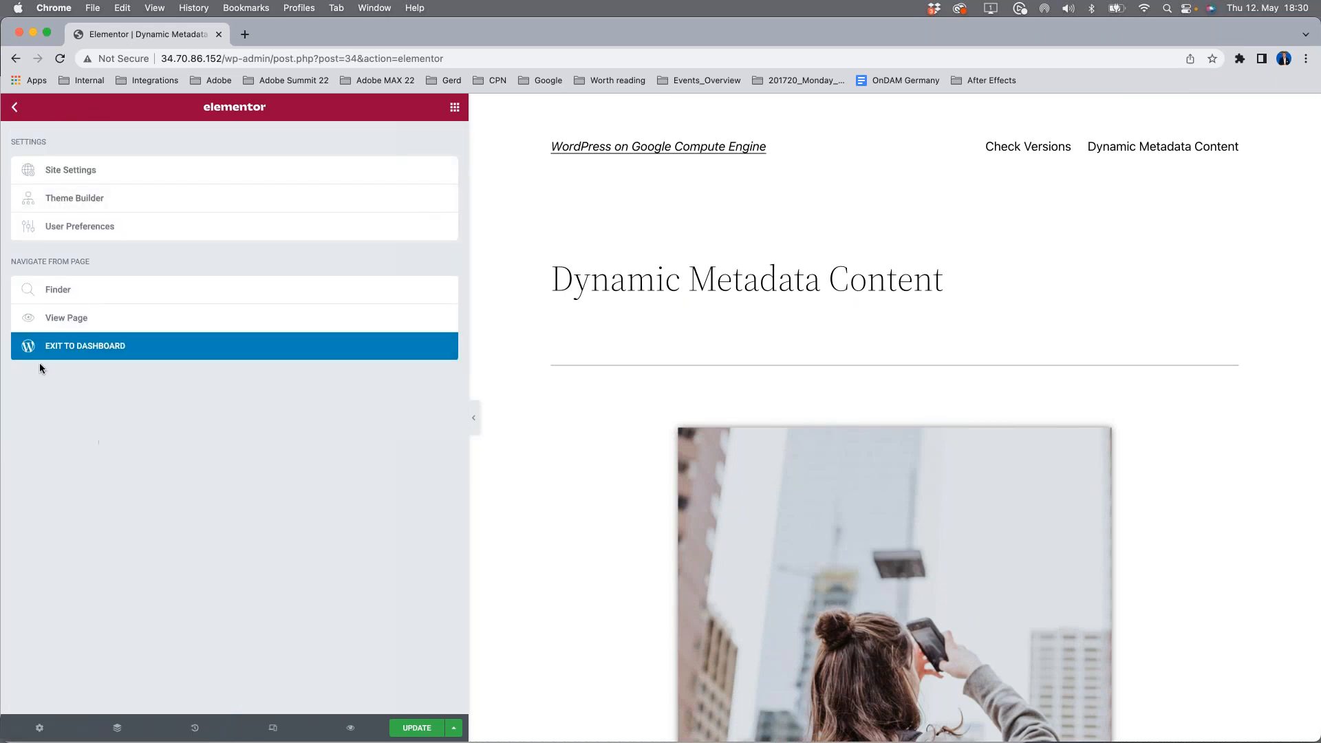
pyautogui.click(61, 347)
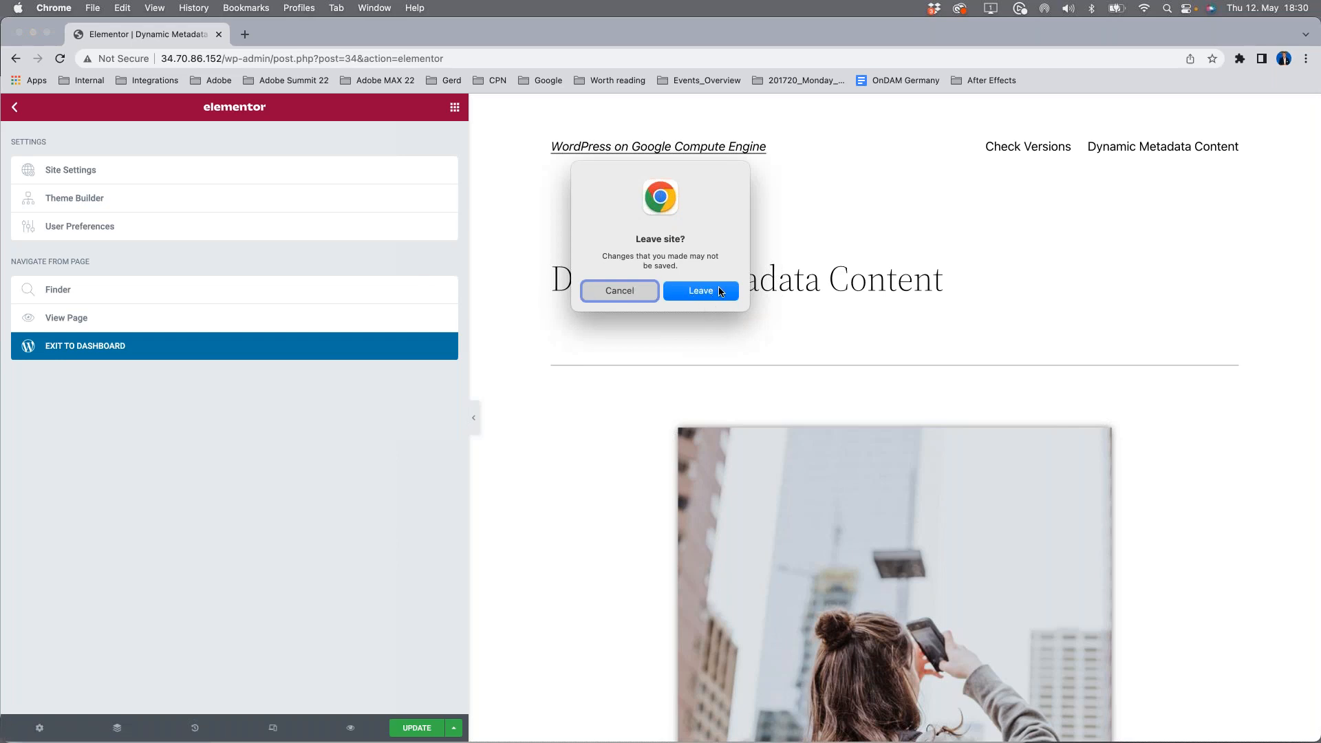
pyautogui.click(701, 291)
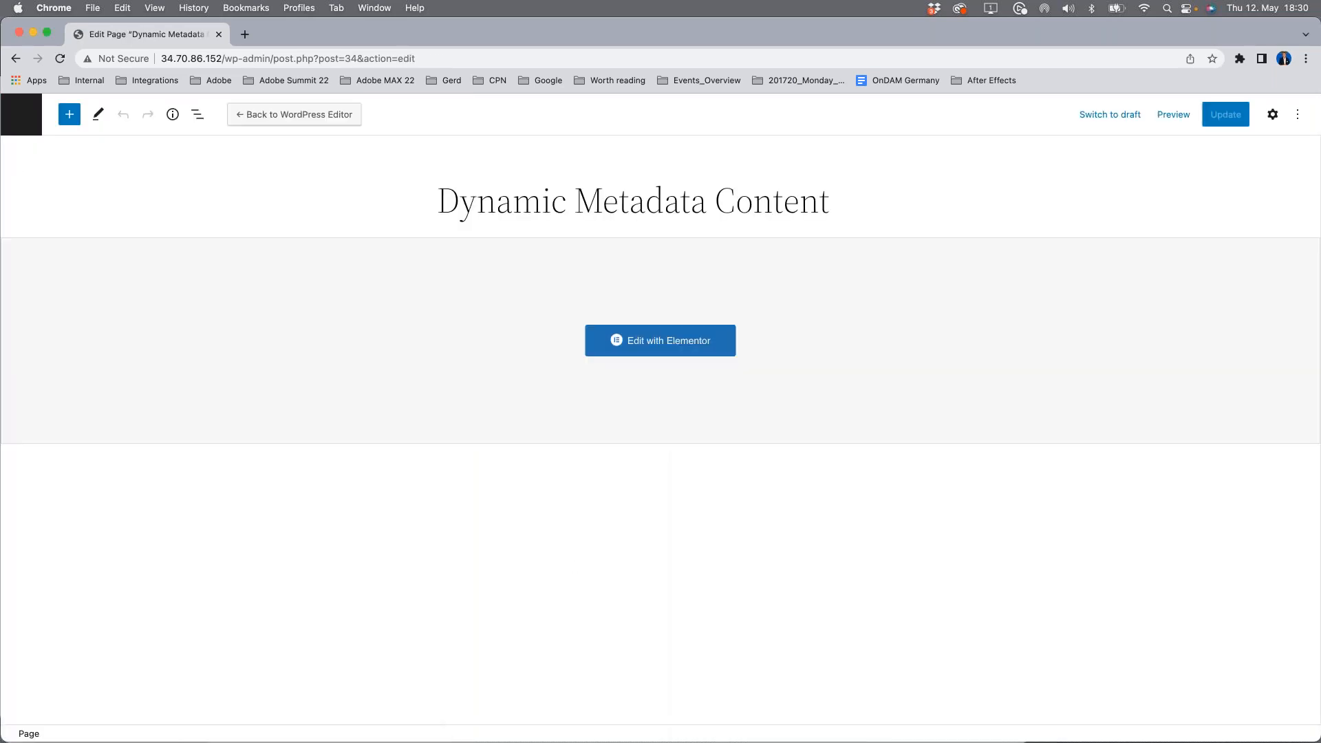
# Step: Leave the page editor and open the WordPress media library
pyautogui.click(21, 114)
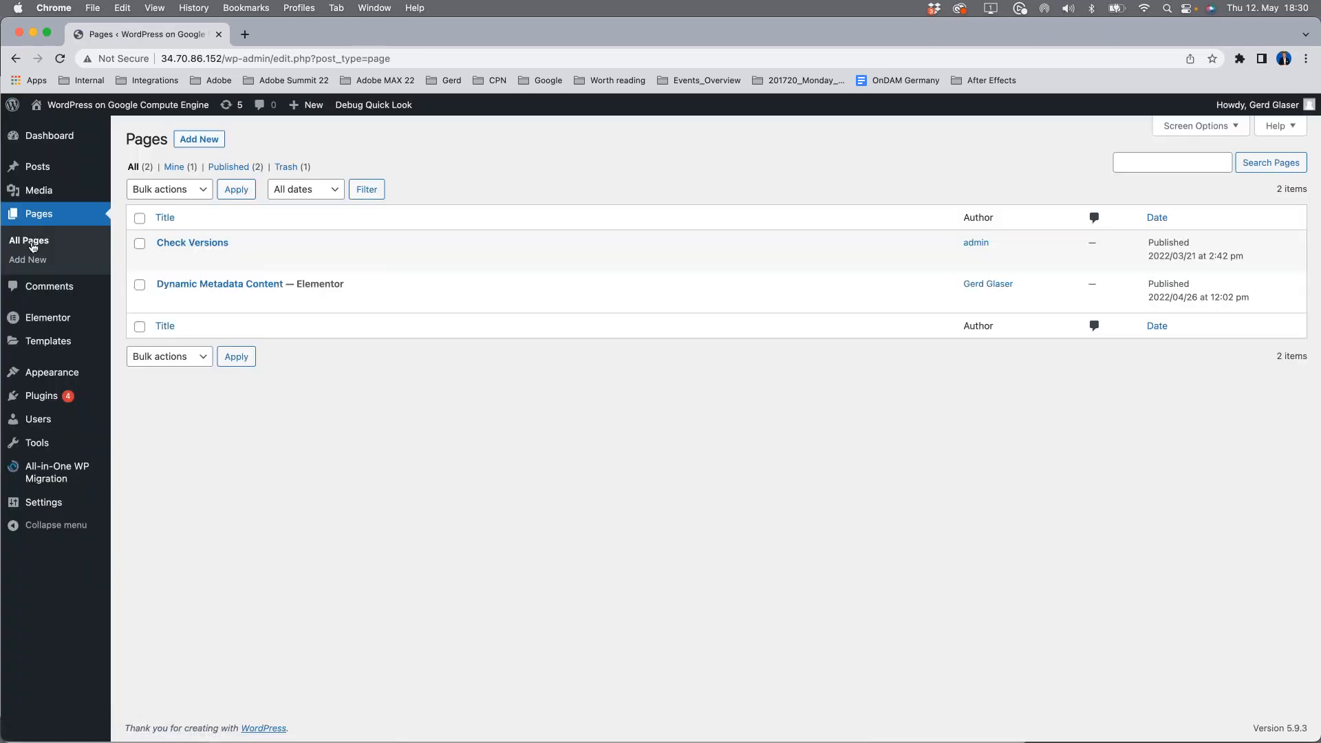
pyautogui.moveTo(45, 195)
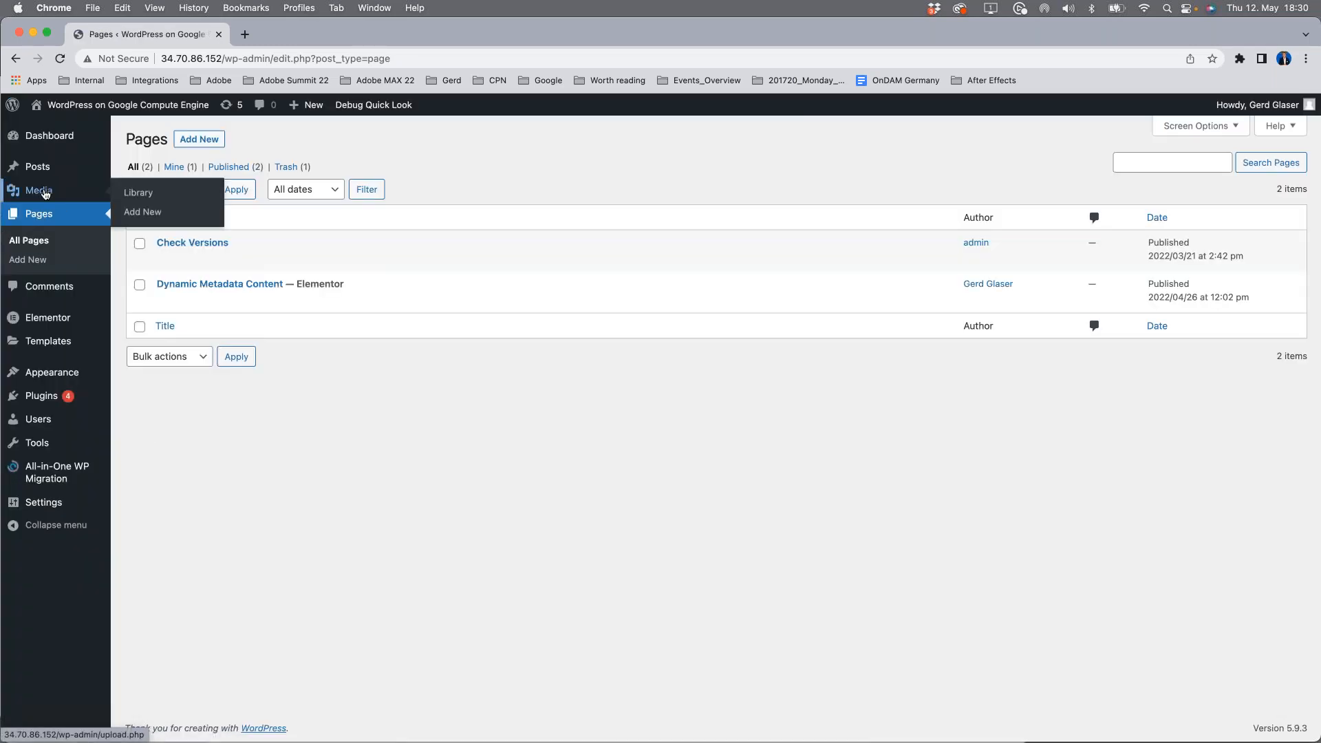
pyautogui.click(44, 192)
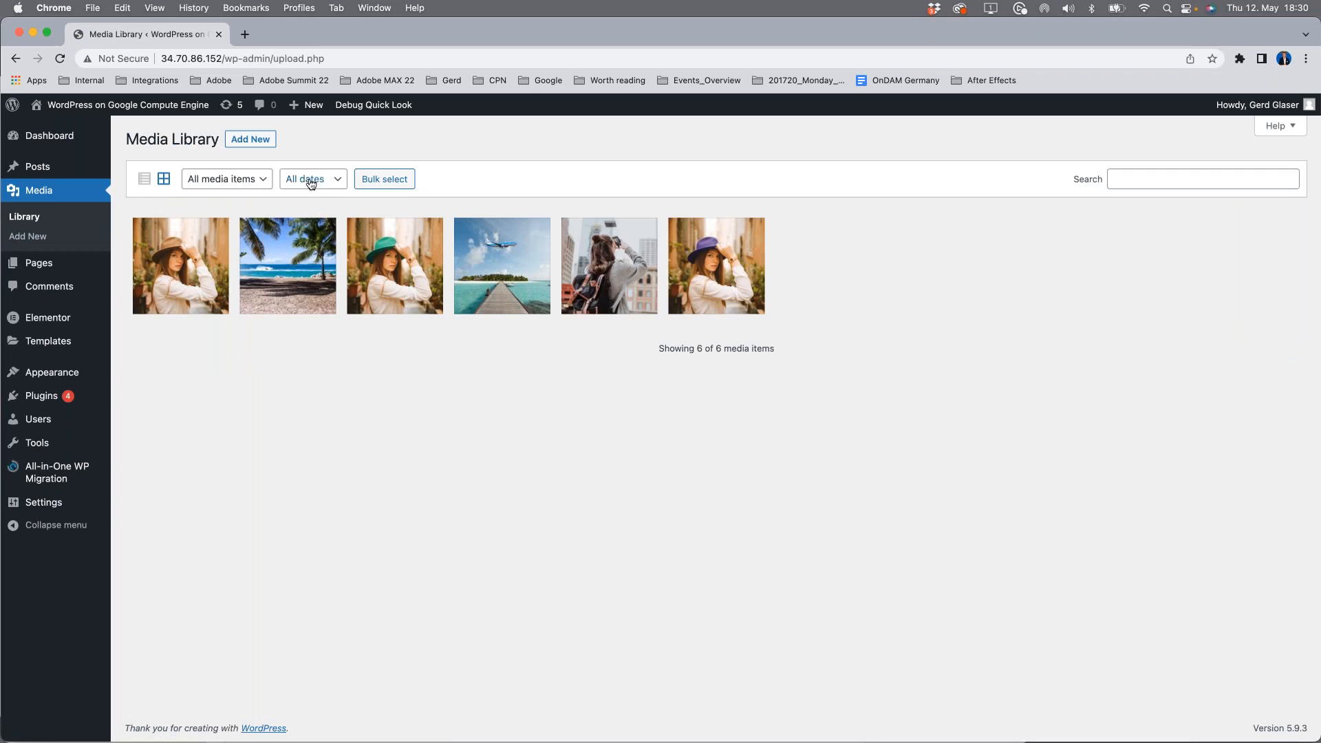
# Step: Bulk-select the three images of the woman with the brown, green and purple hats in the media library
pyautogui.click(385, 179)
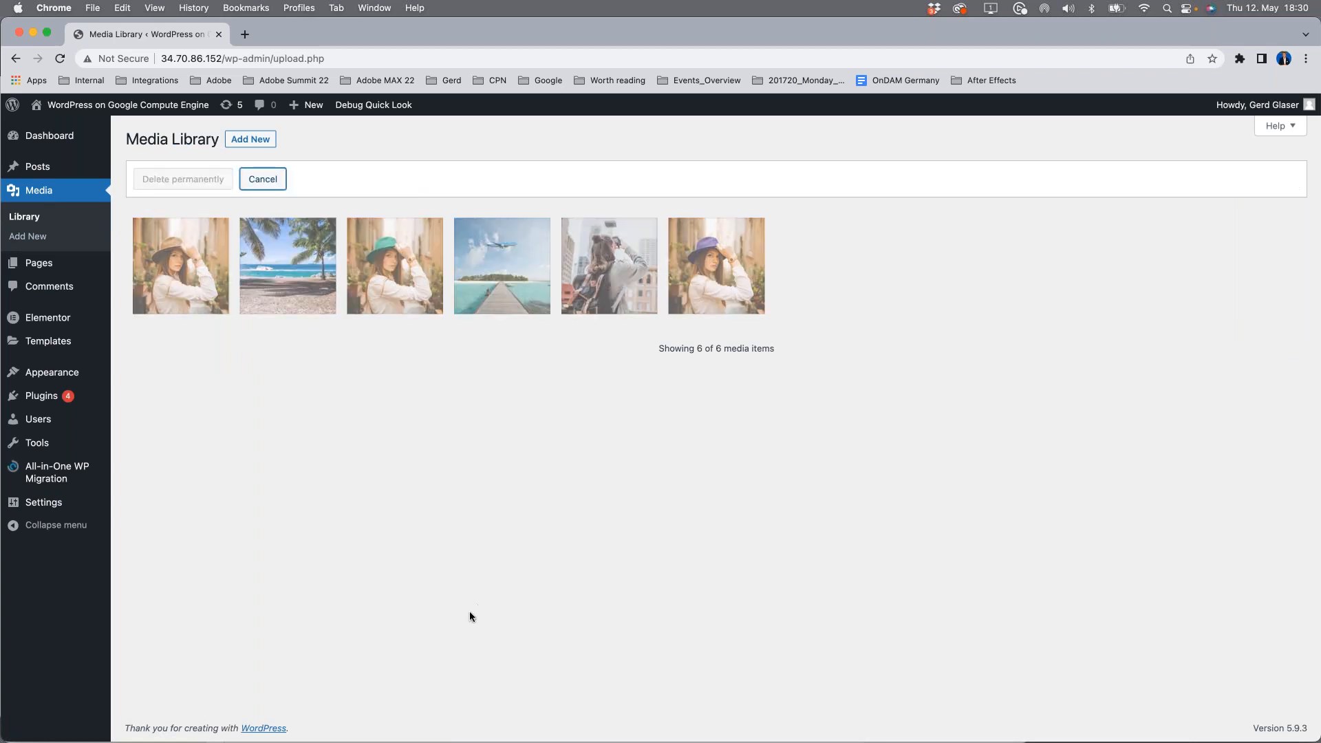
pyautogui.click(184, 274)
pyautogui.click(392, 276)
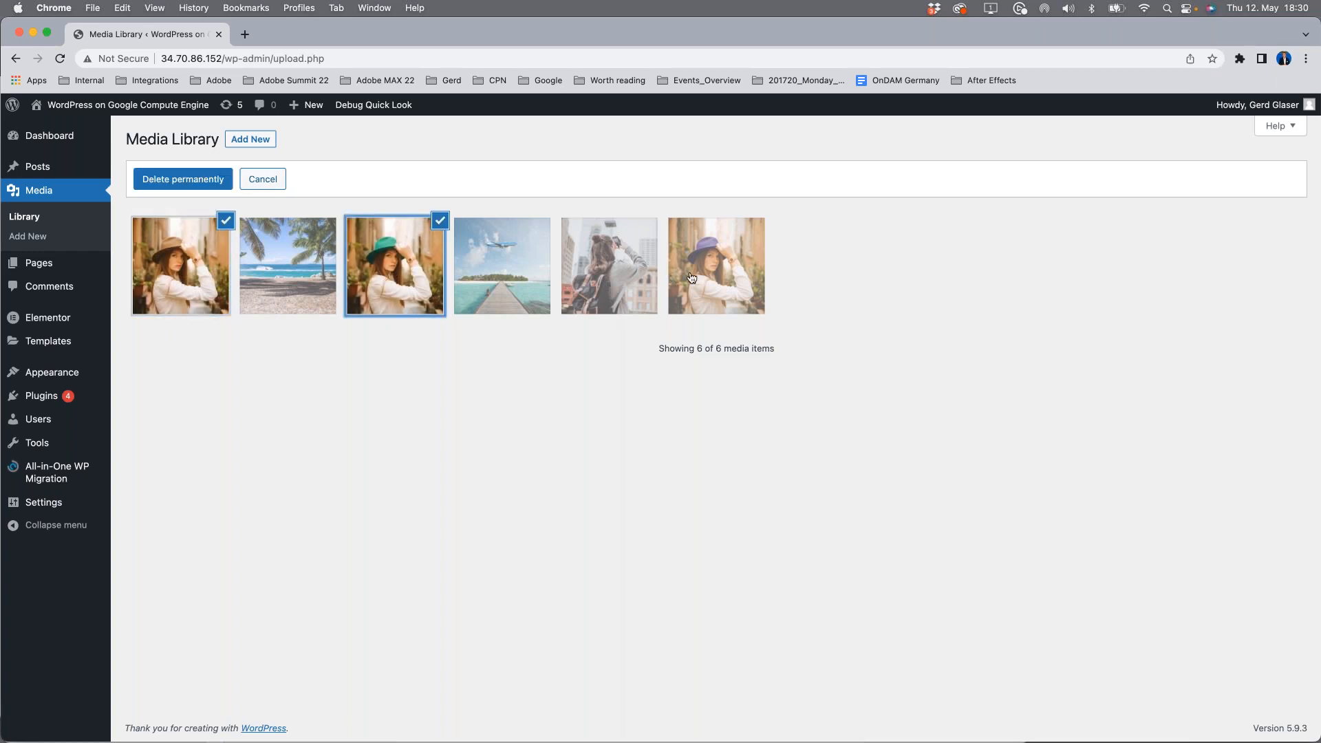
pyautogui.click(709, 278)
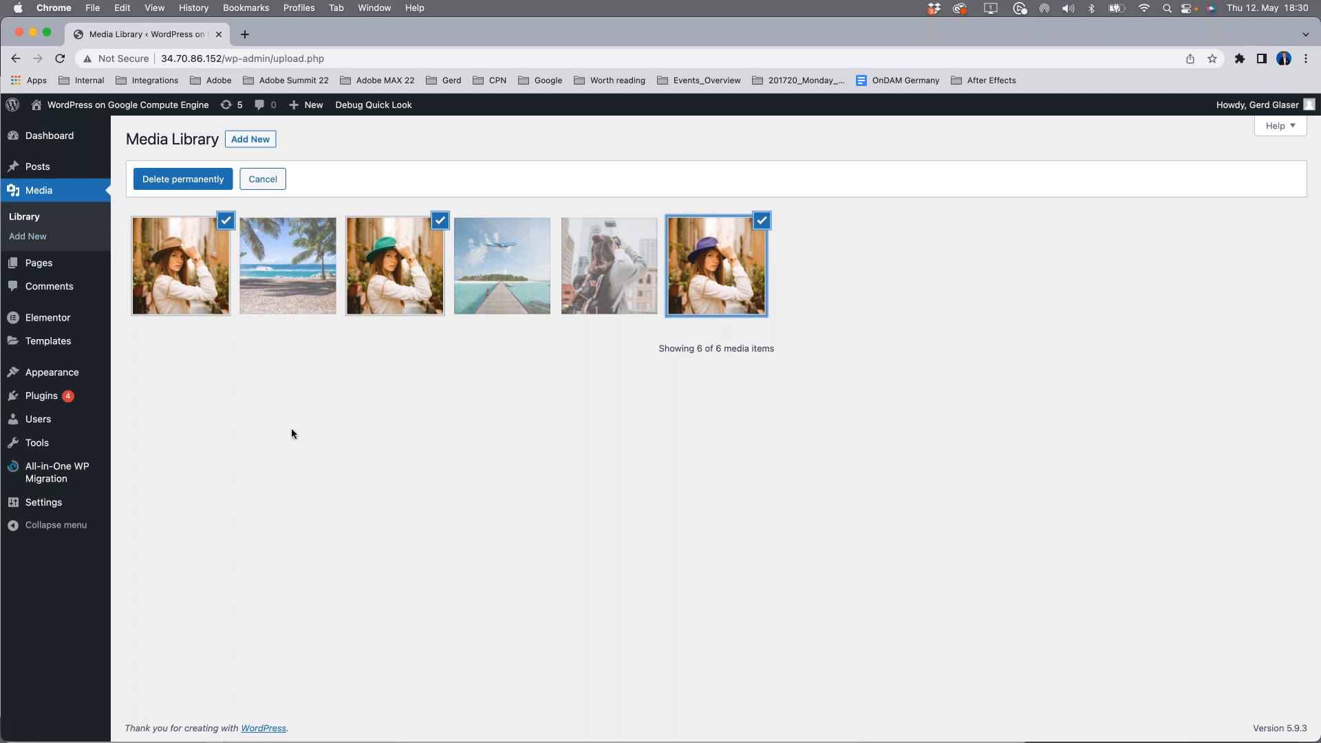
# Step: Open CI HUB from the media upload area and list the links of the selected images
pyautogui.click(261, 142)
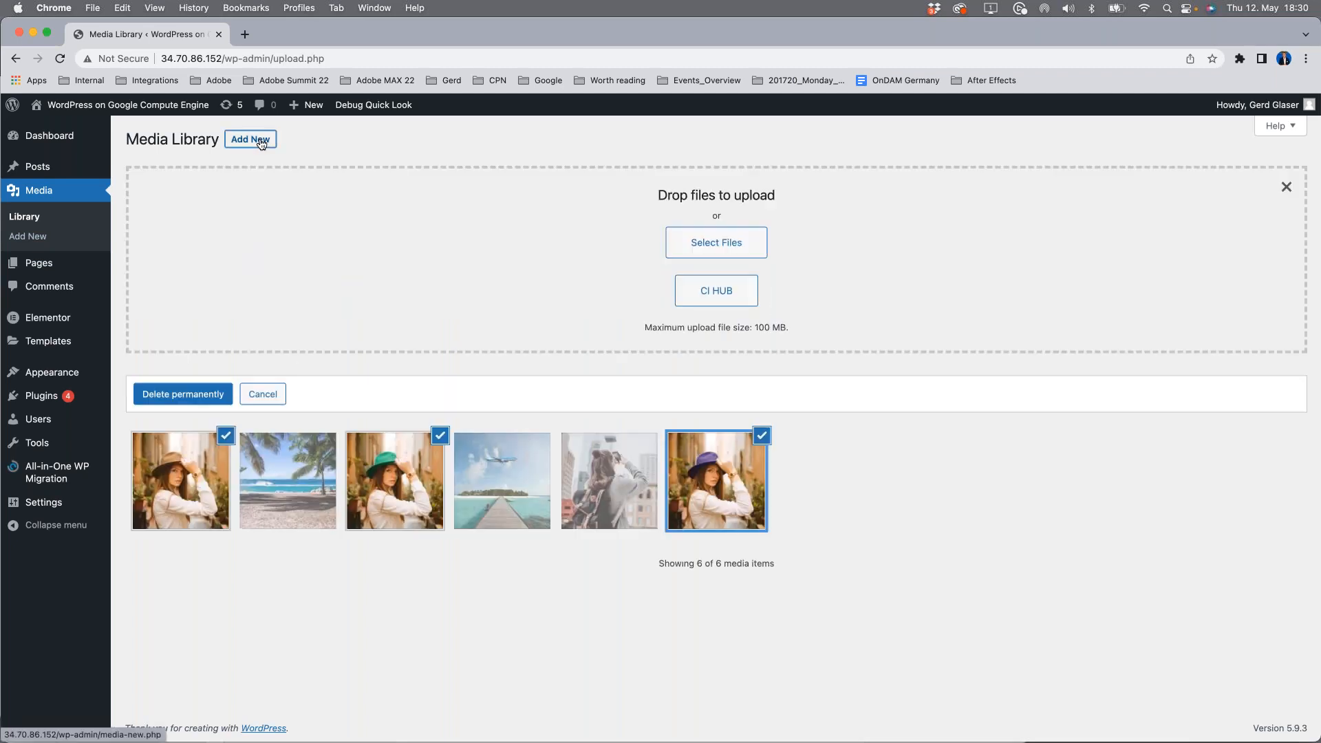
pyautogui.click(714, 300)
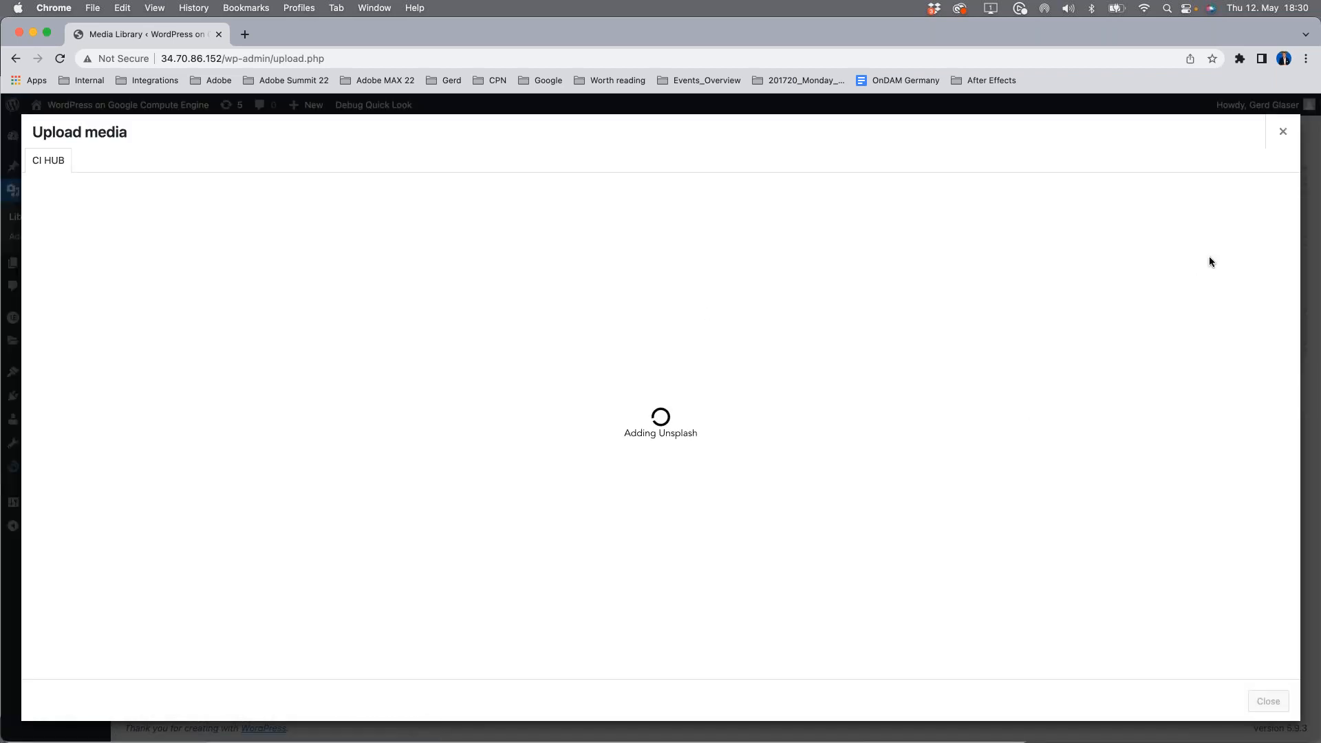
pyautogui.click(1228, 222)
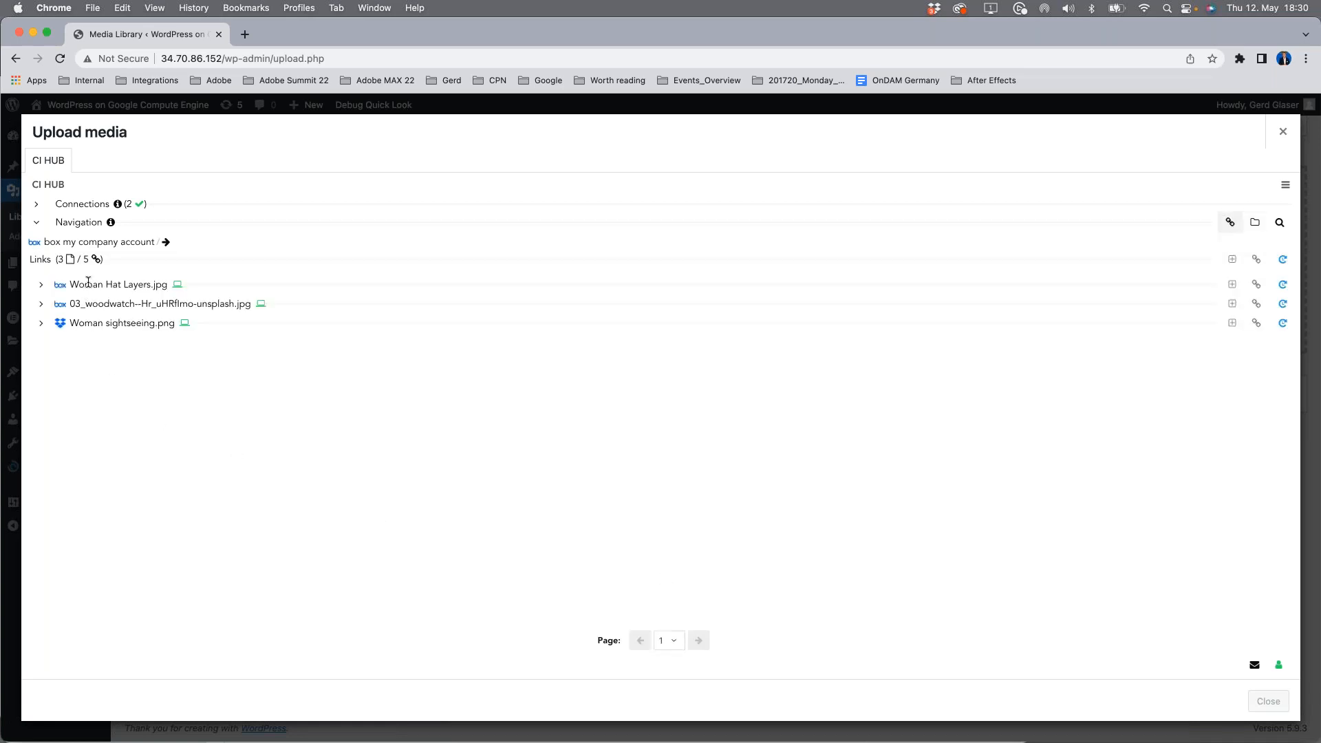
# Step: Examine the link details of Woman Hat Layers.jpg, 03_woodwatch--Hr_uHRflmo-unsplash.jpg and Woman sightseeing.png, refresh the links and close CI HUB
pyautogui.click(39, 286)
pyautogui.click(41, 288)
pyautogui.click(41, 303)
pyautogui.click(41, 303)
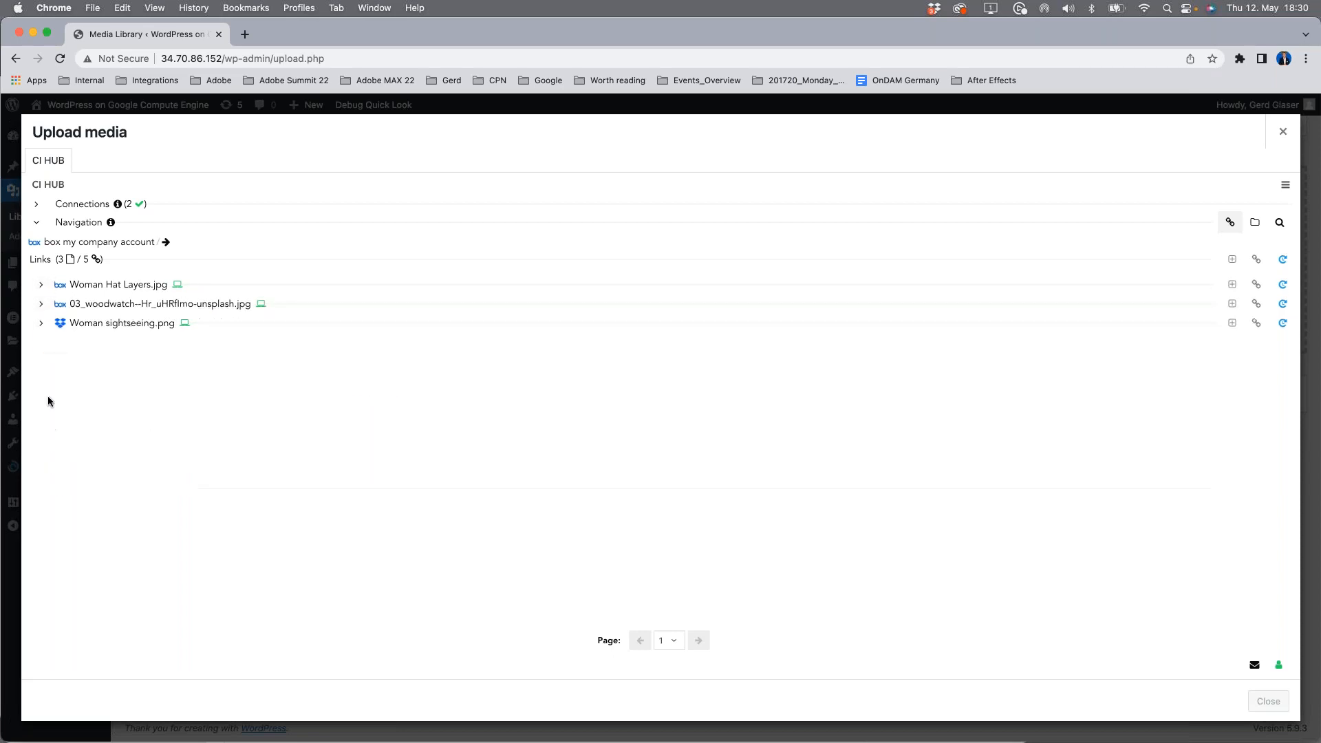
pyautogui.click(42, 324)
pyautogui.click(42, 324)
pyautogui.click(1283, 259)
pyautogui.click(1282, 134)
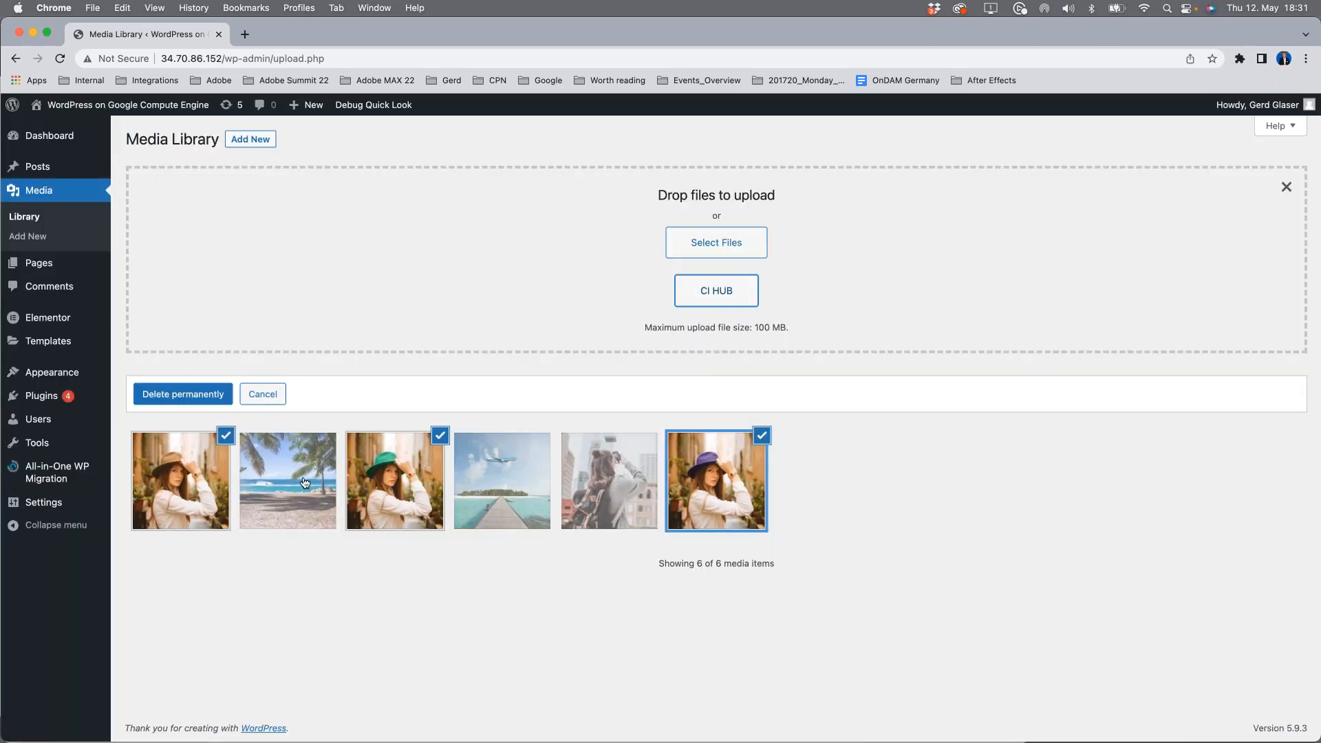
# Step: Add the palm beach, airplane-over-jetty and sightseeing images to the bulk selection and list the selected images' links in CI HUB
pyautogui.click(305, 482)
pyautogui.click(492, 487)
pyautogui.click(612, 486)
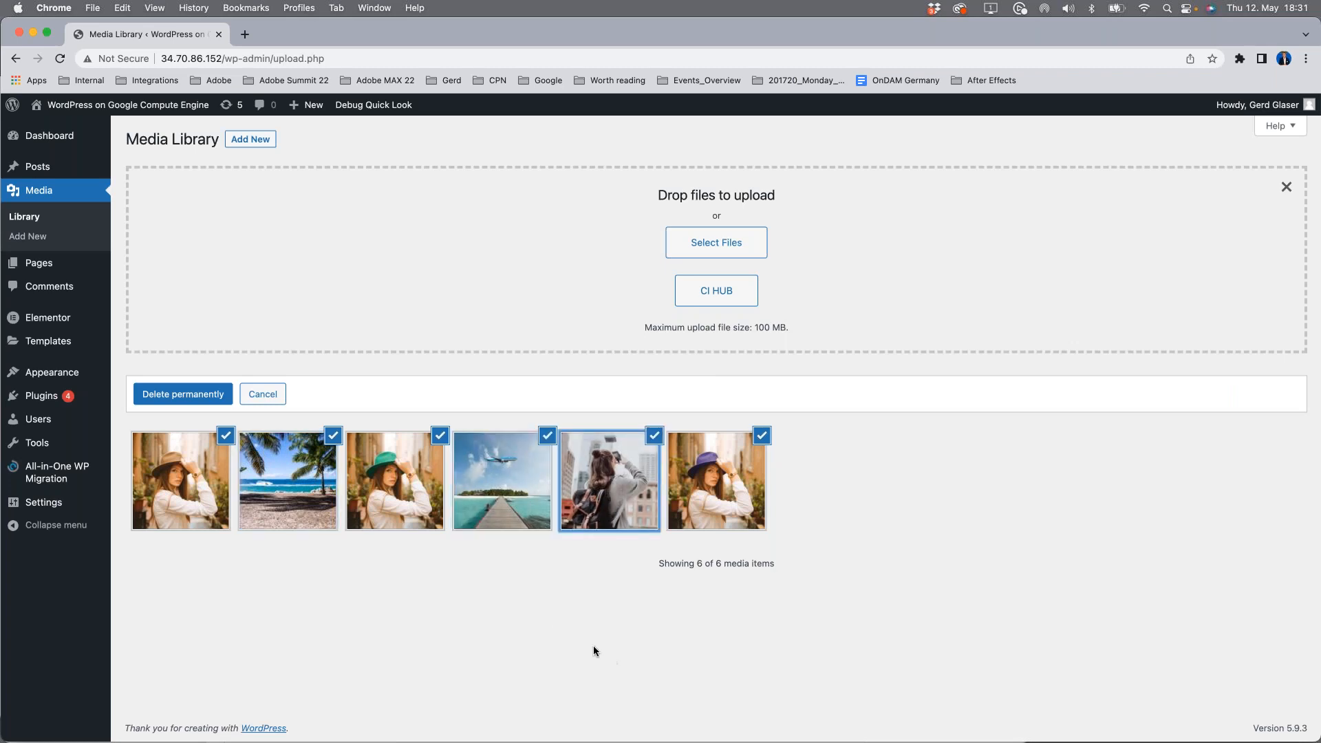
pyautogui.click(708, 289)
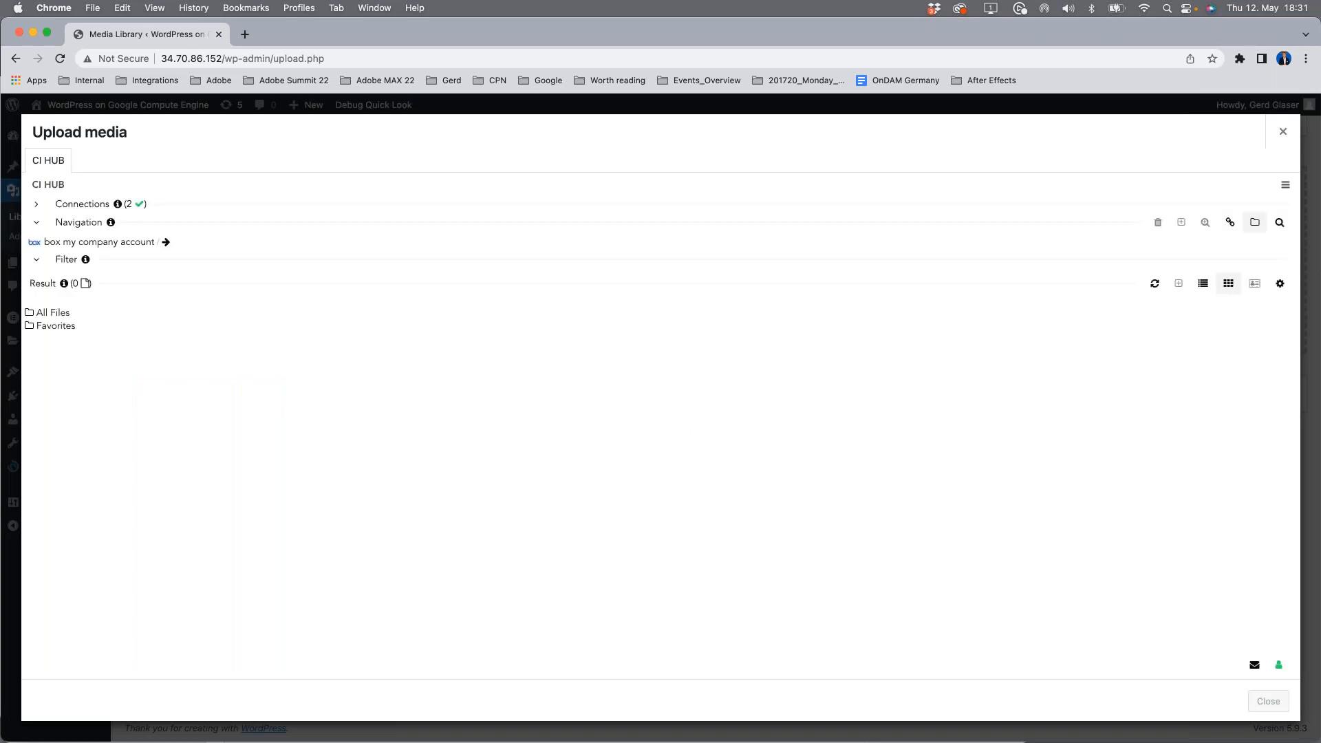
pyautogui.click(1230, 222)
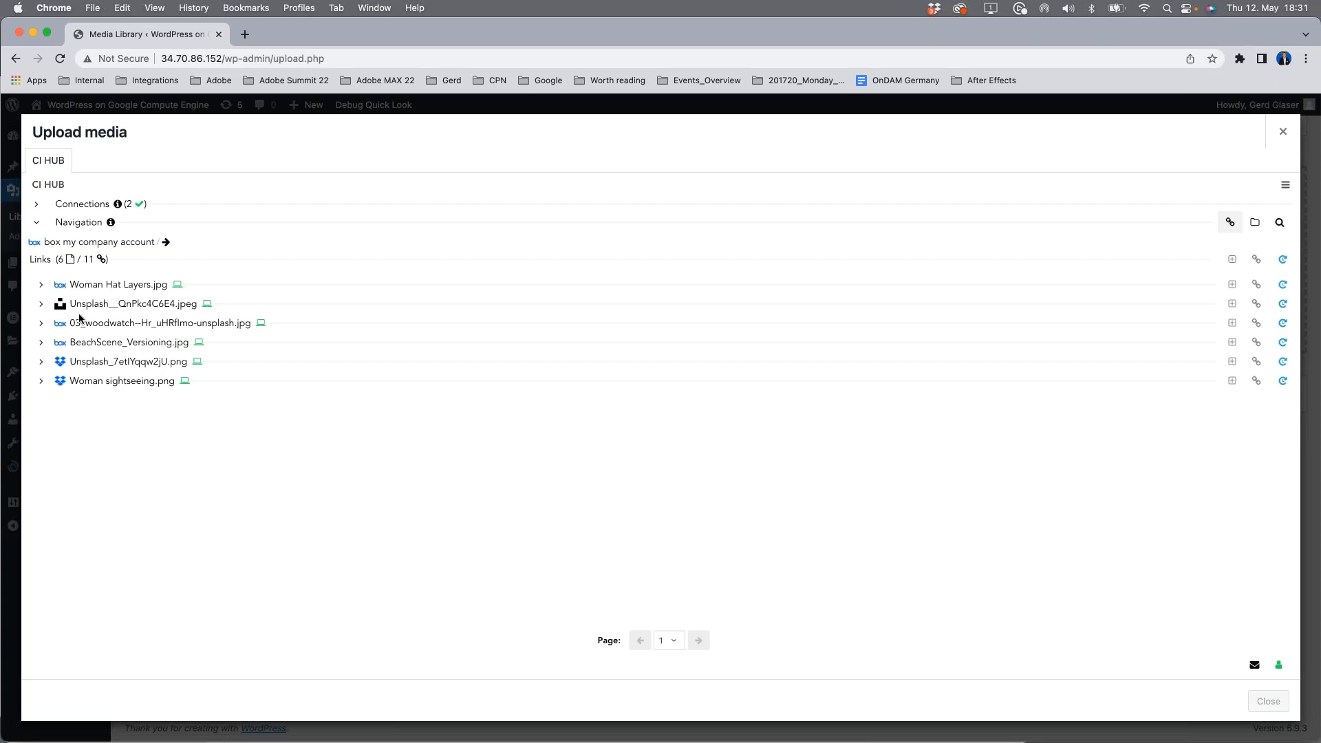
# Step: Examine the link details of Unsplash__QnPkc4C6E4.jpeg, including its location and path, and close CI HUB
pyautogui.click(41, 307)
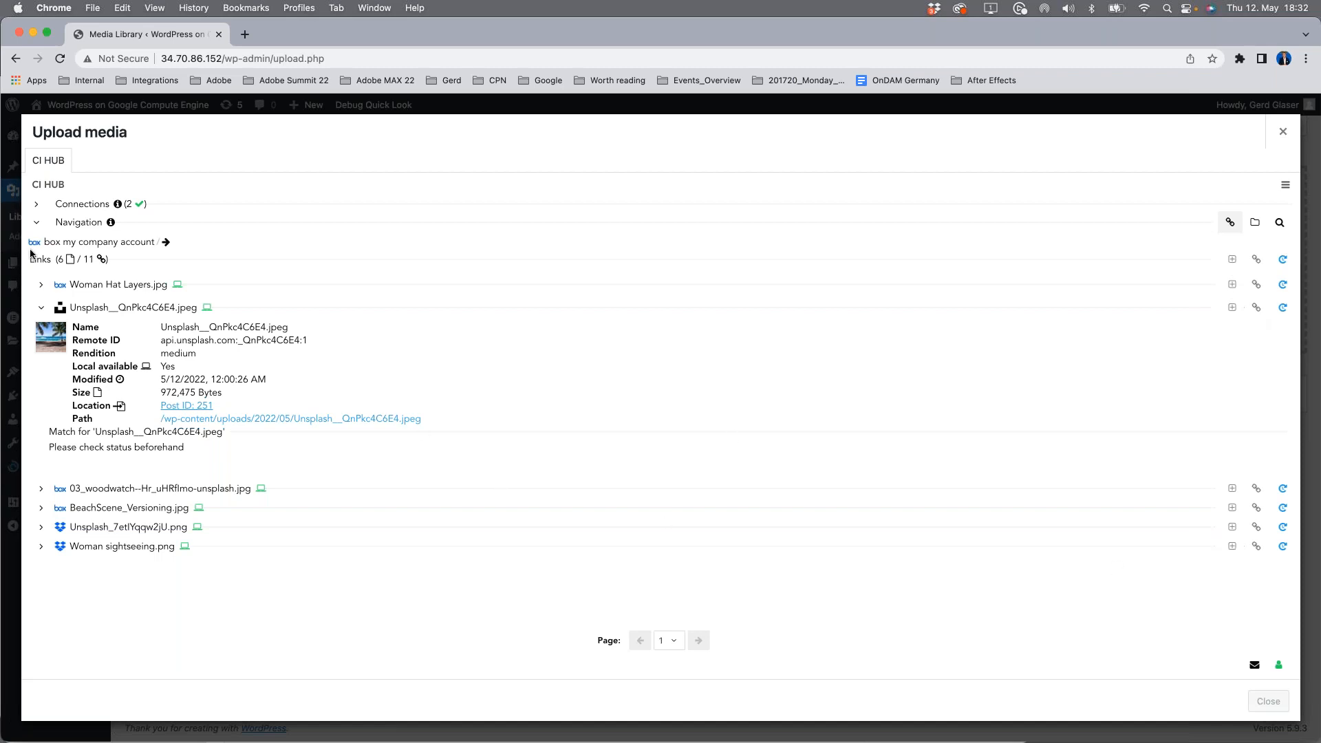
pyautogui.click(41, 308)
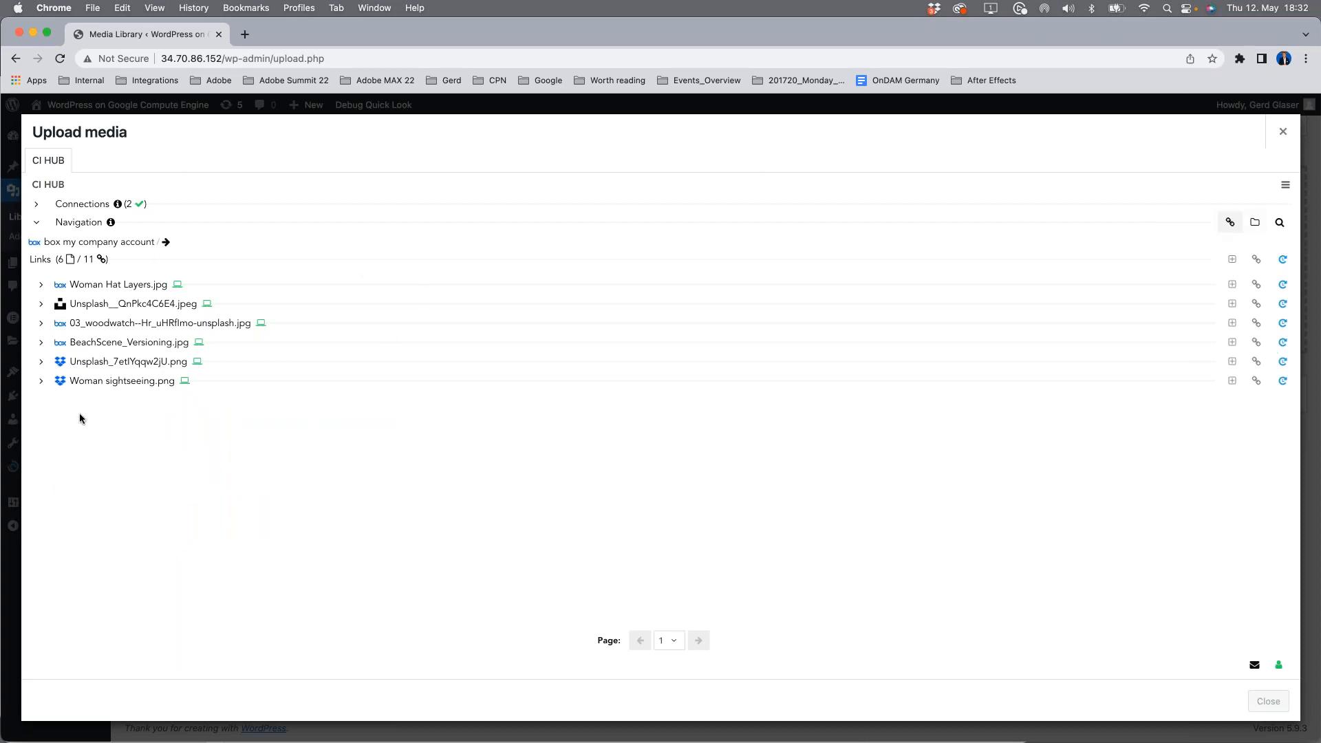
pyautogui.click(1279, 131)
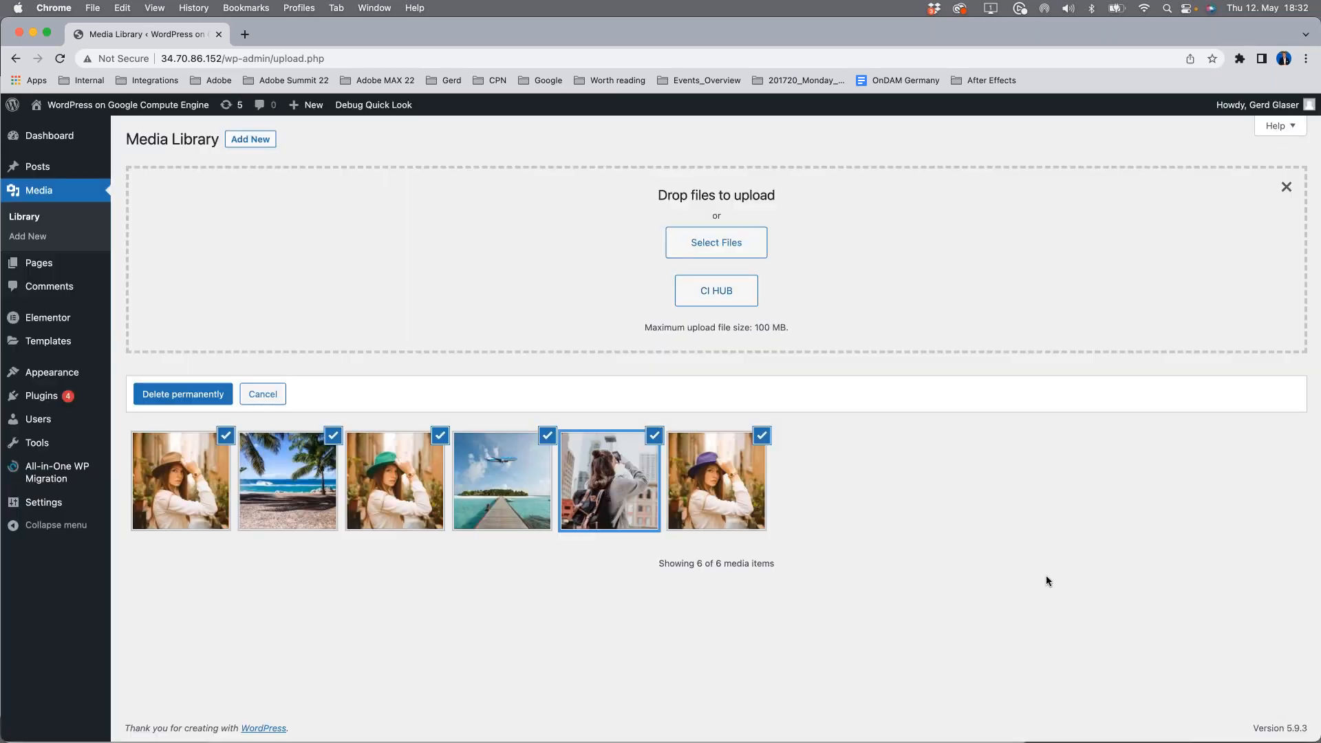